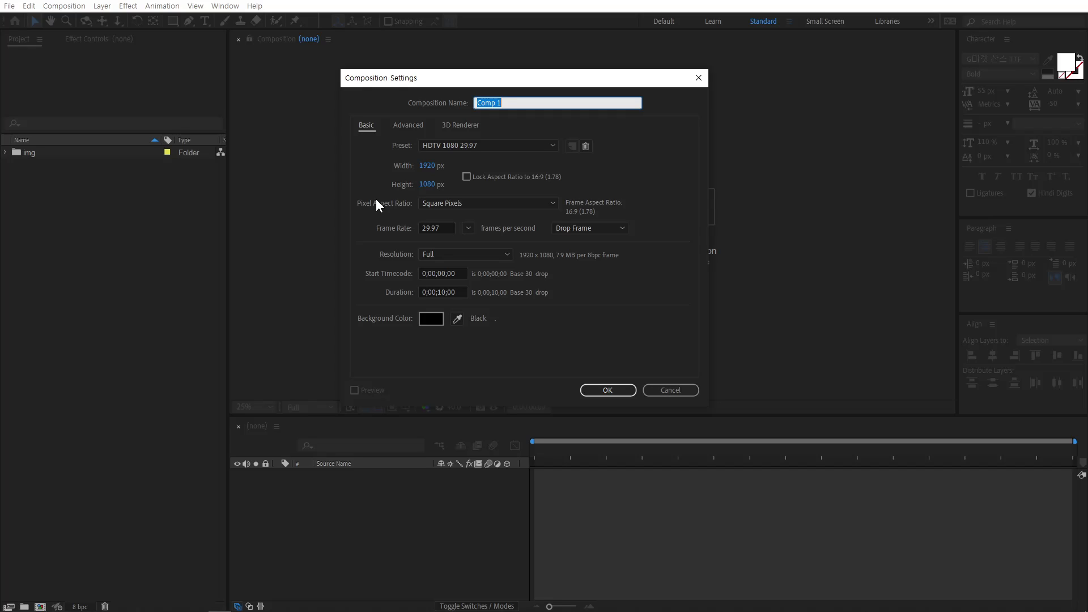
# - Set the new composition's height to 1920 px and its width to 1080 px
pyautogui.click(435, 184)
pyautogui.write('1920')
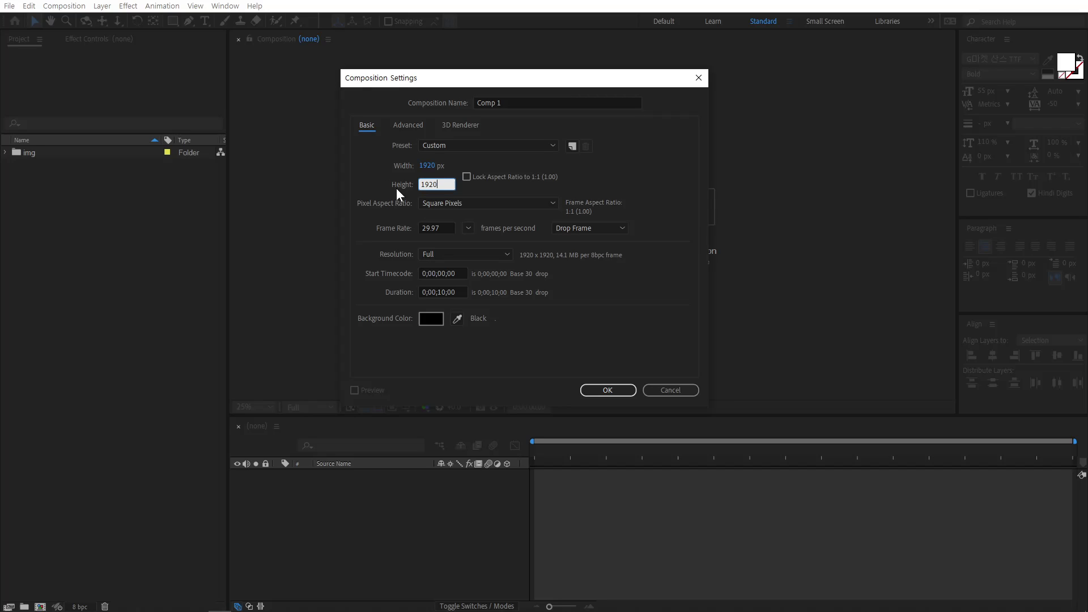
pyautogui.press('Return')
pyautogui.write('1080')
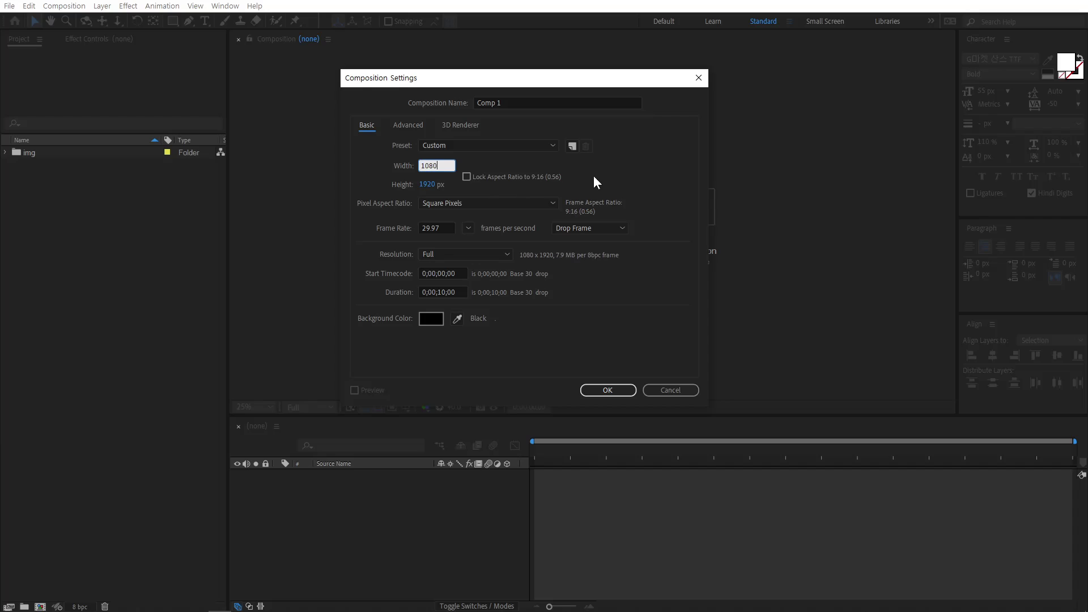
pyautogui.press('Return')
# - Change the composition width to 3240 px and create the composition
pyautogui.click(426, 166)
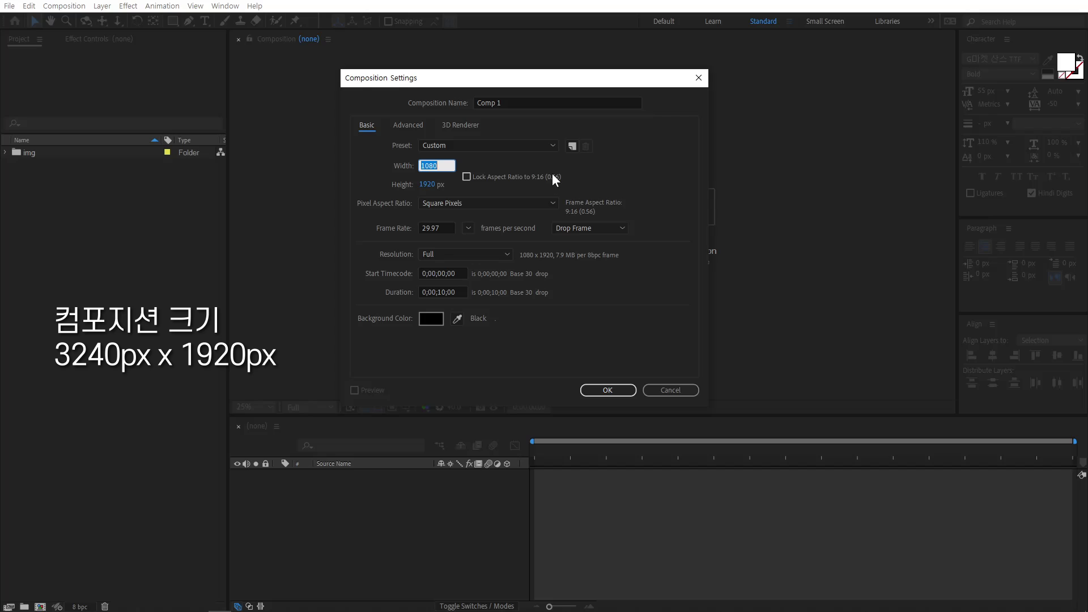
pyautogui.write('3240')
pyautogui.click(643, 170)
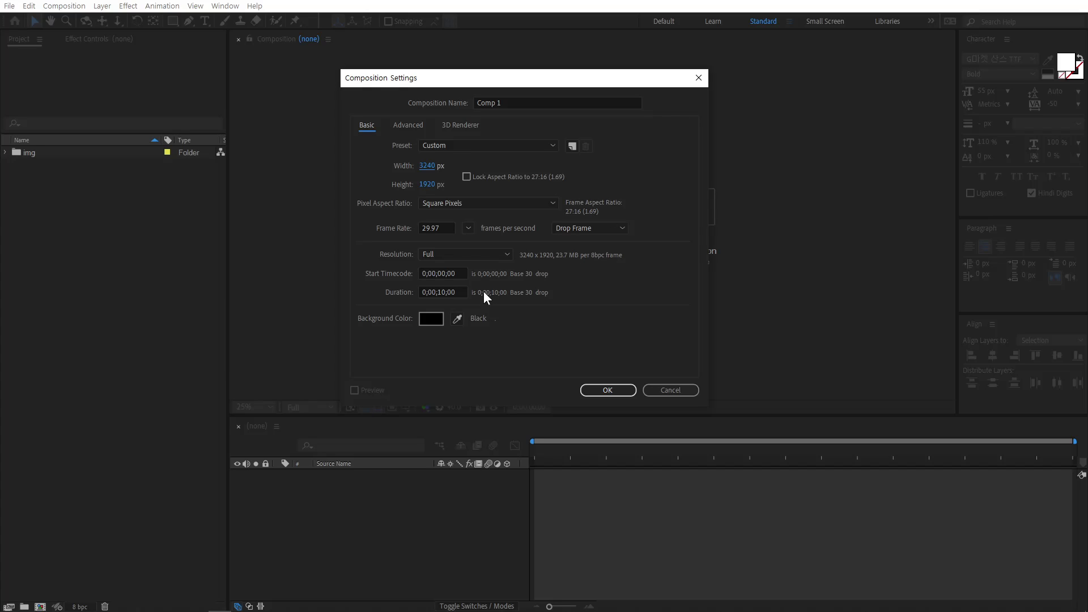
pyautogui.click(458, 291)
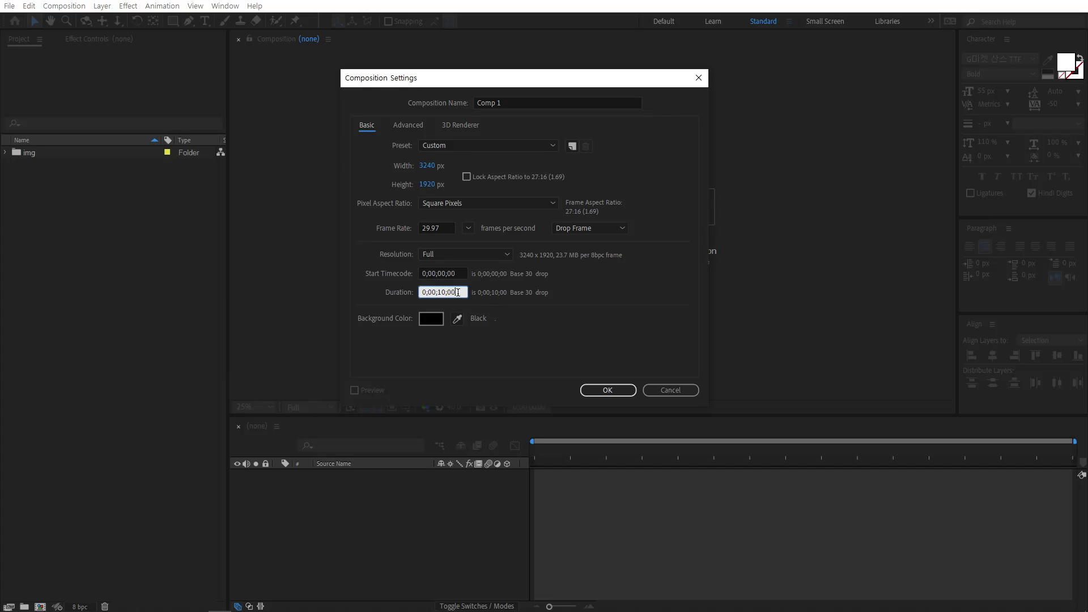
pyautogui.click(607, 390)
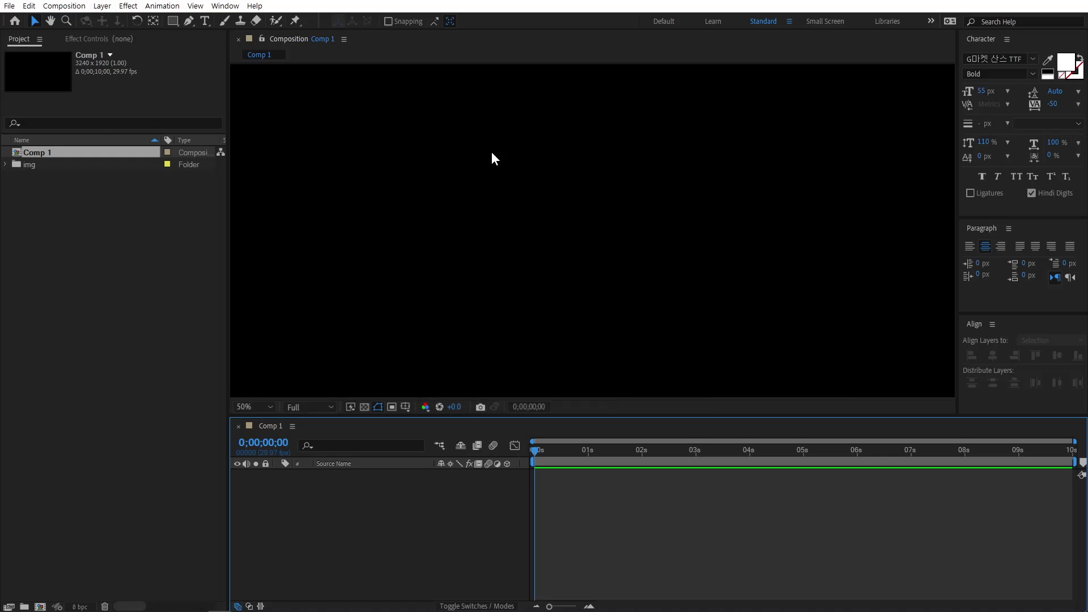
pyautogui.scroll(-2, 688, 223)
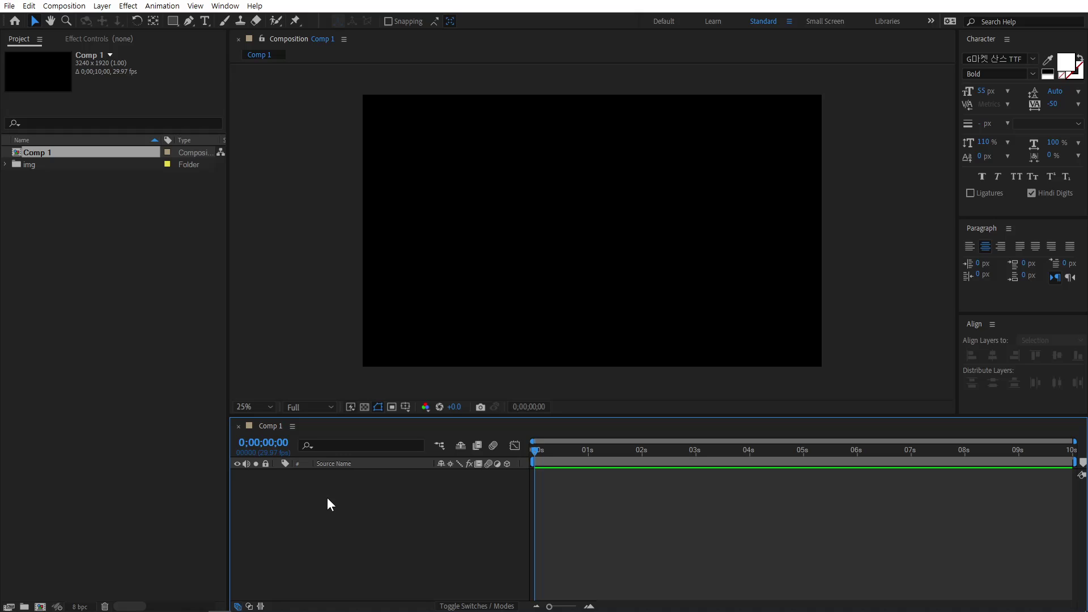
# - Create a light gray solid 1080 px wide and 1920 px high
pyautogui.rightClick(328, 497)
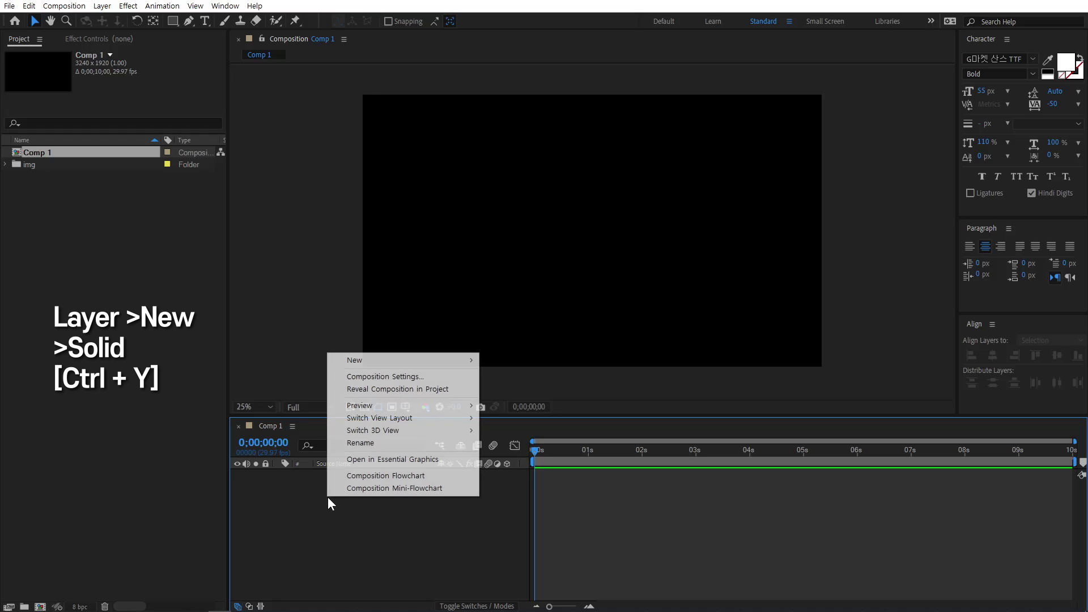
pyautogui.moveTo(362, 363)
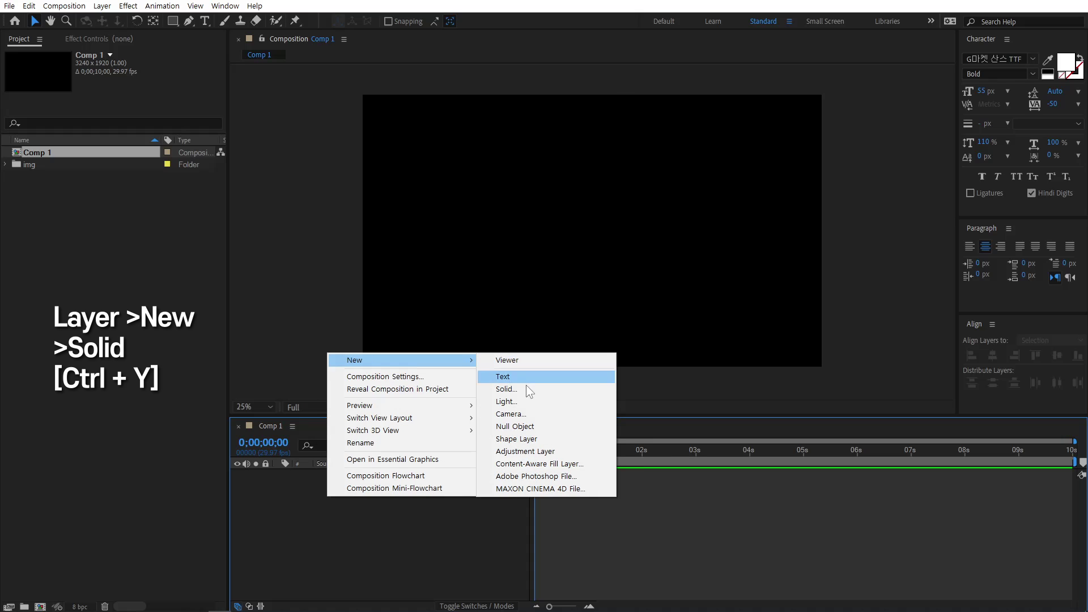
pyautogui.click(506, 389)
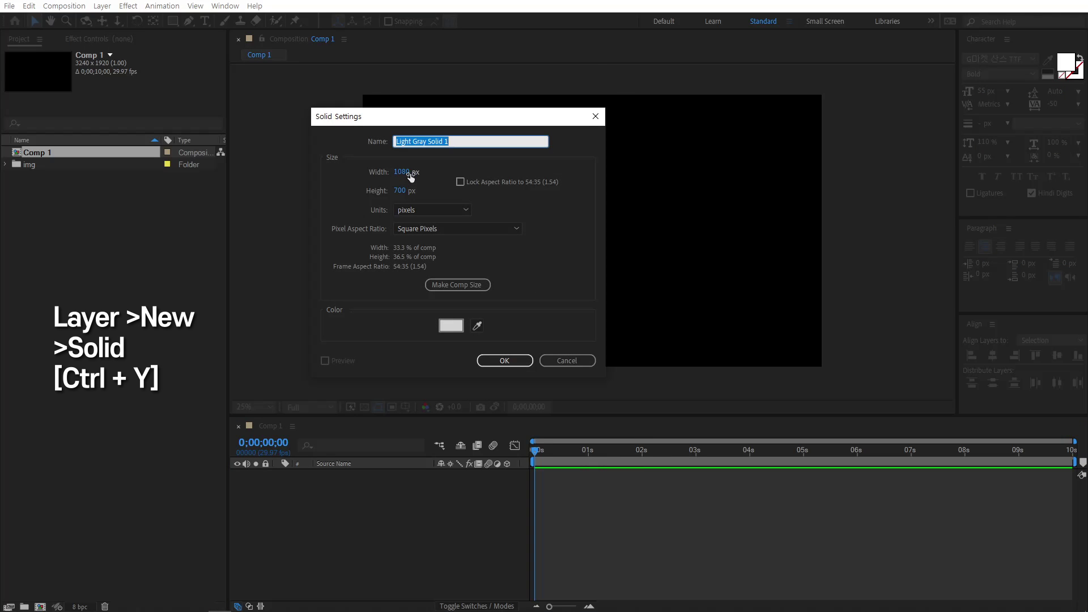
pyautogui.click(410, 173)
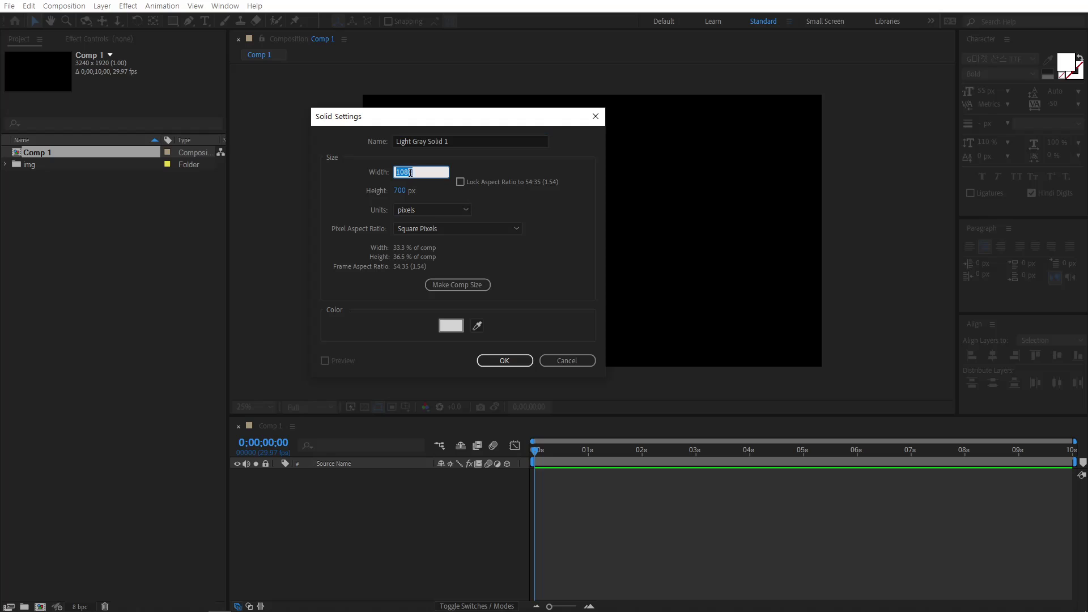
pyautogui.click(442, 203)
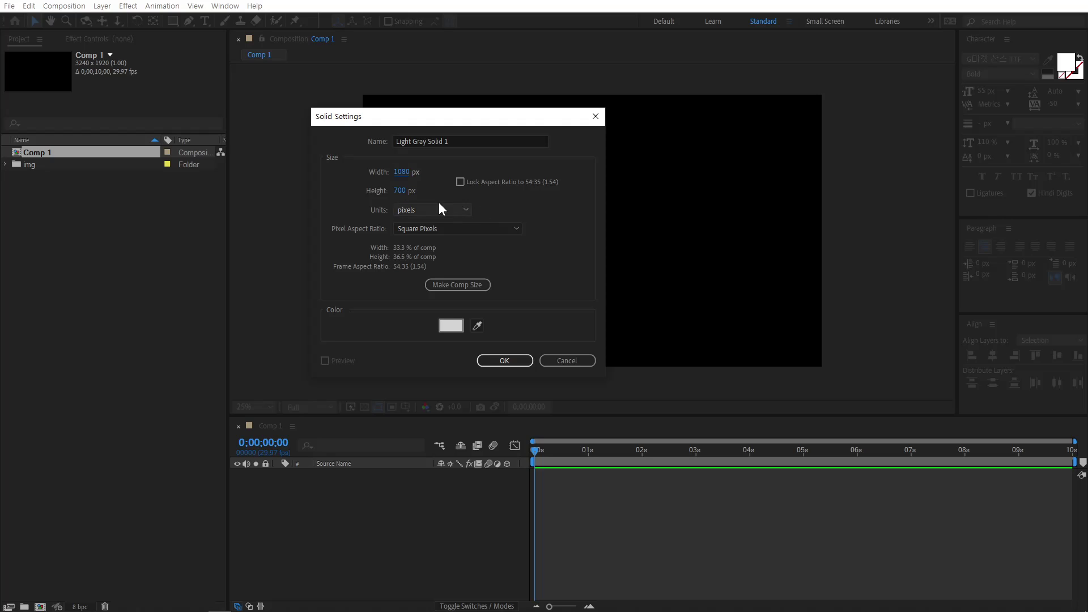
pyautogui.click(400, 192)
pyautogui.write('1920')
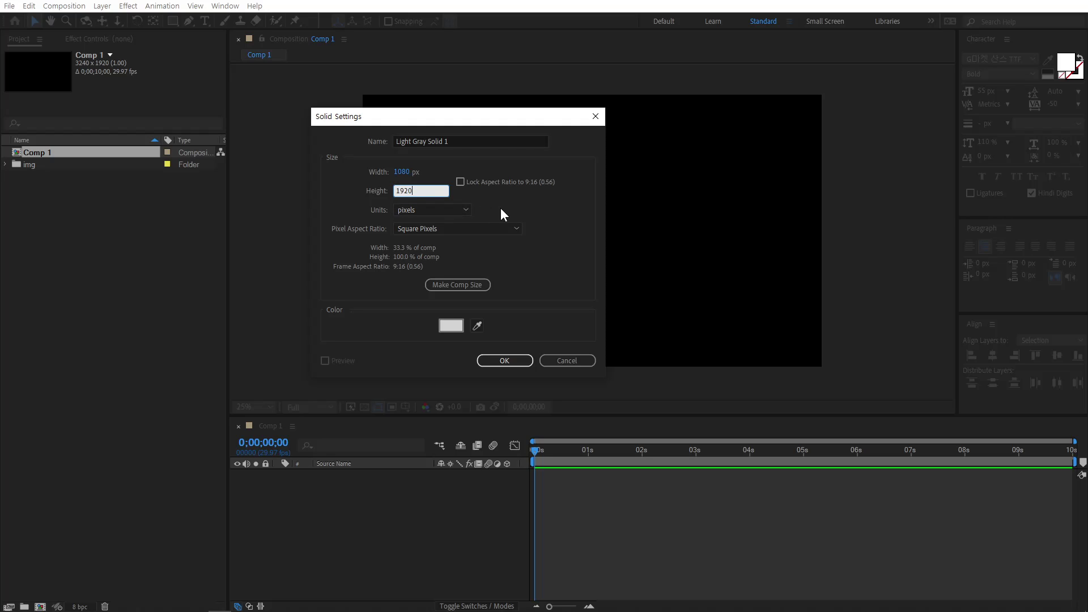
pyautogui.click(530, 206)
pyautogui.click(504, 360)
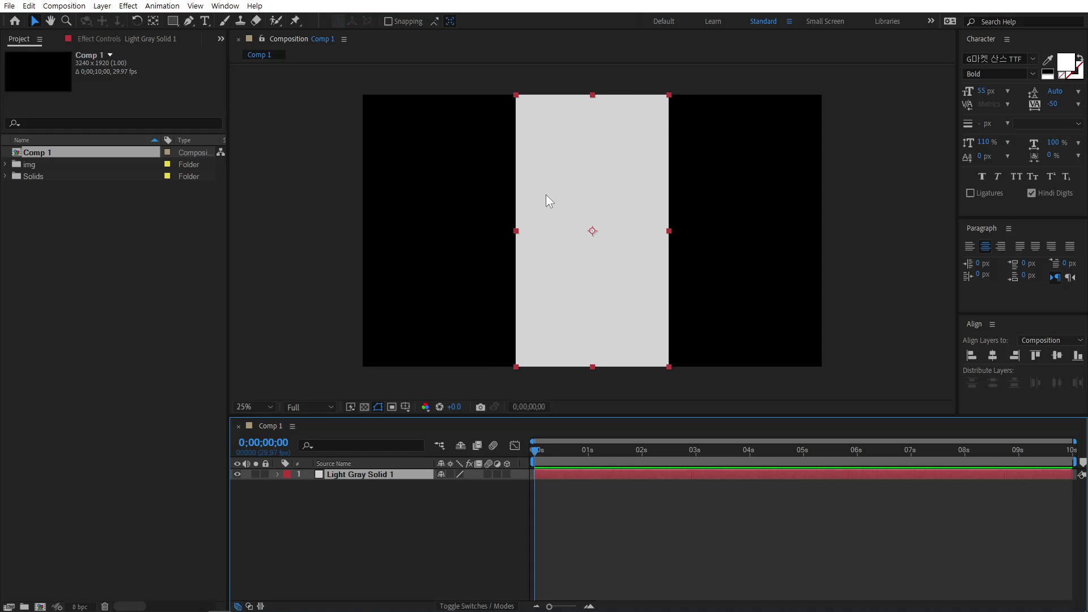
# - Align the light gray solid to the left edge of the composition
pyautogui.click(971, 356)
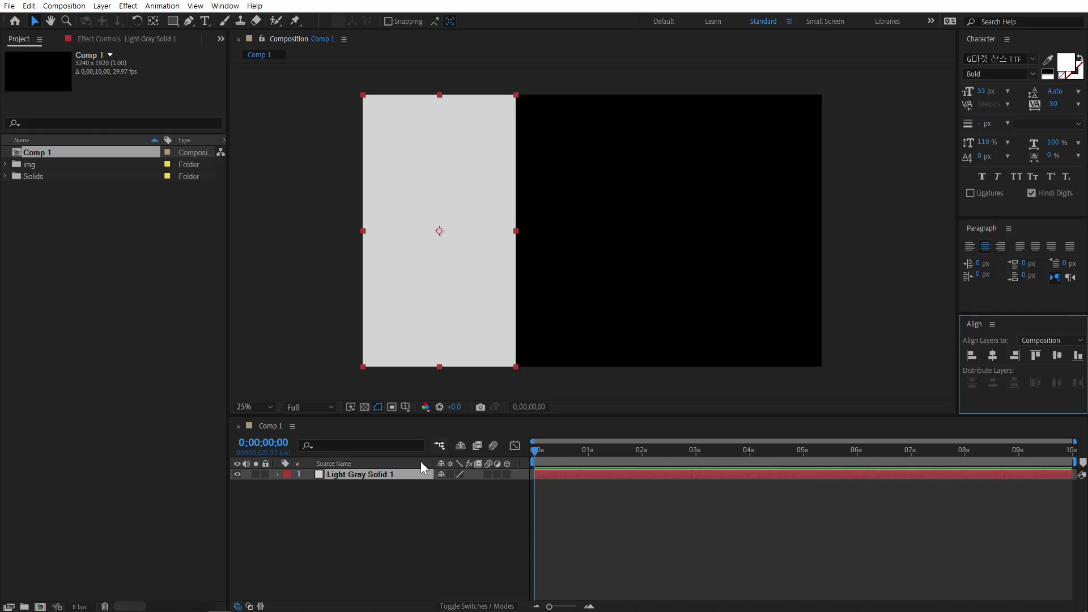
pyautogui.click(369, 499)
pyautogui.click(369, 476)
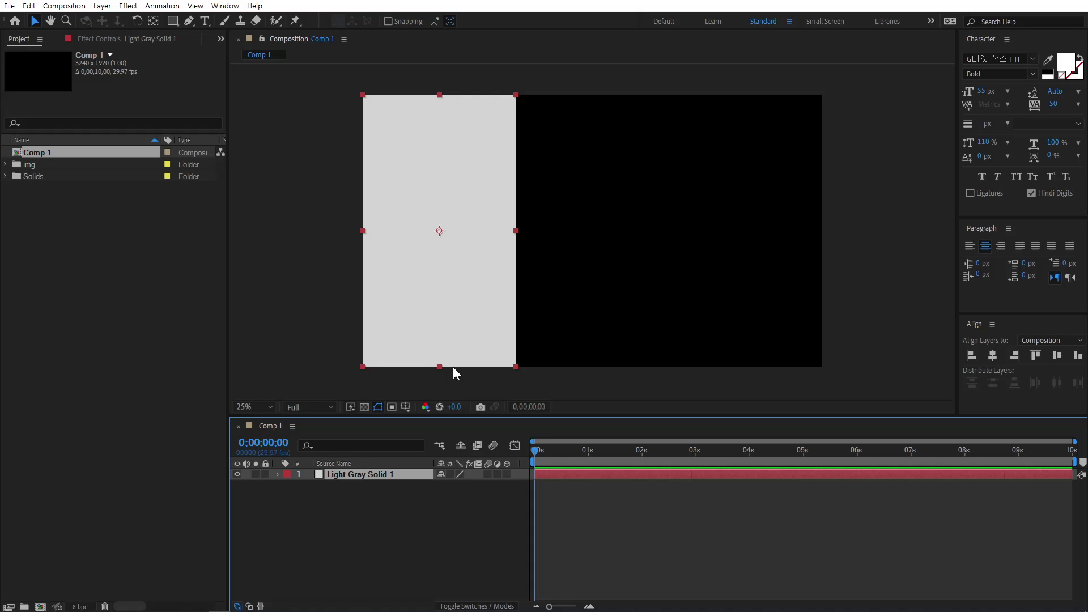
# - Create a slightly darker gray solid of 1080 × 480 px and align it to the top edge of the composition
pyautogui.rightClick(341, 518)
pyautogui.moveTo(392, 378)
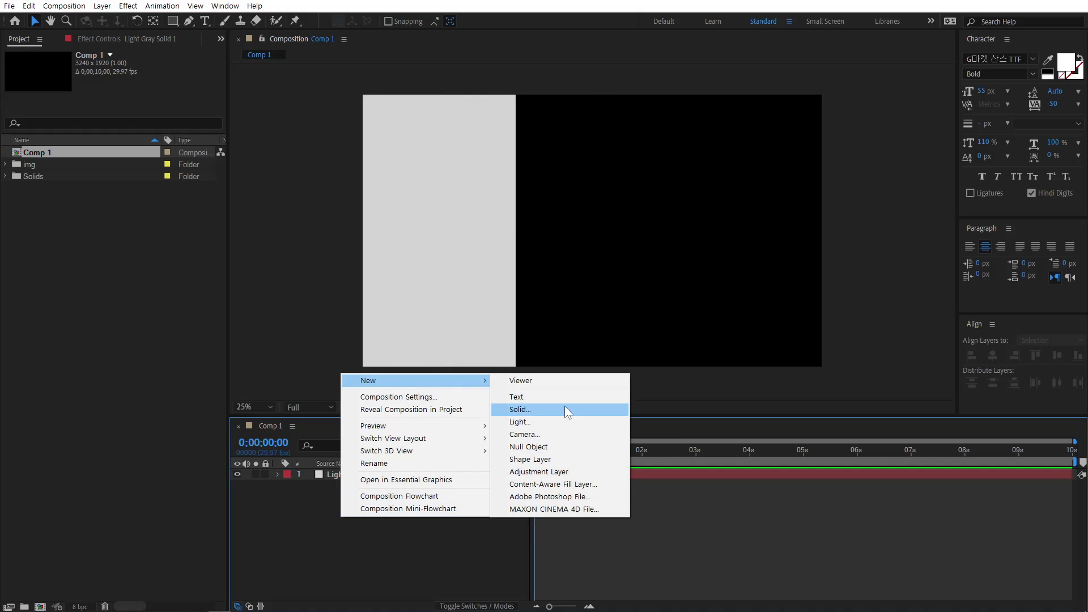
pyautogui.click(565, 408)
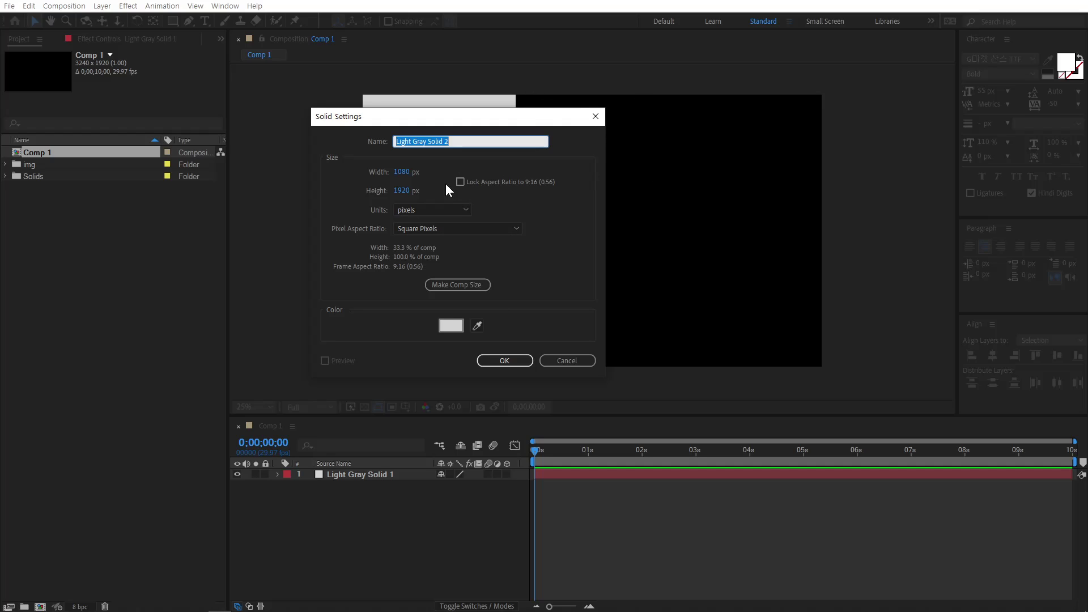
pyautogui.click(400, 191)
pyautogui.write('480')
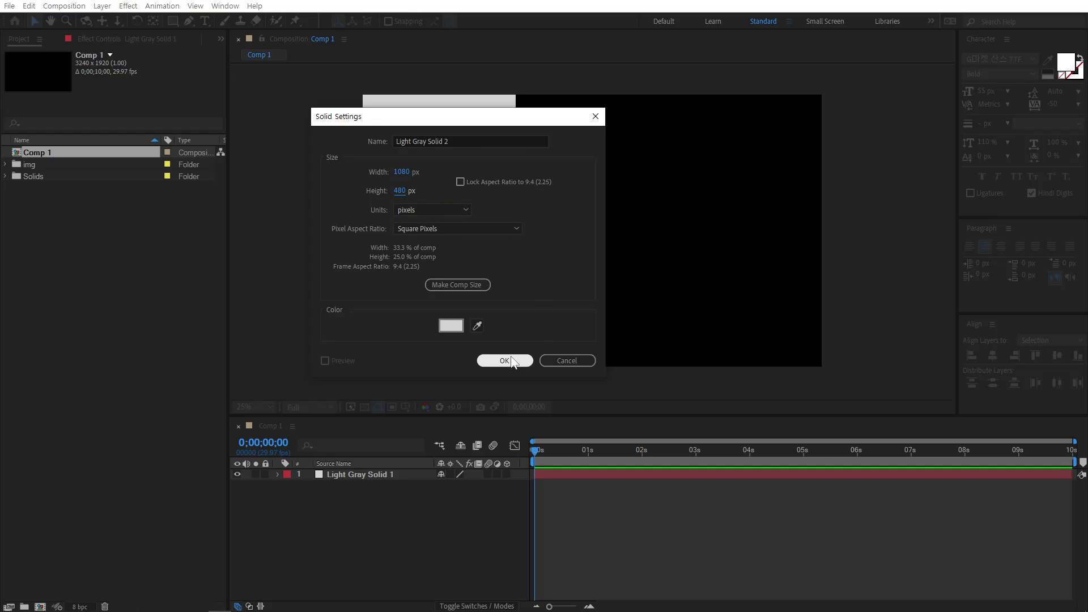
pyautogui.click(451, 325)
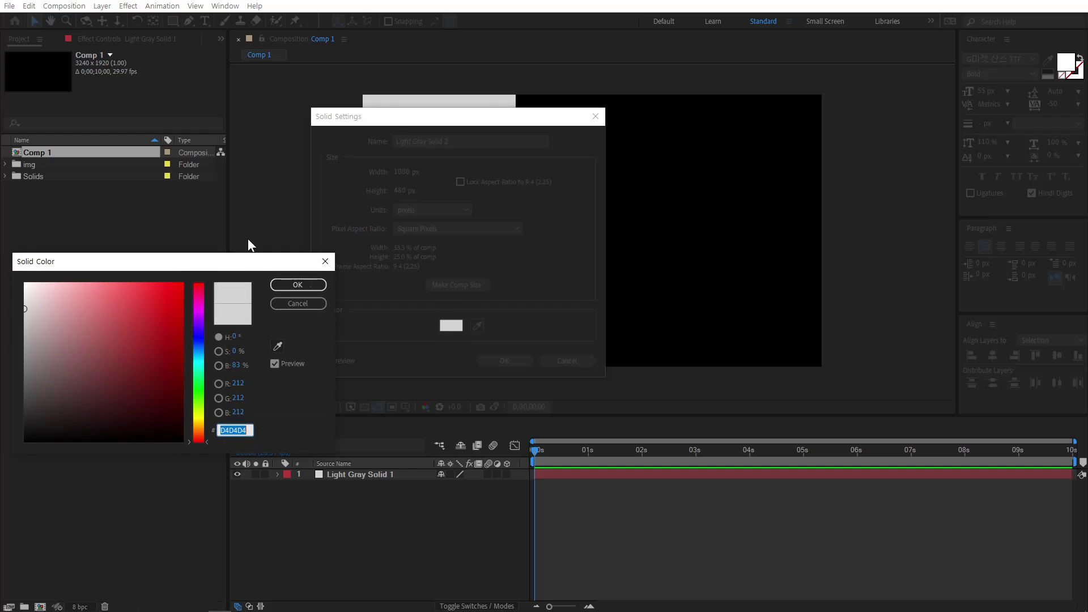
pyautogui.click(277, 285)
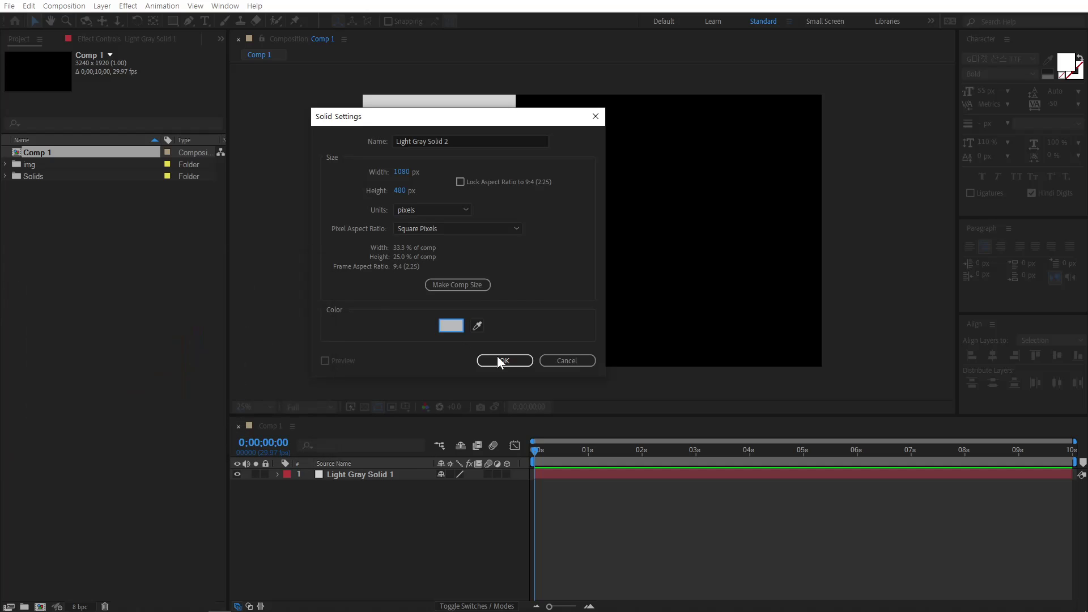
pyautogui.click(500, 360)
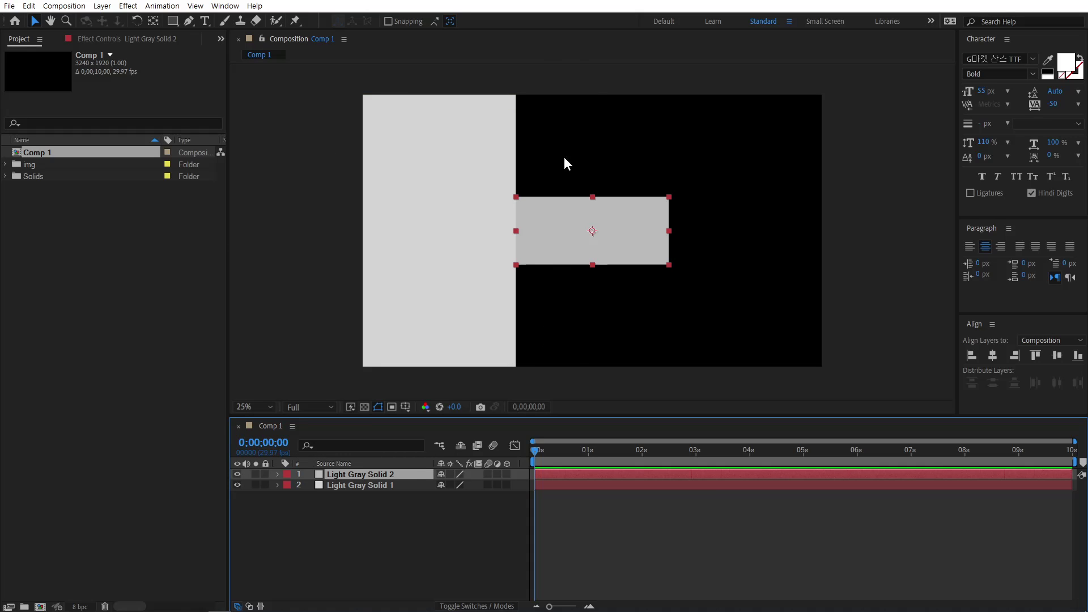
pyautogui.click(1034, 356)
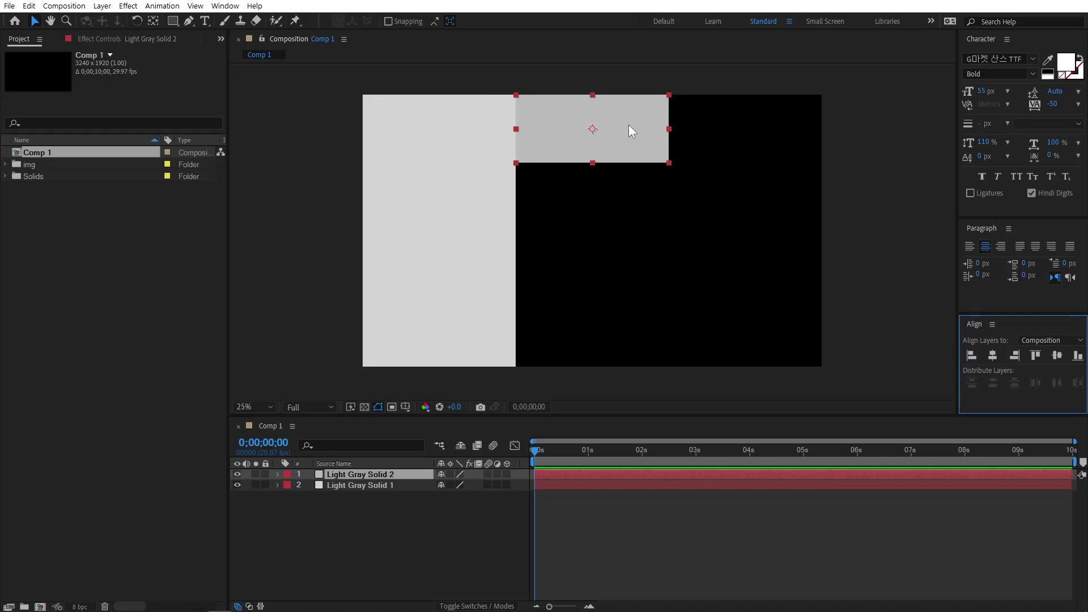
# - Duplicate the 480 px high gray solid and place the copy directly below the original, edge to edge
pyautogui.click(582, 128)
pyautogui.hotkey('ctrl', 'd')
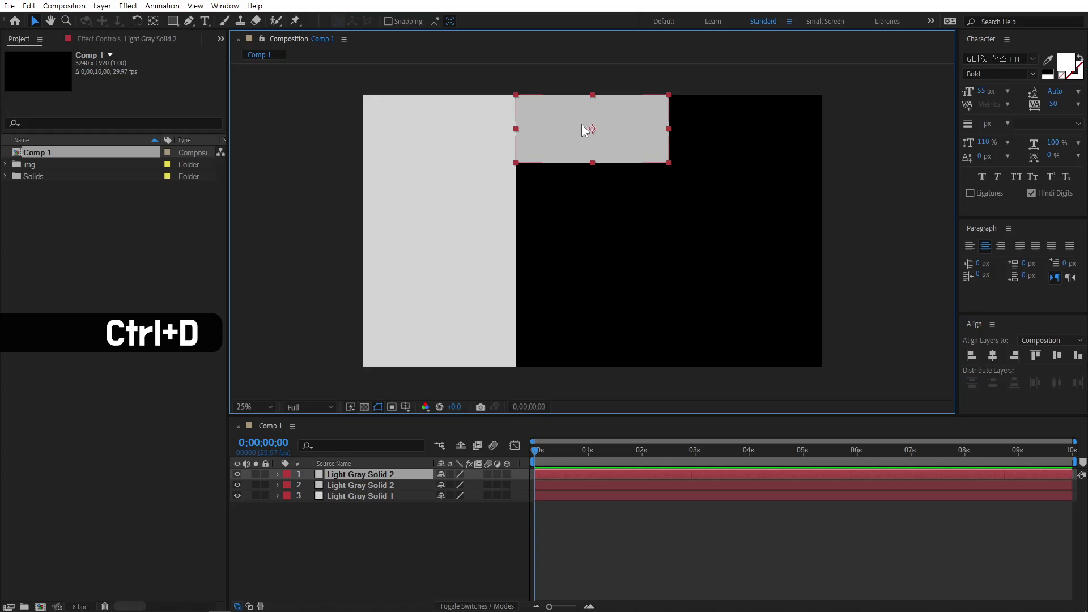
pyautogui.moveTo(579, 120); pyautogui.dragTo(576, 191)
pyautogui.press('Up')
pyautogui.press('Up')
pyautogui.press('Up')
pyautogui.press('Up')
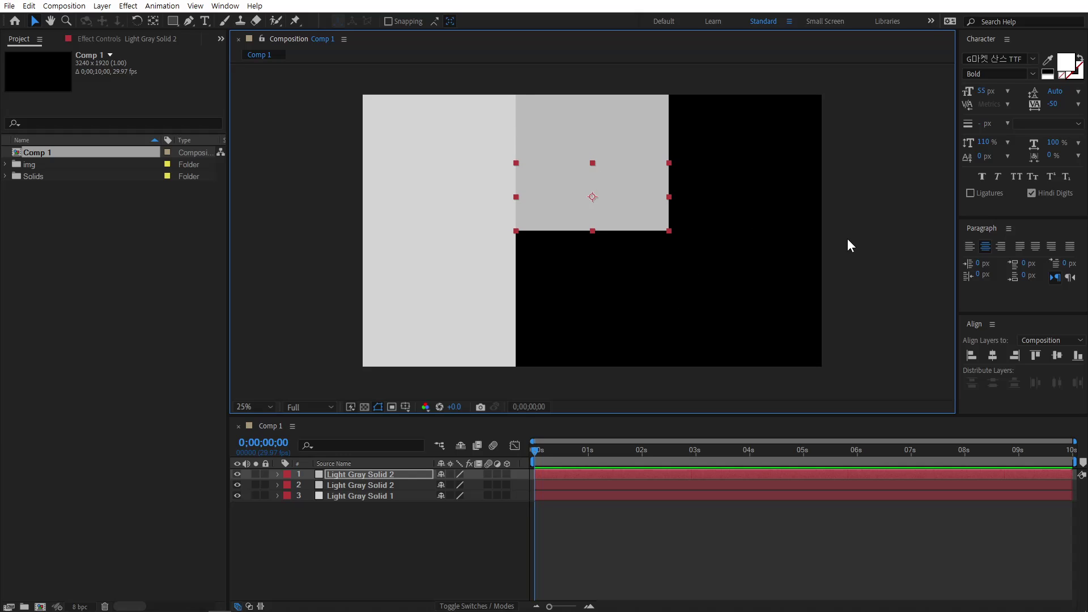
pyautogui.click(869, 239)
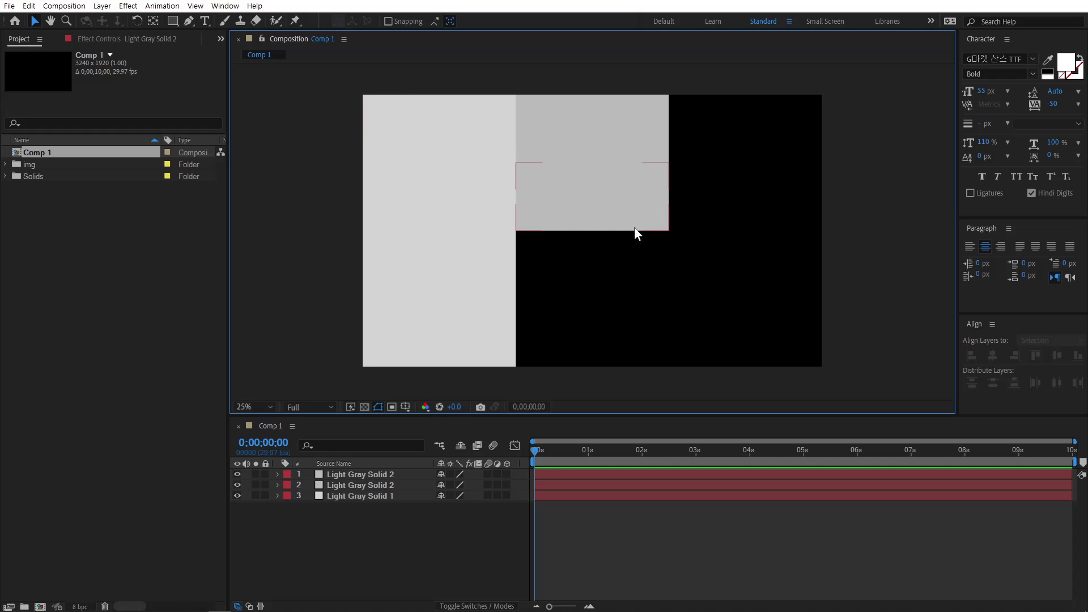
# - Create a 1080 × 960 px solid in white F9F9F9 and align it to the bottom edge of the composition
pyautogui.rightClick(312, 521)
pyautogui.moveTo(375, 385)
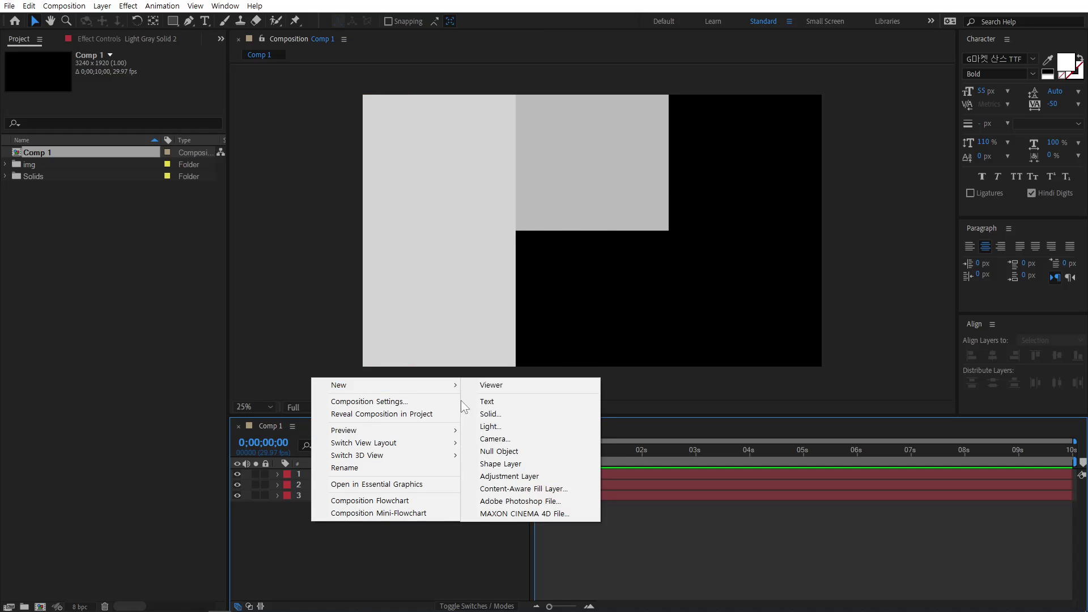
pyautogui.click(490, 414)
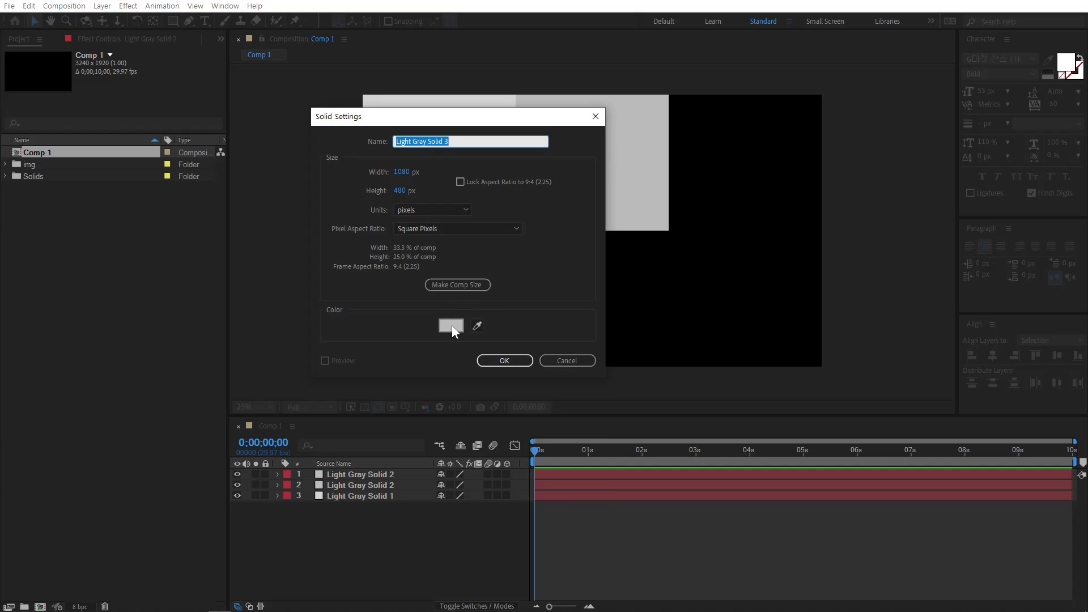
pyautogui.click(451, 325)
pyautogui.moveTo(64, 295); pyautogui.dragTo(12, 286)
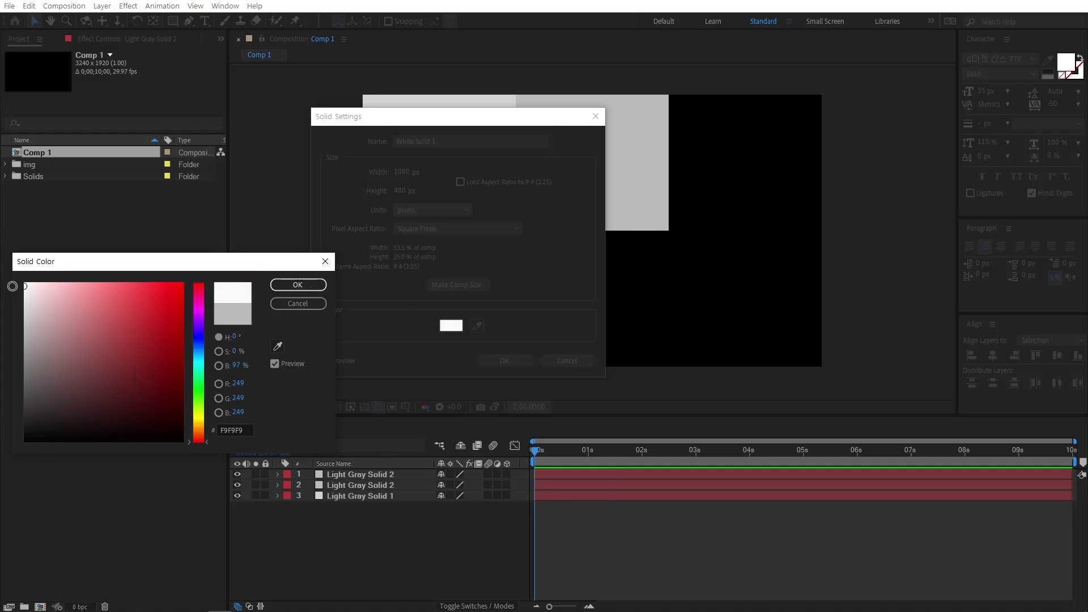
pyautogui.click(298, 285)
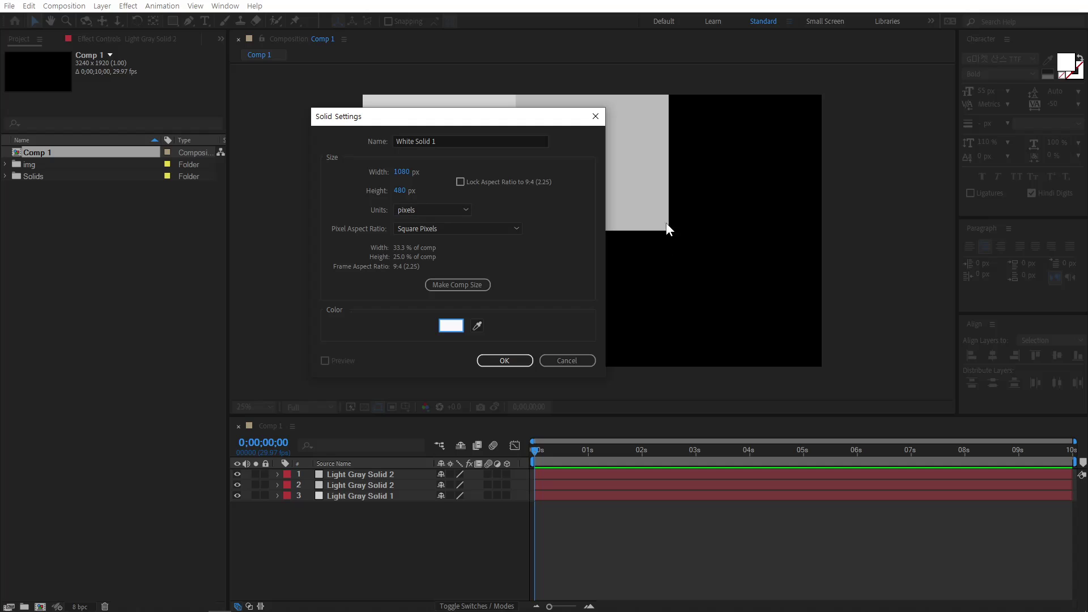
pyautogui.click(400, 191)
pyautogui.write('960')
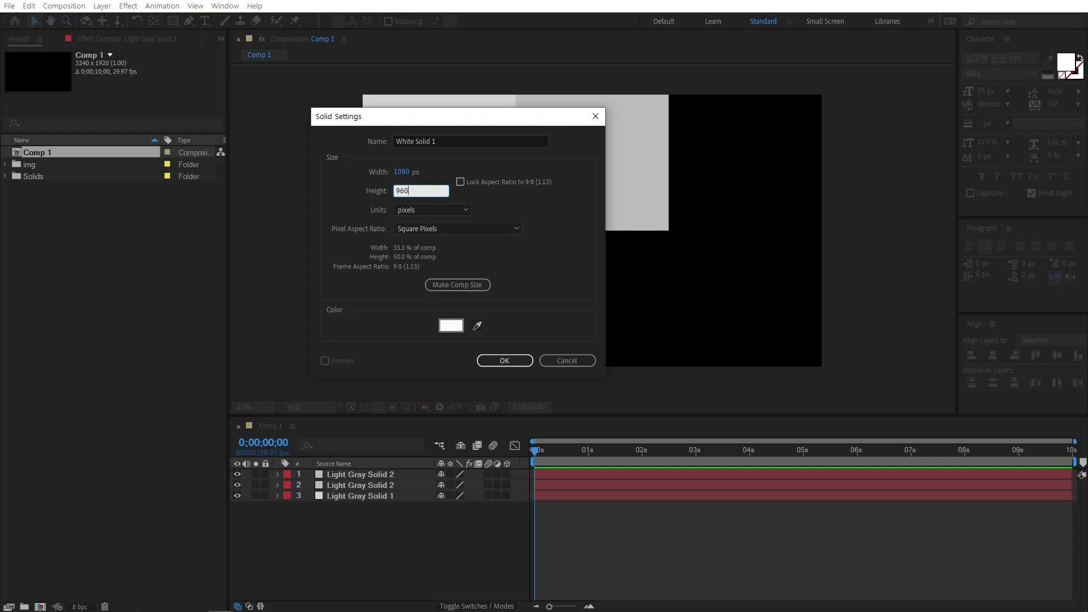
pyautogui.press('Return')
pyautogui.click(505, 361)
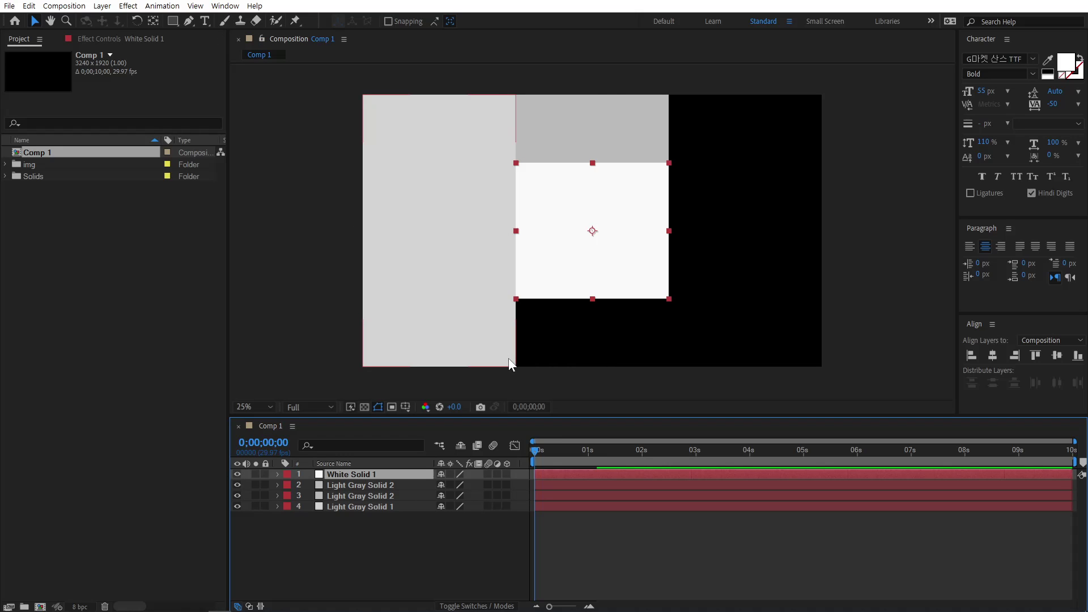
pyautogui.click(1077, 357)
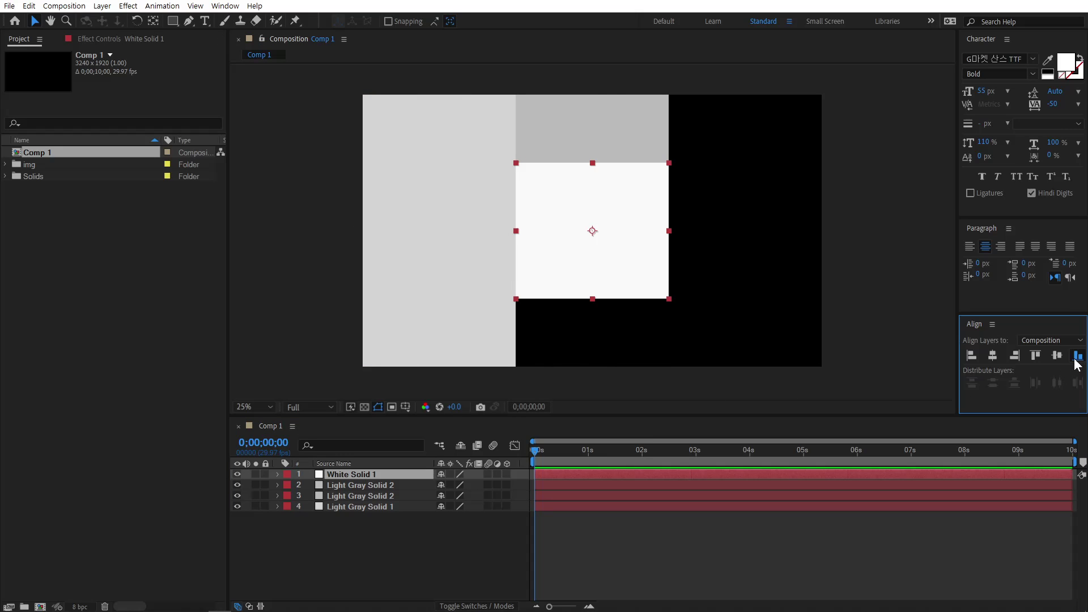
pyautogui.click(382, 549)
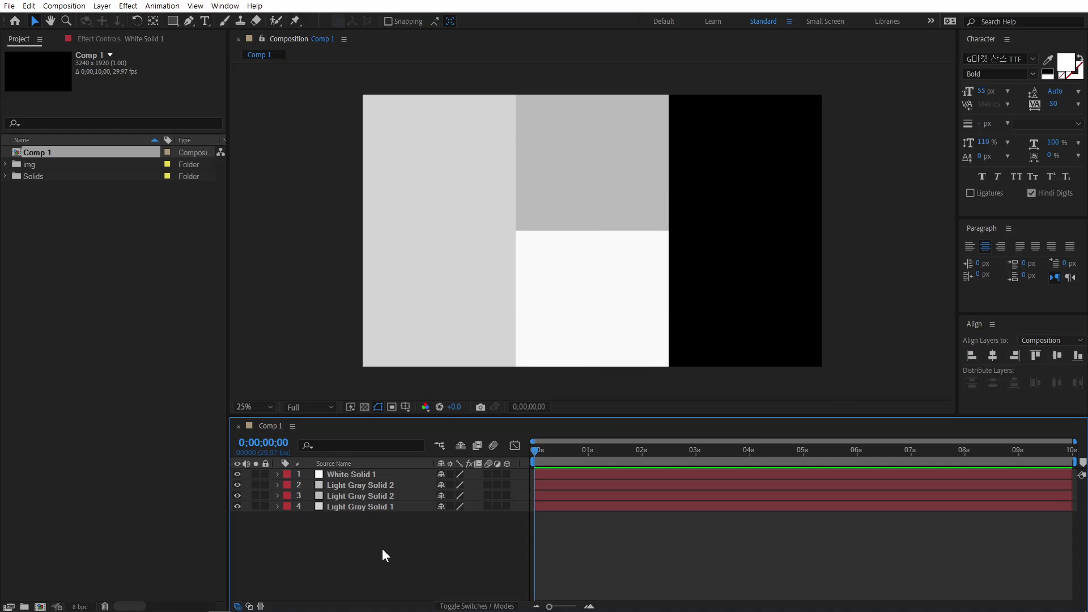
# - Recolour the duplicated 480 px high solid in the middle column to a darker gray as a new solid
pyautogui.click(588, 182)
pyautogui.click(102, 6)
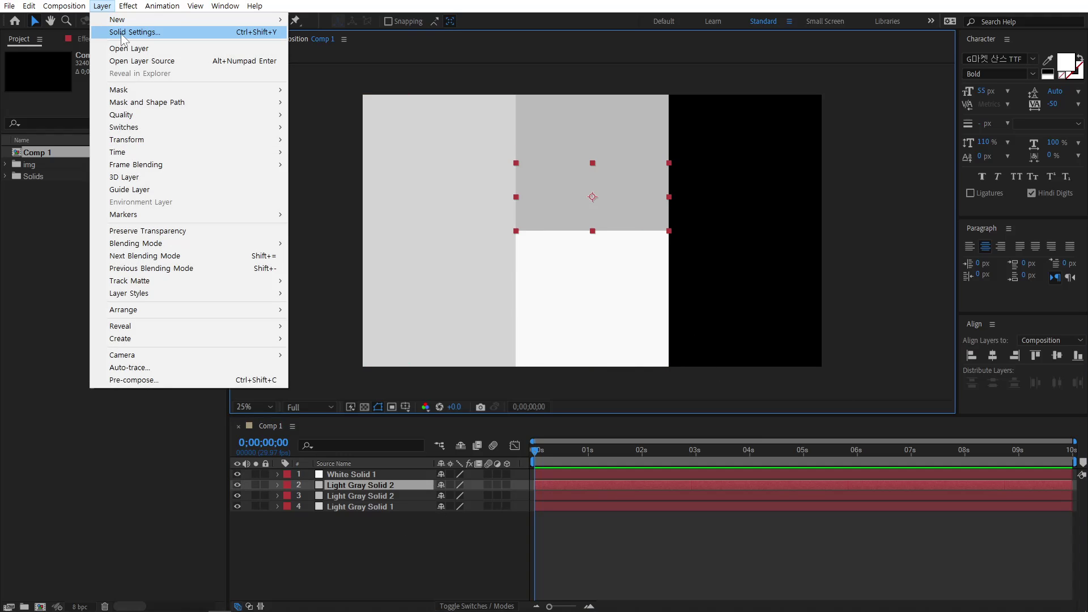
pyautogui.click(122, 34)
pyautogui.click(249, 353)
pyautogui.moveTo(27, 374); pyautogui.dragTo(2, 347)
pyautogui.click(297, 285)
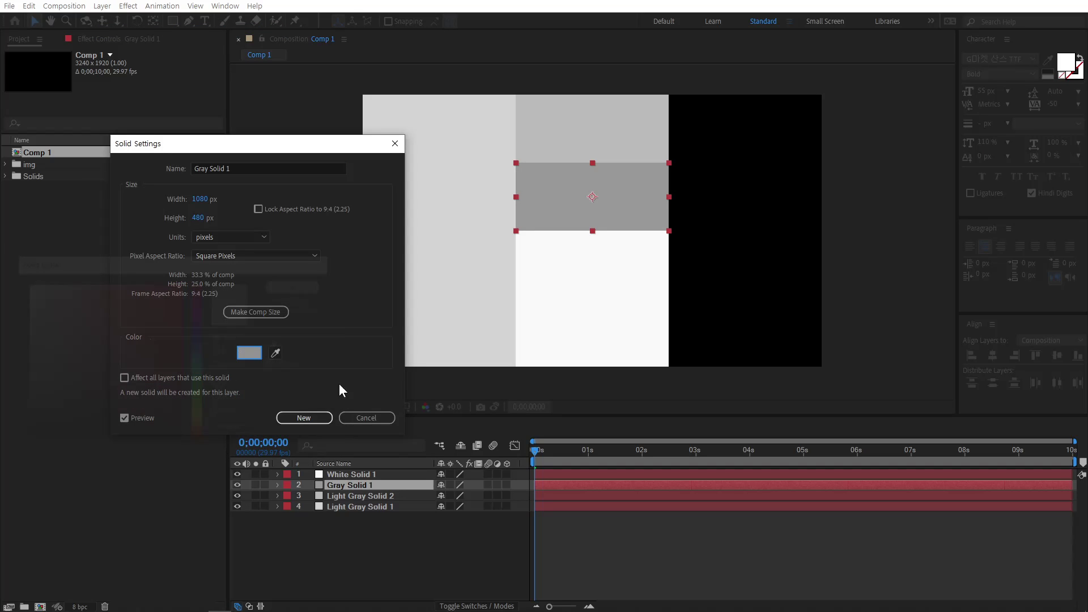
pyautogui.click(303, 419)
pyautogui.click(396, 555)
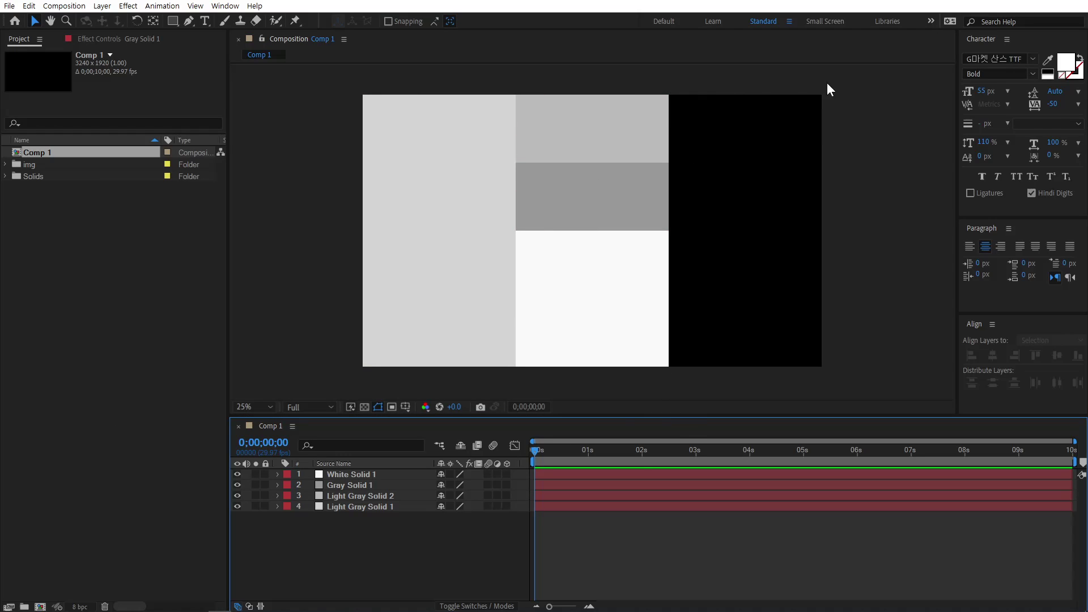
# - Create a 1080 × 1920 px black solid and align it to the right edge of the composition
pyautogui.rightClick(323, 533)
pyautogui.moveTo(369, 396)
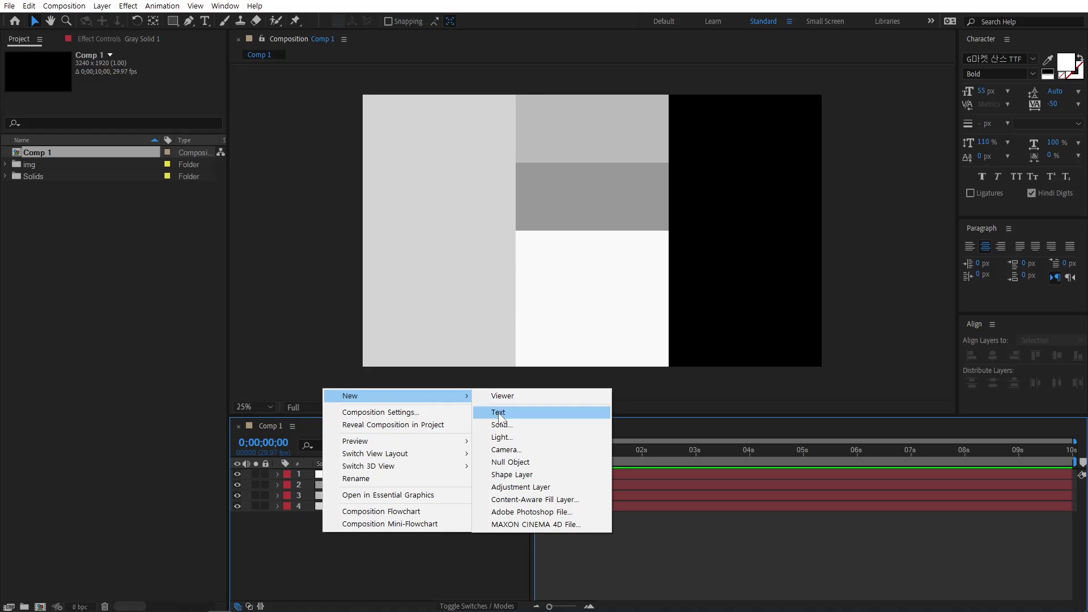
pyautogui.click(510, 424)
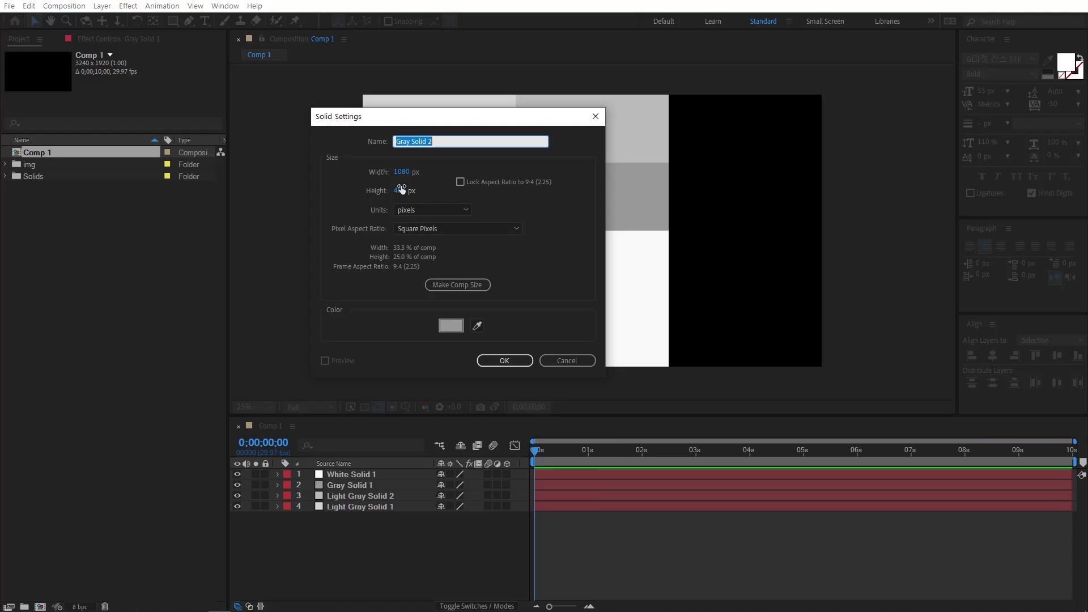
pyautogui.click(401, 190)
pyautogui.write('1920')
pyautogui.click(456, 326)
pyautogui.click(25, 440)
pyautogui.click(298, 284)
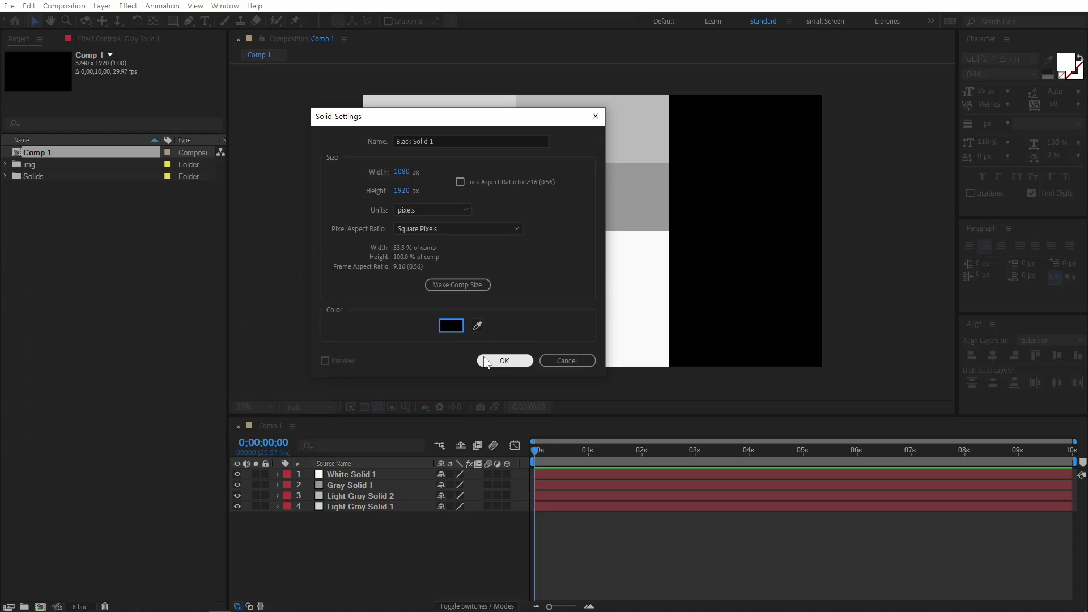
pyautogui.click(504, 360)
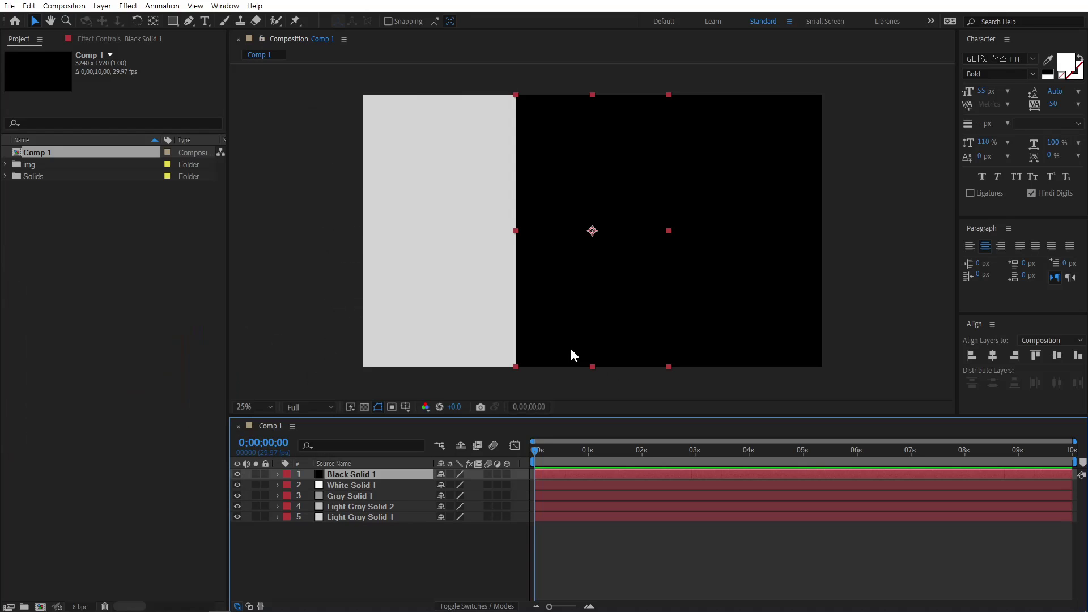
pyautogui.click(1015, 355)
pyautogui.click(375, 528)
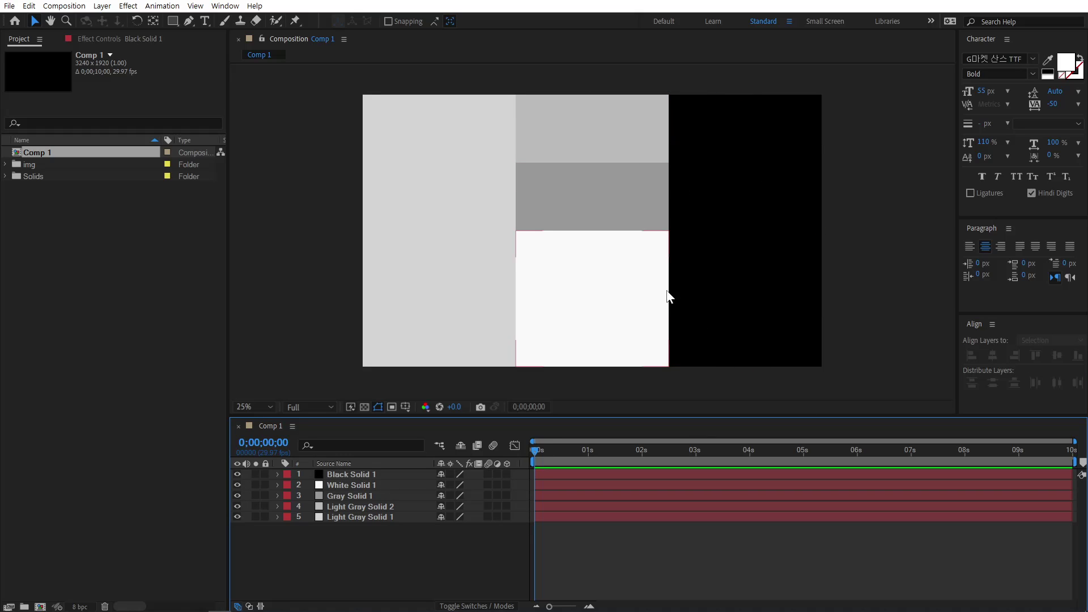
# - Create a 1080 × 700 px solid in gray 828282 and align it to the composition's right and top edges
pyautogui.rightClick(325, 535)
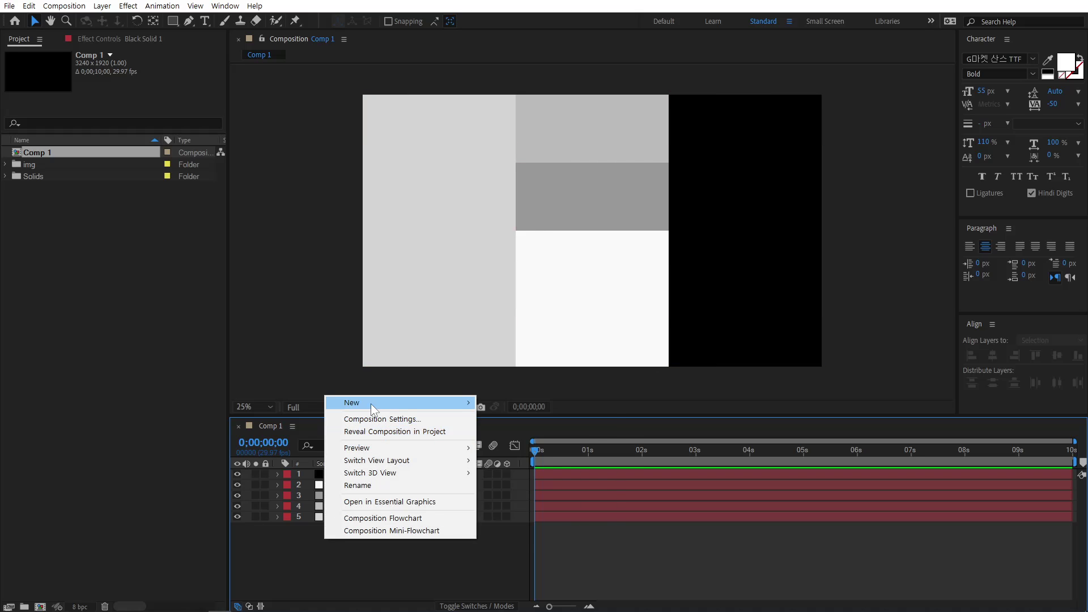
pyautogui.moveTo(396, 404)
pyautogui.click(501, 431)
pyautogui.click(443, 320)
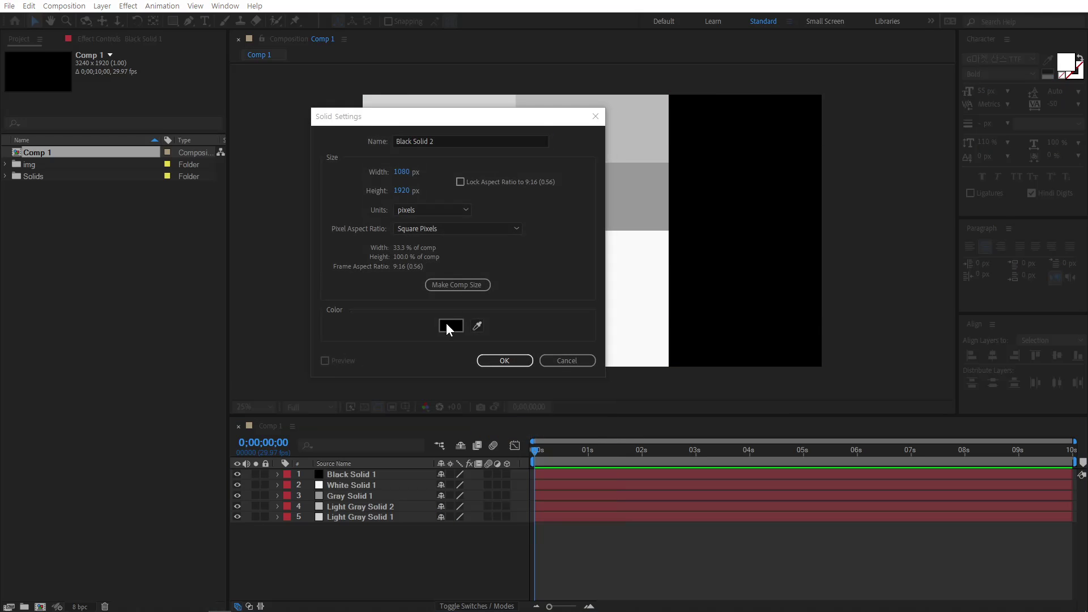
pyautogui.write('828282')
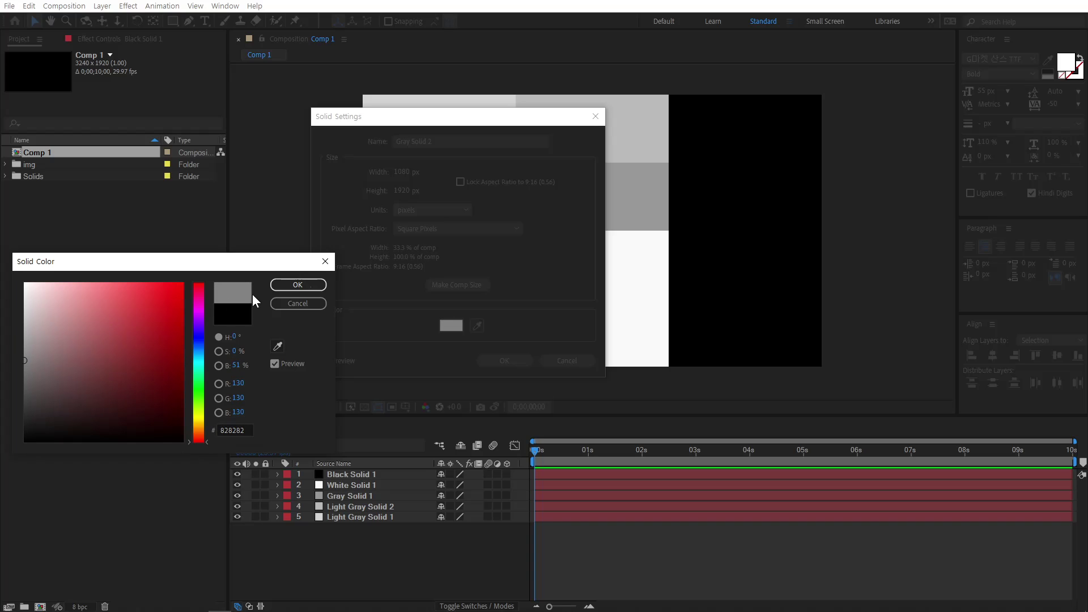
pyautogui.click(304, 285)
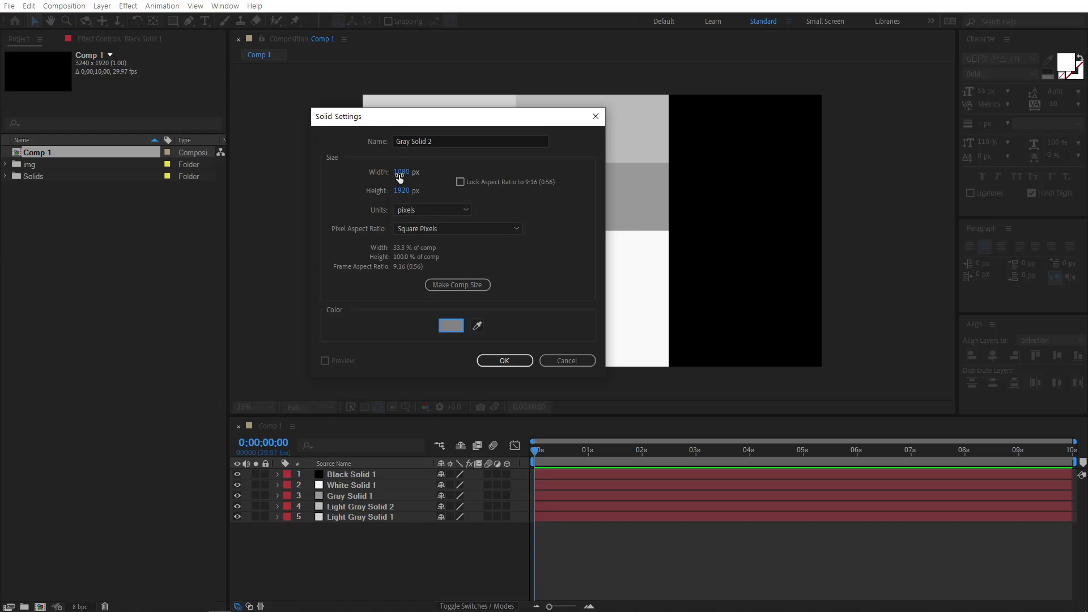
pyautogui.click(400, 190)
pyautogui.write('700')
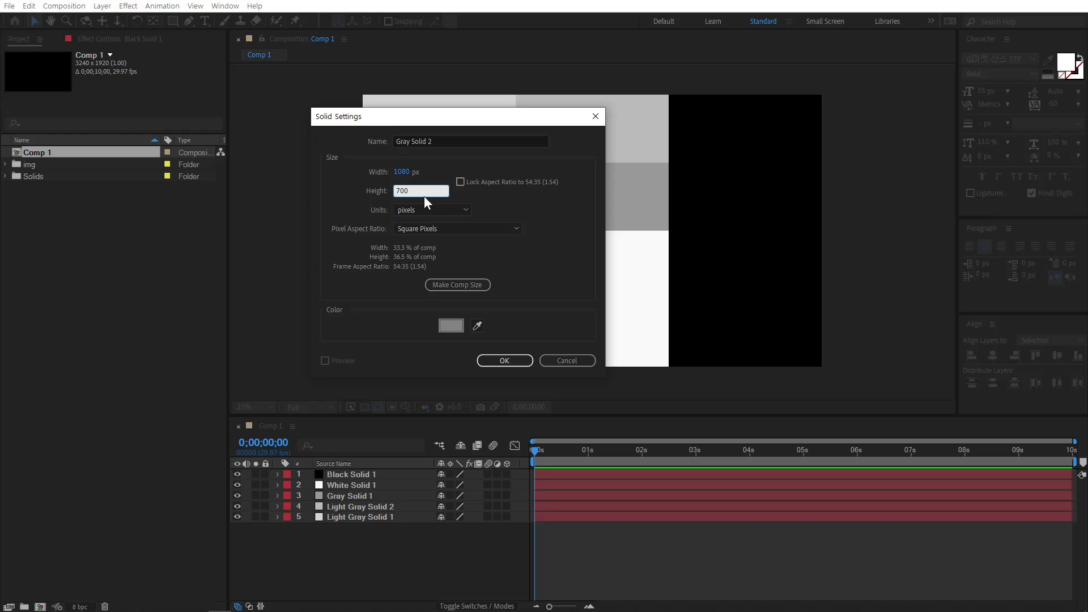
pyautogui.click(504, 360)
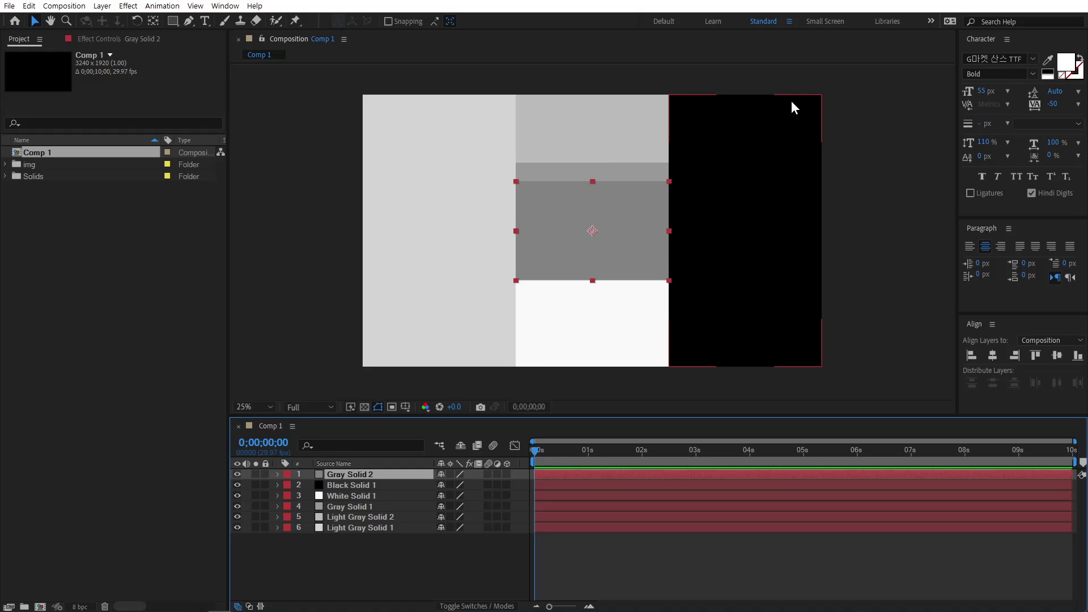
pyautogui.click(1015, 356)
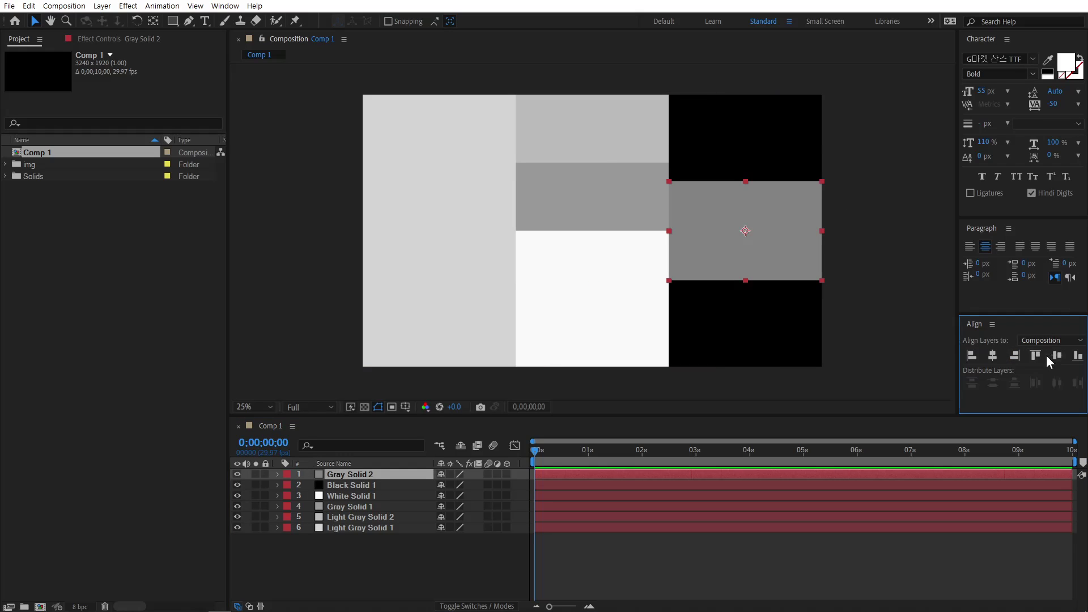
pyautogui.click(1035, 356)
# - Duplicate the 700 px high gray solid and align the copy to the bottom edge of the composition
pyautogui.click(366, 476)
pyautogui.hotkey('ctrl', 'd')
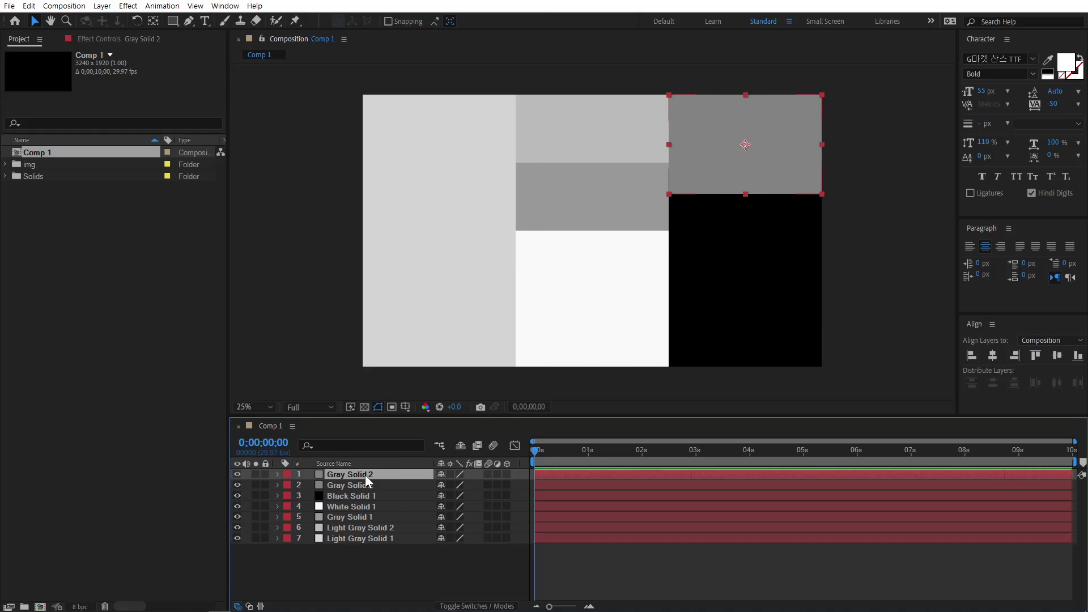
pyautogui.click(1078, 355)
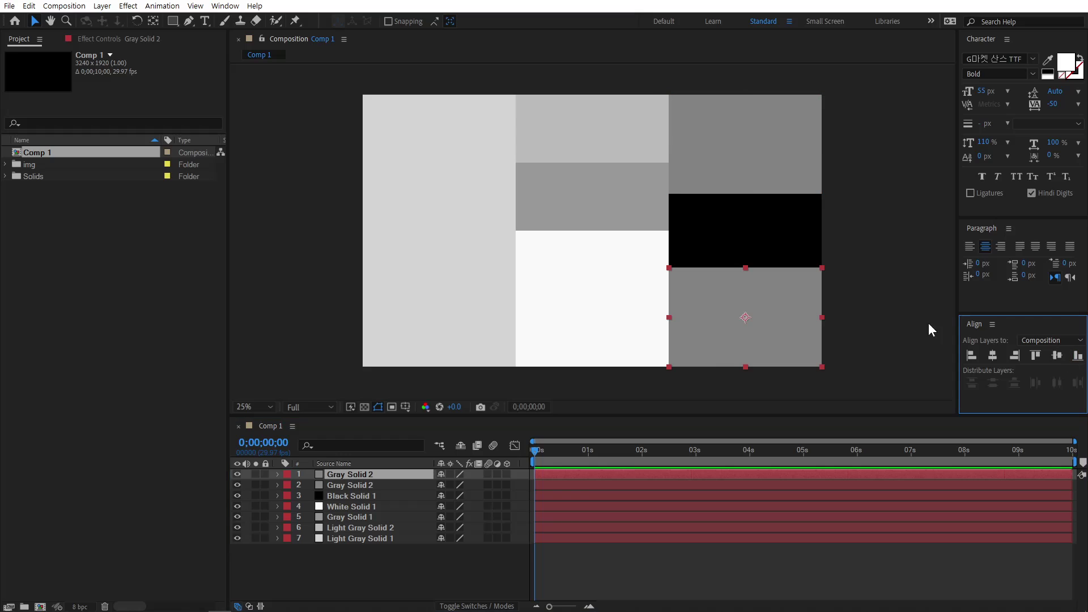
# - Expand the img folder in the project to show its photo files
pyautogui.click(757, 136)
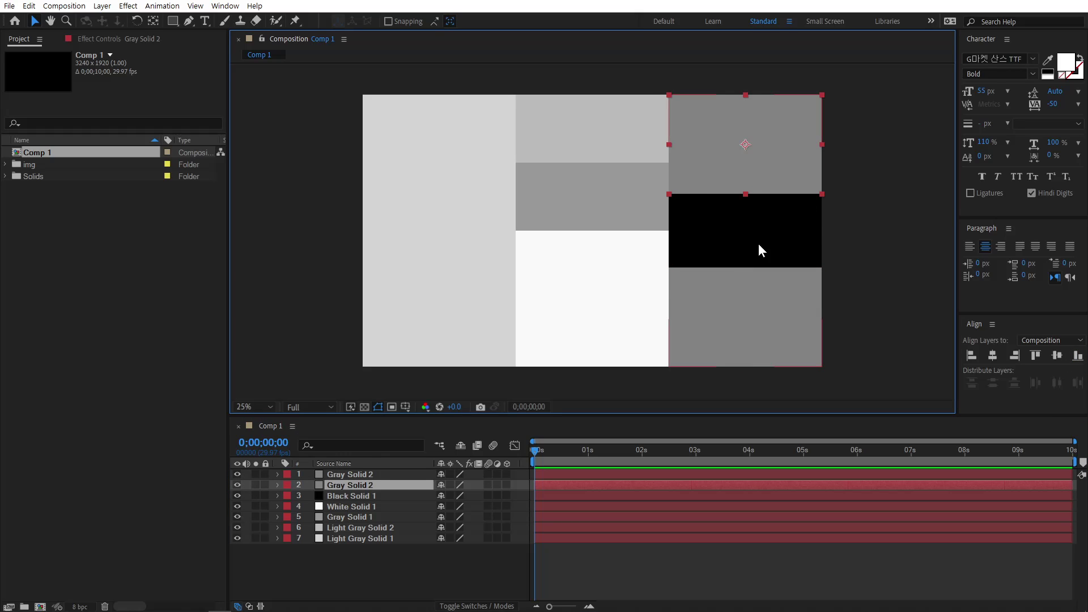
pyautogui.click(838, 277)
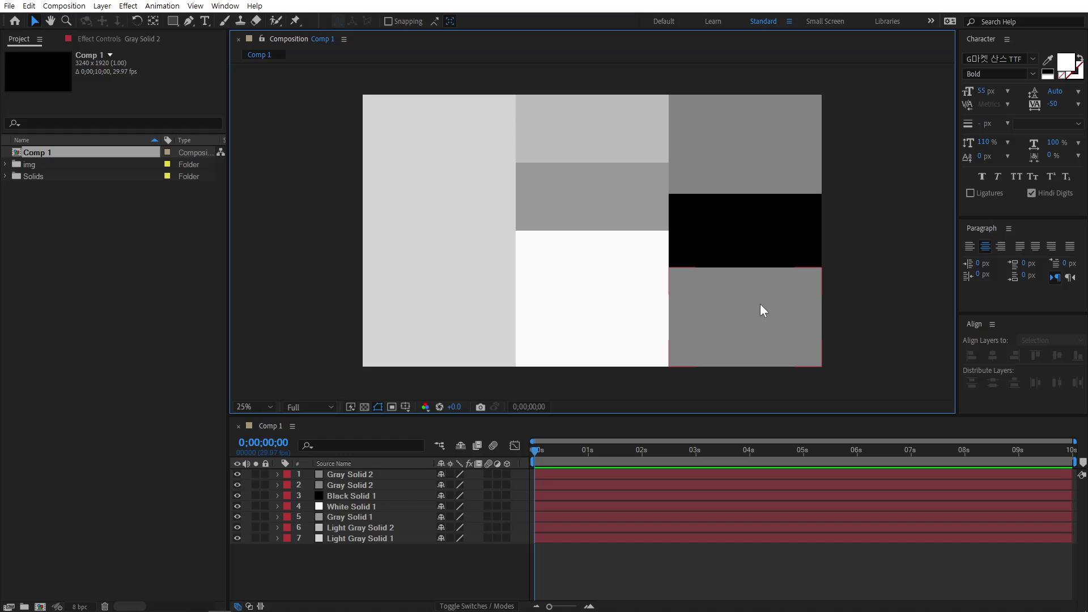
pyautogui.click(6, 165)
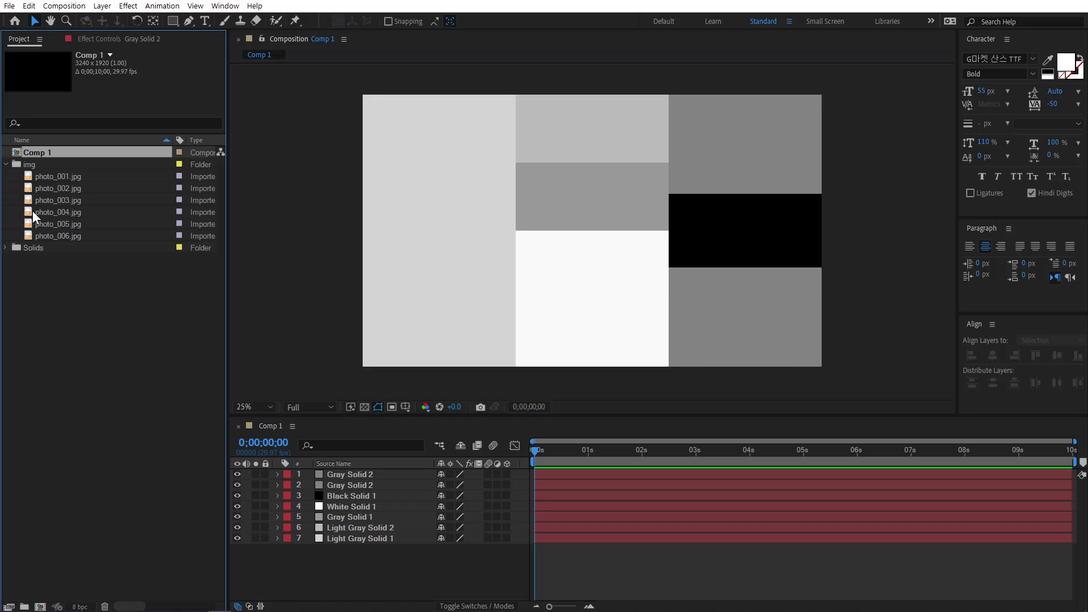
pyautogui.click(88, 294)
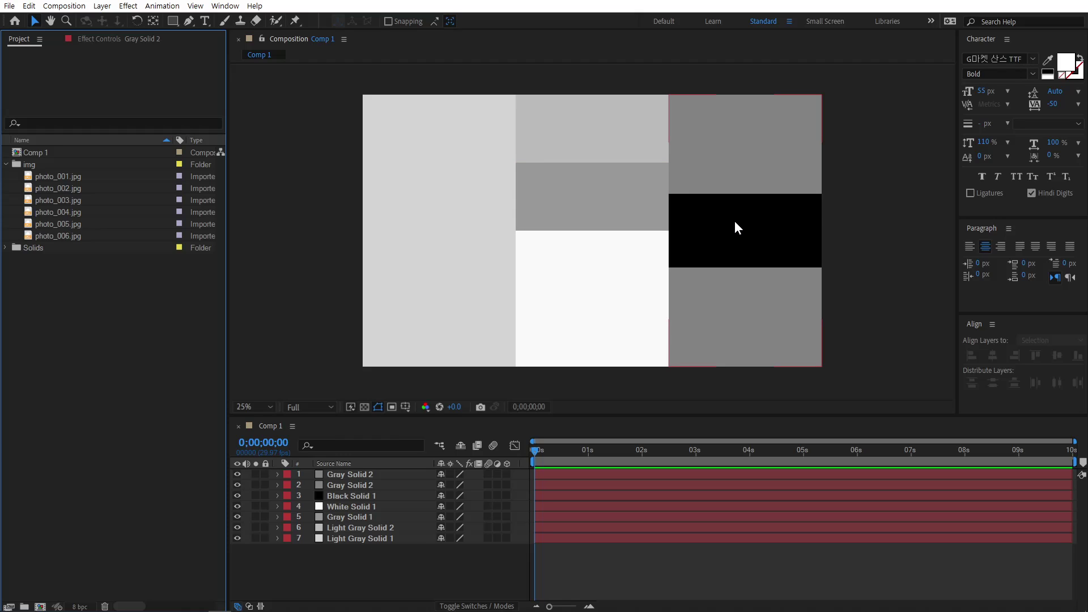
# - Pre-compose the full-height light gray solid as photo01, leaving all attributes in Comp 1, and copy the name for reuse
pyautogui.click(437, 218)
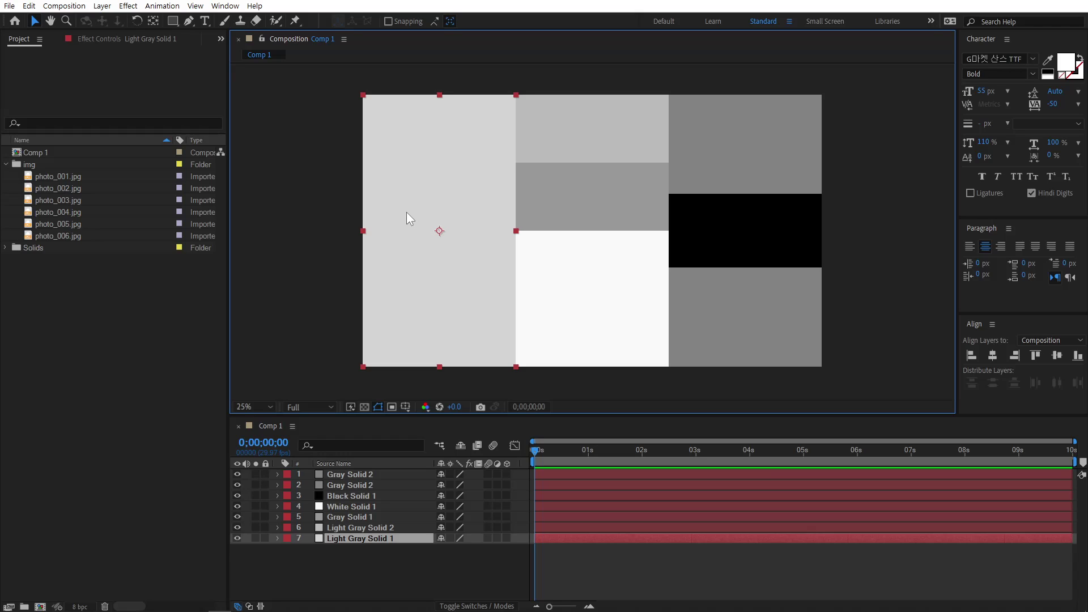
pyautogui.hotkey('ctrl', 'shift', 'c')
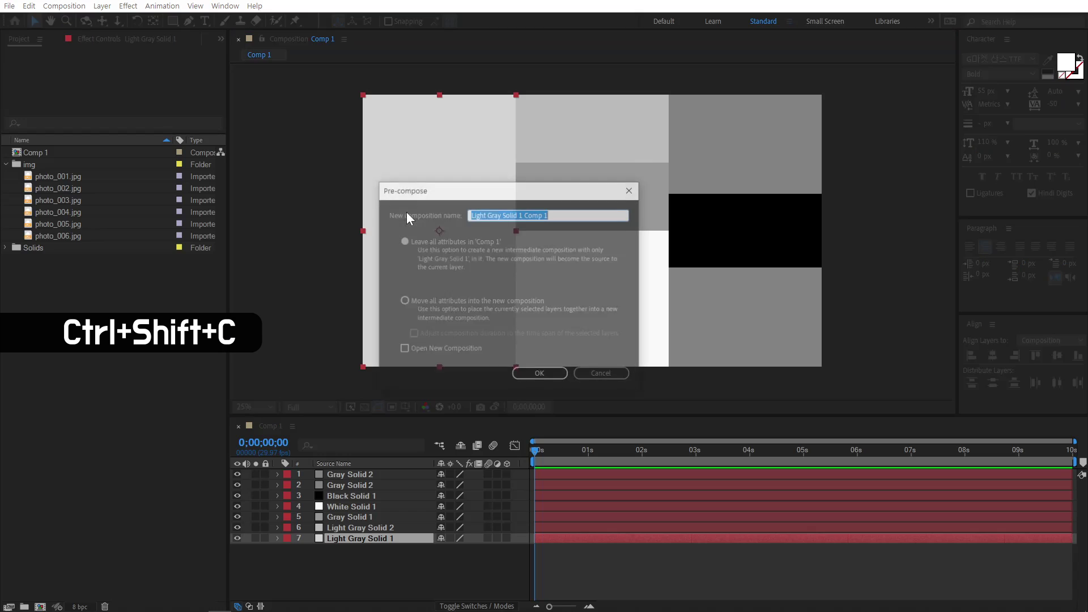
pyautogui.click(418, 243)
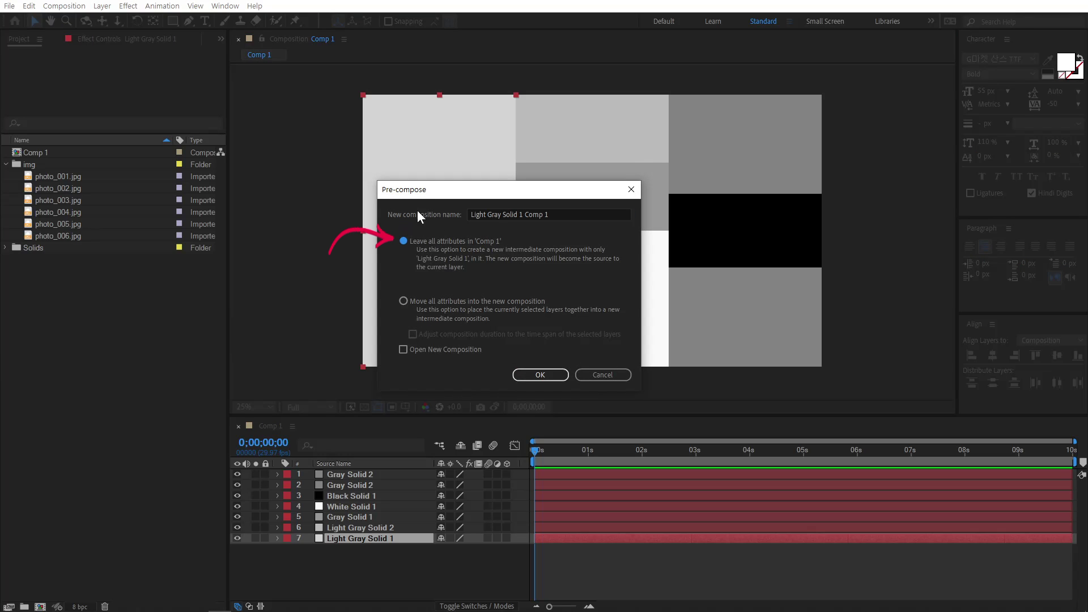
pyautogui.click(562, 217)
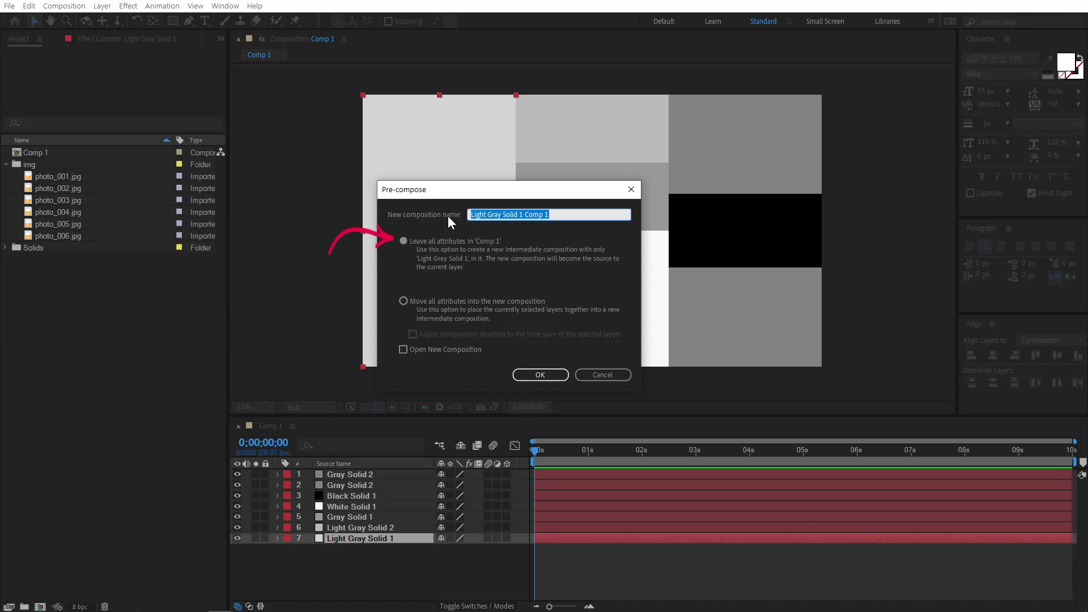
pyautogui.write('photo01')
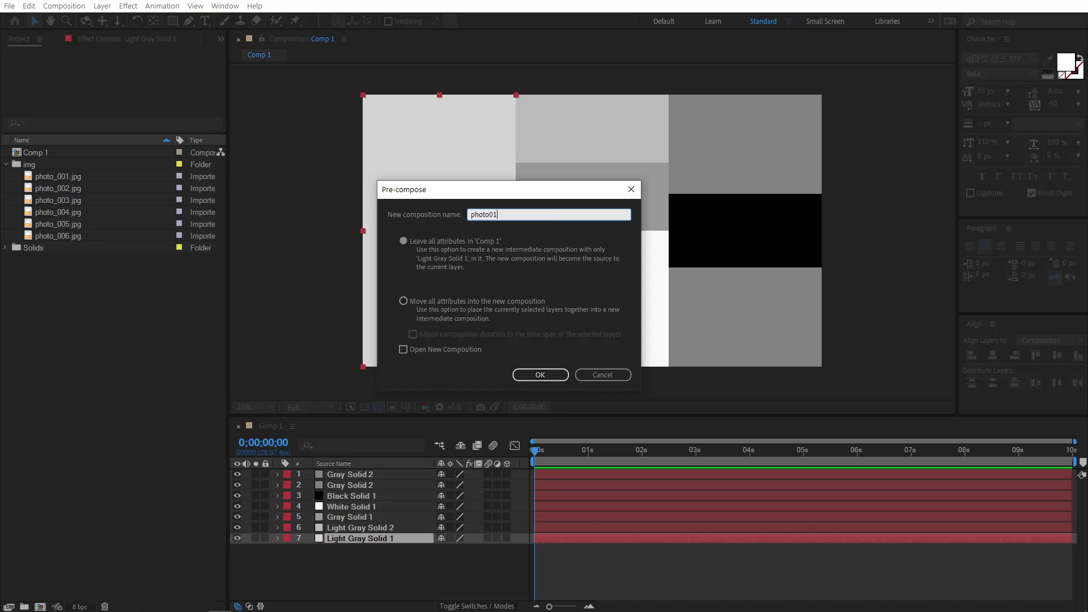
pyautogui.moveTo(502, 216); pyautogui.dragTo(439, 216)
pyautogui.hotkey('ctrl', 'c')
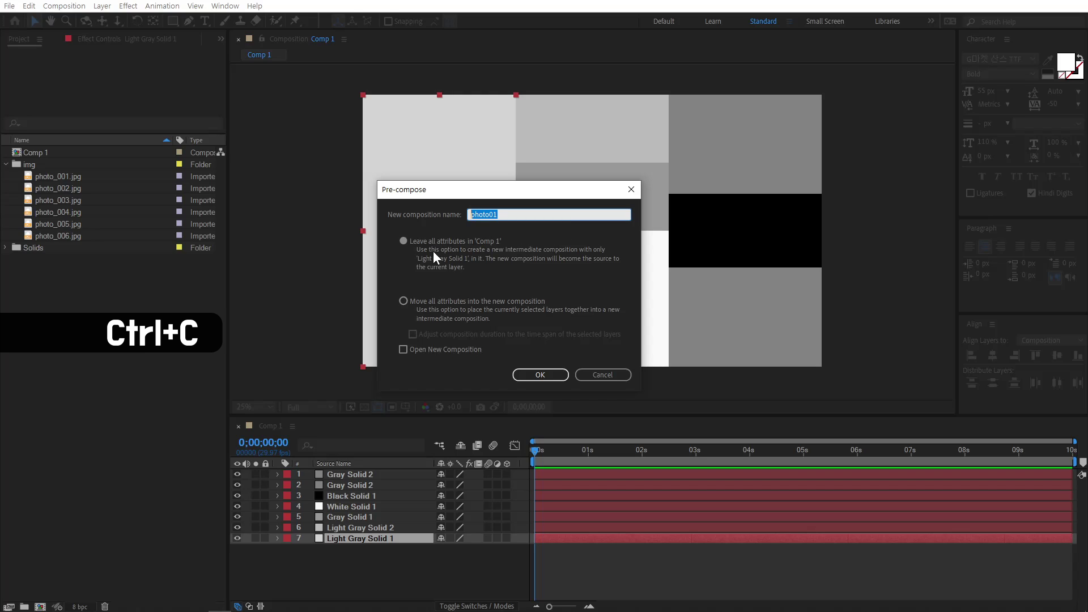
pyautogui.click(403, 240)
pyautogui.click(544, 374)
pyautogui.click(349, 540)
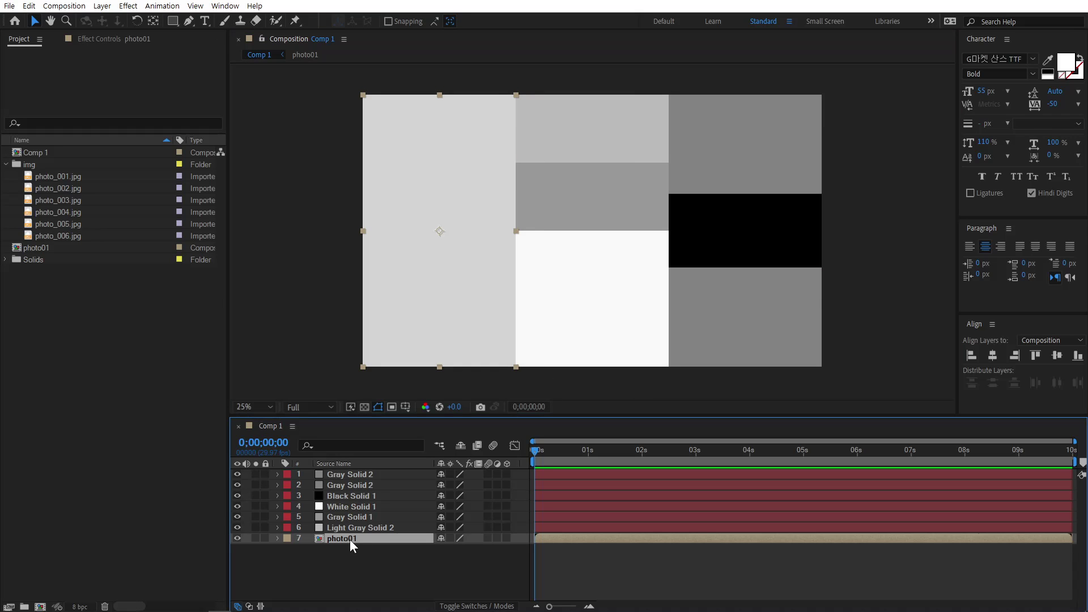
# - Pre-compose the light gray solid at the top of the middle column as photo02
pyautogui.click(563, 142)
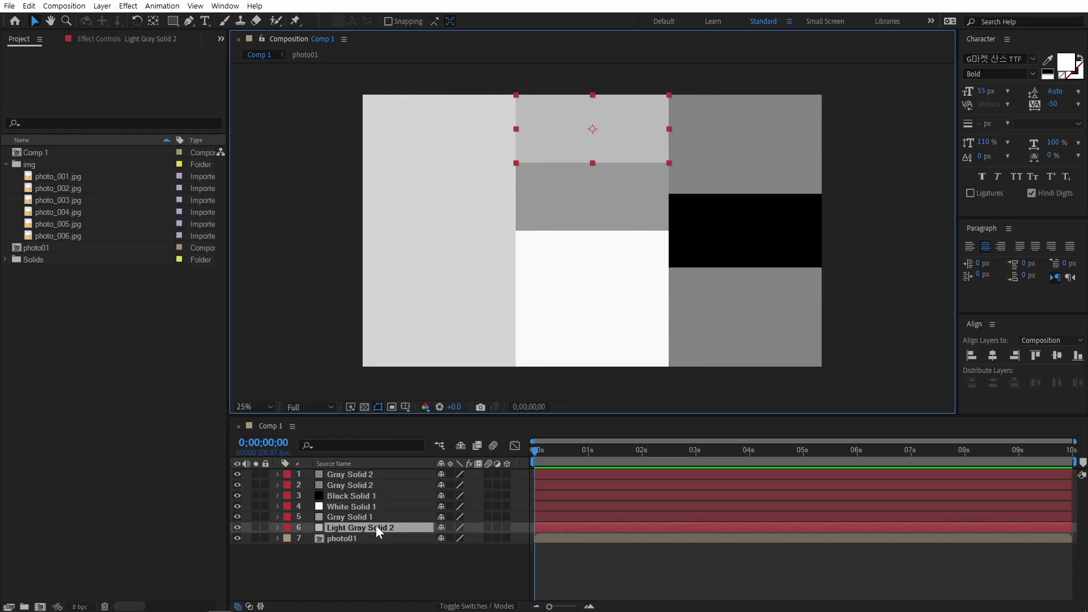
pyautogui.hotkey('ctrl', 'shift', 'c')
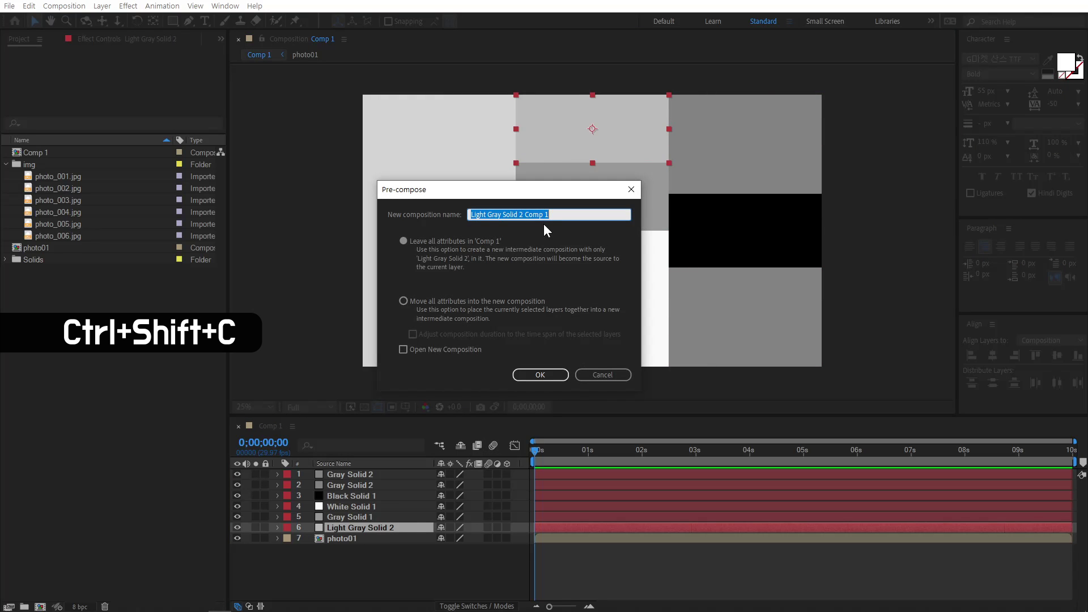
pyautogui.hotkey('ctrl', 'v')
pyautogui.press('BackSpace')
pyautogui.write('2')
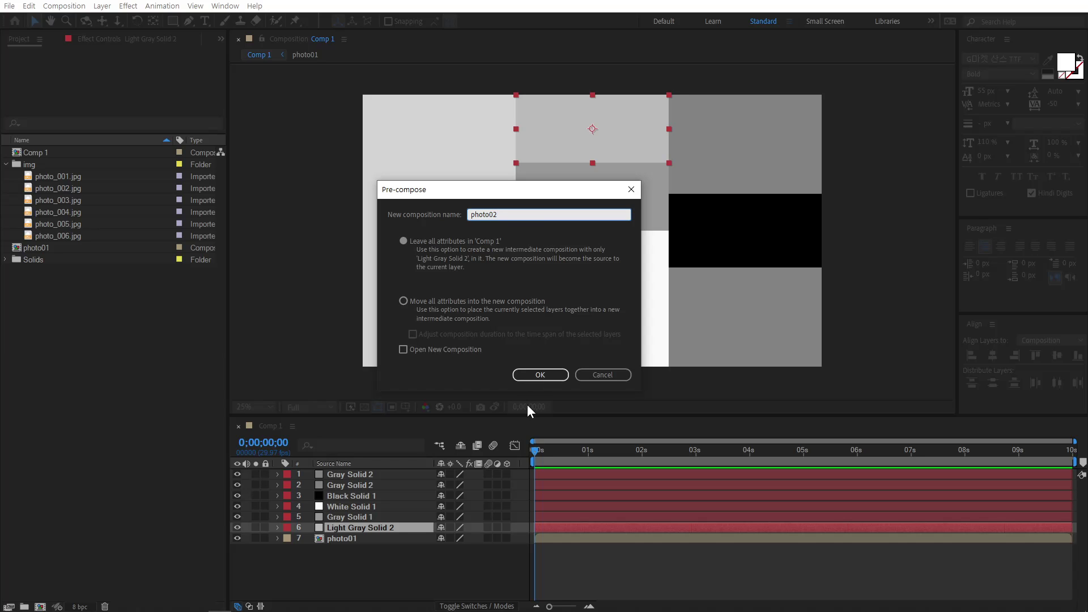
pyautogui.click(540, 374)
# - Pre-compose the darker gray solid in the middle column as photo03
pyautogui.click(574, 212)
pyautogui.hotkey('ctrl', 'shift', 'c')
pyautogui.hotkey('ctrl', 'v')
pyautogui.press('BackSpace')
pyautogui.write('3')
pyautogui.click(554, 370)
# - Pre-compose the white solid in the middle column as photo04
pyautogui.click(608, 268)
pyautogui.hotkey('ctrl', 'shift', 'c')
pyautogui.hotkey('ctrl', 'v')
pyautogui.press('BackSpace')
pyautogui.write('4')
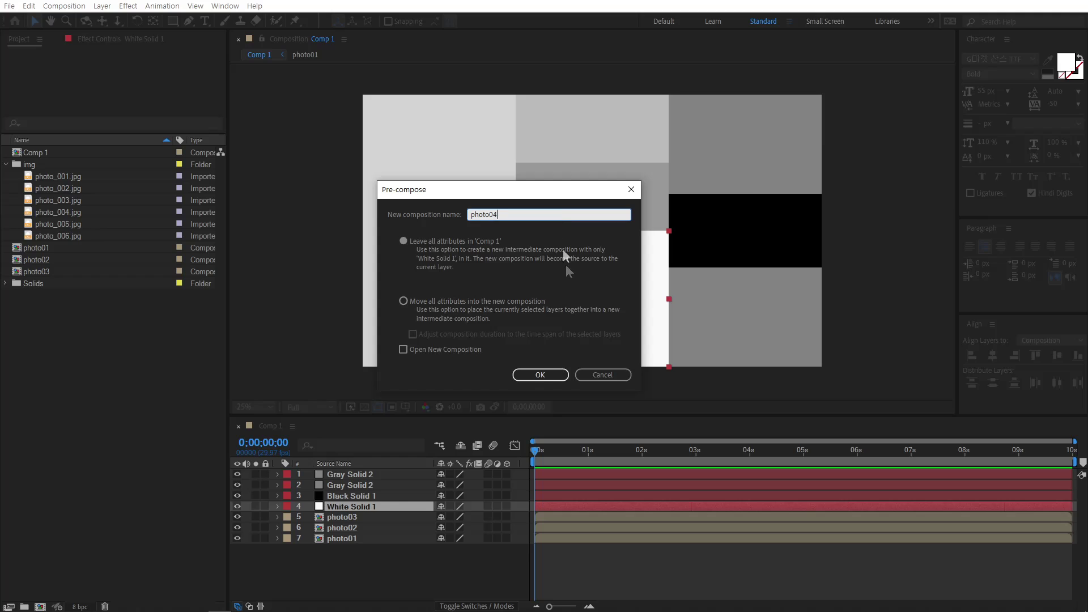
pyautogui.press('Return')
# - Pre-compose the gray solid at the top of the right column as photo05
pyautogui.click(746, 187)
pyautogui.hotkey('ctrl', 'shift', 'c')
pyautogui.hotkey('ctrl', 'v')
pyautogui.press('BackSpace')
pyautogui.write('5')
pyautogui.click(554, 371)
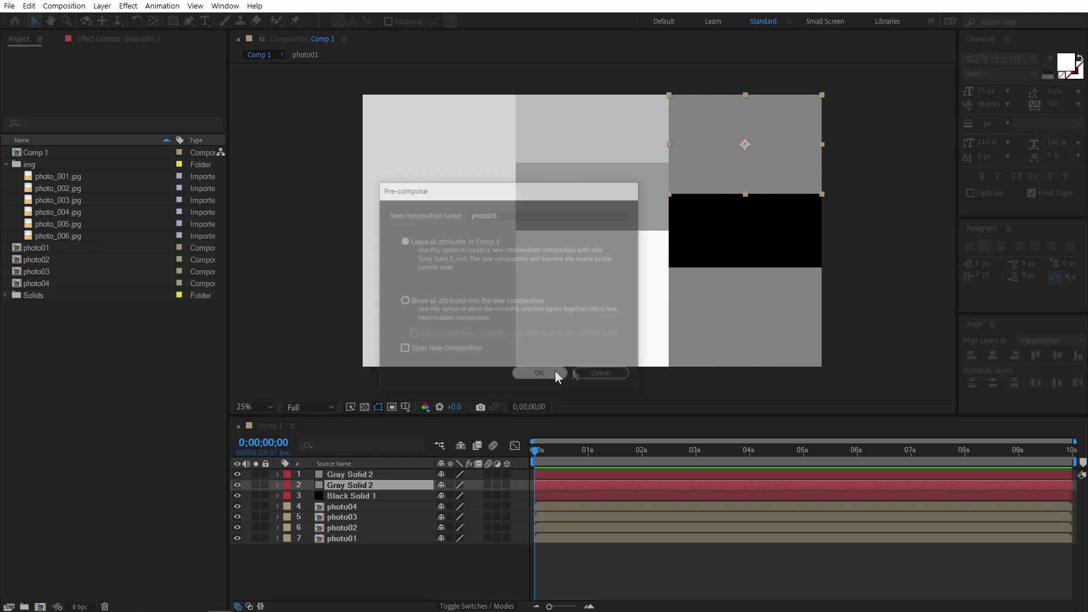
# - Pre-compose the gray solid at the bottom of the right column as photo06
pyautogui.click(717, 307)
pyautogui.hotkey('ctrl', 'shift', 'c')
pyautogui.hotkey('ctrl', 'v')
pyautogui.press('BackSpace')
pyautogui.write('6')
pyautogui.click(541, 371)
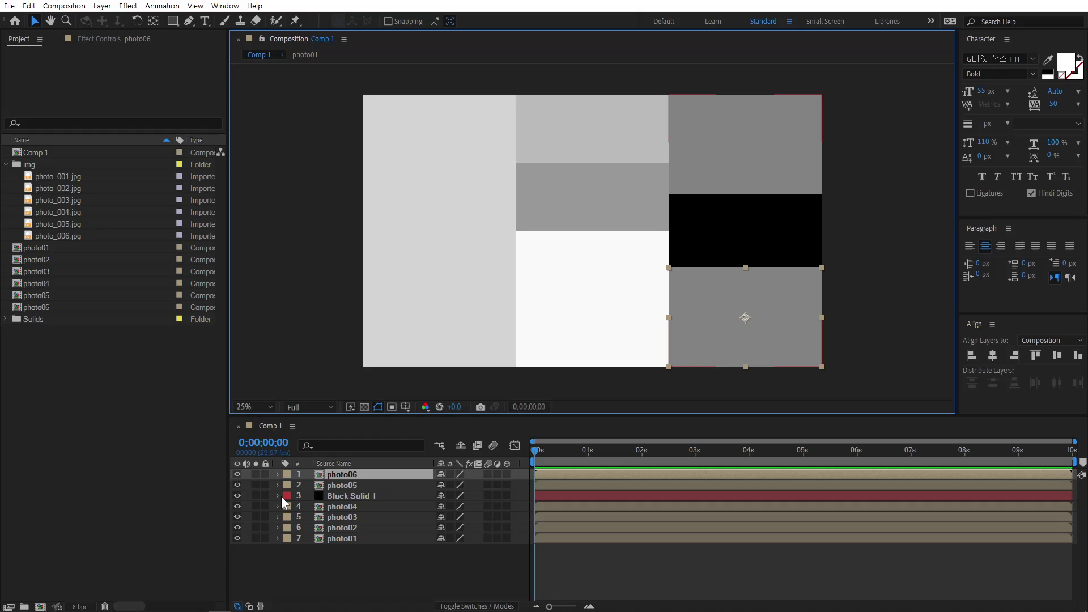
# - Pre-compose the black solid in the right column as Title, leaving all attributes in Comp 1
pyautogui.click(355, 495)
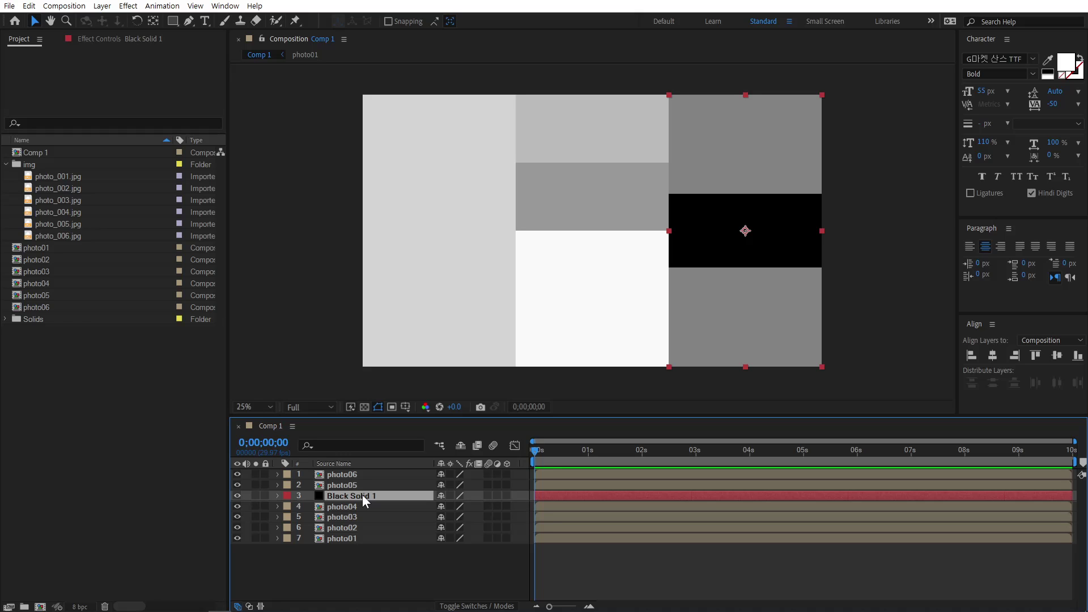
pyautogui.hotkey('ctrl', 'shift', 'c')
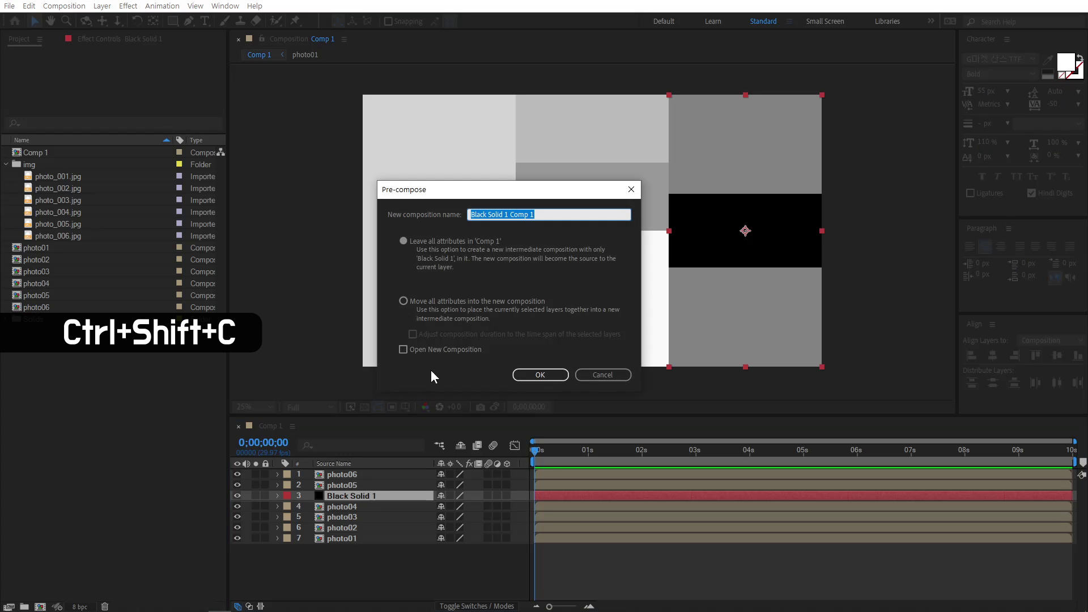
pyautogui.click(458, 242)
pyautogui.click(513, 215)
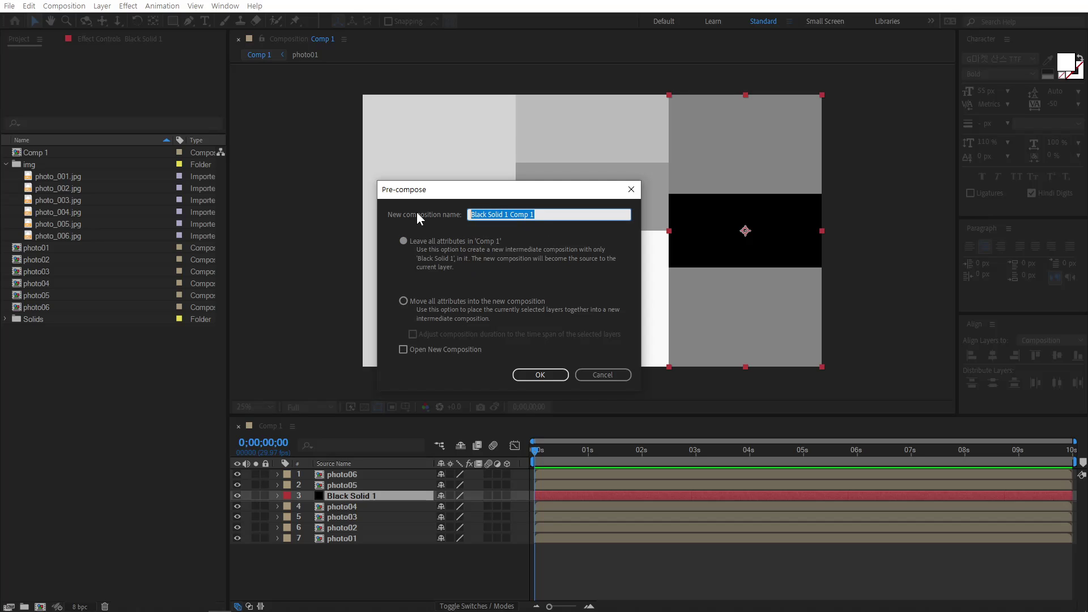
pyautogui.write('Title')
pyautogui.click(548, 376)
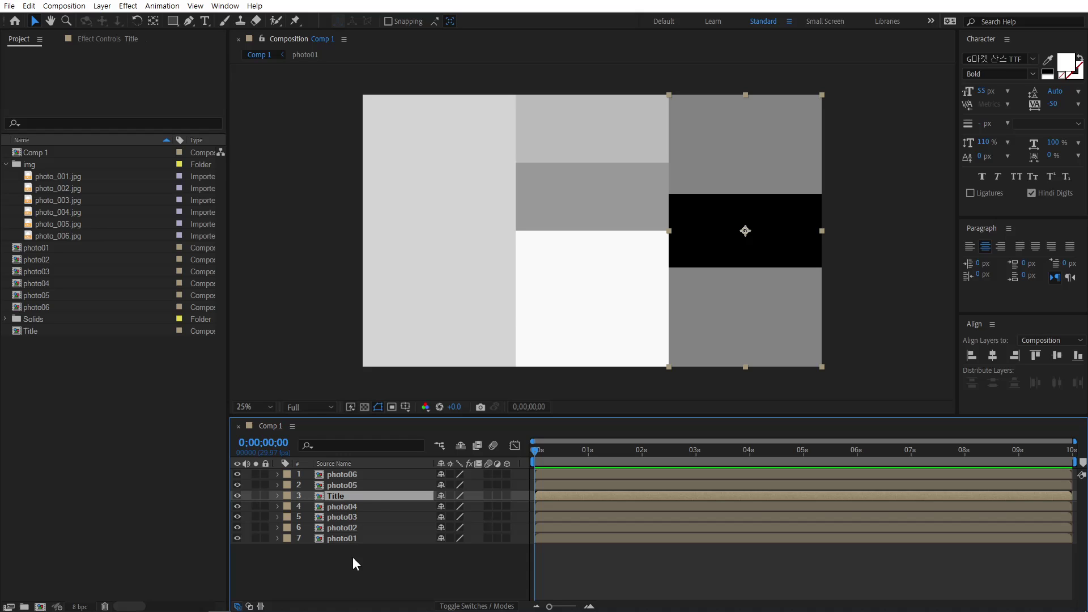
# - Open the photo01 composition and place photo_001.jpg above its light gray solid
pyautogui.click(421, 267)
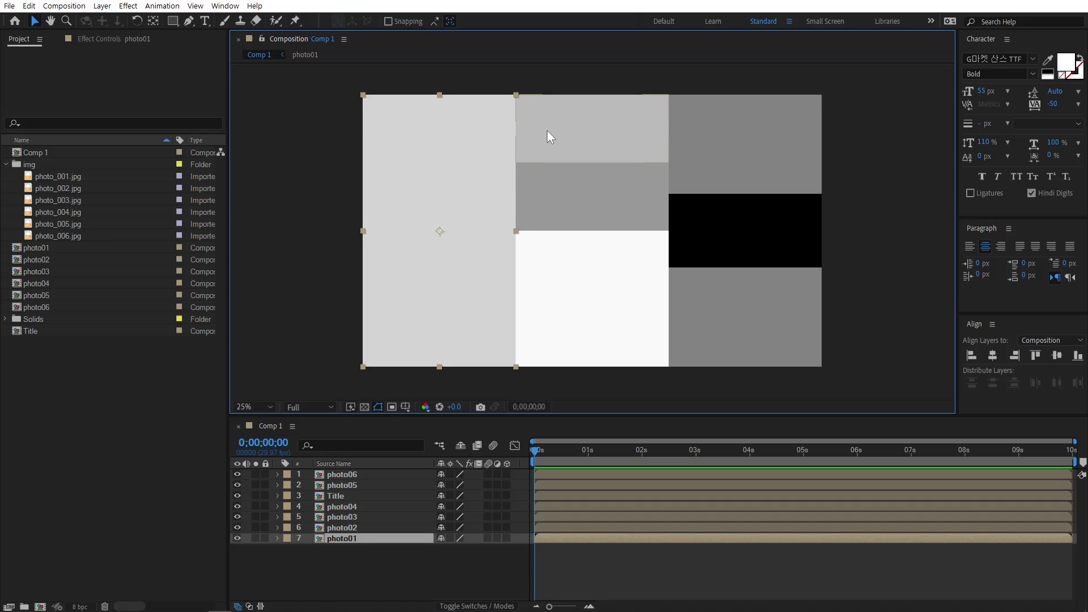
pyautogui.click(343, 537)
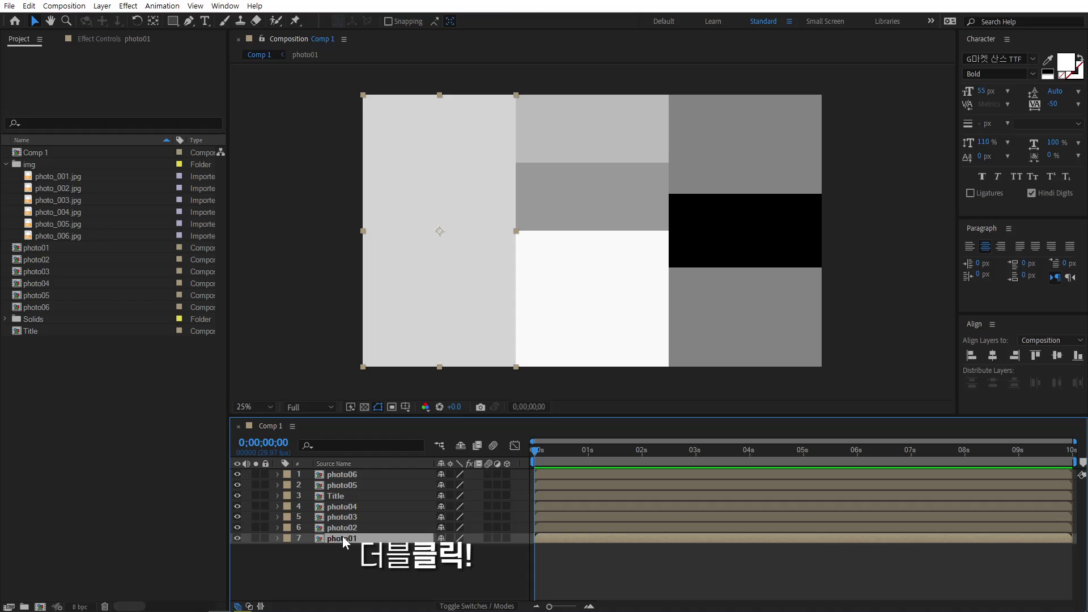
pyautogui.doubleClick(343, 537)
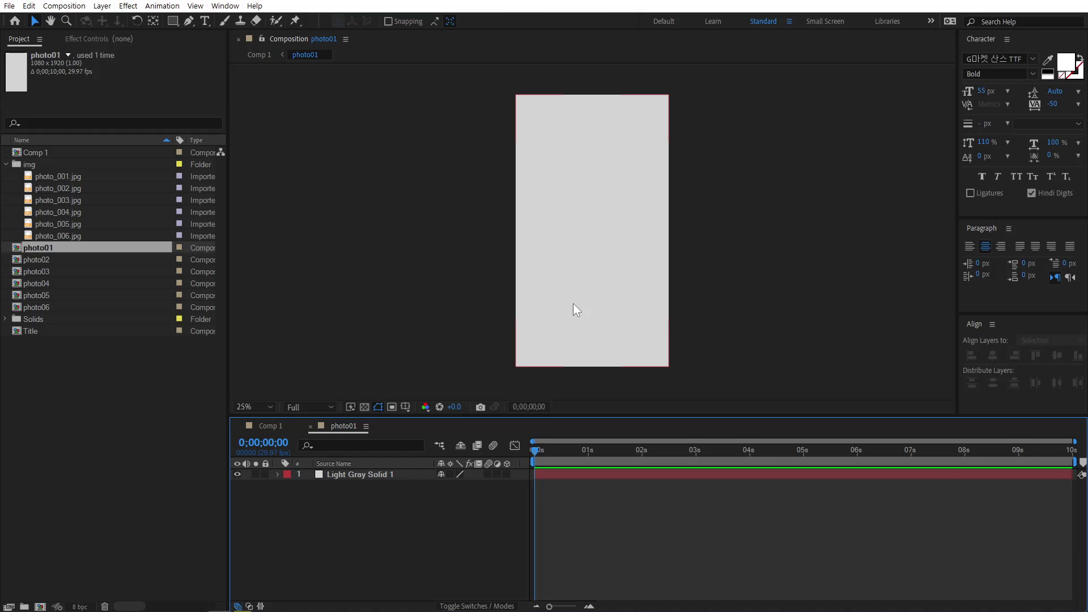
pyautogui.click(57, 178)
pyautogui.click(56, 186)
pyautogui.press('Down')
pyautogui.click(68, 178)
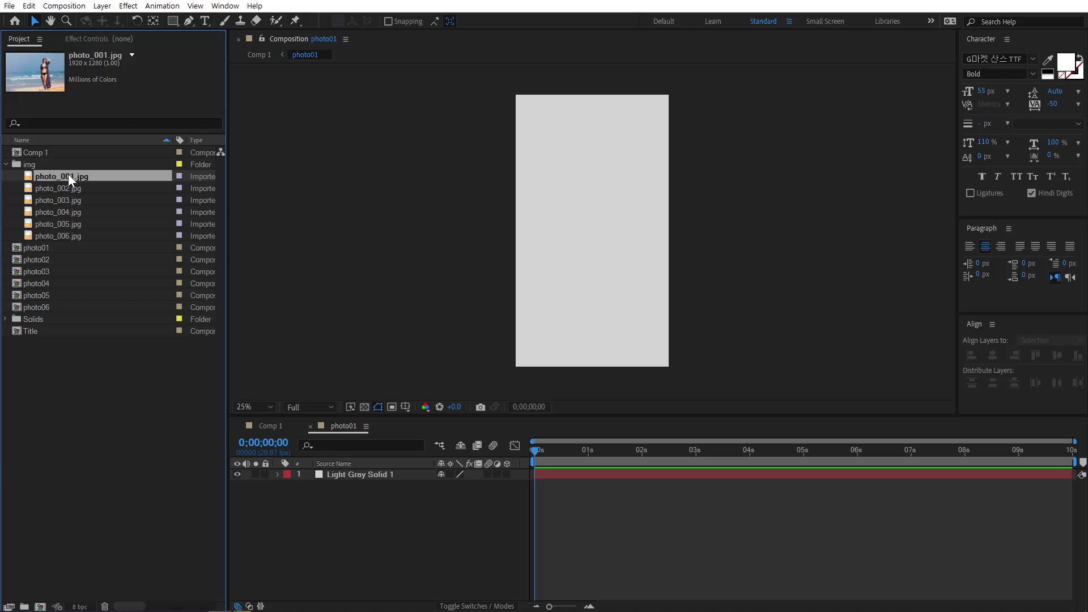
pyautogui.moveTo(68, 175); pyautogui.dragTo(337, 473)
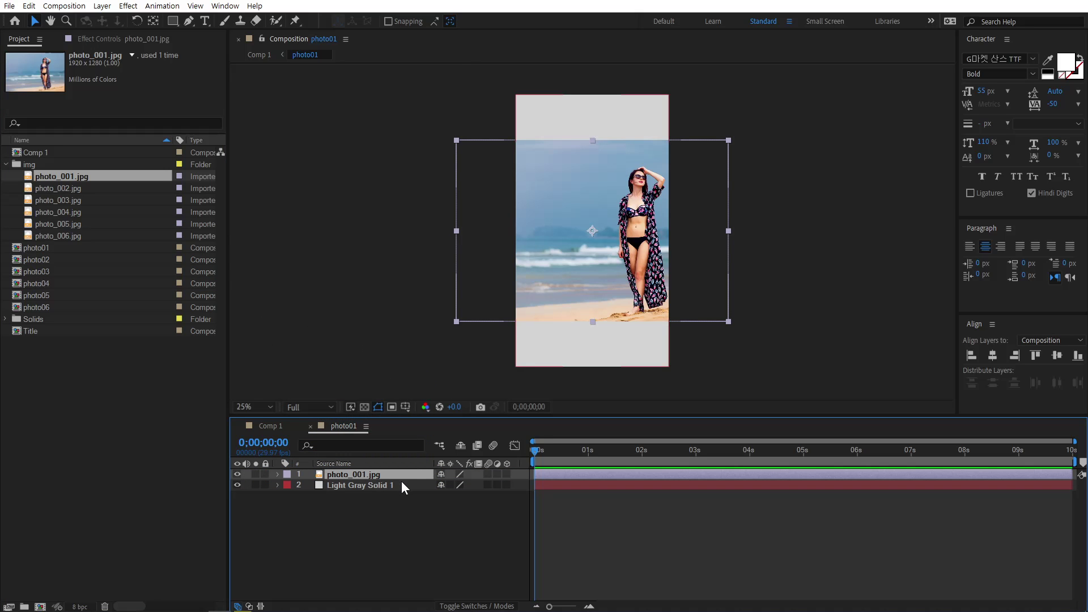
# - Scale photo_001.jpg to 151% and shift it left to position 260, 960 so the woman fits inside the frame
pyautogui.press('s')
pyautogui.moveTo(460, 485); pyautogui.dragTo(489, 487)
pyautogui.moveTo(749, 282); pyautogui.dragTo(709, 278)
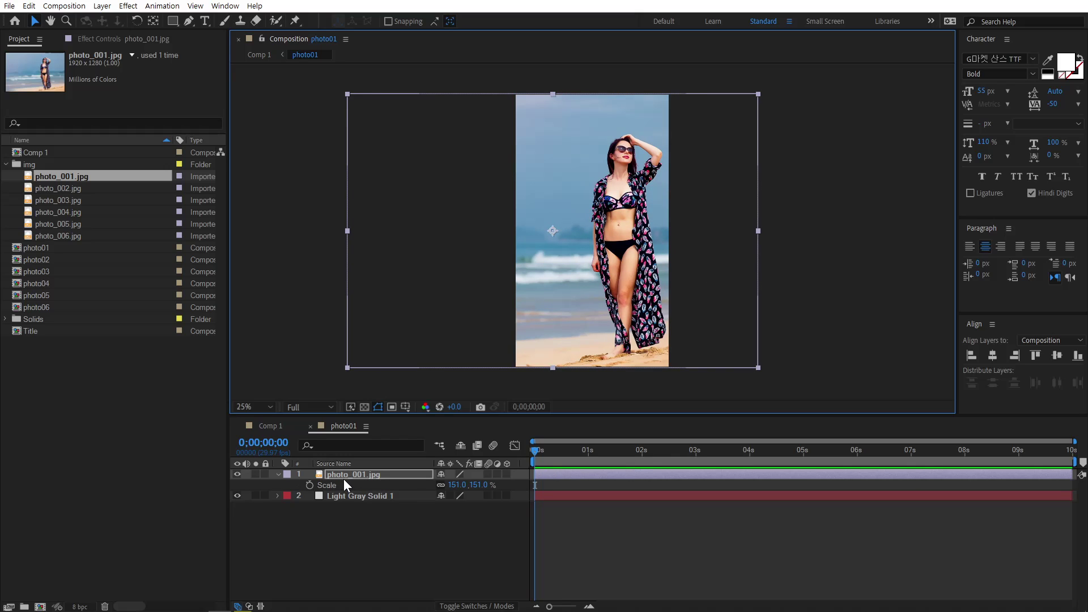
# - Keyframe the position of photo_001.jpg at 0 seconds, and slide it left to 200, 960 at 0;00;04;01
pyautogui.click(358, 475)
pyautogui.press('p')
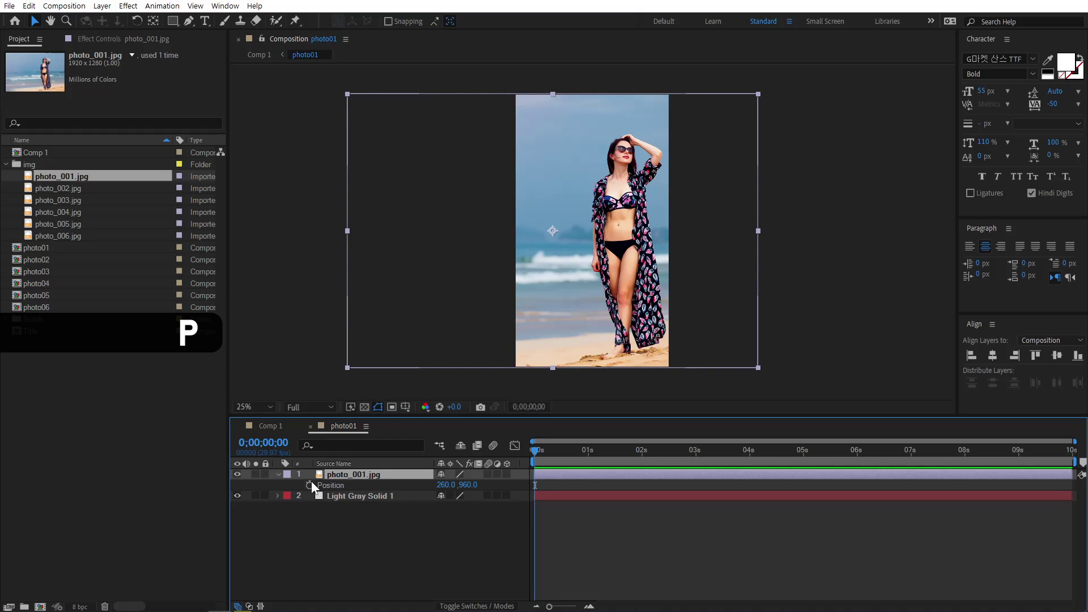
pyautogui.click(310, 484)
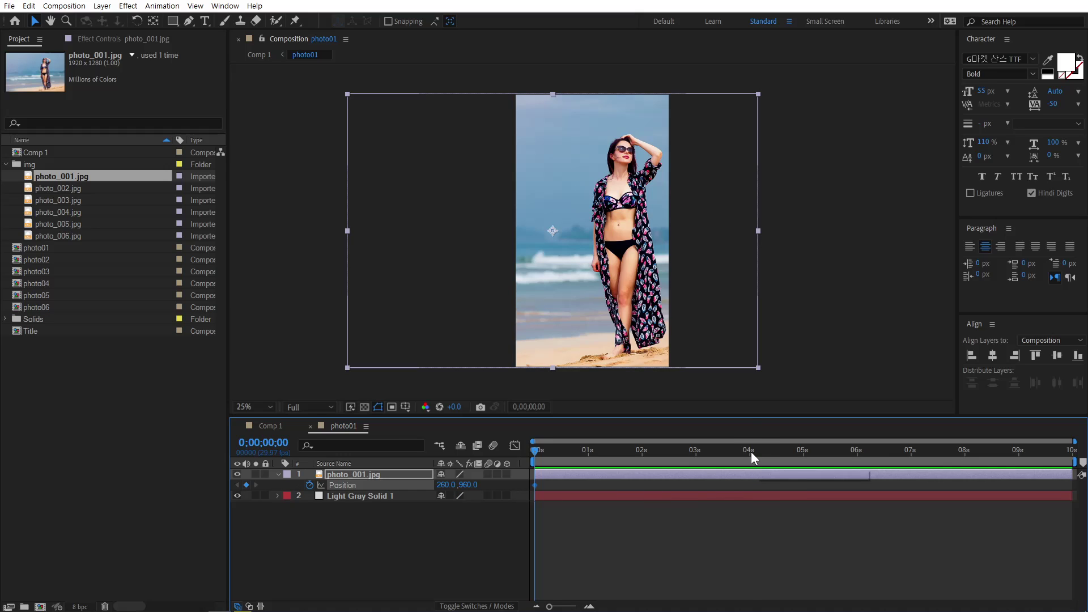
pyautogui.click(751, 450)
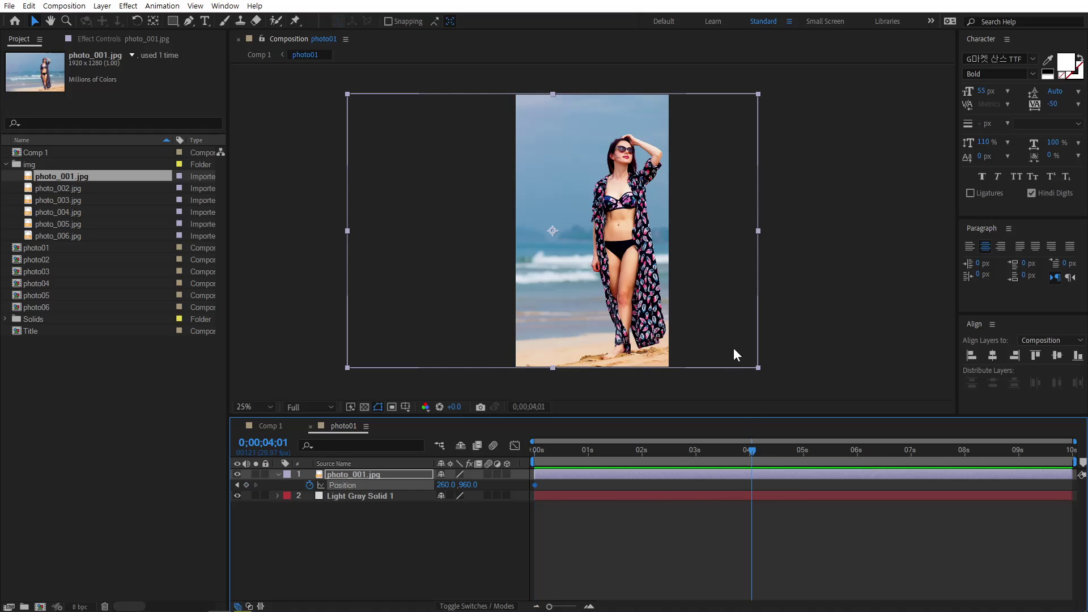
pyautogui.moveTo(732, 339); pyautogui.dragTo(724, 341)
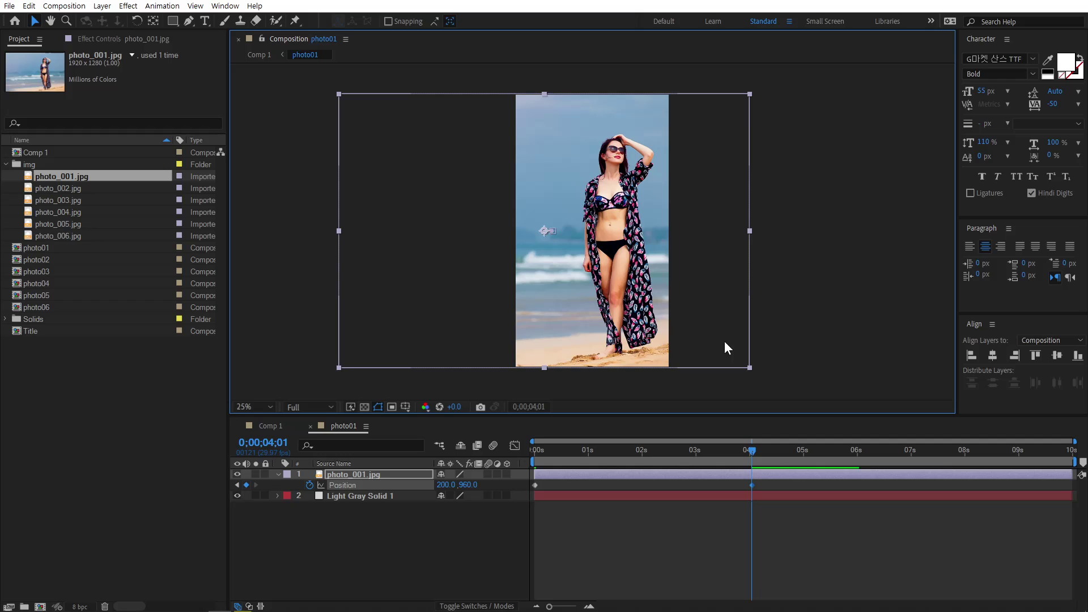
# - Play back the photo movement from the start in photo01, and check it again in Comp 1
pyautogui.moveTo(556, 449); pyautogui.dragTo(507, 450)
pyautogui.press('space')
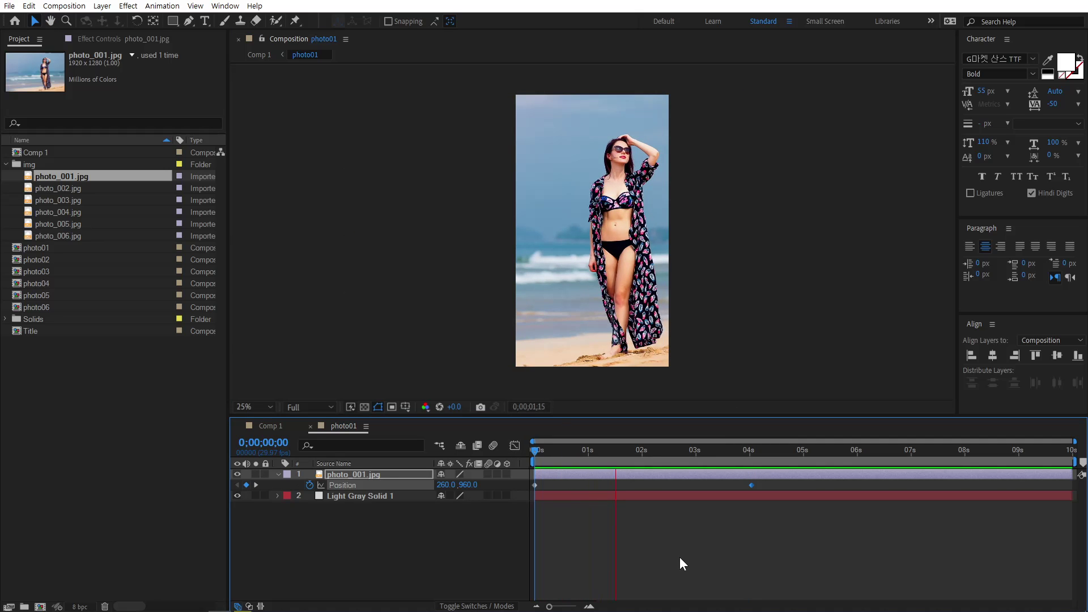
pyautogui.press('space')
pyautogui.click(265, 425)
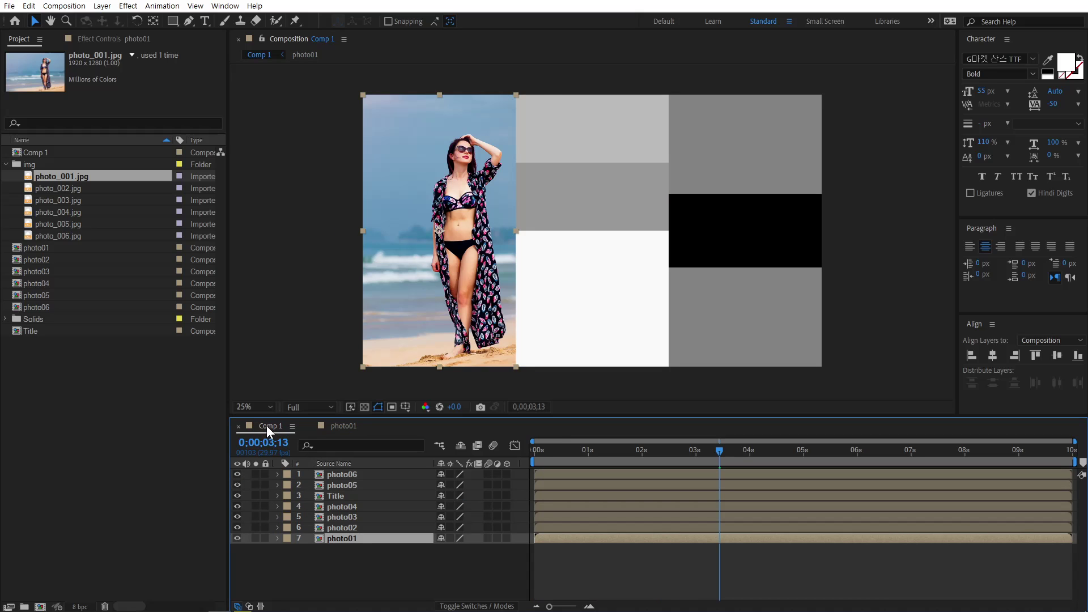
pyautogui.click(369, 566)
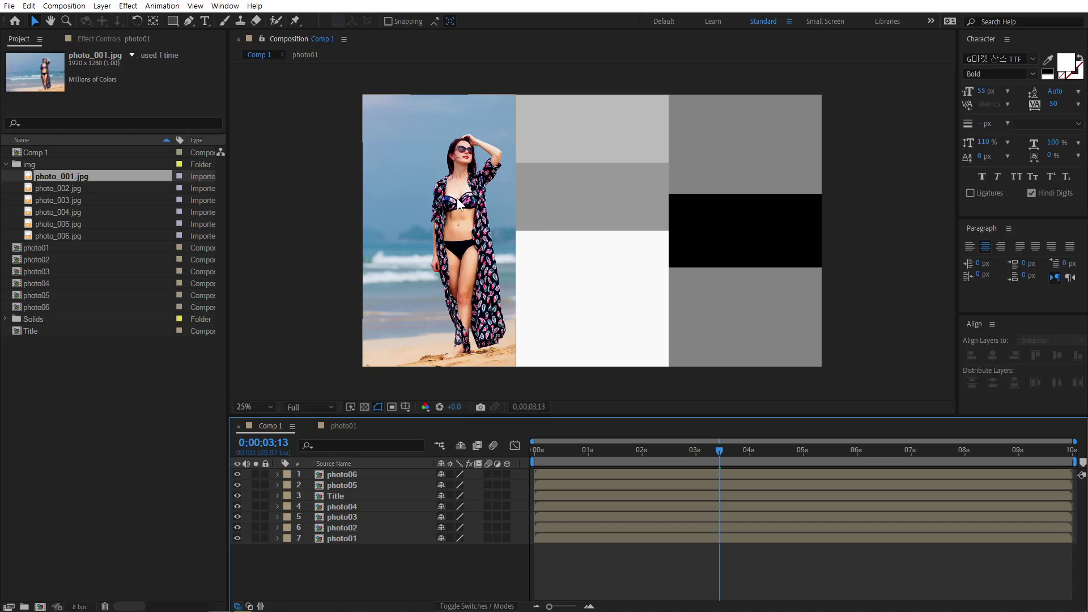
pyautogui.press('space')
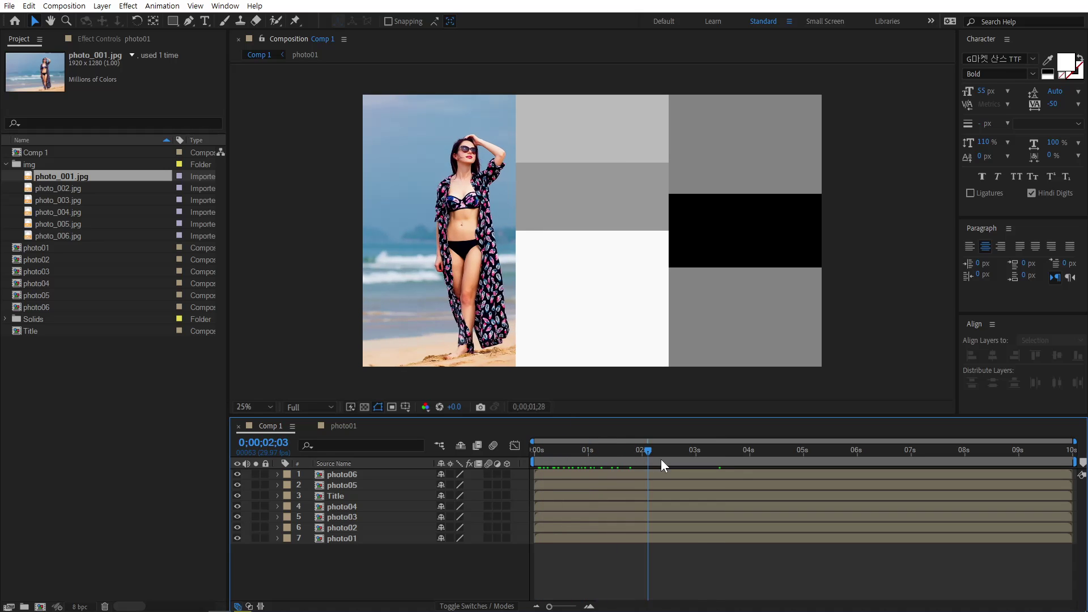
pyautogui.moveTo(729, 465); pyautogui.dragTo(595, 461)
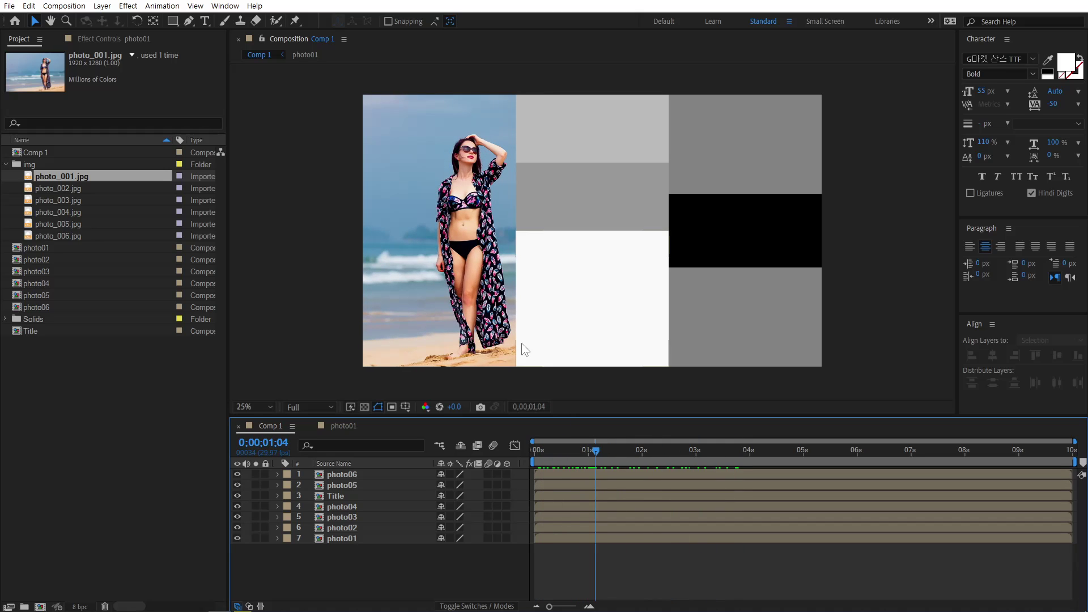
# - Open the photo02 composition and place photo_002.jpg above its light gray solid
pyautogui.click(573, 131)
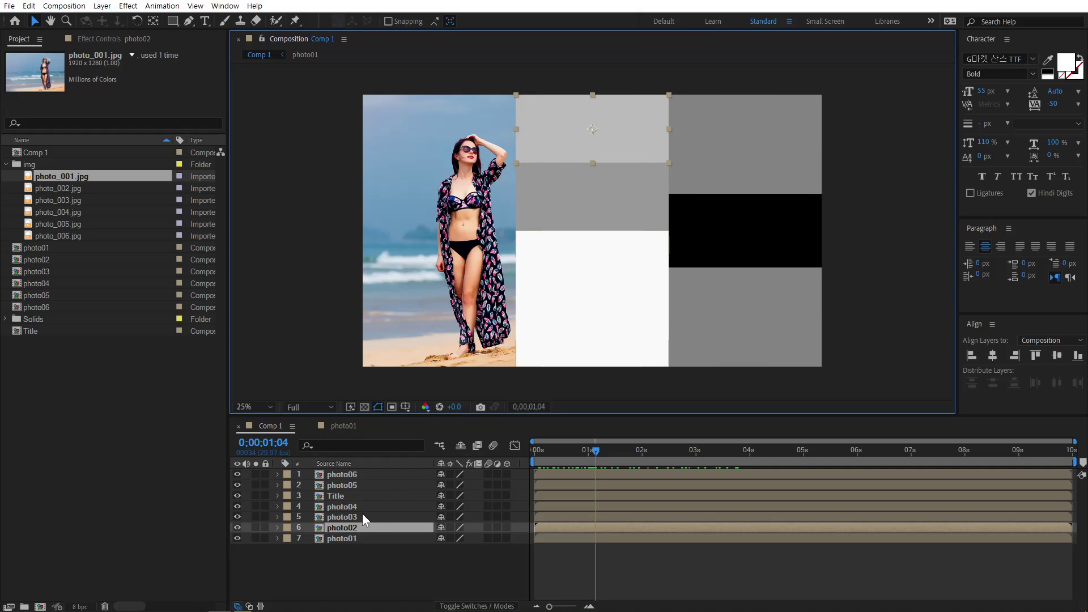
pyautogui.doubleClick(344, 529)
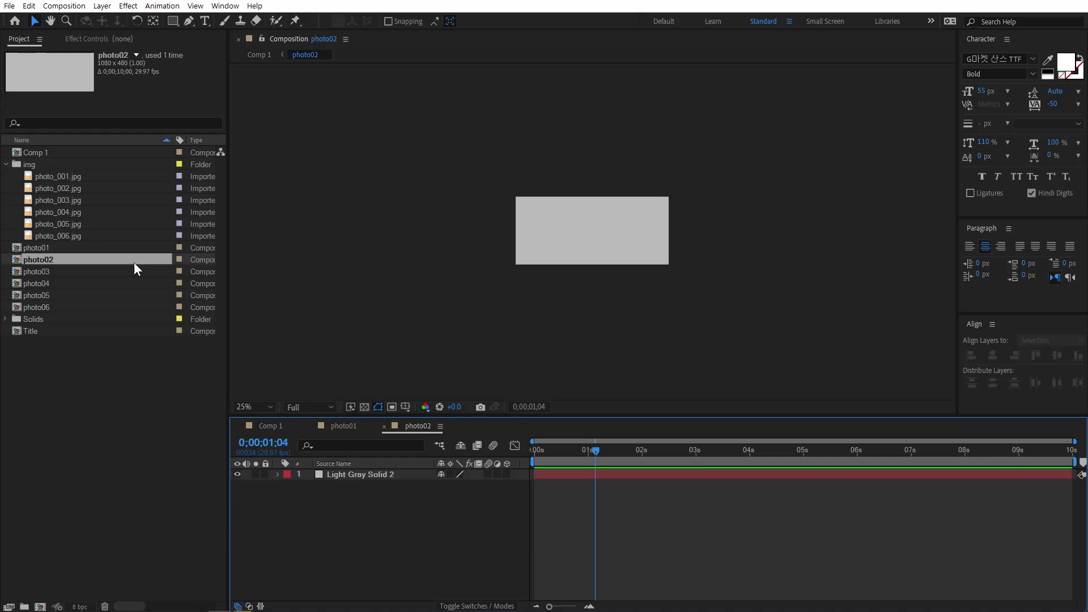
pyautogui.click(61, 189)
pyautogui.moveTo(71, 186); pyautogui.dragTo(331, 472)
# - Scale photo_002.jpg to 81% and reposition it to 768, 288 so the phone and the woman's face fill the frame
pyautogui.moveTo(632, 276); pyautogui.dragTo(675, 286)
pyautogui.press('s')
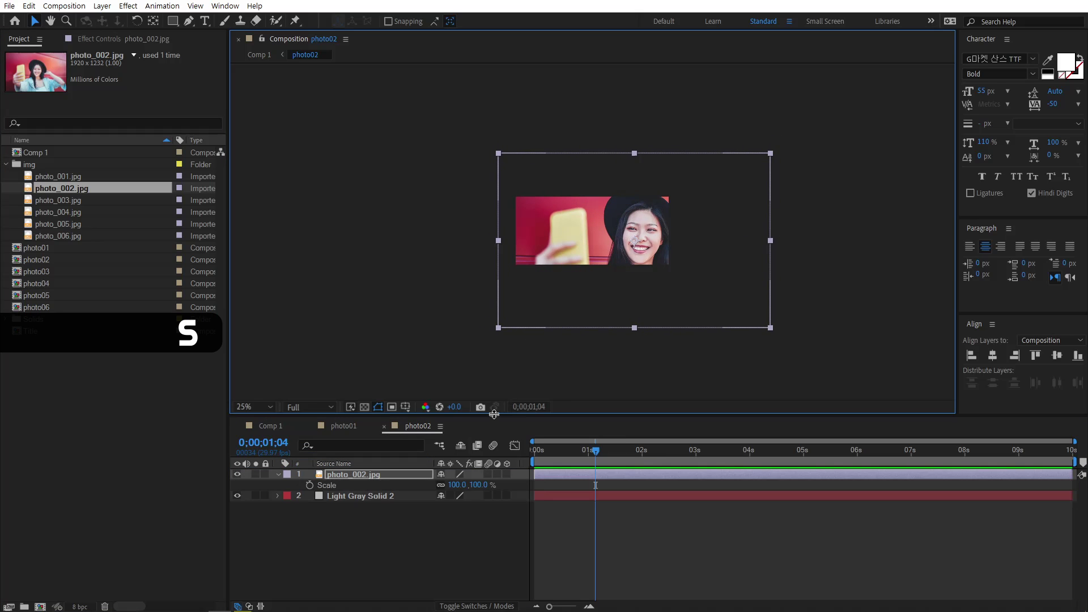
pyautogui.moveTo(451, 486); pyautogui.dragTo(590, 307)
pyautogui.moveTo(692, 251); pyautogui.dragTo(691, 249)
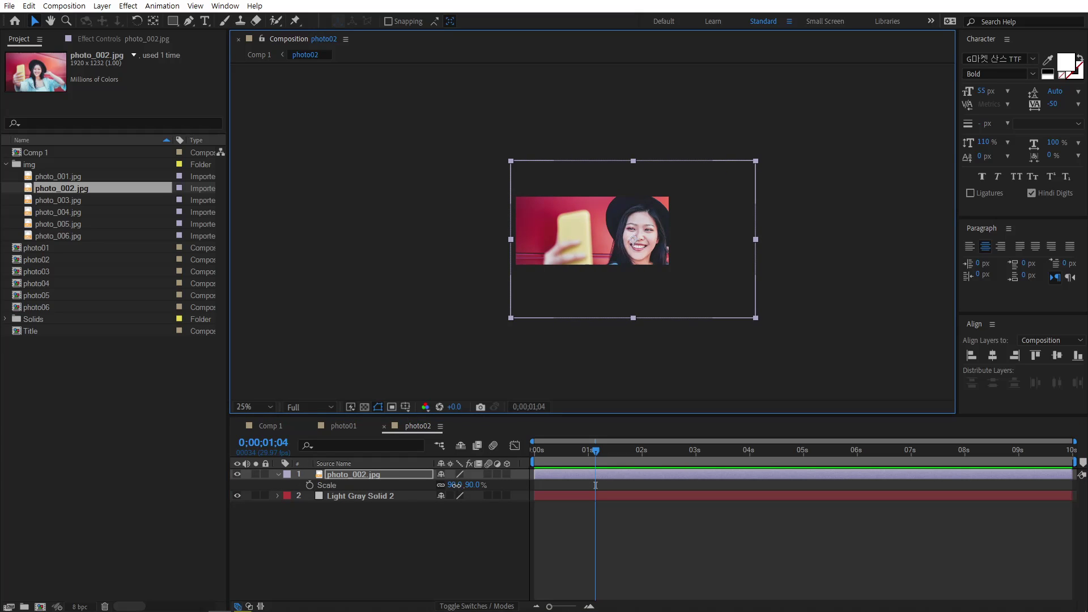
pyautogui.moveTo(459, 488); pyautogui.dragTo(451, 488)
pyautogui.moveTo(694, 289); pyautogui.dragTo(692, 287)
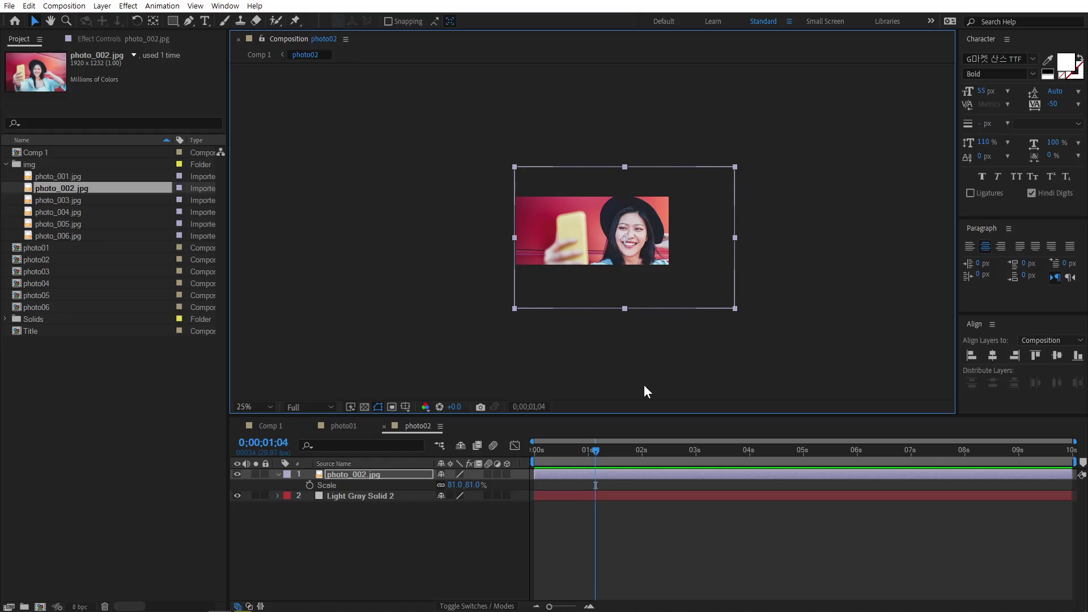
# - Keyframe the position of photo_002.jpg at 0 seconds, shift it slightly left at about 4 seconds, and preview the movement
pyautogui.click(552, 450)
pyautogui.press('p')
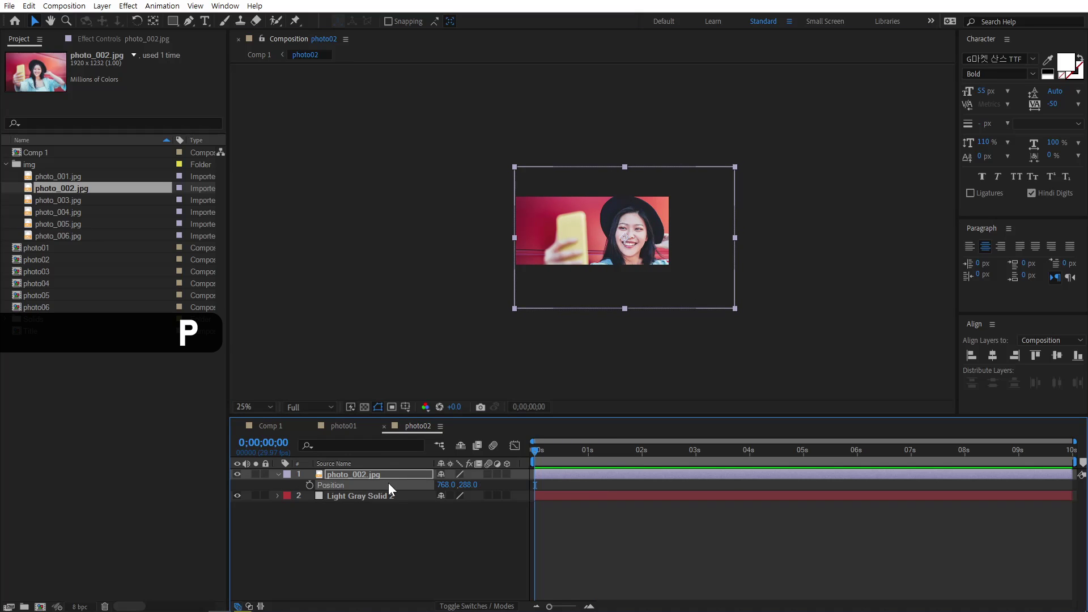
pyautogui.click(309, 486)
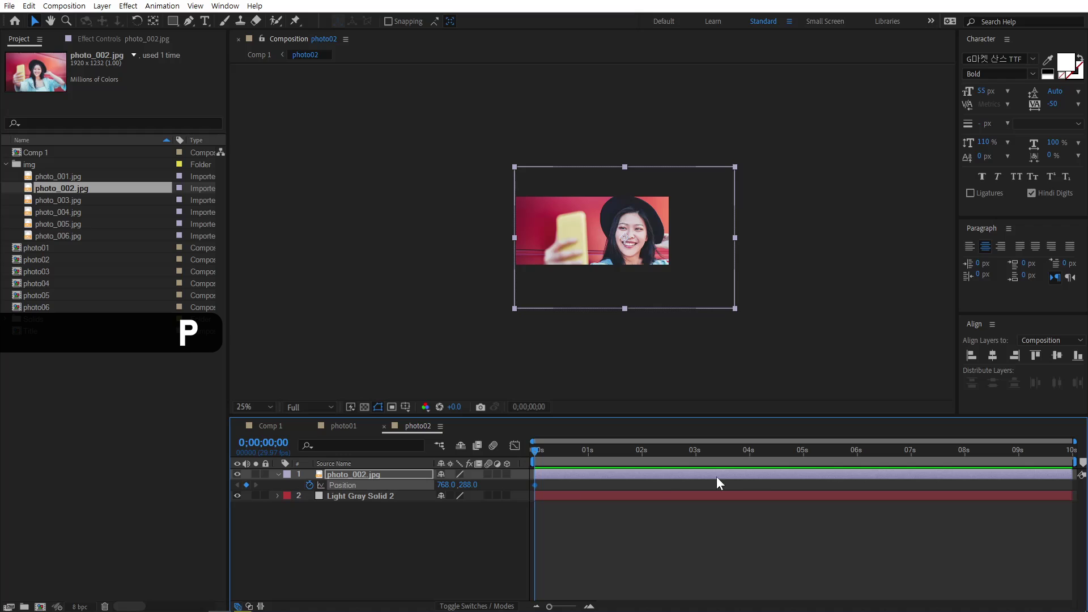
pyautogui.click(746, 450)
pyautogui.moveTo(716, 277); pyautogui.dragTo(708, 277)
pyautogui.press('space')
# - Open photo03 from Comp 1, add photo_003.jpg above the solid, and lower it to position 540, 584 to show the face
pyautogui.click(306, 425)
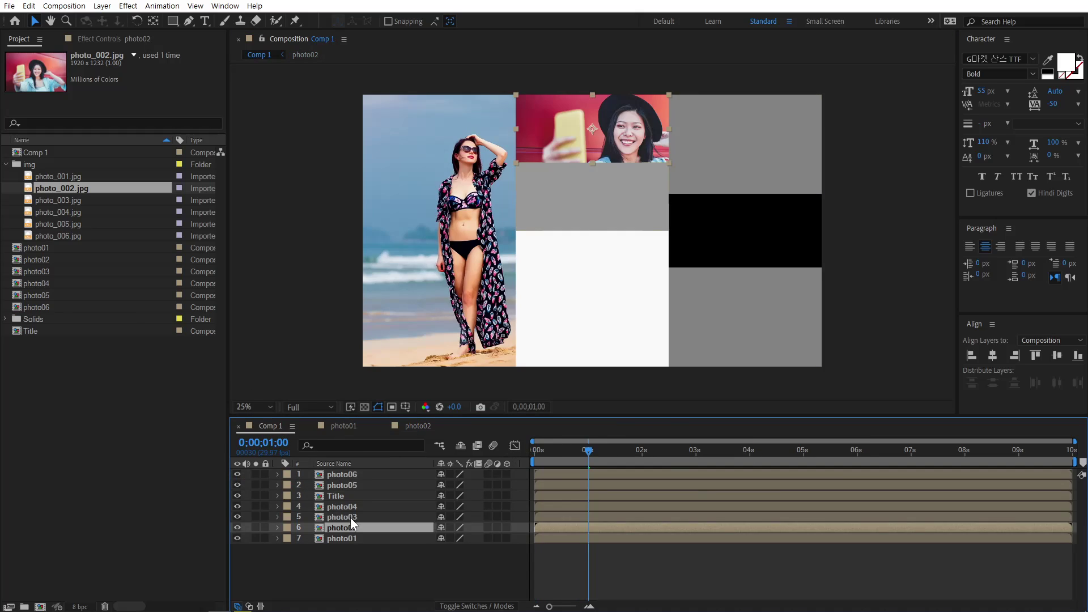
pyautogui.doubleClick(350, 517)
pyautogui.moveTo(62, 200); pyautogui.dragTo(340, 480)
pyautogui.moveTo(638, 278); pyautogui.dragTo(640, 328)
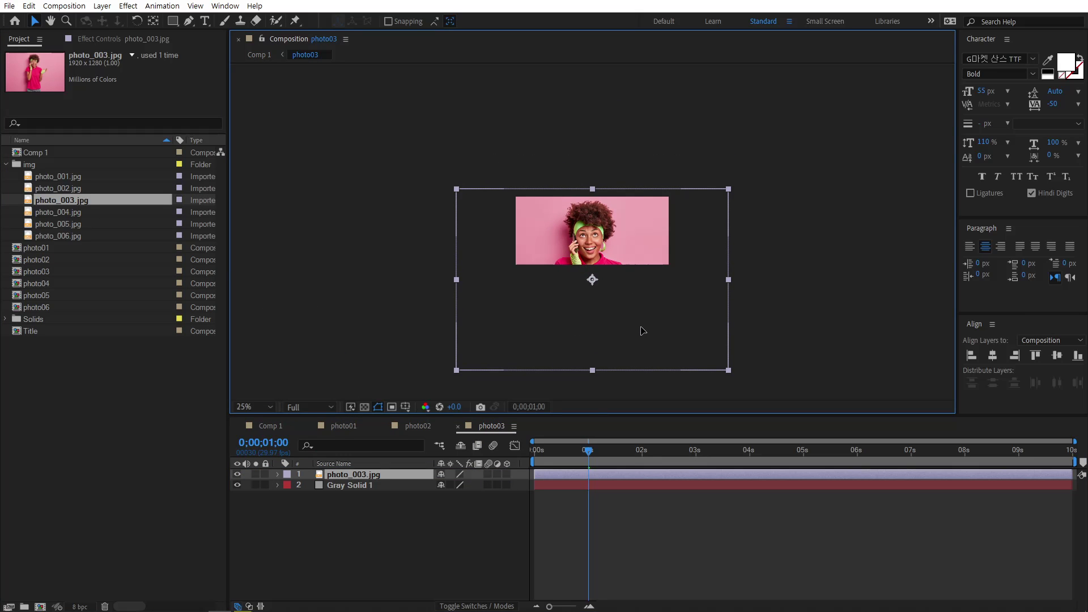
# - Keyframe the position of photo_003.jpg at 0 seconds, move it slightly up at about 4 seconds, and preview the movement
pyautogui.press('Home')
pyautogui.hotkey('alt', 'shift', 'p')
pyautogui.click(750, 455)
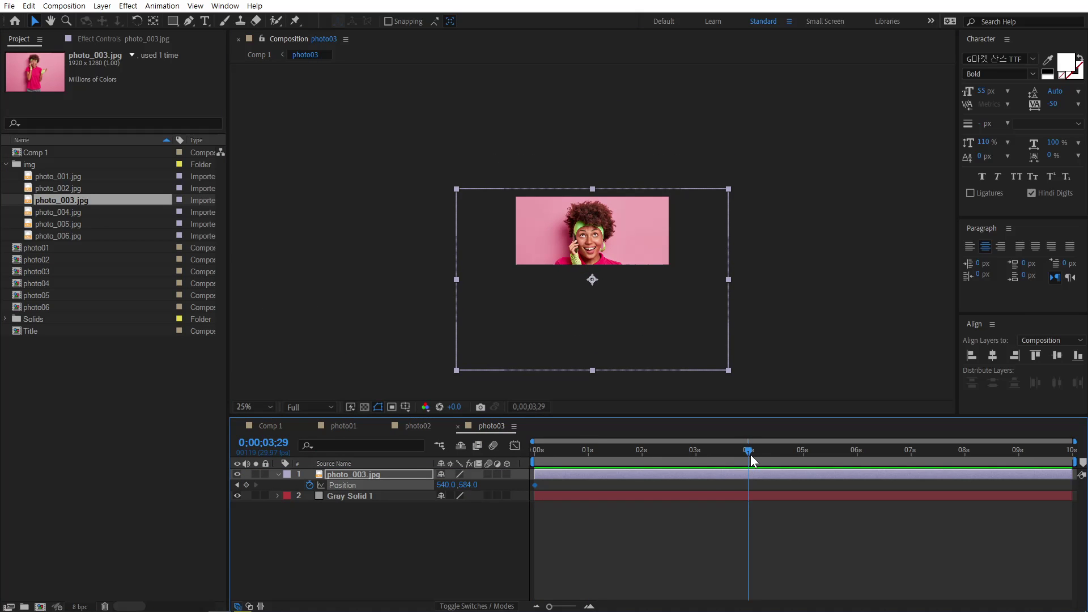
pyautogui.hotkey('alt', 'shift', 'p')
pyautogui.press('Home')
pyautogui.press('space')
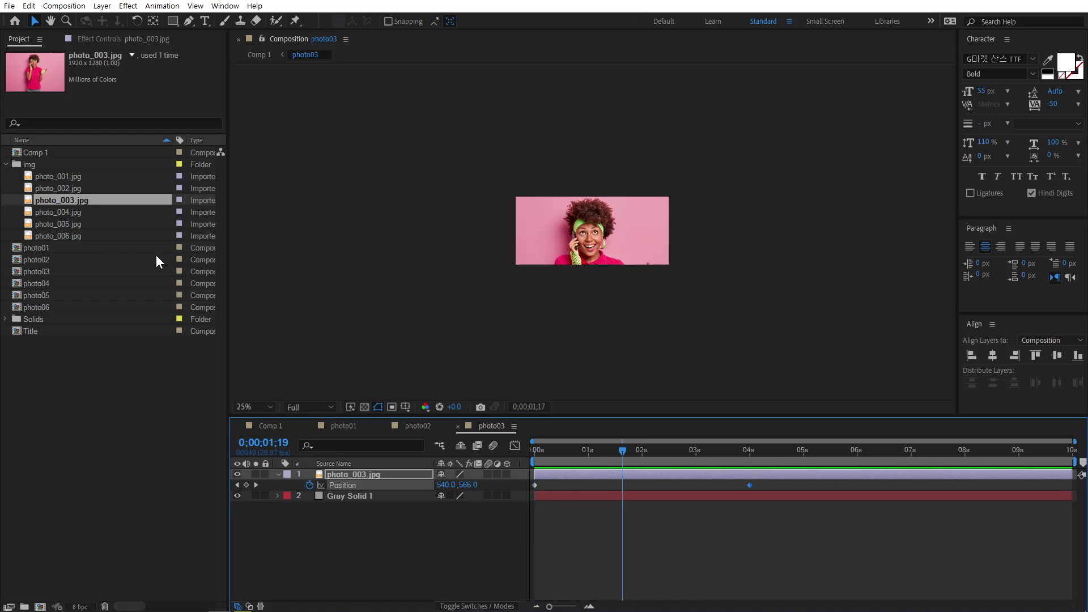
# - Open photo04 from Comp 1, add photo_004.jpg above the white solid, and shift it so the woman sits in the frame
pyautogui.click(270, 426)
pyautogui.doubleClick(351, 505)
pyautogui.click(67, 212)
pyautogui.moveTo(67, 212); pyautogui.dragTo(337, 476)
pyautogui.moveTo(579, 261); pyautogui.dragTo(579, 263)
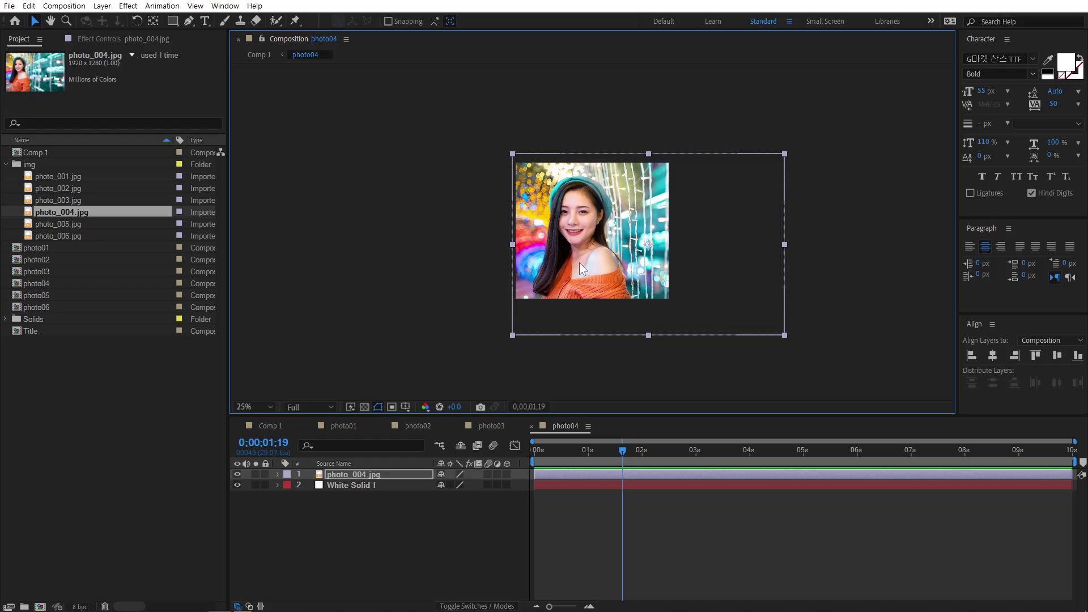
# - Move the anchor point of photo_004.jpg onto the woman, just beside her neck, with the Pan Behind tool
pyautogui.click(153, 20)
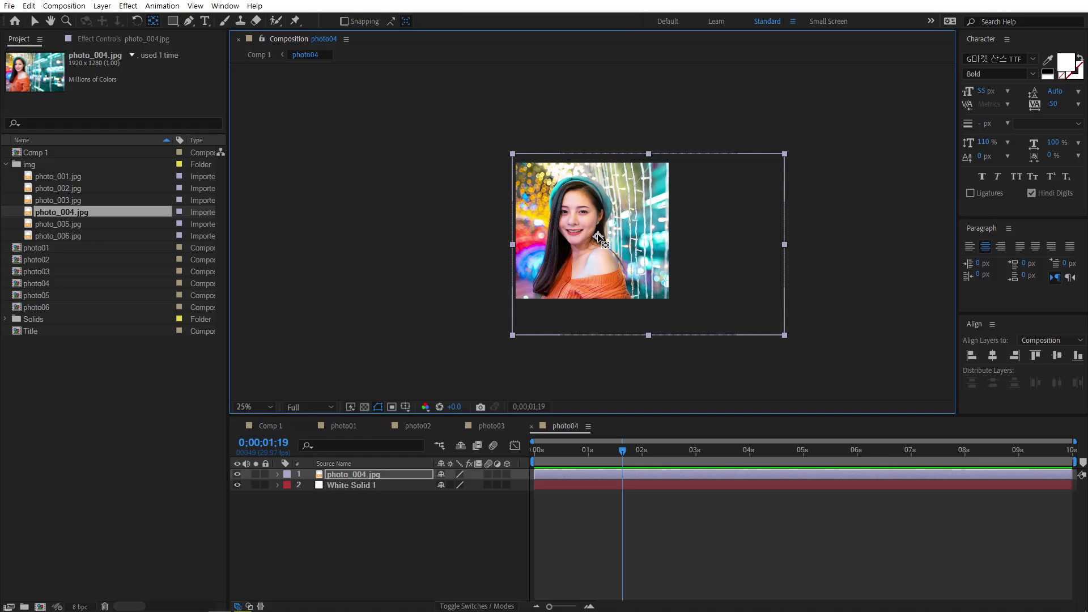
pyautogui.click(36, 23)
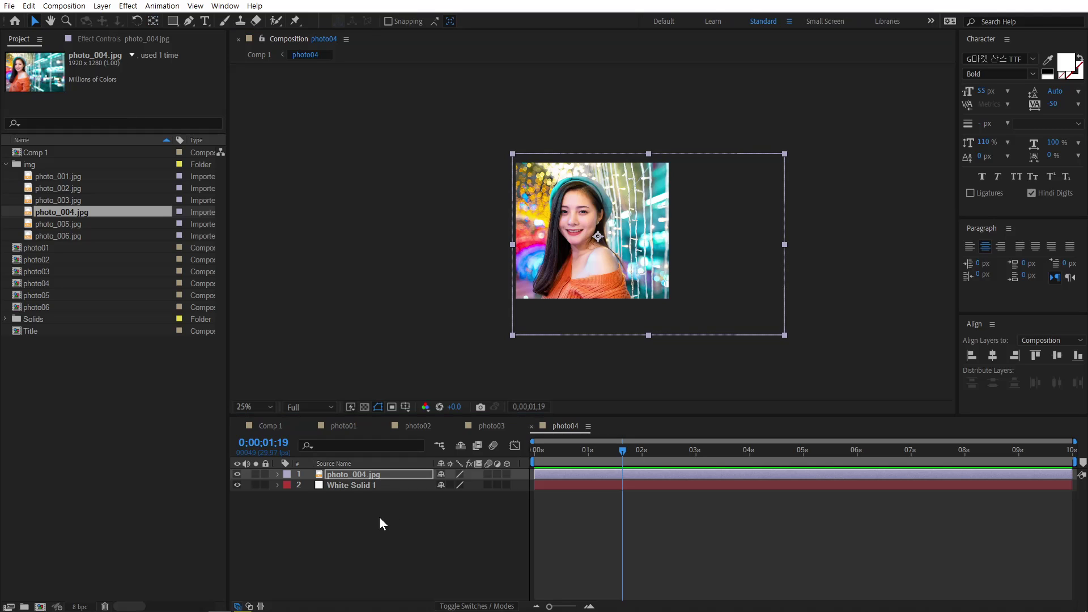
# - Keyframe the scale of photo_004.jpg at 100% at 0 seconds and 105% at 4 seconds
pyautogui.click(340, 474)
pyautogui.press('s')
pyautogui.moveTo(552, 453); pyautogui.dragTo(535, 453)
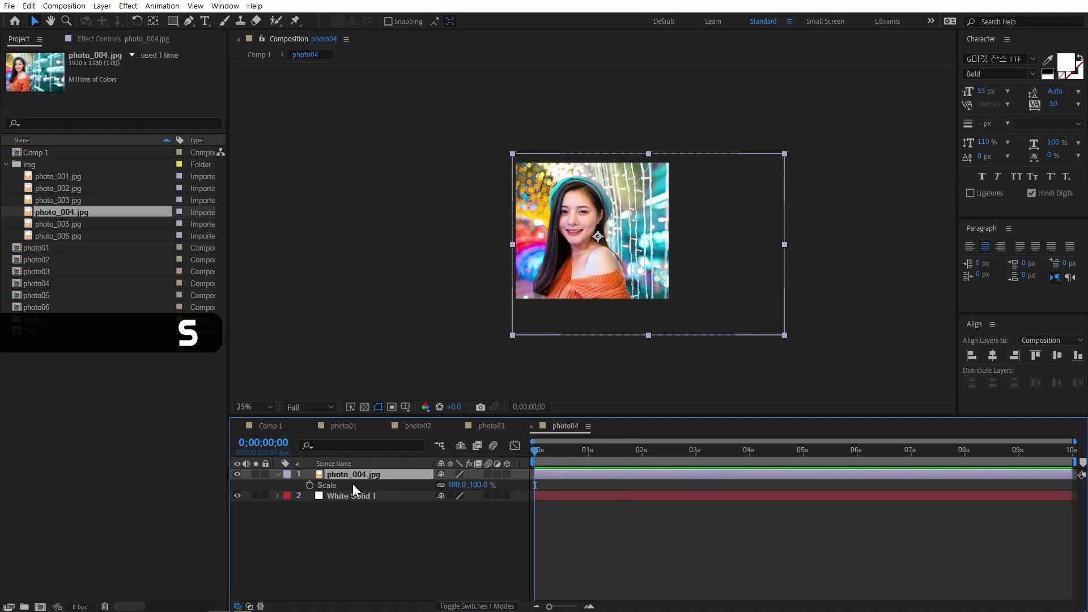
pyautogui.click(309, 485)
pyautogui.click(750, 454)
pyautogui.click(456, 485)
pyautogui.write('105')
pyautogui.press('Return')
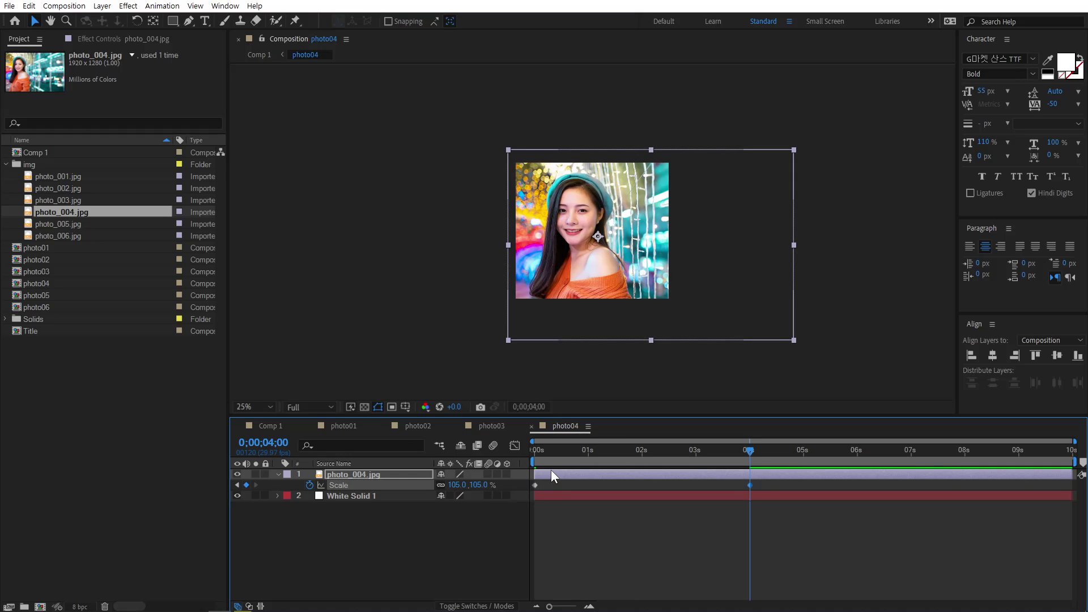
# - Preview the scale animation of photo_004.jpg from the start, then return to Comp 1
pyautogui.press('Home')
pyautogui.press('space')
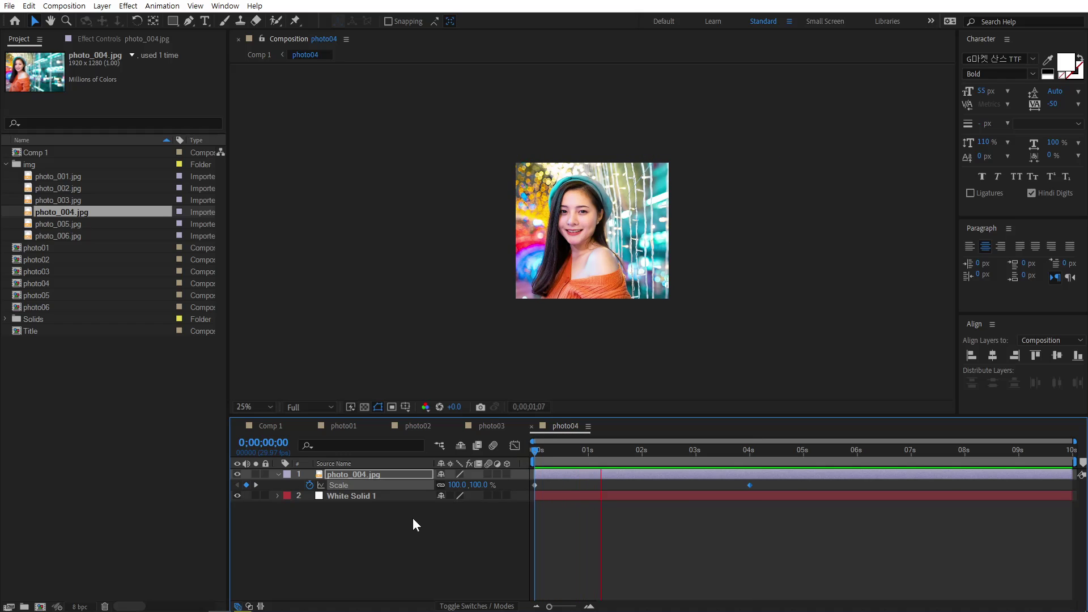
pyautogui.click(352, 525)
pyautogui.click(275, 426)
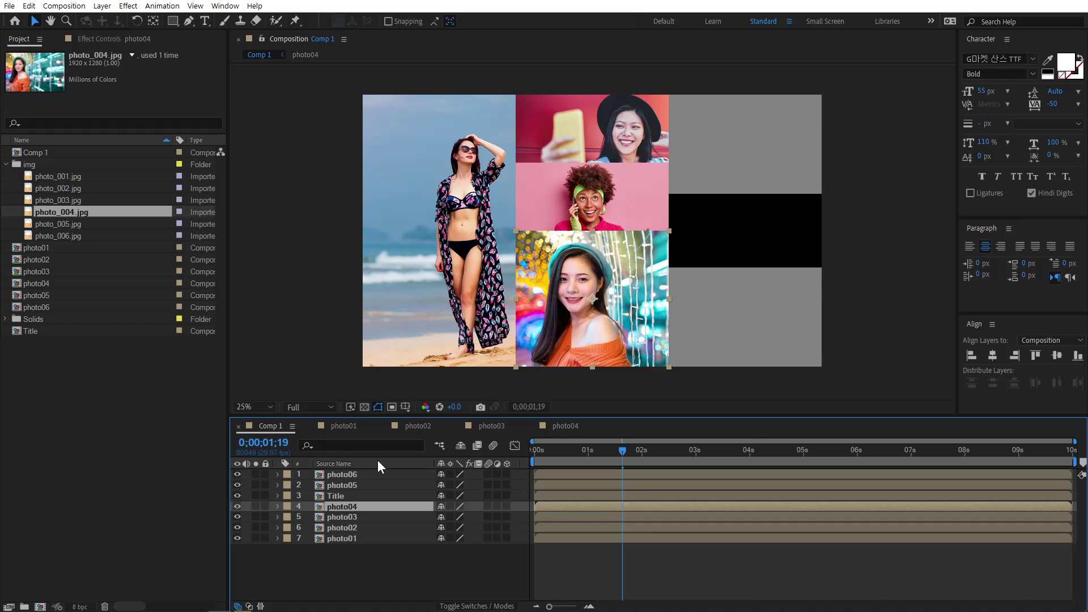
# - Open photo05 from Comp 1 and add photo_005.jpg above the gray solid
pyautogui.click(332, 495)
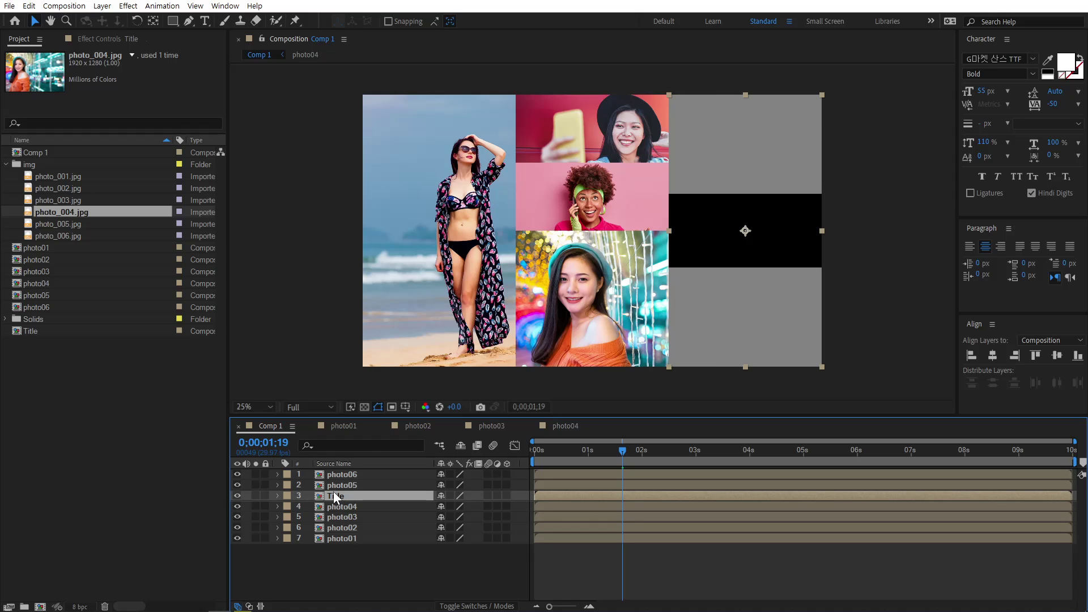
pyautogui.click(343, 486)
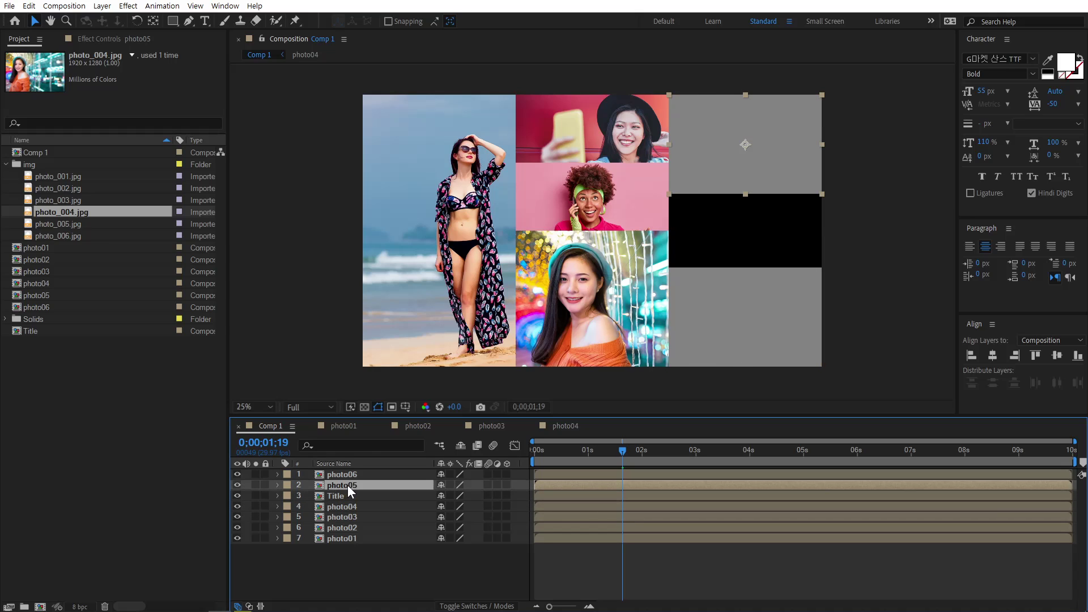
pyautogui.doubleClick(348, 486)
pyautogui.moveTo(73, 224); pyautogui.dragTo(313, 477)
# - Keyframe the position of photo_005.jpg at 0 seconds and move it slightly up to 612, 222 at about 4 seconds
pyautogui.press('Home')
pyautogui.press('p')
pyautogui.click(309, 485)
pyautogui.click(749, 451)
pyautogui.moveTo(671, 361); pyautogui.dragTo(672, 355)
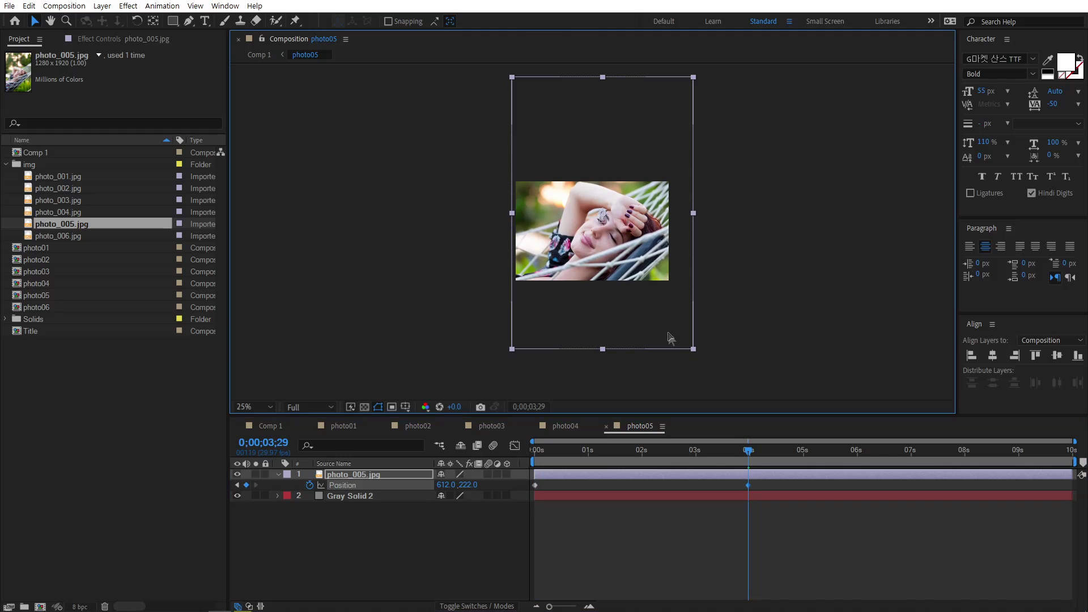
# - Open photo06, add photo_006.jpg above the gray solid, and shift it up and sideways within the frame
pyautogui.doubleClick(193, 307)
pyautogui.moveTo(89, 236); pyautogui.dragTo(313, 477)
pyautogui.press('Home')
pyautogui.moveTo(607, 352); pyautogui.dragTo(591, 328)
# - Scale photo_006.jpg to 121% and nudge it up so the straw hat sits in the lower part of the frame
pyautogui.press('s')
pyautogui.moveTo(456, 486); pyautogui.dragTo(469, 486)
pyautogui.moveTo(625, 329); pyautogui.dragTo(625, 320)
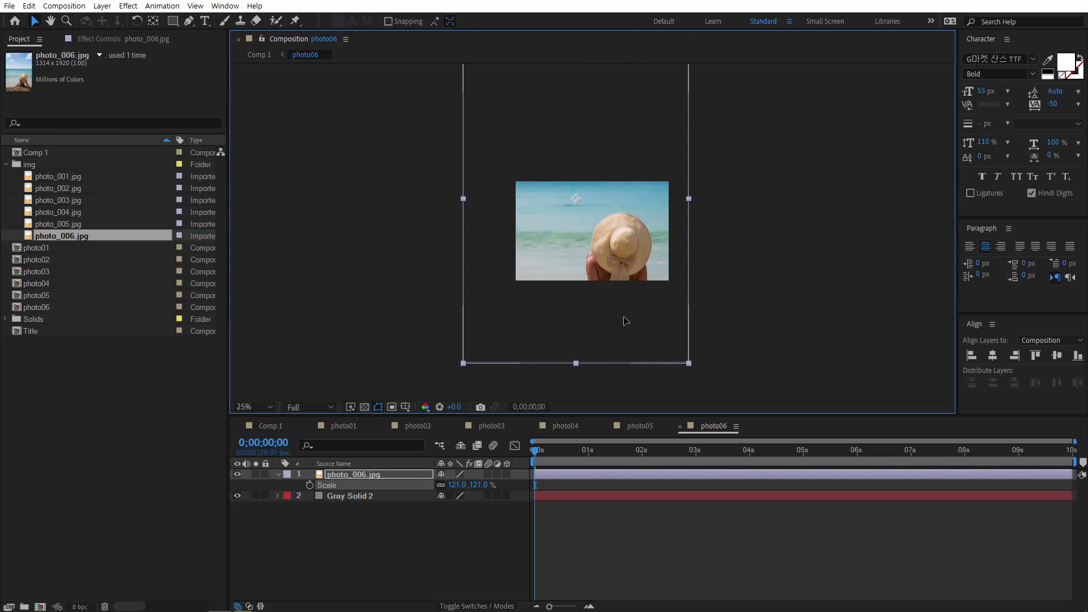
# - Keyframe the position of photo_006.jpg at 0 seconds, move it slightly up at about 4 seconds, and preview before returning to Comp 1
pyautogui.hotkey('alt', 'shift', 'p')
pyautogui.click(747, 450)
pyautogui.moveTo(674, 362); pyautogui.dragTo(673, 350)
pyautogui.press('Home')
pyautogui.press('space')
pyautogui.click(268, 426)
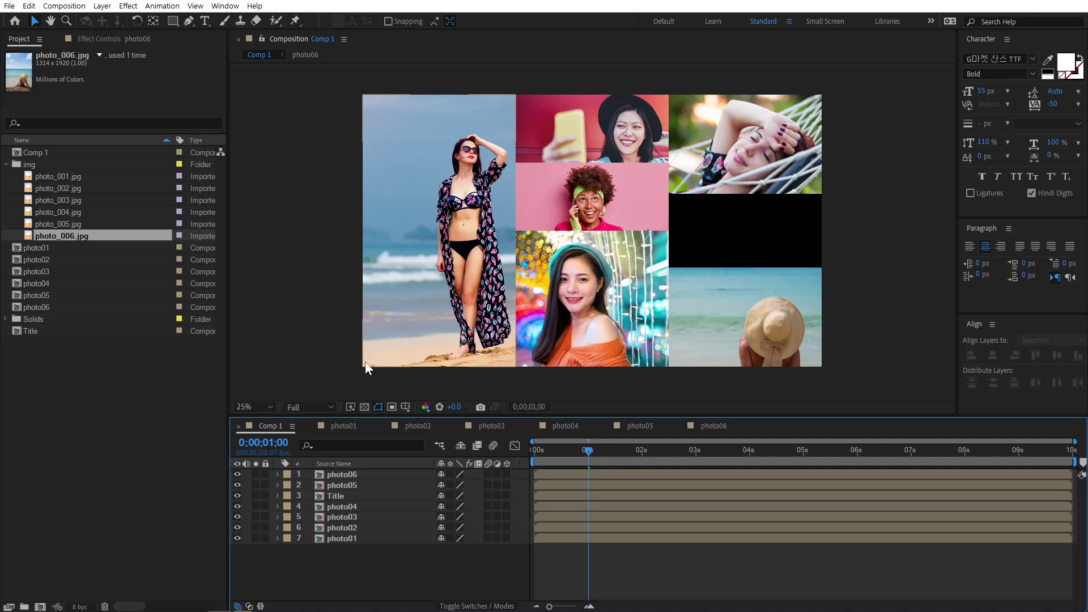
# - Open photo01 from Comp 1 and create a composition-sized rectangle shape layer with no existing layer selected
pyautogui.doubleClick(346, 538)
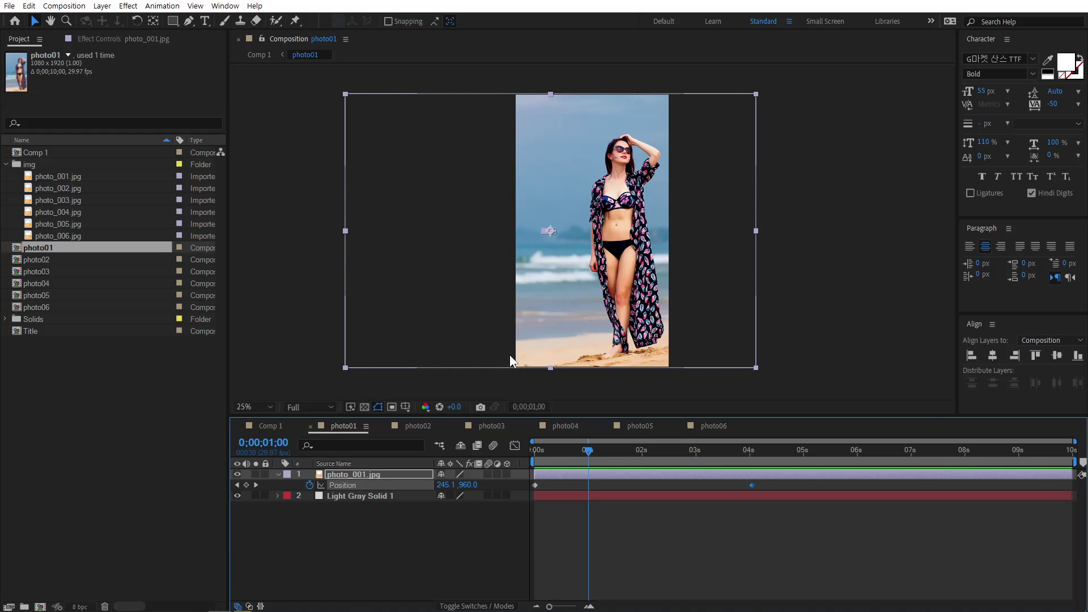
pyautogui.click(440, 521)
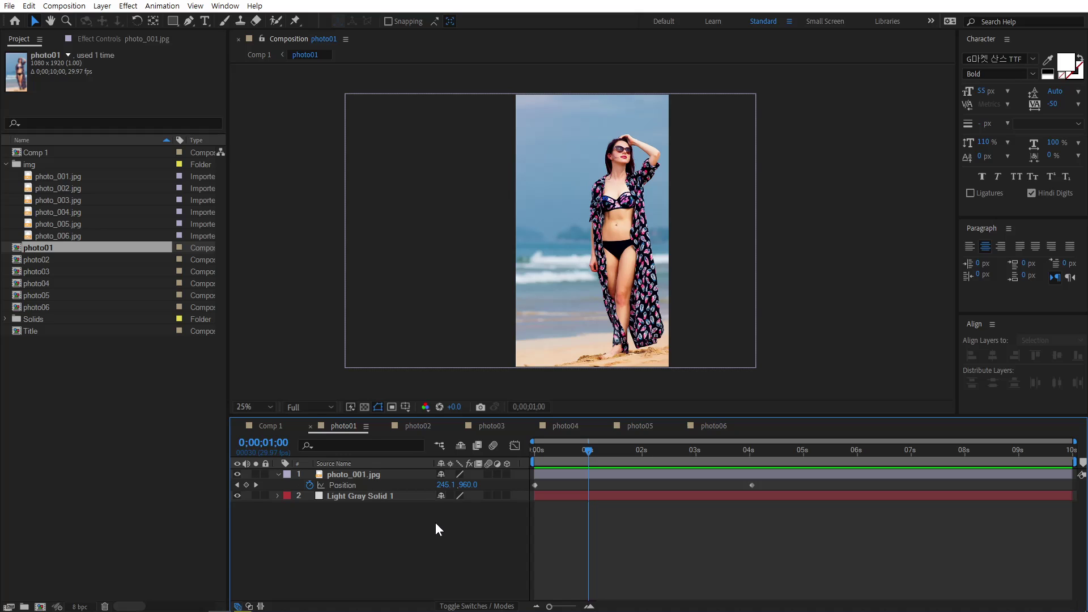
pyautogui.click(173, 21)
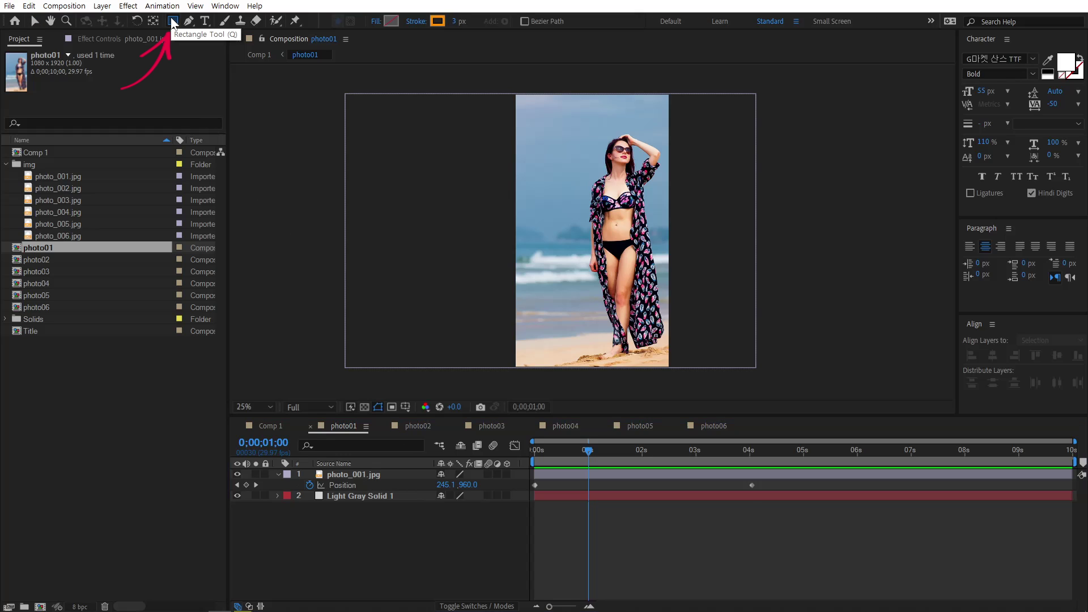
pyautogui.doubleClick(173, 21)
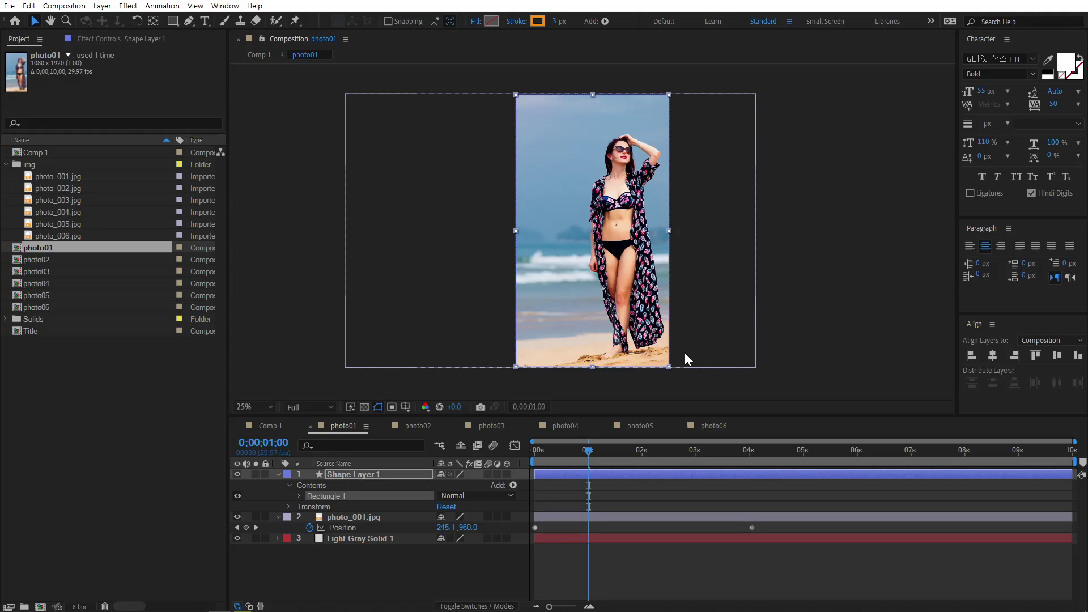
# - Set the rectangle's stroke in photo01 to white (FFFFFF) with a width of 10 px, and check the border in Comp 1
pyautogui.click(538, 20)
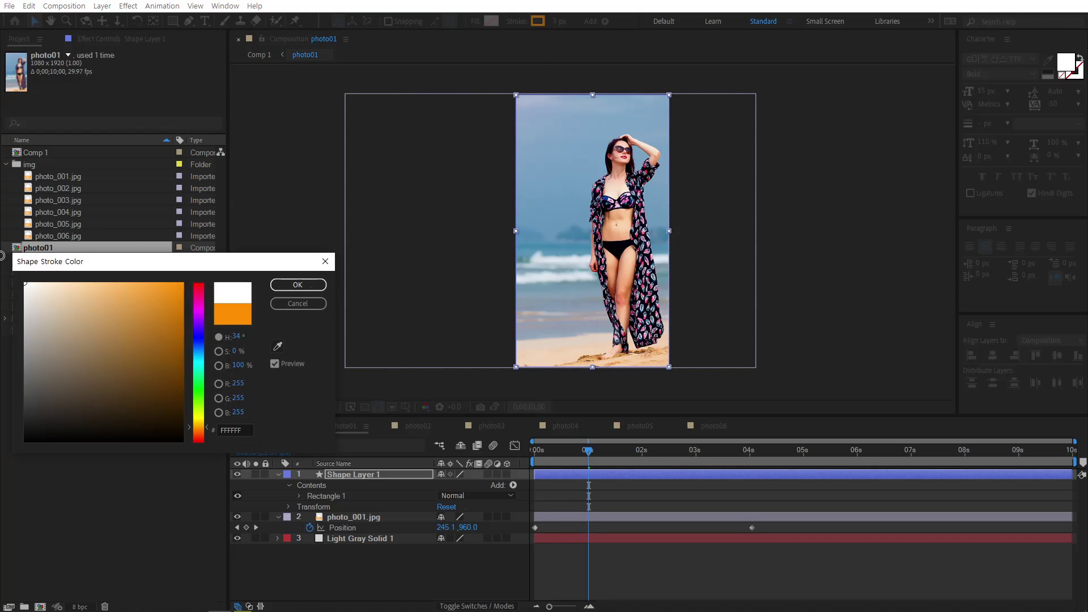
pyautogui.click(297, 284)
pyautogui.click(559, 22)
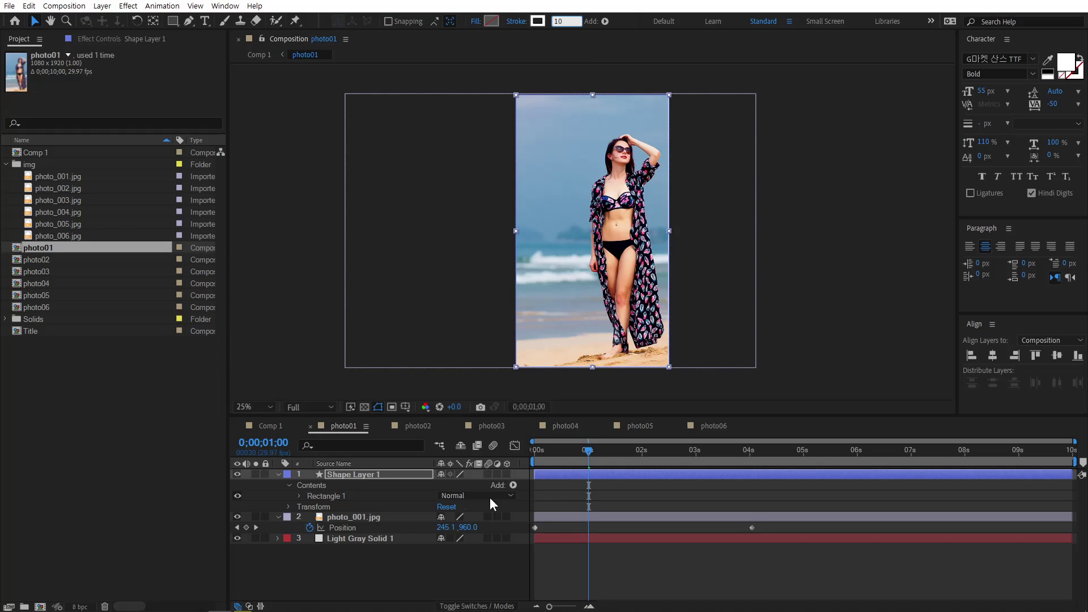
pyautogui.click(414, 564)
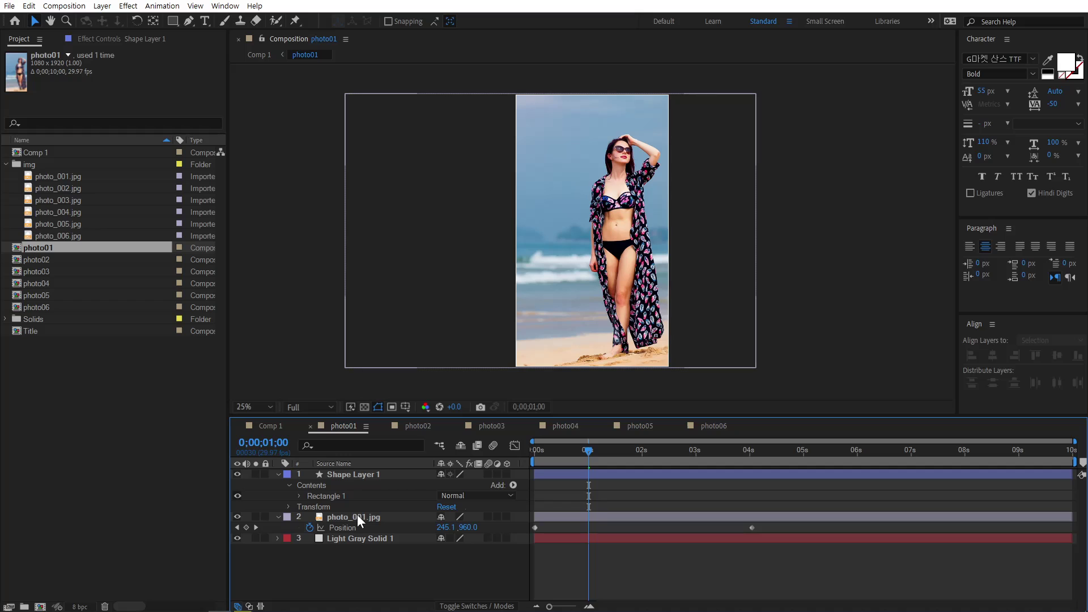
pyautogui.click(272, 426)
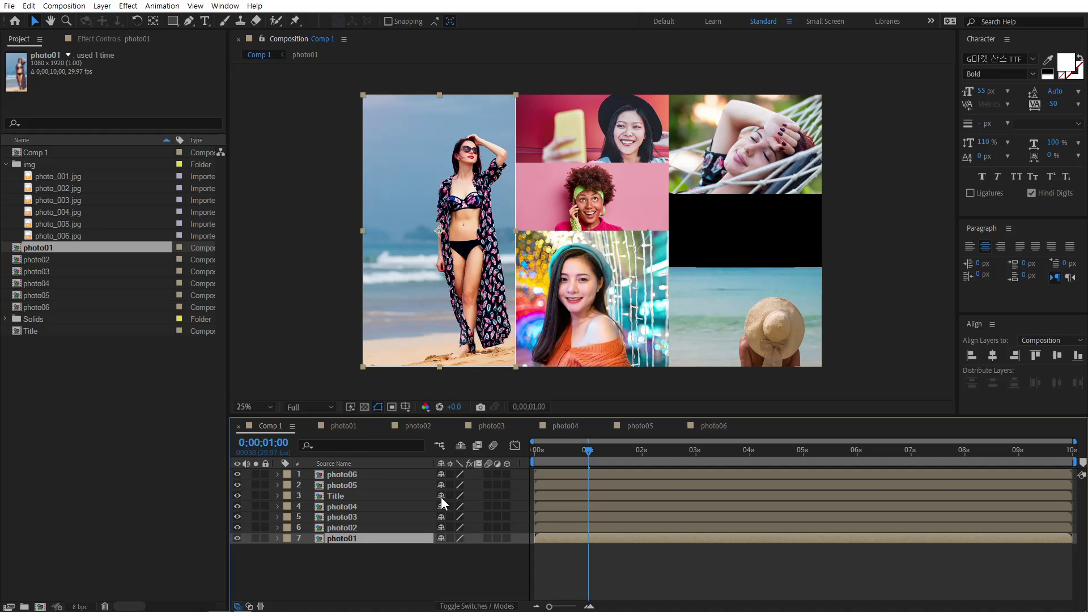
pyautogui.click(382, 568)
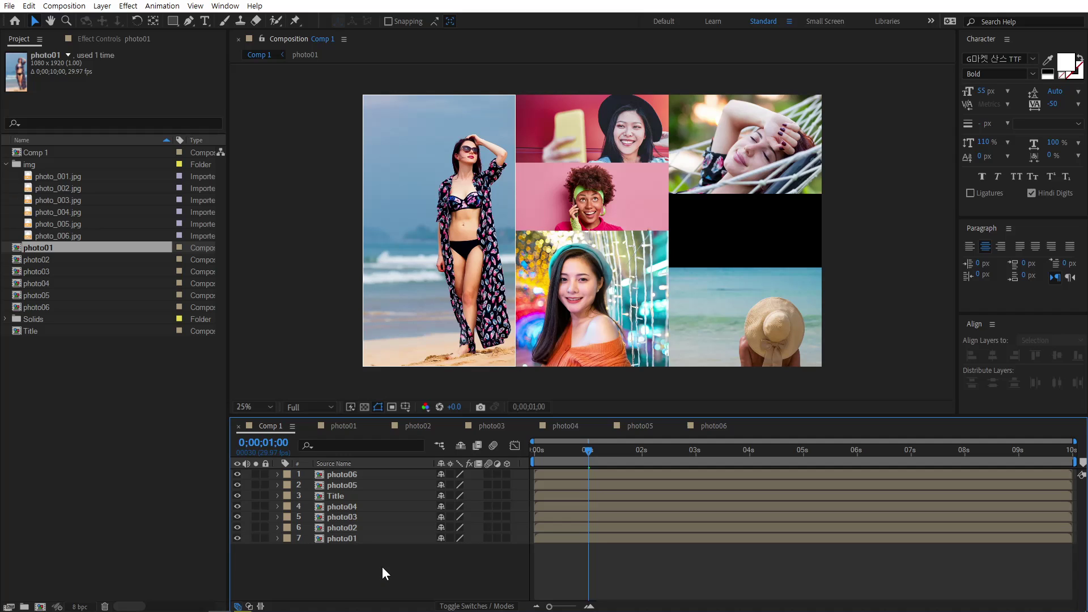
# - Open photo02 and add a composition-sized rectangle shape layer with the 10 px white stroke as its border
pyautogui.doubleClick(349, 528)
pyautogui.click(349, 527)
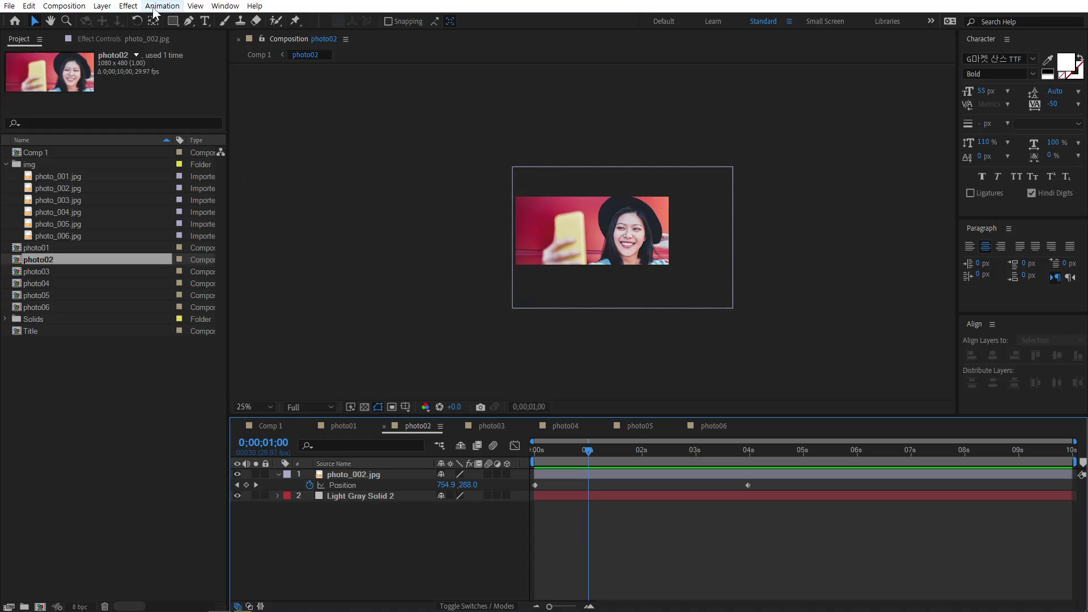
pyautogui.doubleClick(171, 22)
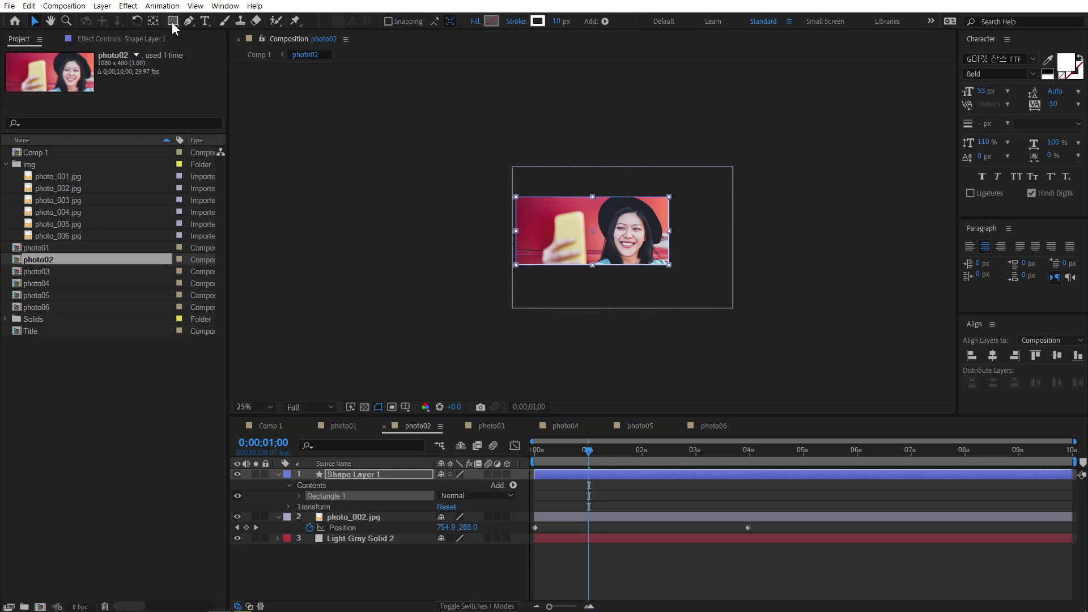
pyautogui.click(376, 569)
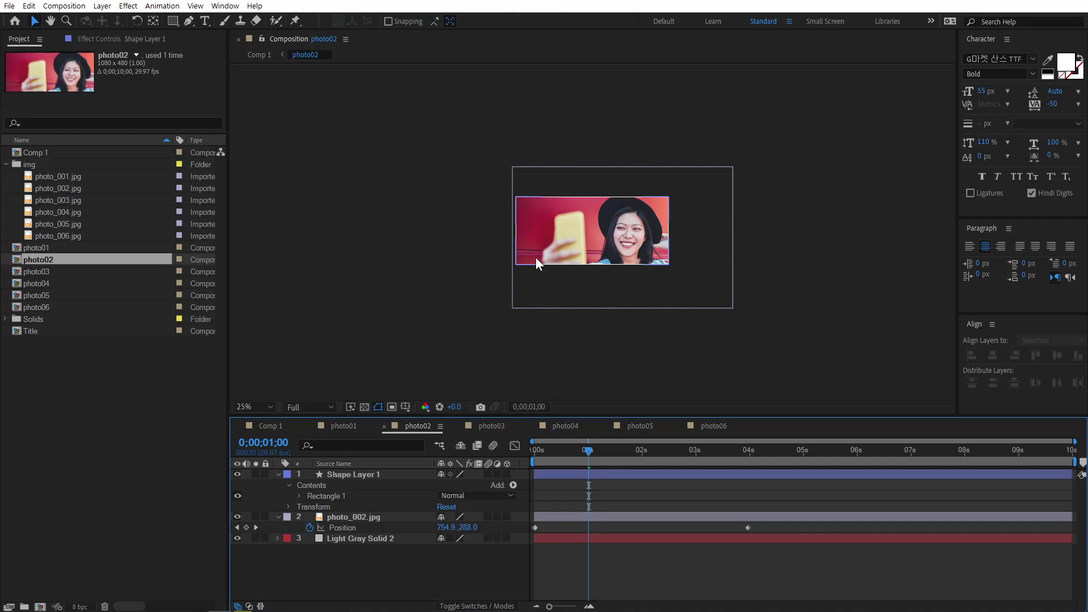
# - Give photo03 the same border with a composition-sized rectangle shape layer stroked 10 px in white
pyautogui.click(492, 426)
pyautogui.click(434, 527)
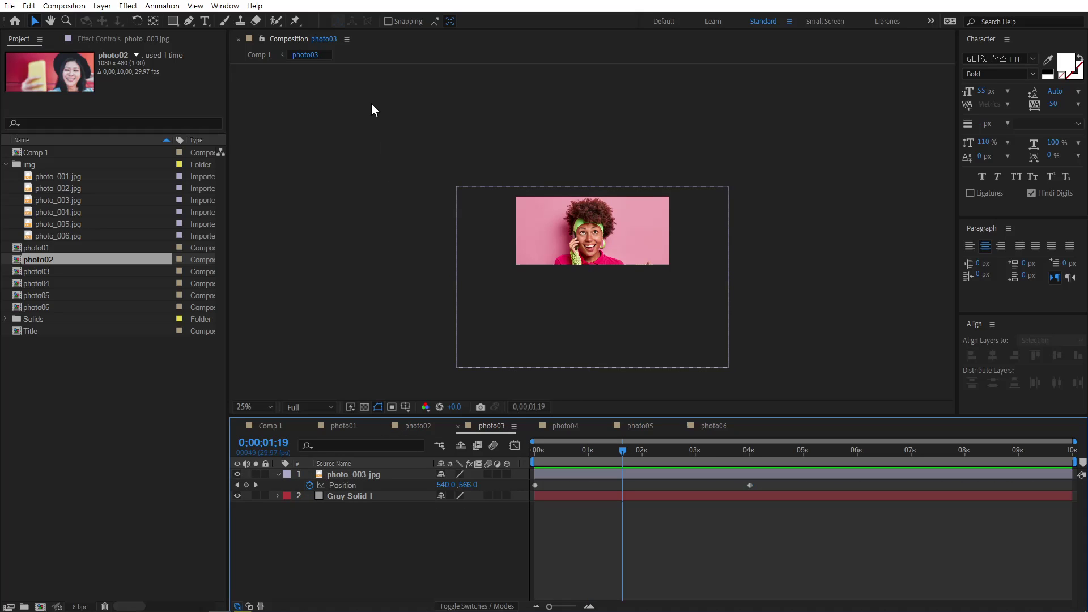
pyautogui.doubleClick(172, 21)
pyautogui.click(444, 566)
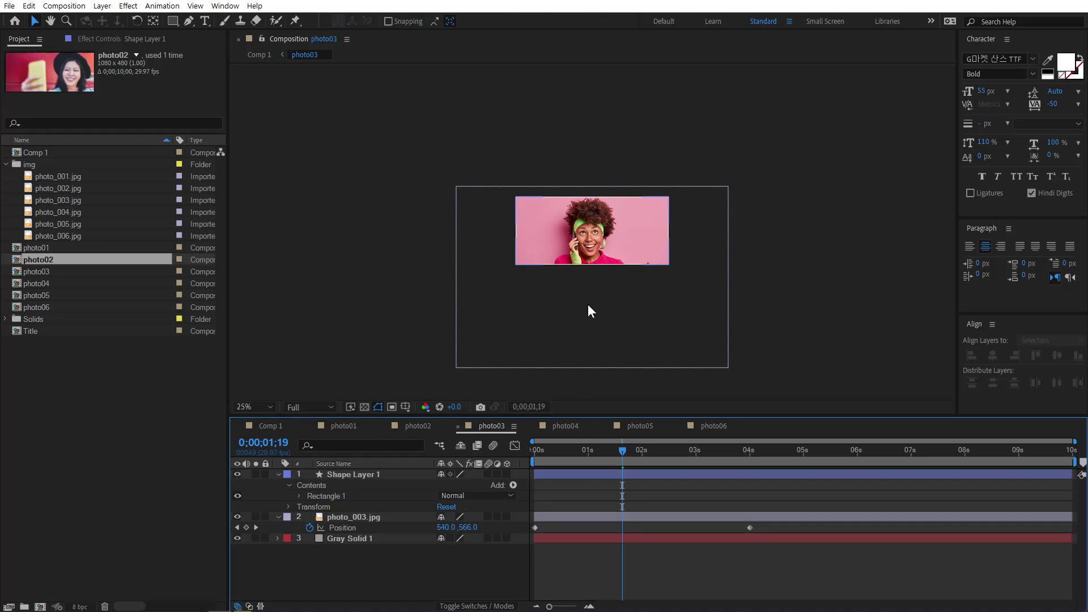
# - Add composition-sized rectangle shape layers with the 10 px white stroke as borders in photo04 and photo05
pyautogui.click(575, 425)
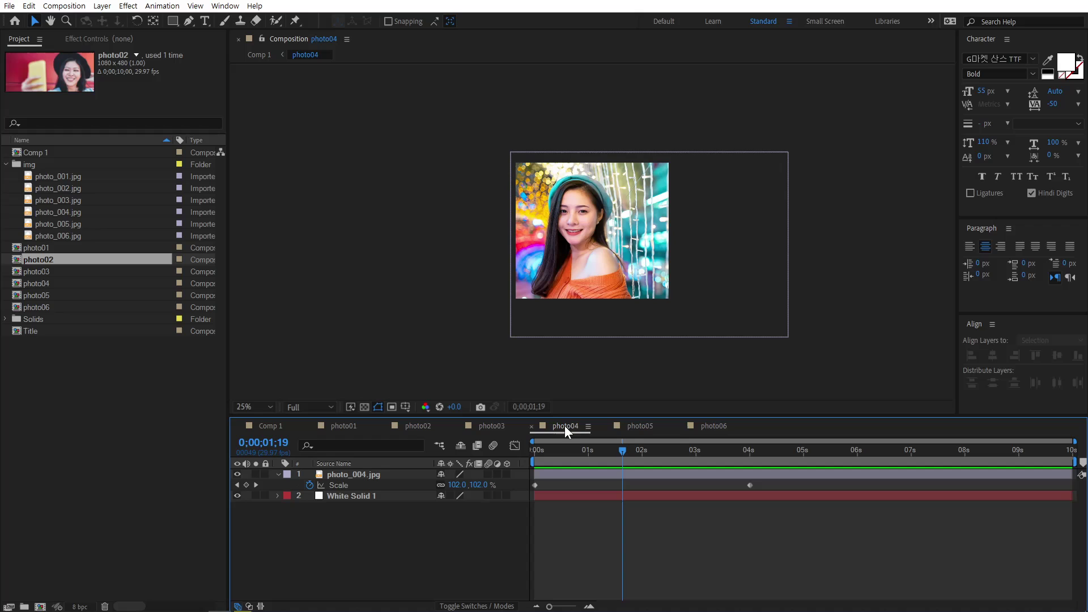
pyautogui.doubleClick(172, 21)
pyautogui.click(641, 426)
pyautogui.click(432, 527)
pyautogui.doubleClick(171, 21)
pyautogui.click(559, 505)
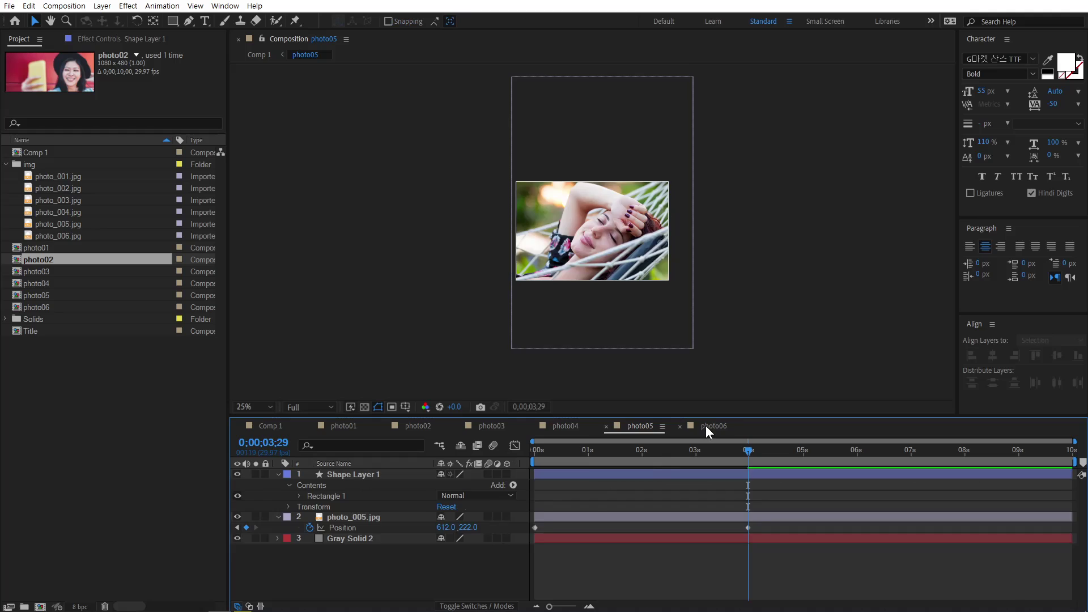
# - Add a composition-sized rectangle with the 10 px white stroke to photo06 and return to Comp 1
pyautogui.click(709, 426)
pyautogui.doubleClick(171, 21)
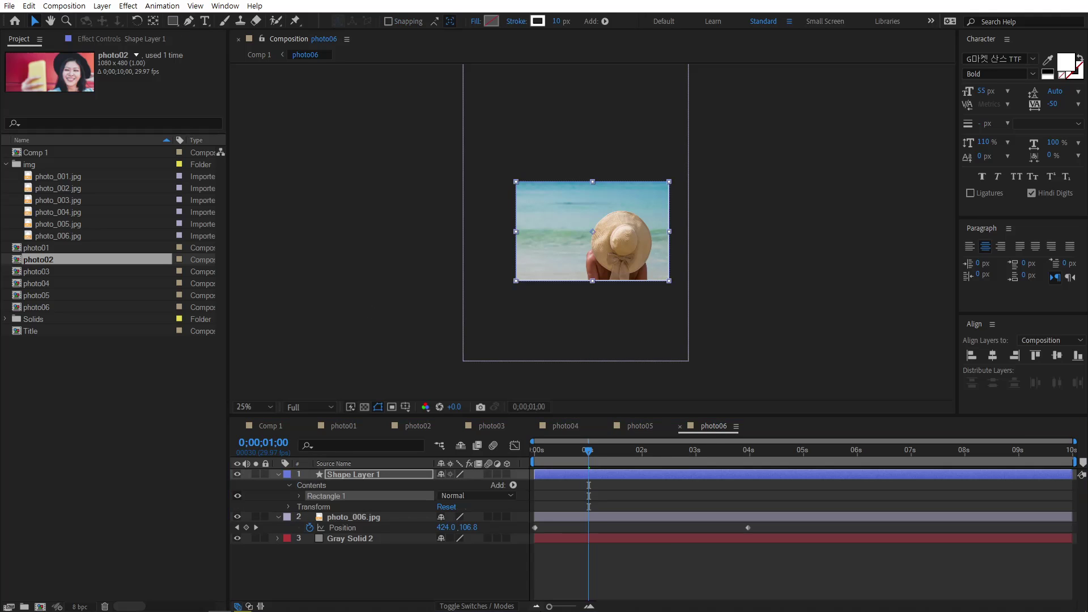
pyautogui.click(397, 572)
pyautogui.click(267, 427)
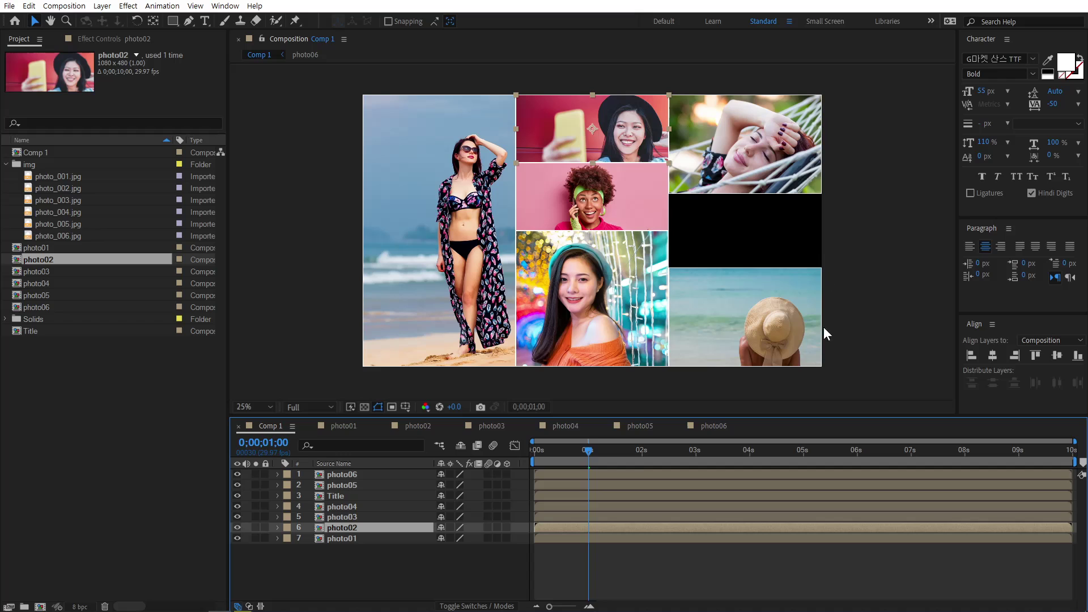
# - Scrub through the start of Comp 1 to check the bordered photos and their motion
pyautogui.click(445, 561)
pyautogui.click(543, 450)
pyautogui.moveTo(543, 449)
pyautogui.mouseDown()
pyautogui.moveTo(651, 451)
pyautogui.moveTo(554, 457)
pyautogui.mouseUp()
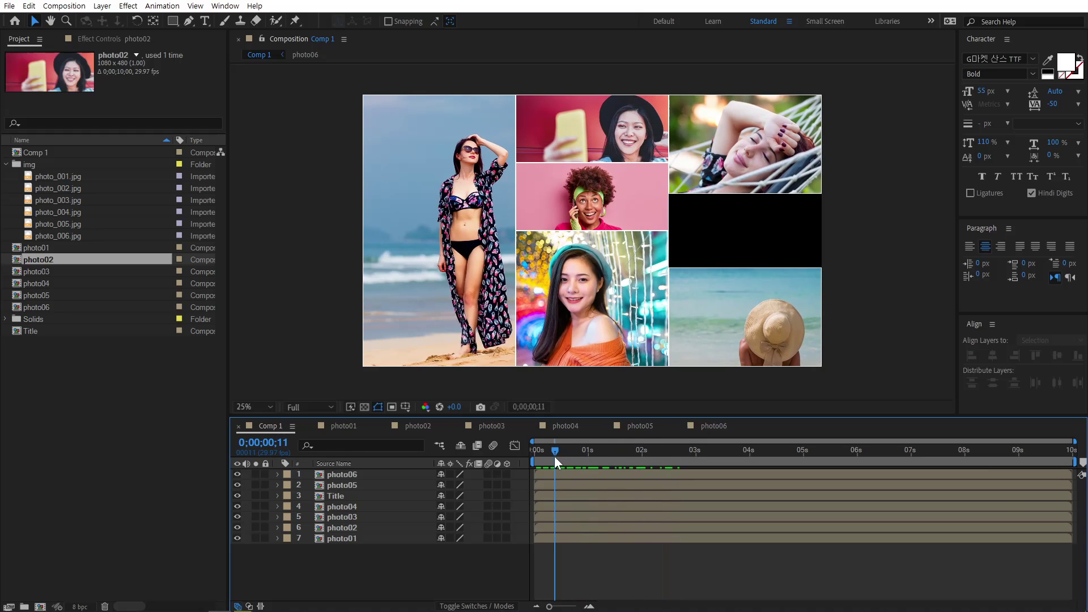
pyautogui.click(447, 563)
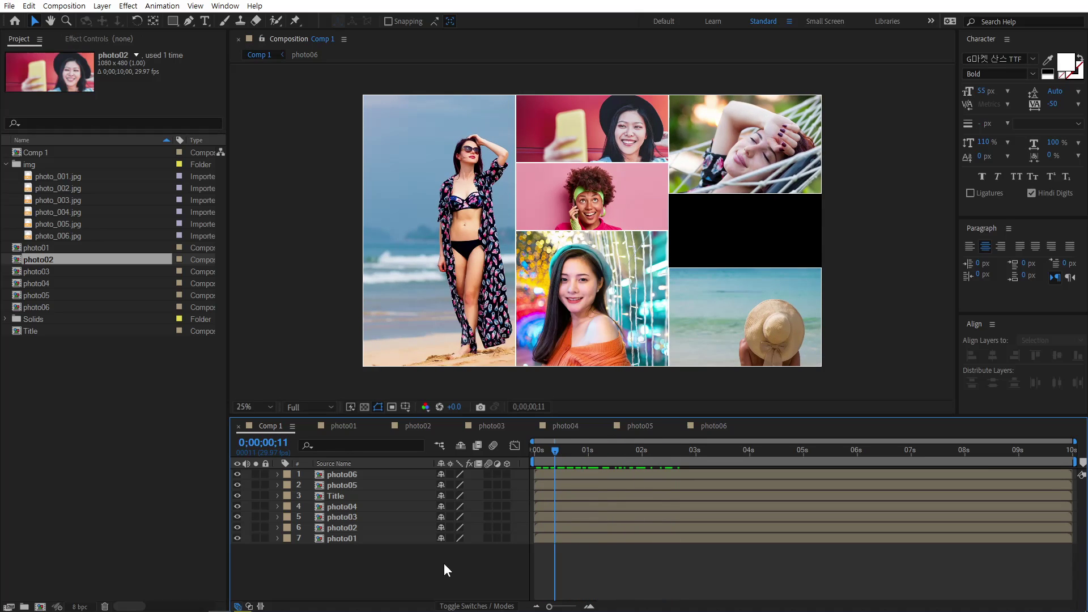
# - Create a text layer reading "Travel" over the sky of the beach photo in Comp 1
pyautogui.click(205, 21)
pyautogui.click(385, 115)
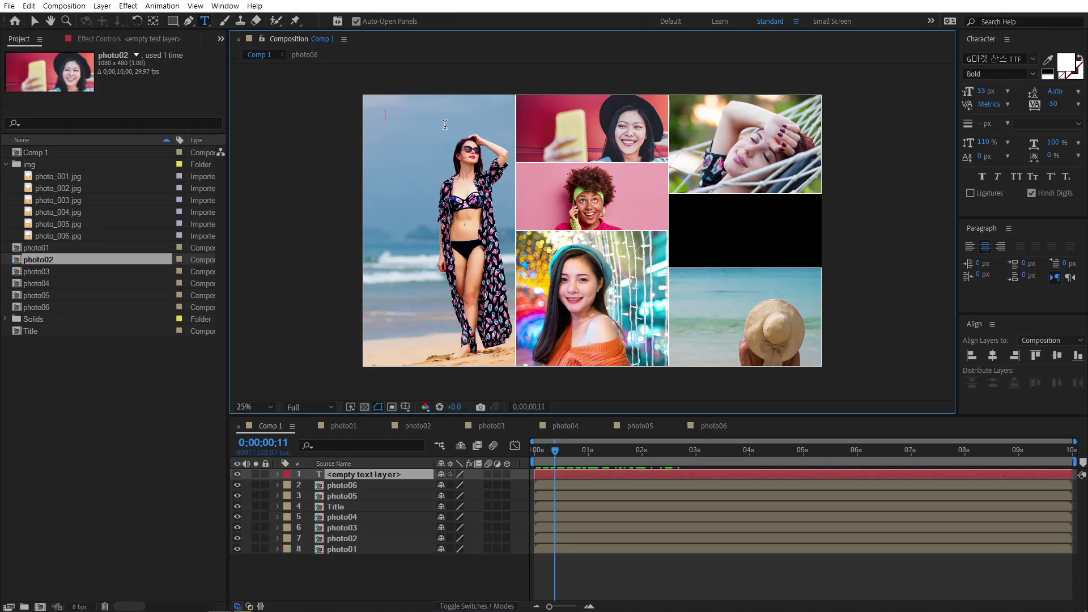
pyautogui.write('Travel')
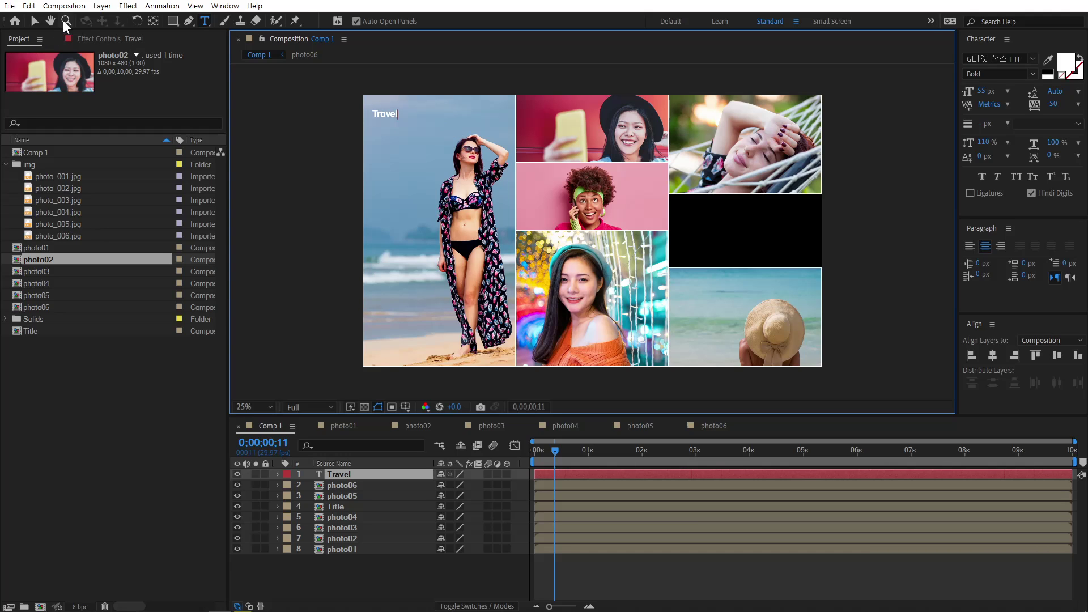
pyautogui.click(34, 21)
# - Enlarge the "Travel" text to 221 px and place it in the upper-left area of the photo01 frame
pyautogui.moveTo(983, 92); pyautogui.dragTo(1073, 88)
pyautogui.moveTo(415, 113); pyautogui.dragTo(451, 122)
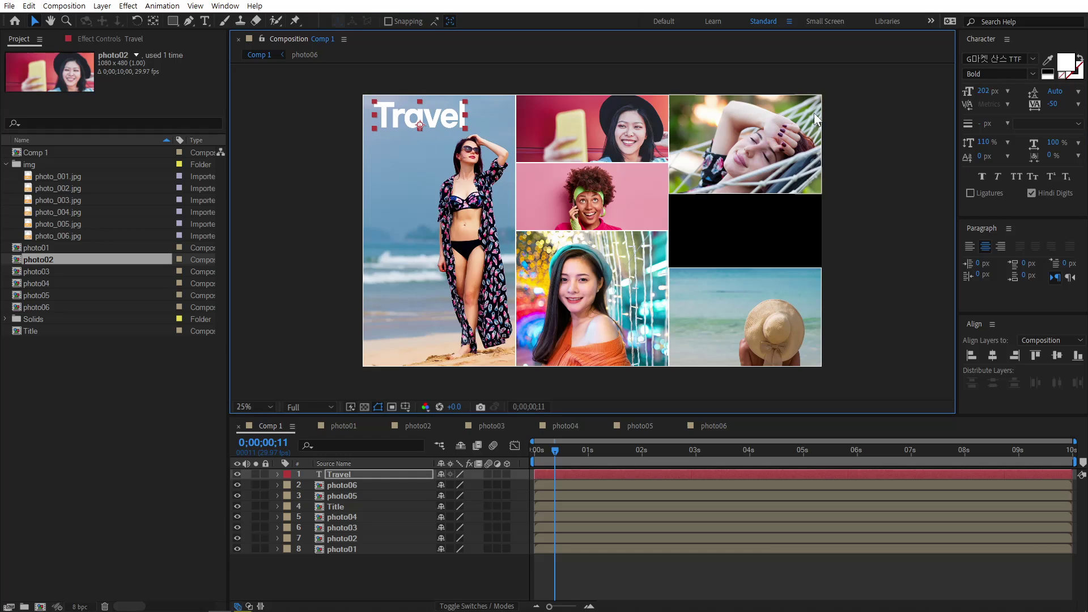
pyautogui.click(988, 91)
pyautogui.moveTo(988, 91); pyautogui.dragTo(999, 90)
pyautogui.moveTo(439, 116); pyautogui.dragTo(438, 116)
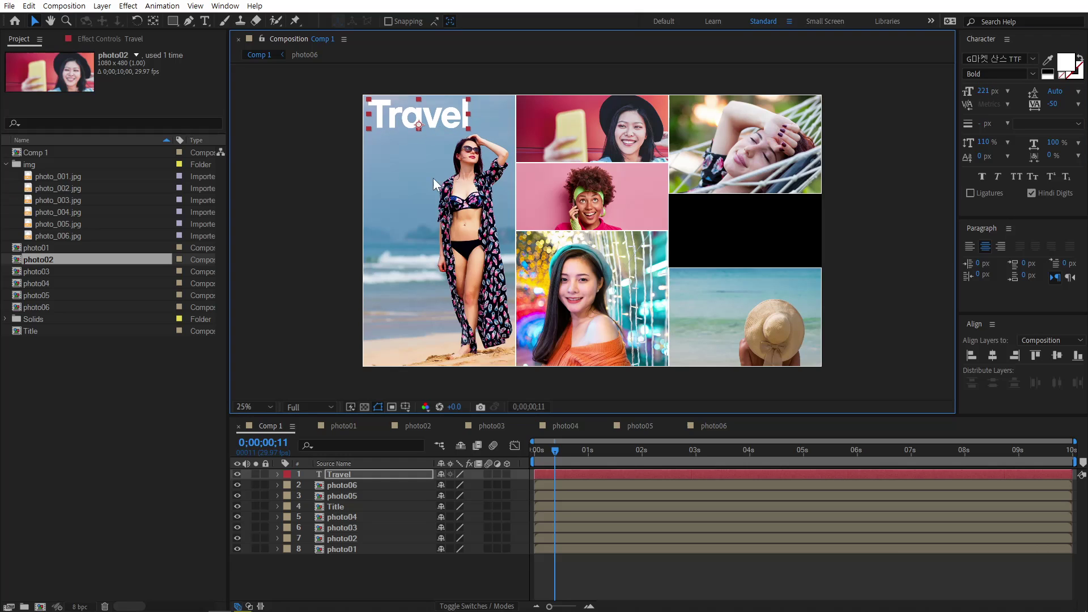
# - Move the Travel text layer down the layer stack to sit directly above photo01
pyautogui.click(351, 549)
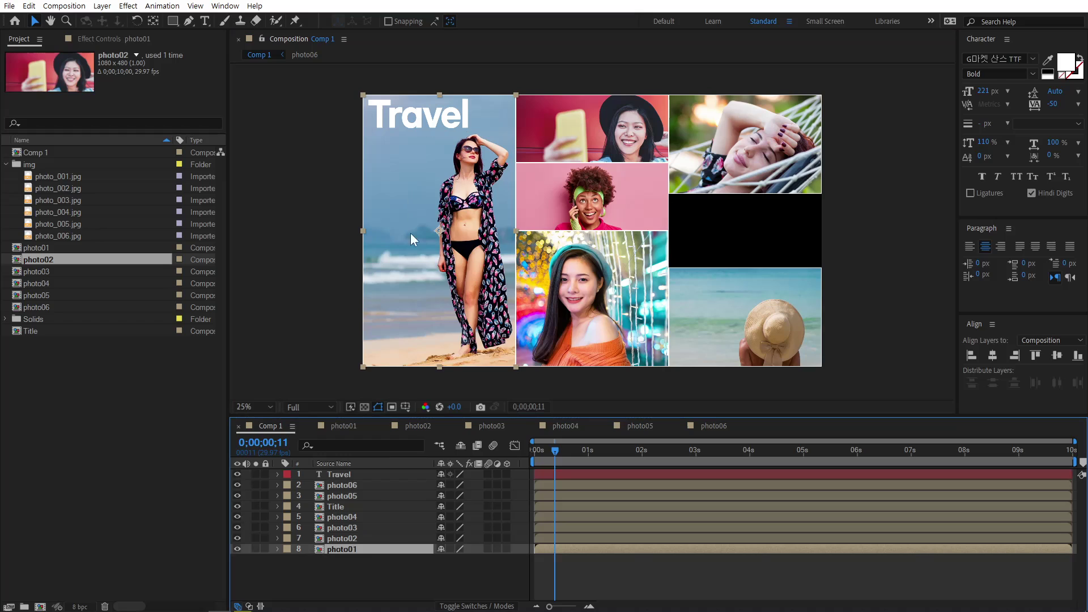
pyautogui.click(344, 475)
pyautogui.moveTo(349, 477); pyautogui.dragTo(352, 539)
pyautogui.click(359, 556)
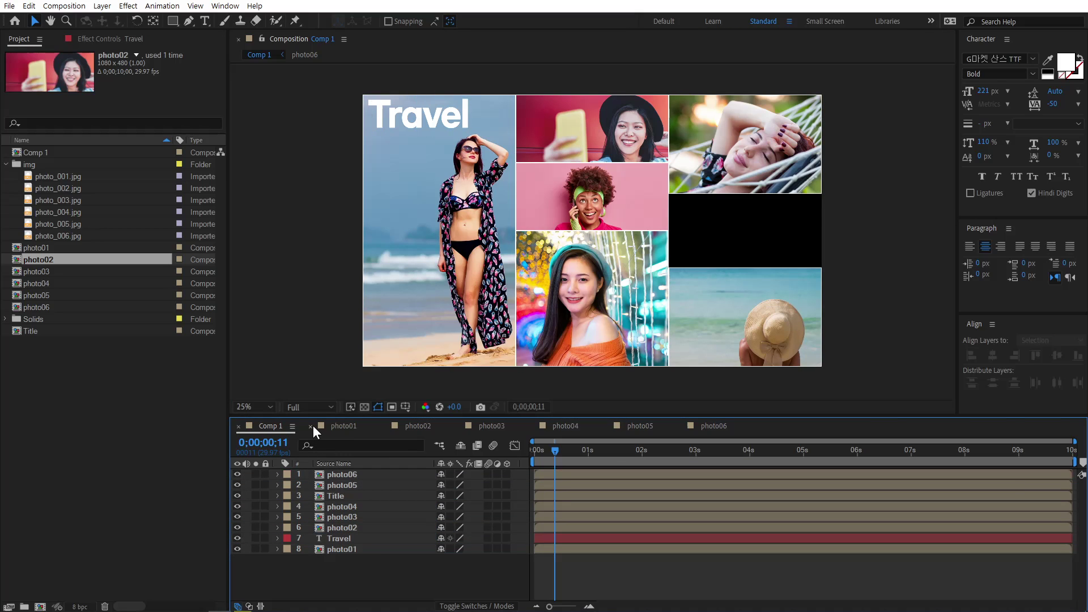
# - Close the photo01 to photo06 timelines, leaving only Comp 1 open
pyautogui.click(311, 425)
pyautogui.click(311, 426)
pyautogui.click(310, 425)
pyautogui.click(311, 425)
pyautogui.click(310, 426)
pyautogui.click(311, 426)
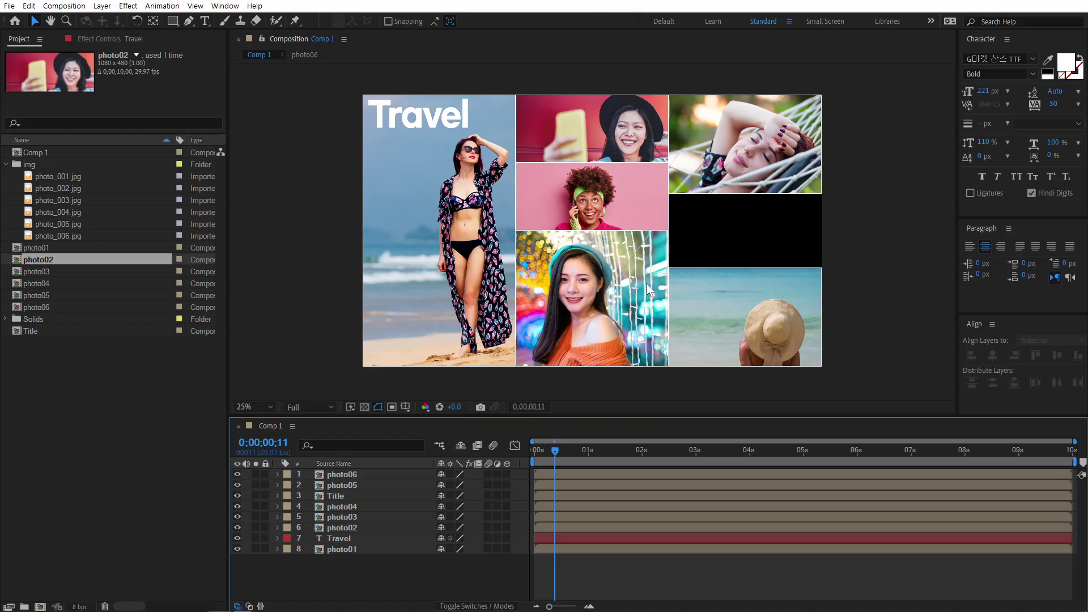
# - Open the Title composition for editing and collapse the img folder in the project
pyautogui.click(750, 230)
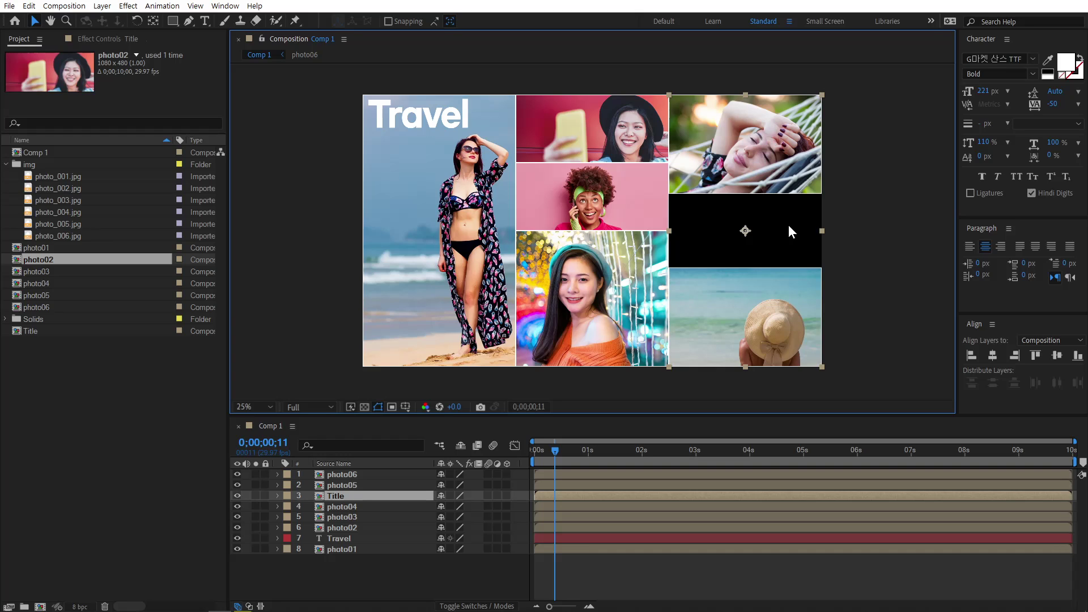
pyautogui.doubleClick(339, 496)
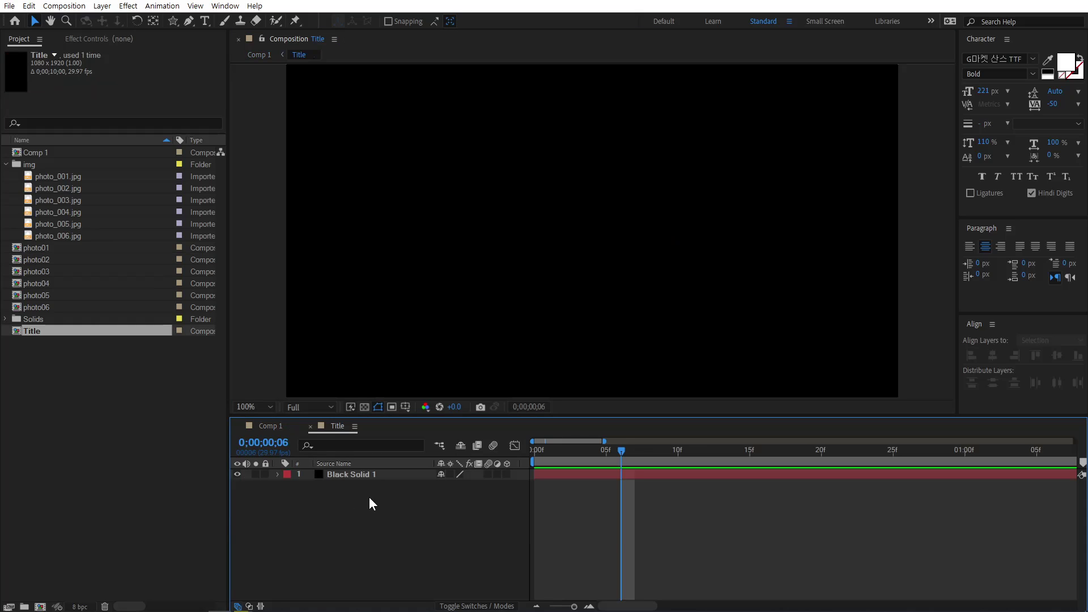
pyautogui.click(6, 164)
pyautogui.click(151, 396)
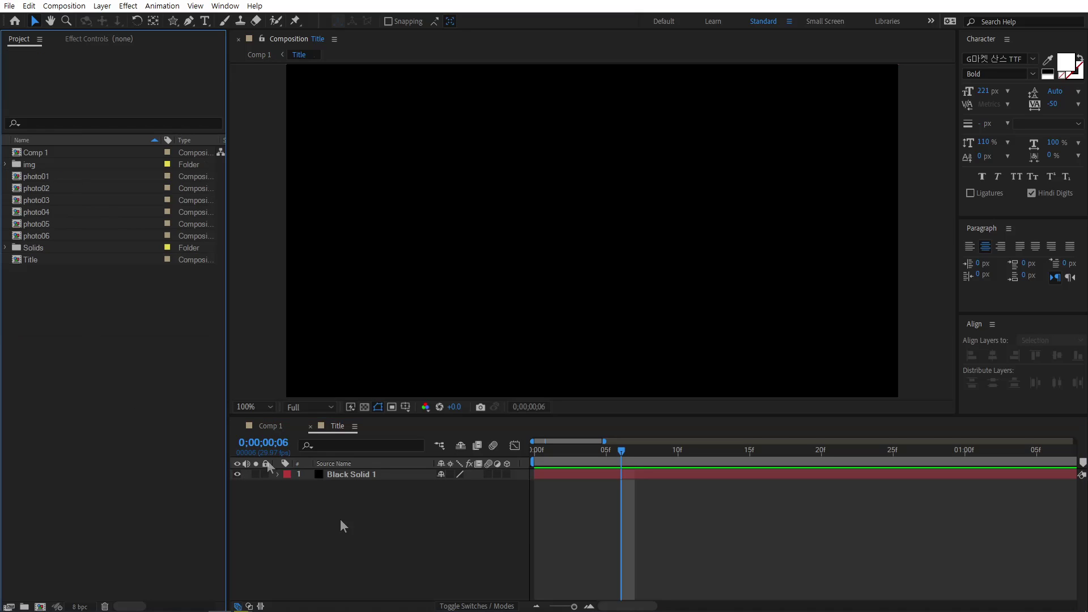
# - Draw a straight horizontal line across the middle of the Title composition with the Pen tool, starting nearer its left edge
pyautogui.scroll(-4, 612, 284)
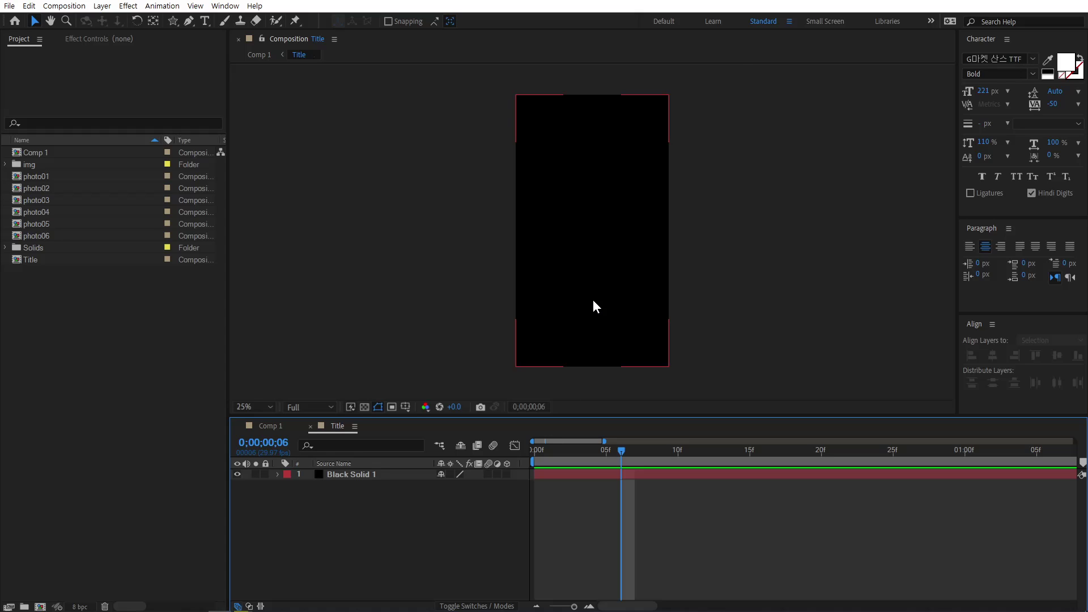
pyautogui.scroll(4, 593, 302)
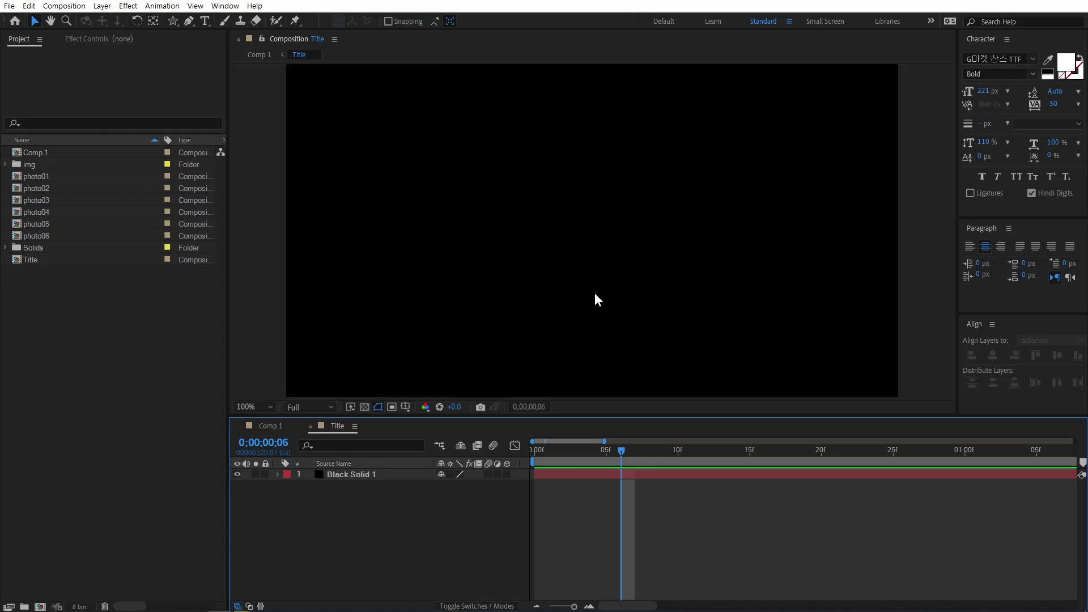
pyautogui.scroll(-2, 594, 293)
pyautogui.click(187, 21)
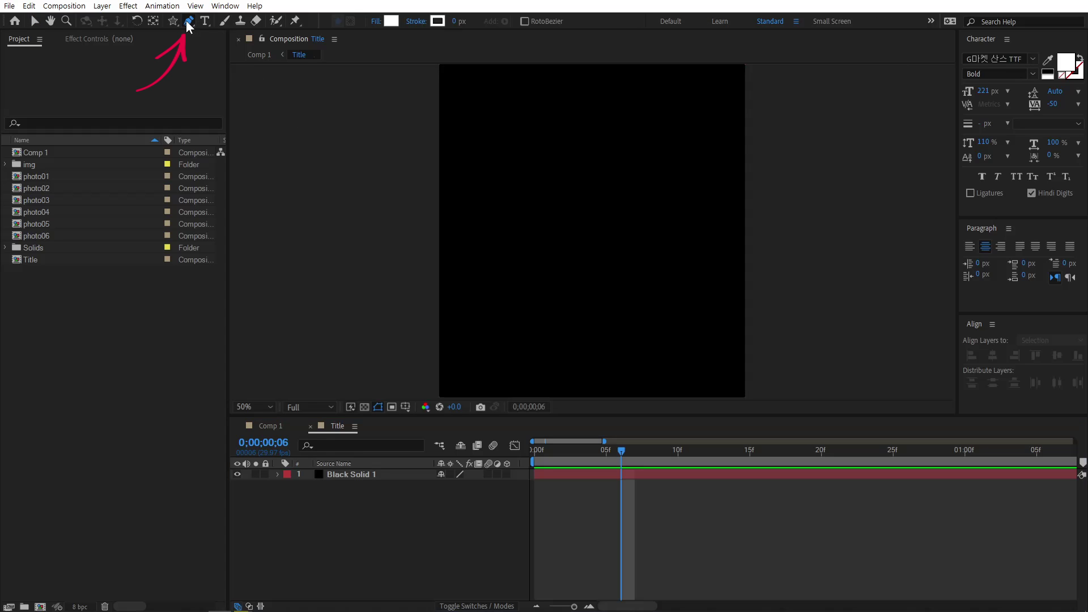
pyautogui.click(484, 230)
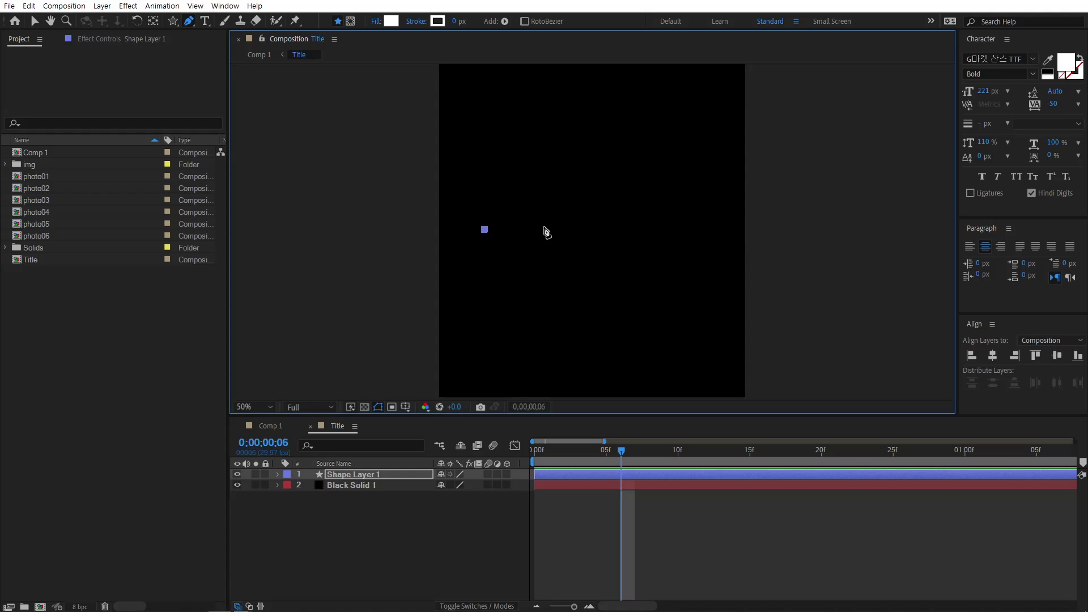
pyautogui.click(651, 229)
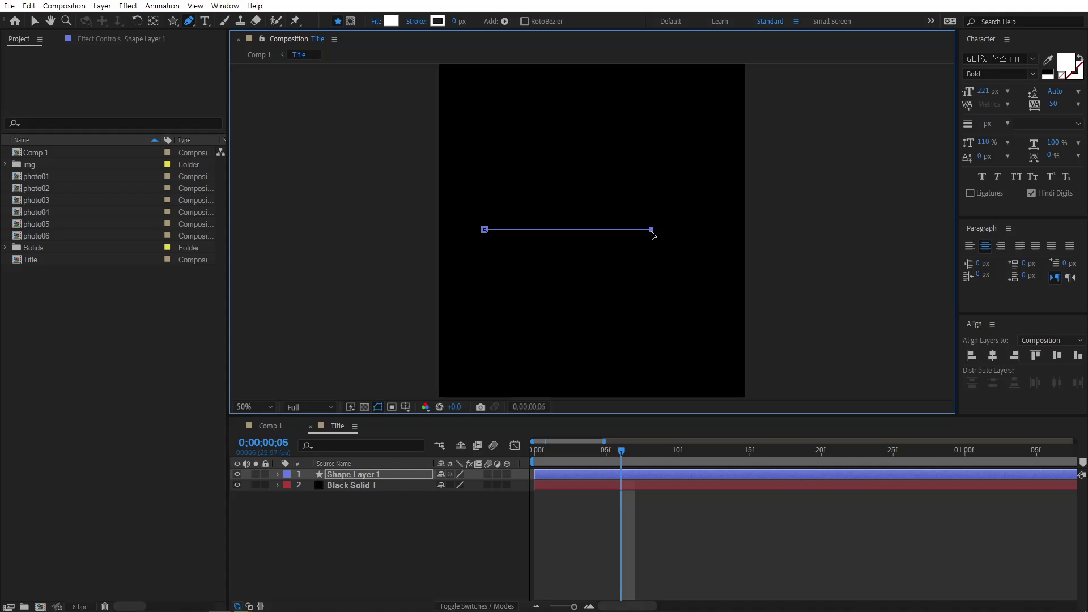
# - Set the line's fill to None and its stroke width to 3 px
pyautogui.click(34, 21)
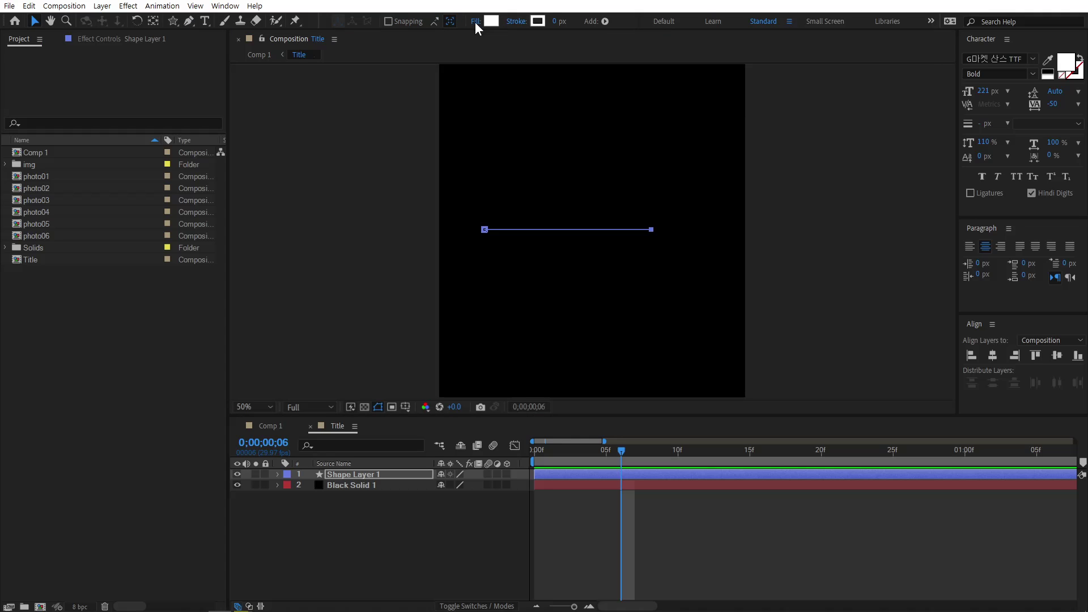
pyautogui.click(477, 26)
pyautogui.click(480, 277)
pyautogui.click(524, 349)
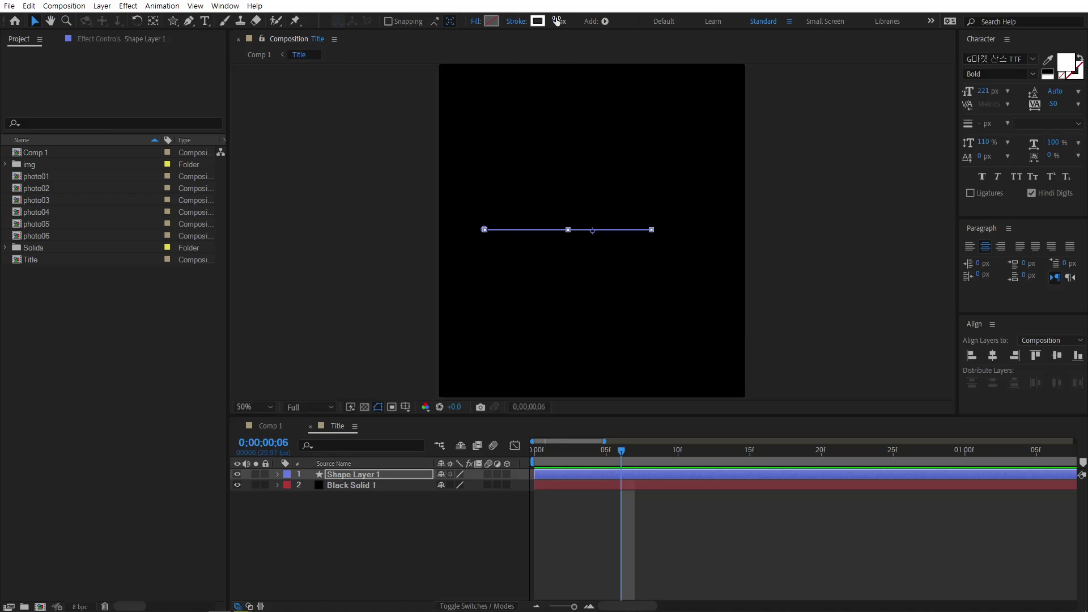
pyautogui.click(559, 21)
pyautogui.write('5')
pyautogui.press('Return')
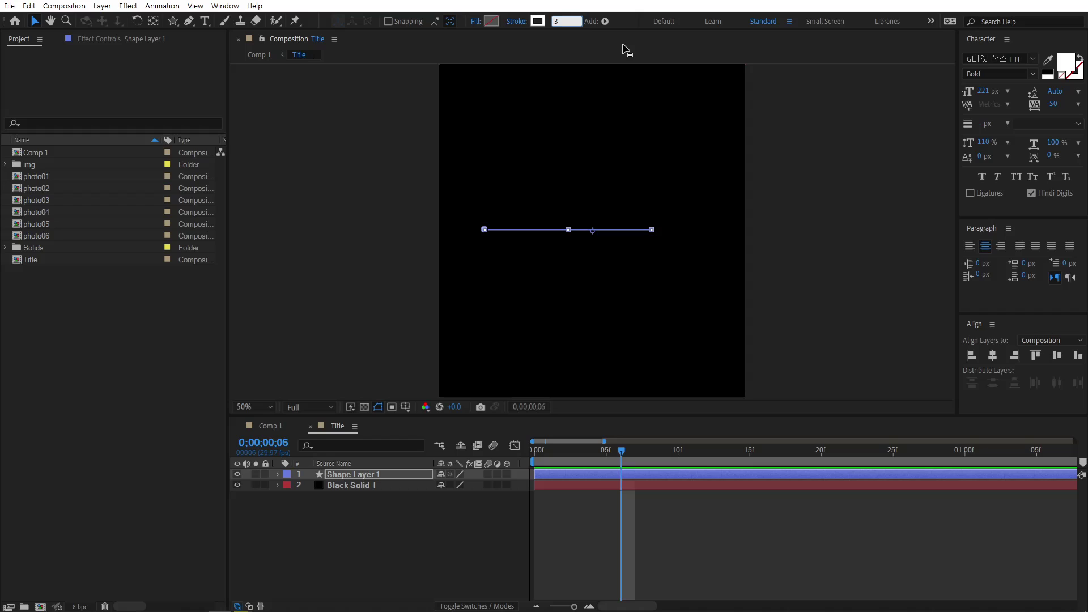
pyautogui.click(477, 526)
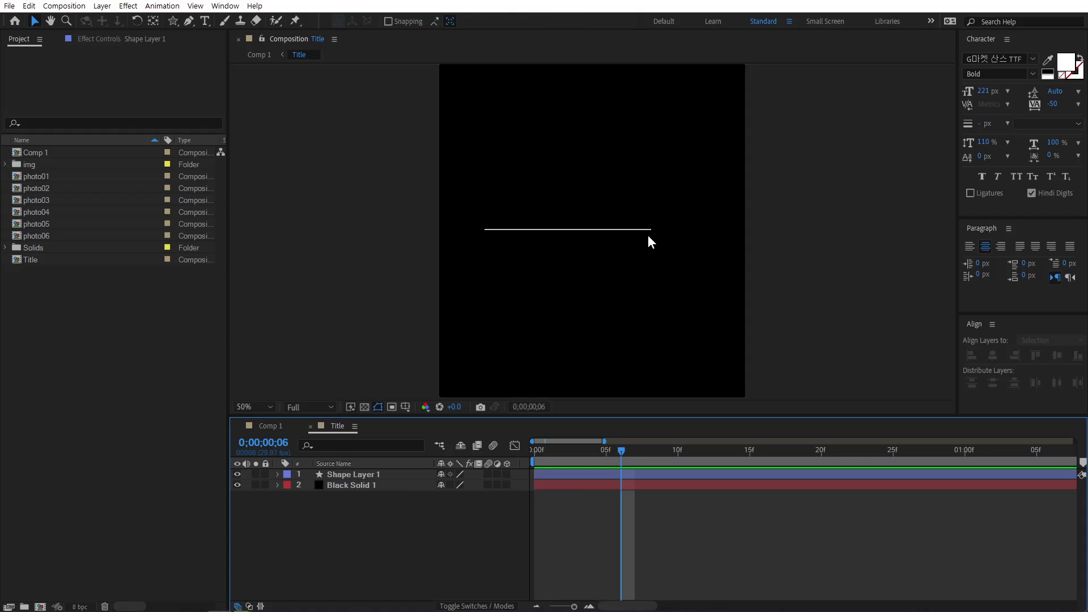
# - Create a composition-sized star on a new shape layer with a 0 px stroke and a white solid-color fill
pyautogui.click(173, 21)
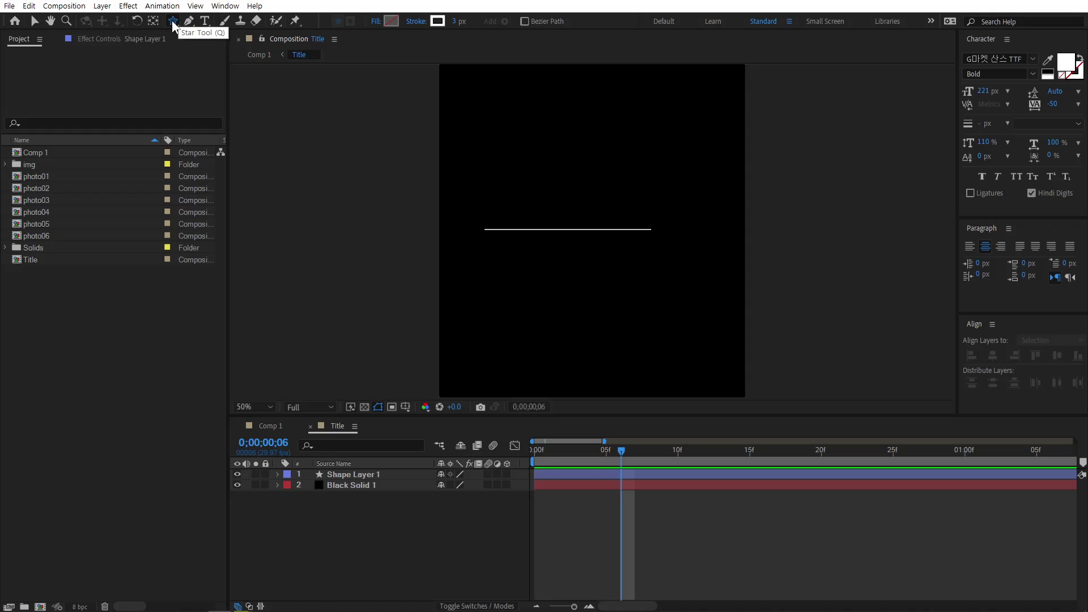
pyautogui.doubleClick(174, 22)
pyautogui.press('v')
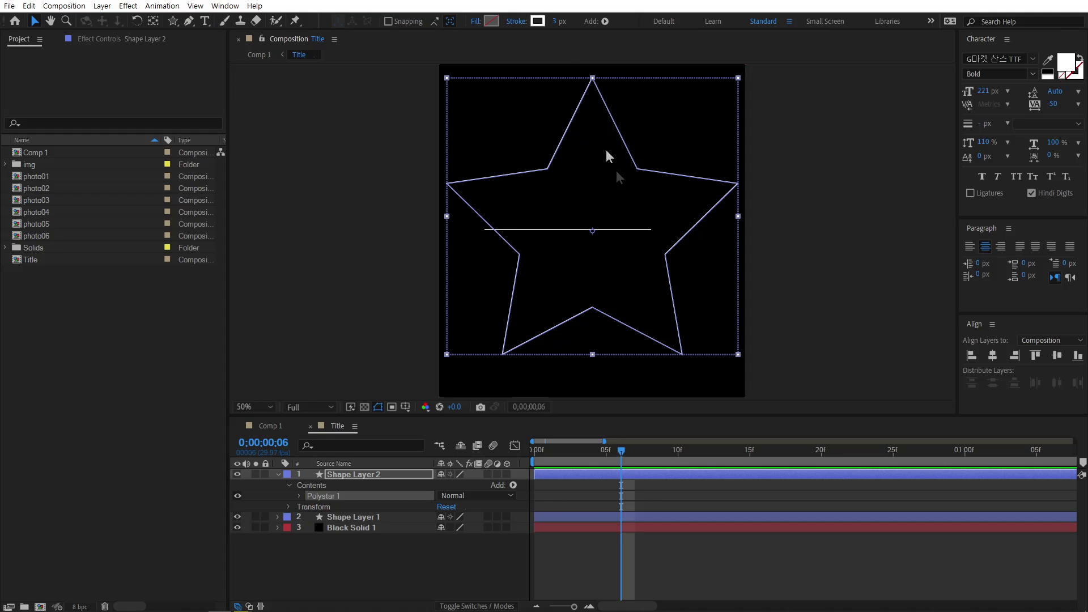
pyautogui.moveTo(559, 28); pyautogui.dragTo(497, 34)
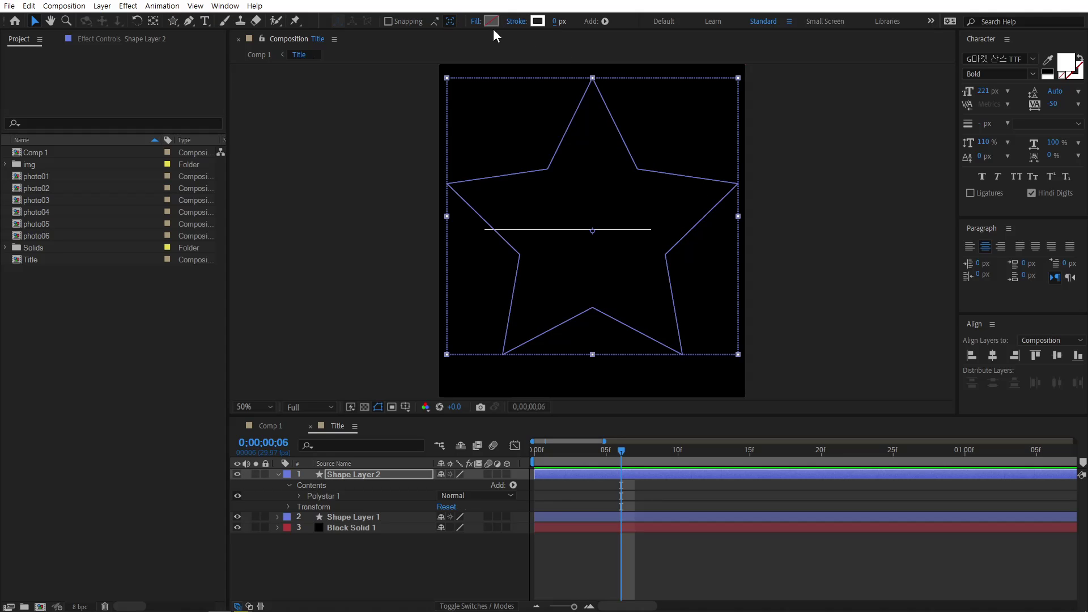
pyautogui.click(476, 21)
pyautogui.click(501, 278)
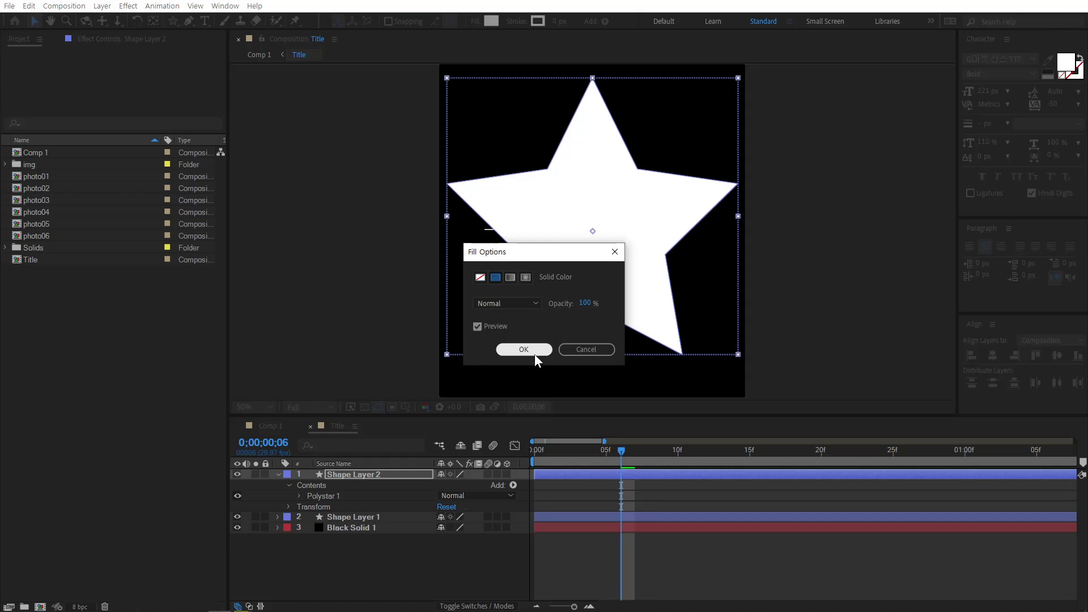
pyautogui.click(535, 352)
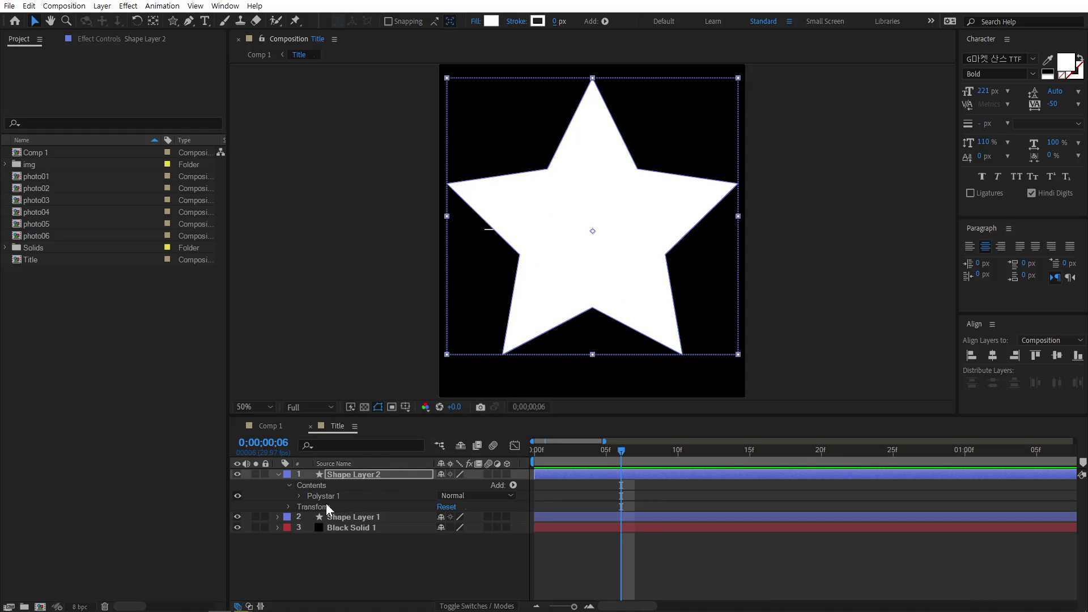
# - Set the star's Polystar Path to 4 points
pyautogui.click(299, 496)
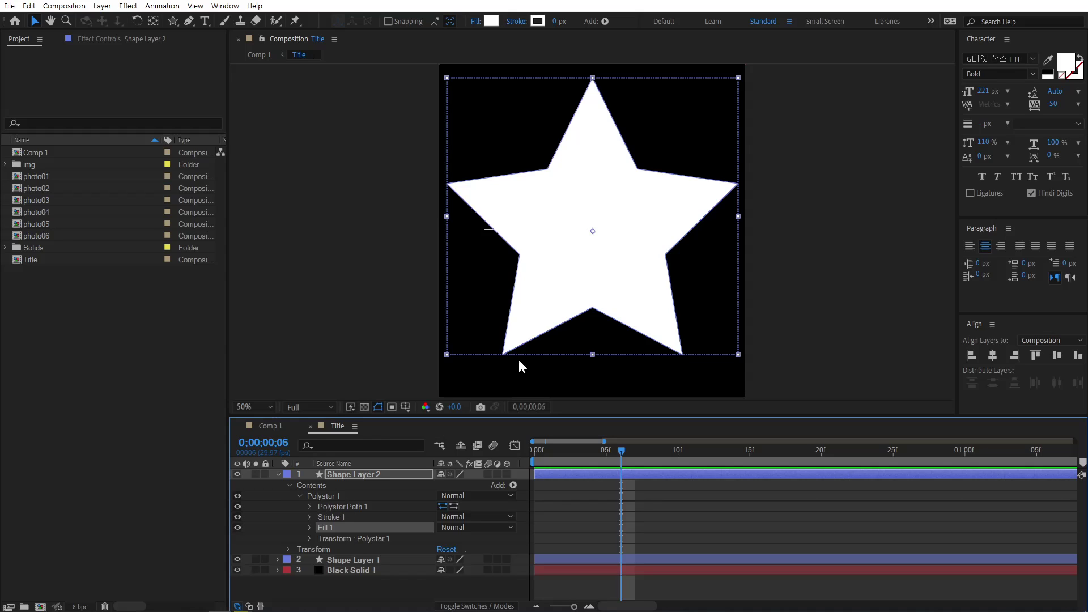
pyautogui.click(310, 507)
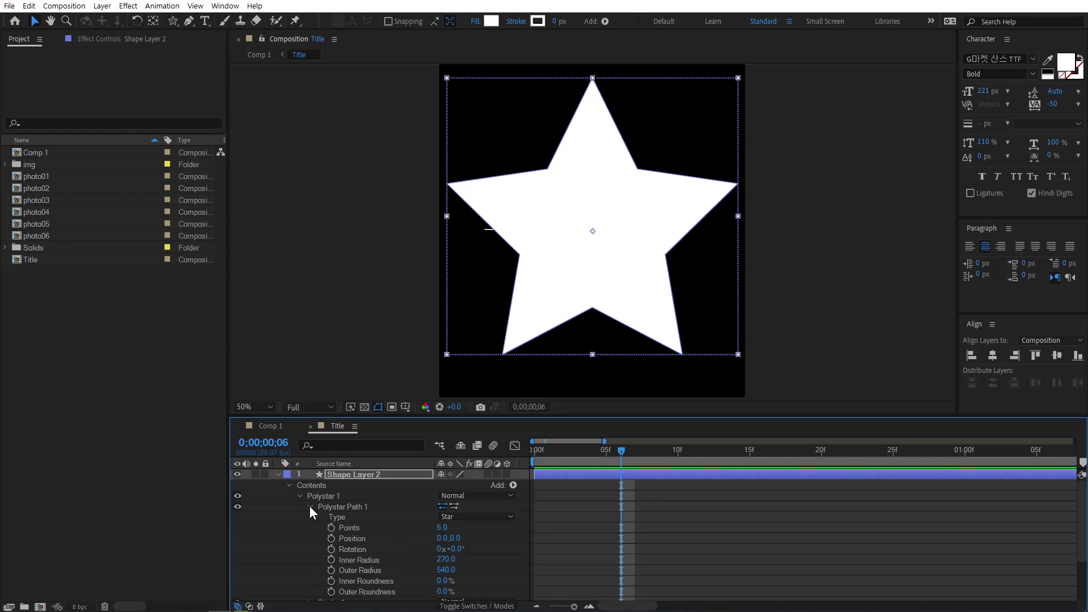
pyautogui.click(442, 528)
pyautogui.write('4')
pyautogui.press('Return')
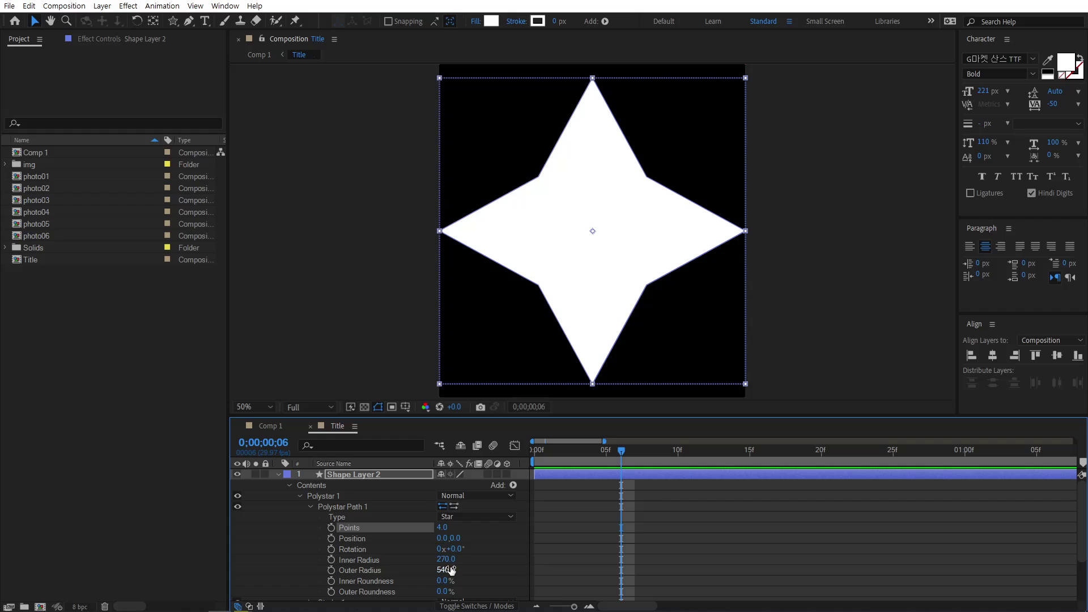
# - Set the star's inner radius to 20 and its outer radius to 50
pyautogui.click(446, 559)
pyautogui.write('20')
pyautogui.press('Return')
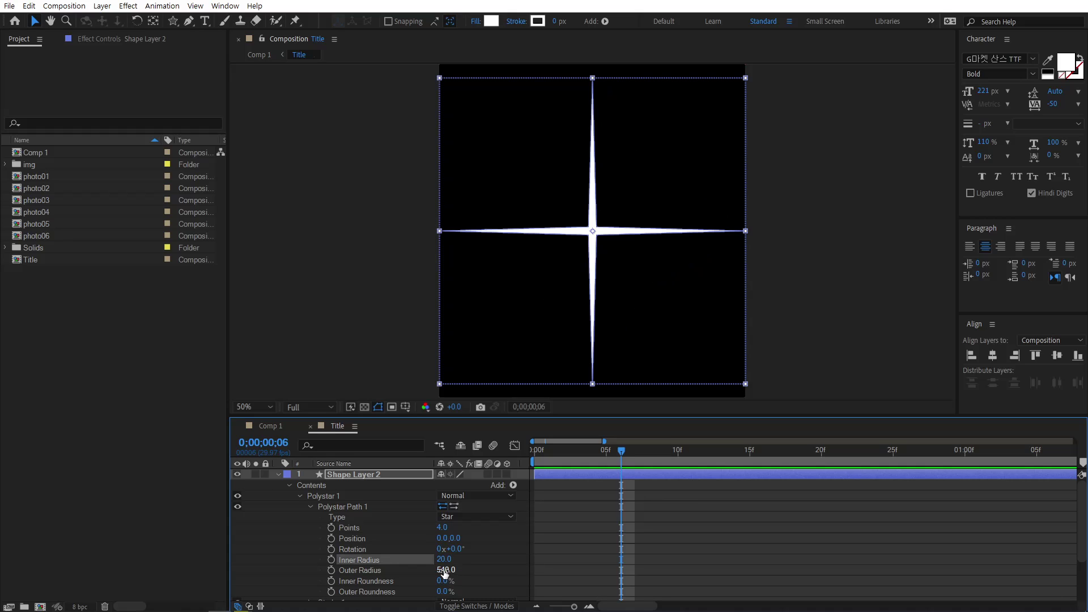
pyautogui.click(445, 571)
pyautogui.press('Return')
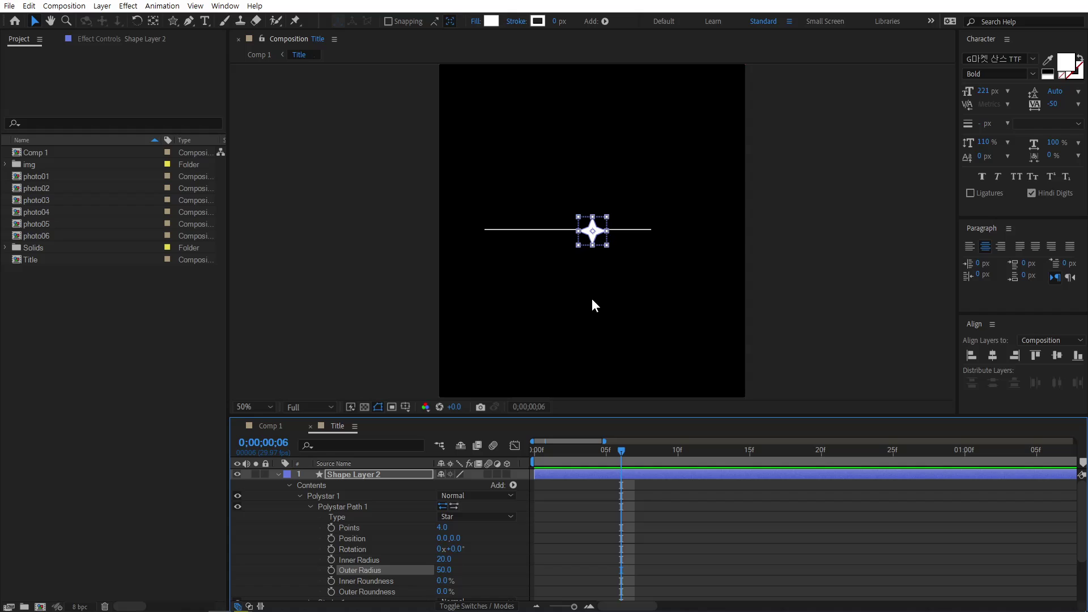
# - Set the star's inner roundness to 200%
pyautogui.press('/')
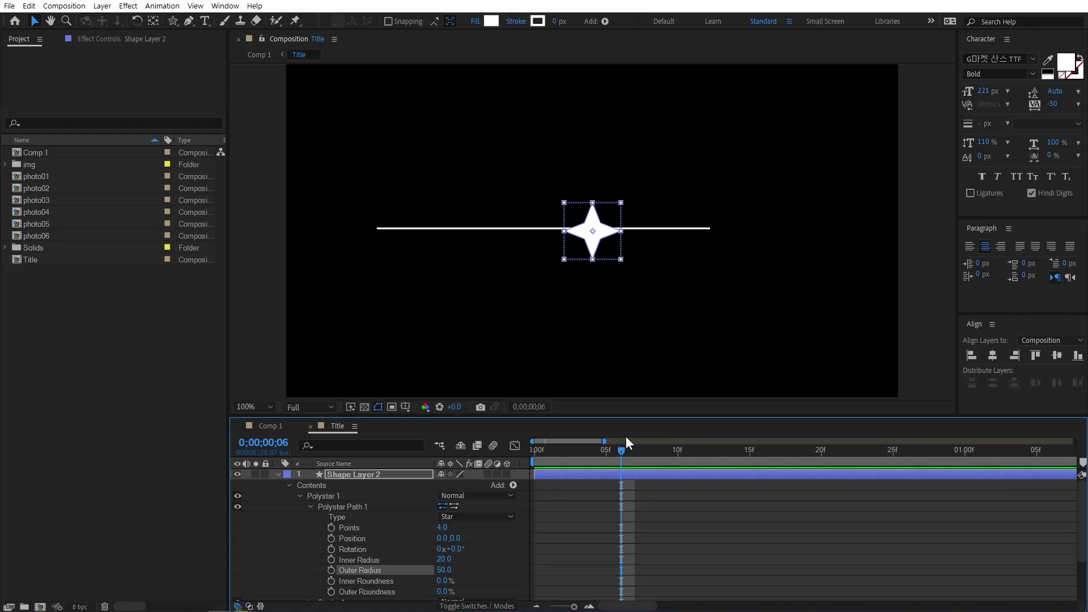
pyautogui.click(442, 581)
pyautogui.write('200')
pyautogui.press('Return')
pyautogui.click(618, 269)
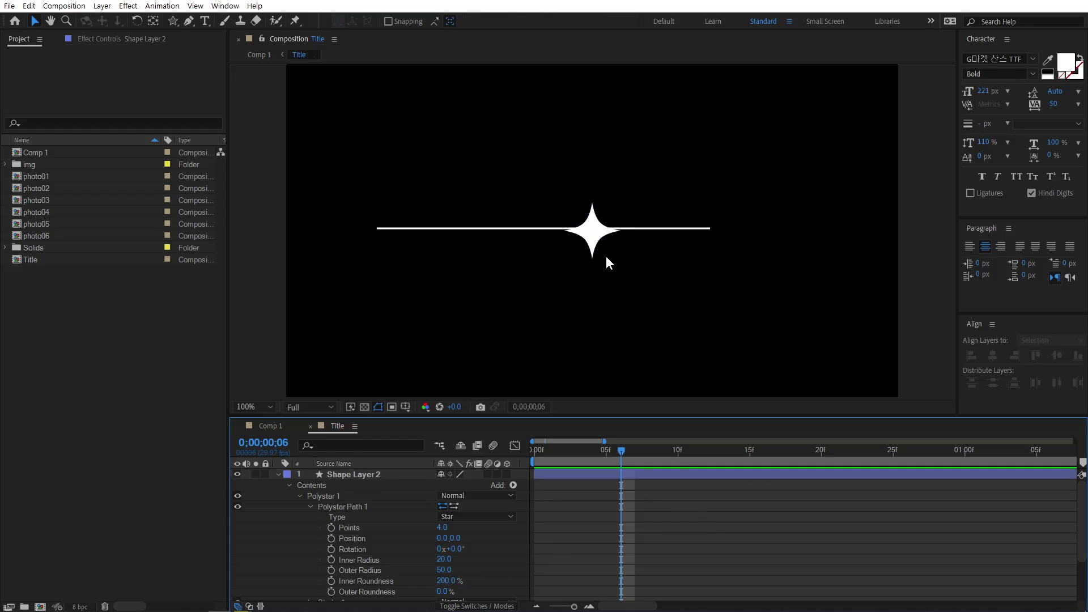
# - Move the star to just beyond the right end of the line, level with it, and collapse its layer properties
pyautogui.click(607, 239)
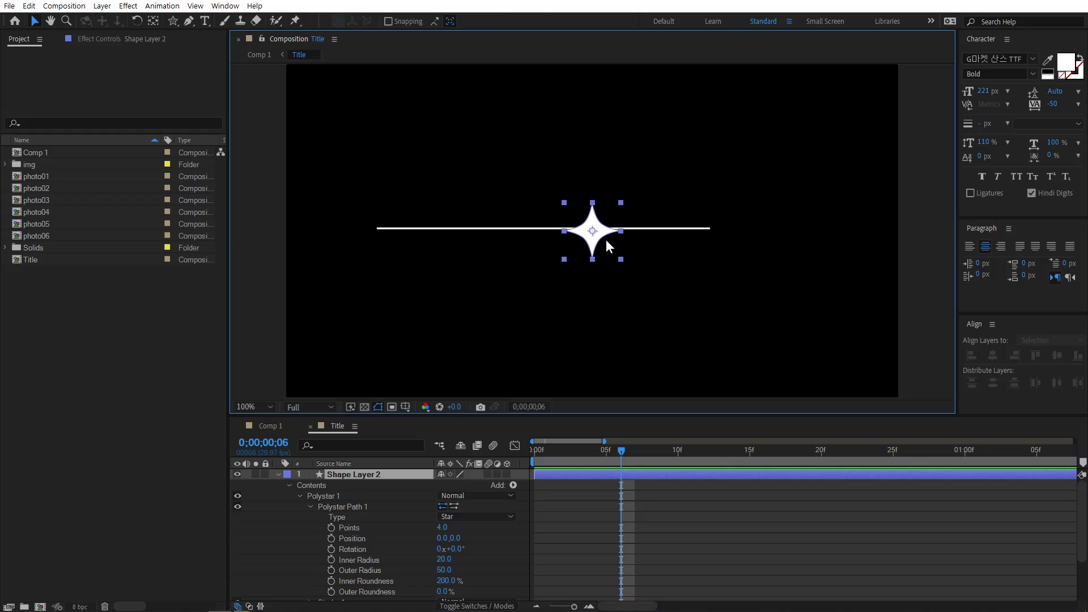
pyautogui.moveTo(597, 243); pyautogui.dragTo(745, 241)
pyautogui.click(673, 243)
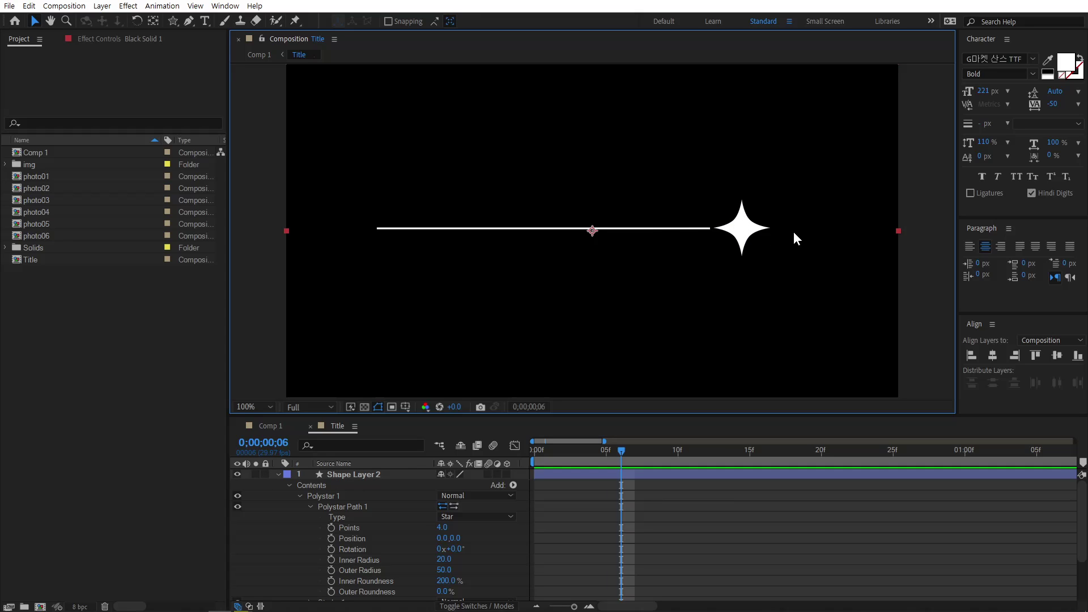
pyautogui.click(314, 476)
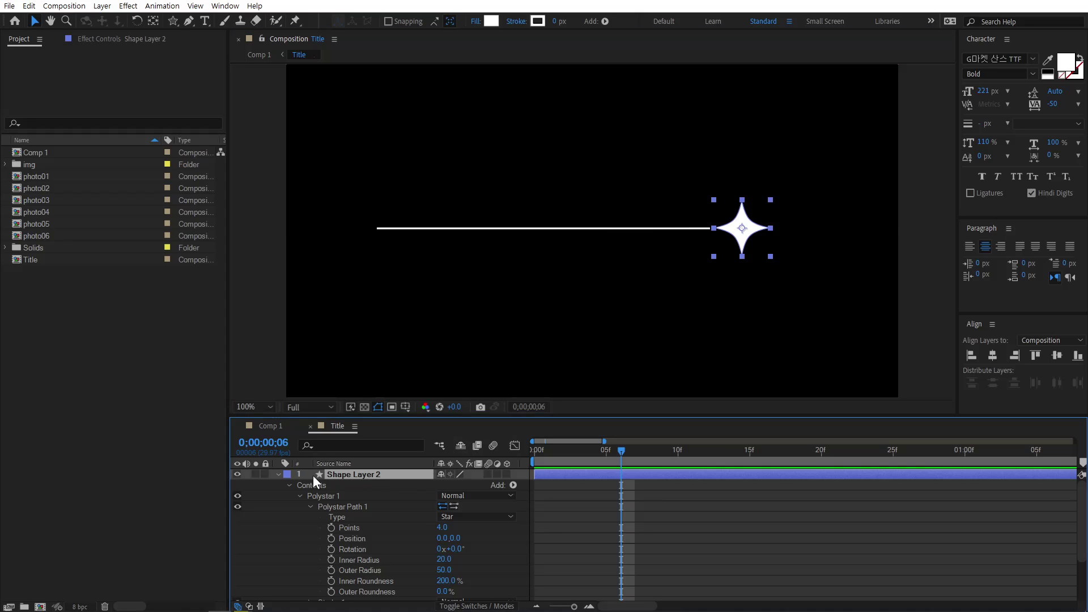
pyautogui.click(277, 475)
# - Add Trim Paths to the line's layer, Shape Layer 1
pyautogui.click(354, 485)
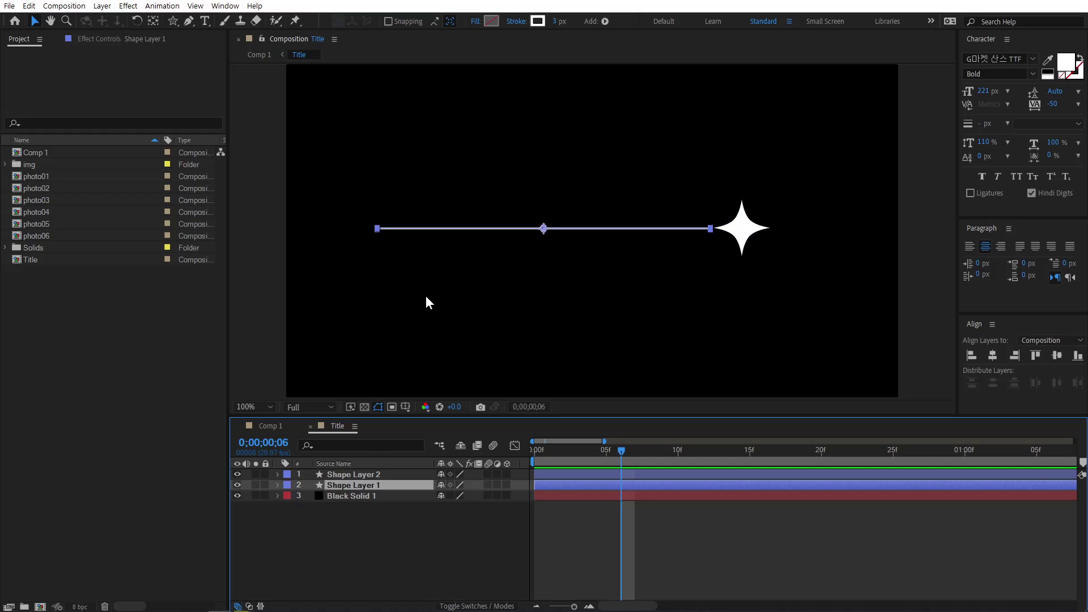
pyautogui.click(278, 485)
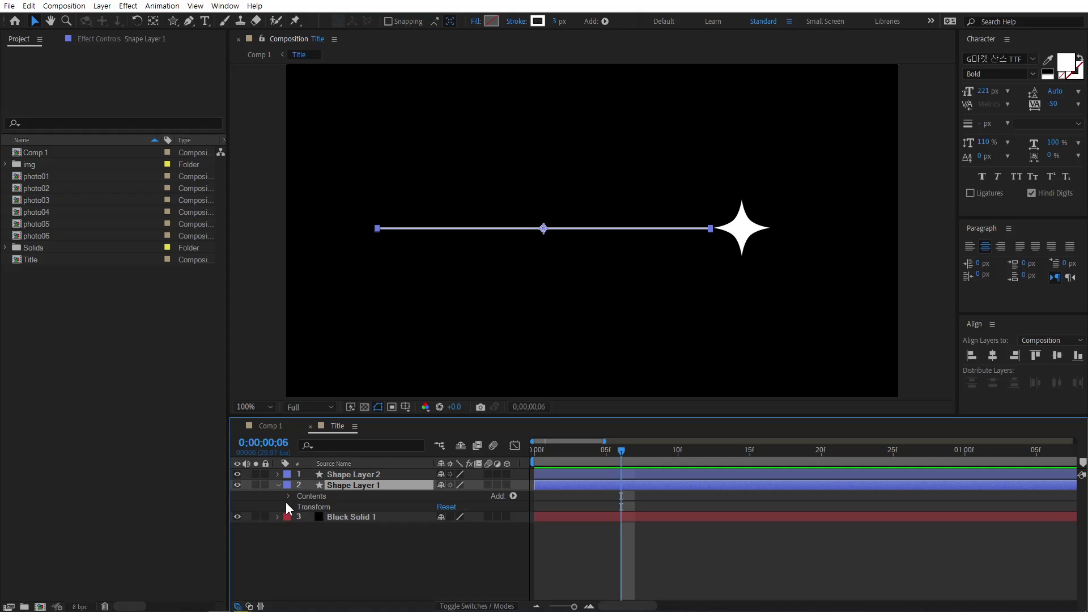
pyautogui.click(512, 497)
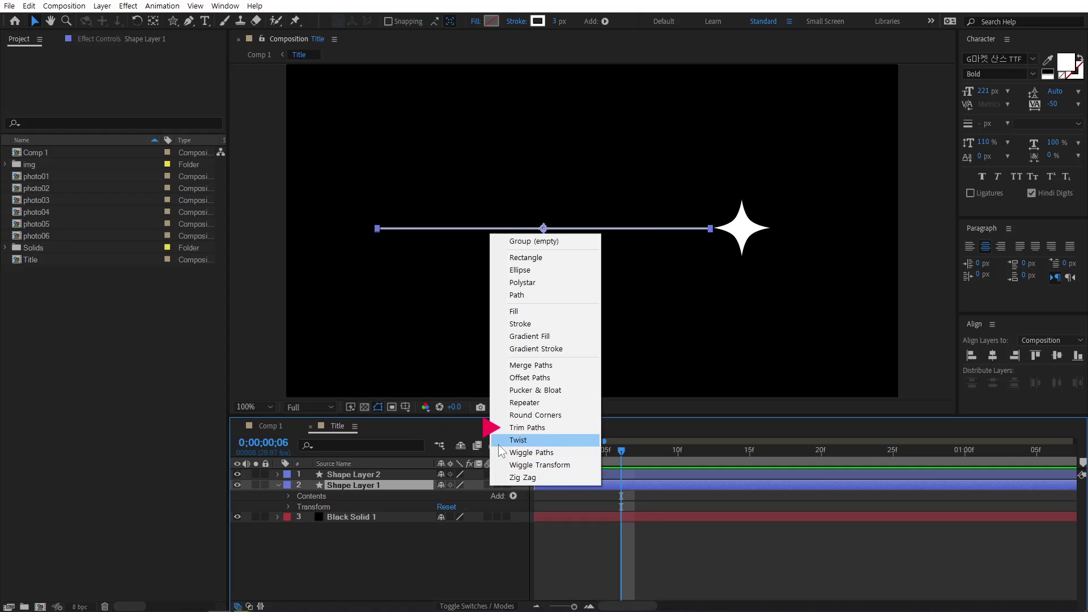
pyautogui.click(546, 428)
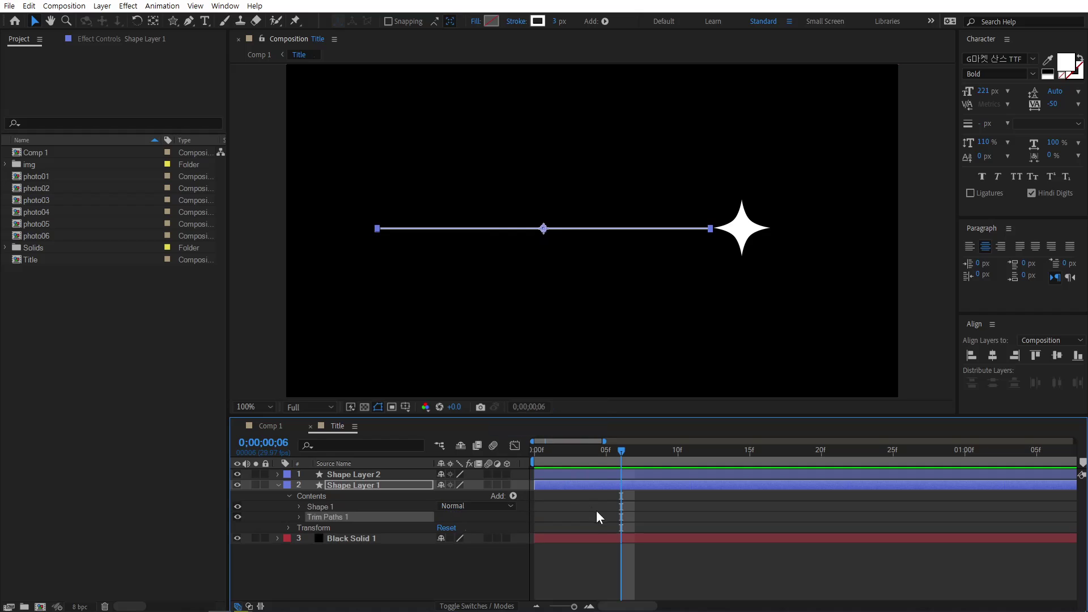
# - Keyframe the line's Trim Paths End at 0% at time 0;00;00;00
pyautogui.click(546, 456)
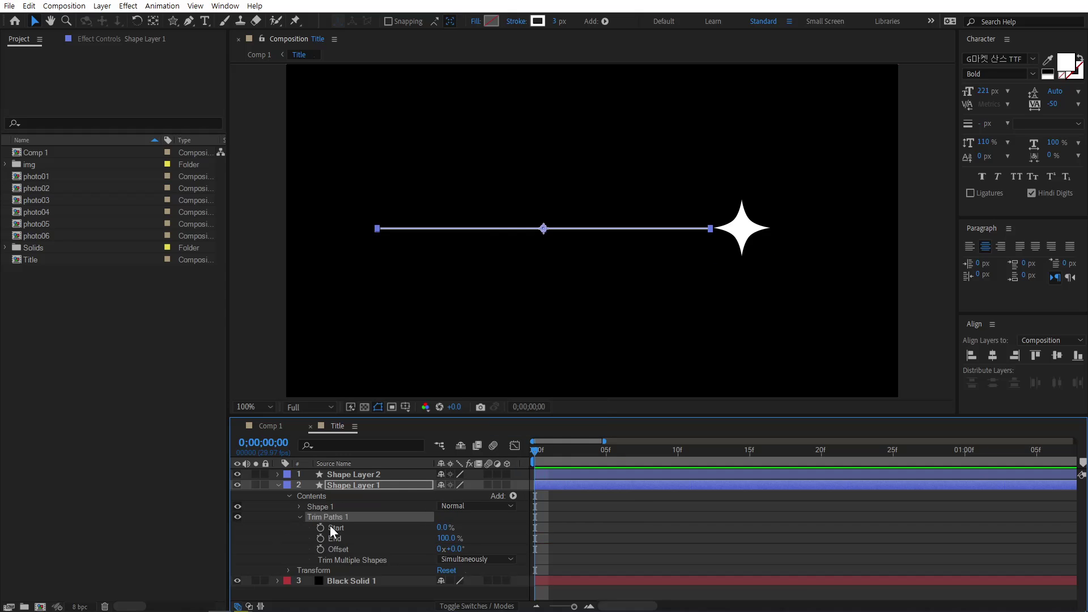
pyautogui.click(321, 539)
pyautogui.click(440, 540)
pyautogui.write('0')
pyautogui.press('Return')
# - Keyframe the line's Trim Paths End at 100% at time 0;00;00;11
pyautogui.click(685, 453)
pyautogui.moveTo(681, 458); pyautogui.dragTo(685, 457)
pyautogui.click(442, 539)
pyautogui.write('100')
pyautogui.press('Return')
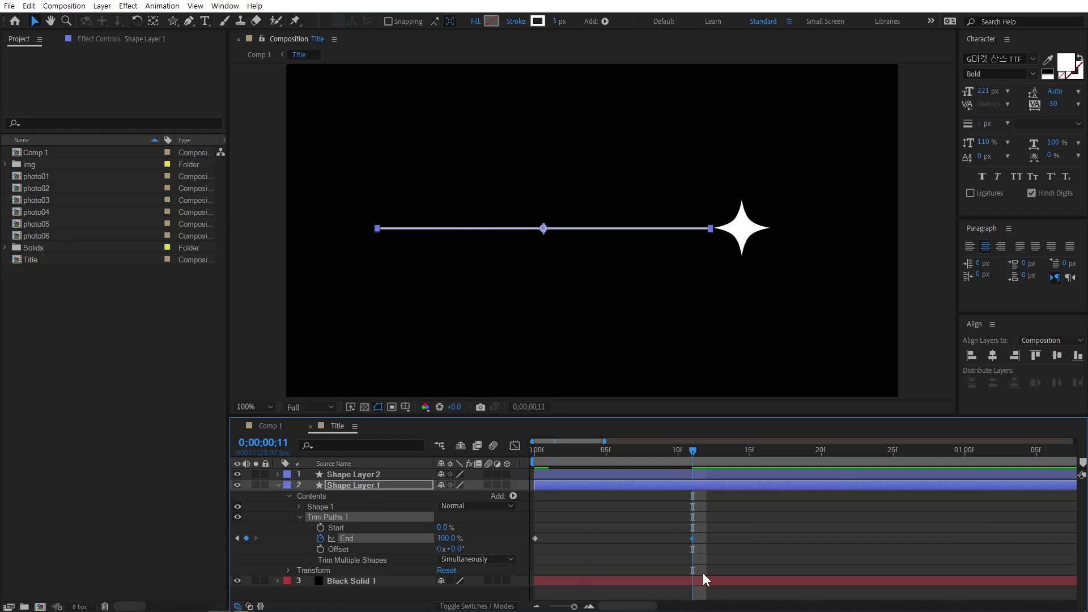
# - Scrub through the line's draw-on animation and keyframe Trim Paths Start at 0% at time 0;00;00;11
pyautogui.click(739, 542)
pyautogui.moveTo(535, 457); pyautogui.dragTo(693, 465)
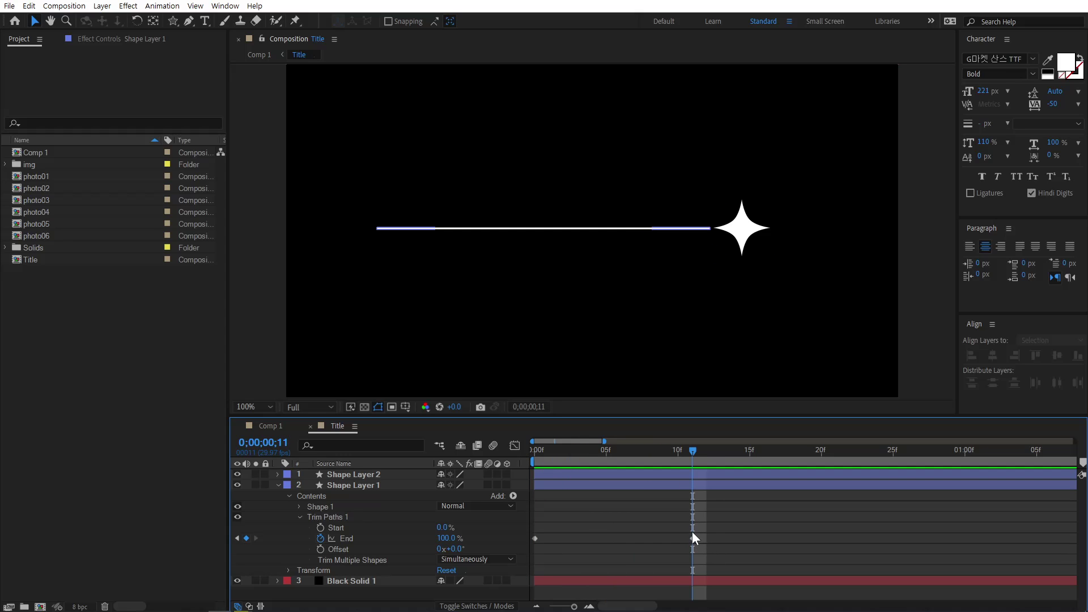
pyautogui.click(322, 527)
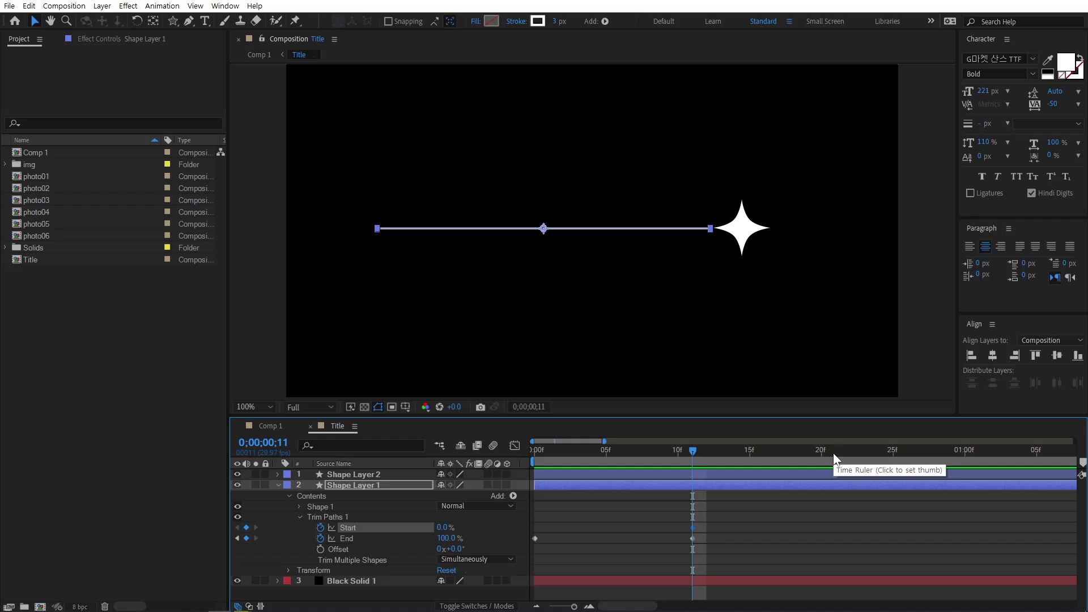
# - Keyframe the line's Trim Paths Start at 100% at time 0;00;00;25 and scrub through the line animation
pyautogui.click(895, 453)
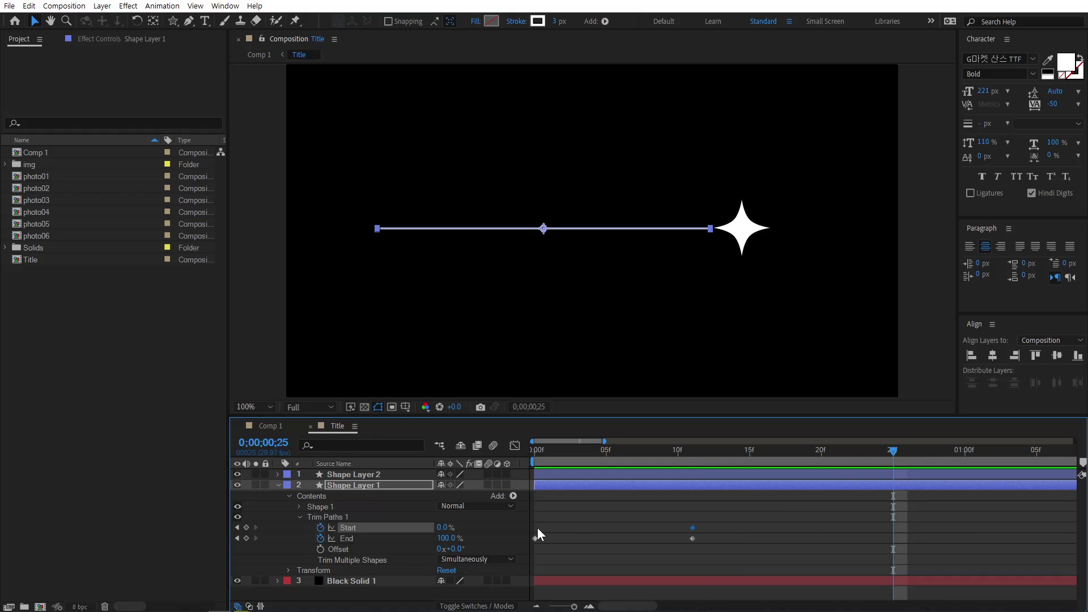
pyautogui.click(444, 528)
pyautogui.write('100')
pyautogui.press('Return')
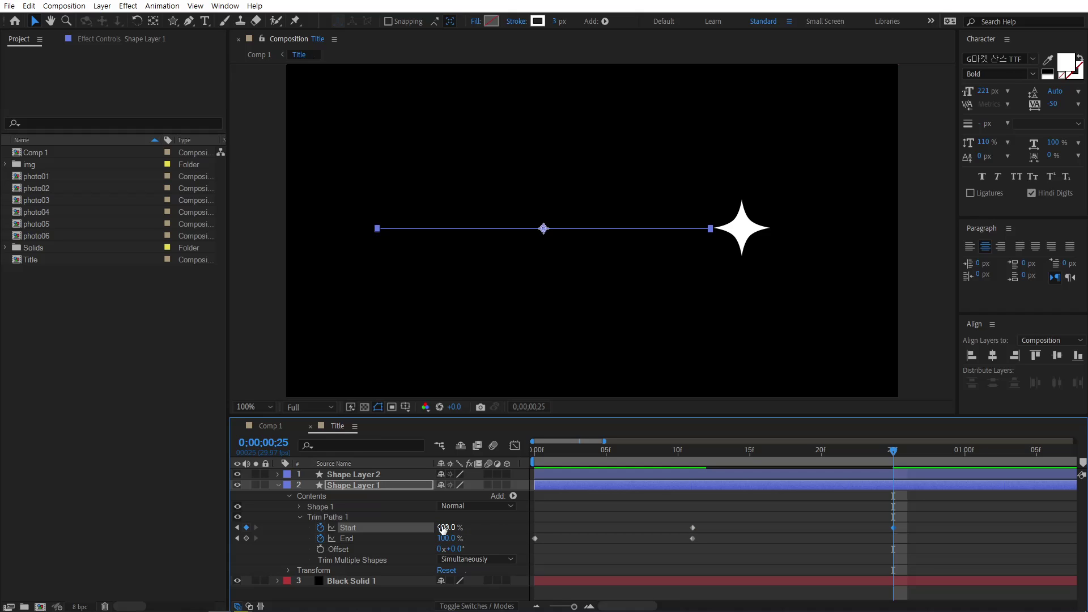
pyautogui.click(605, 522)
pyautogui.moveTo(536, 451)
pyautogui.mouseDown()
pyautogui.moveTo(870, 478)
pyautogui.moveTo(693, 489)
pyautogui.mouseUp()
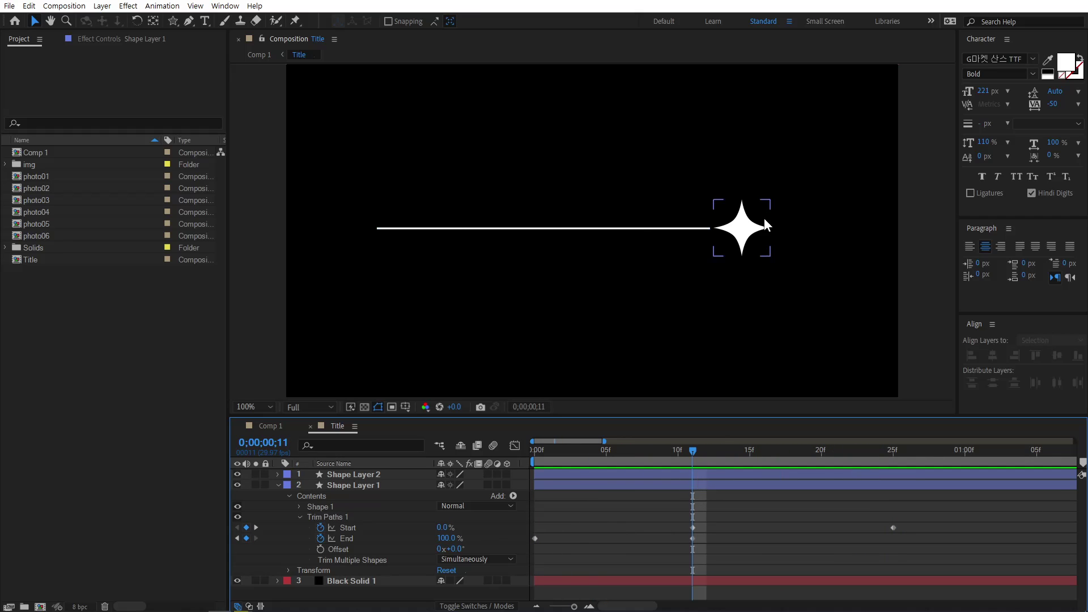
# - Move the star's layer, Shape Layer 2, so that it starts at 0;00;00;06, and reveal its Scale property
pyautogui.click(637, 450)
pyautogui.moveTo(637, 451); pyautogui.dragTo(623, 451)
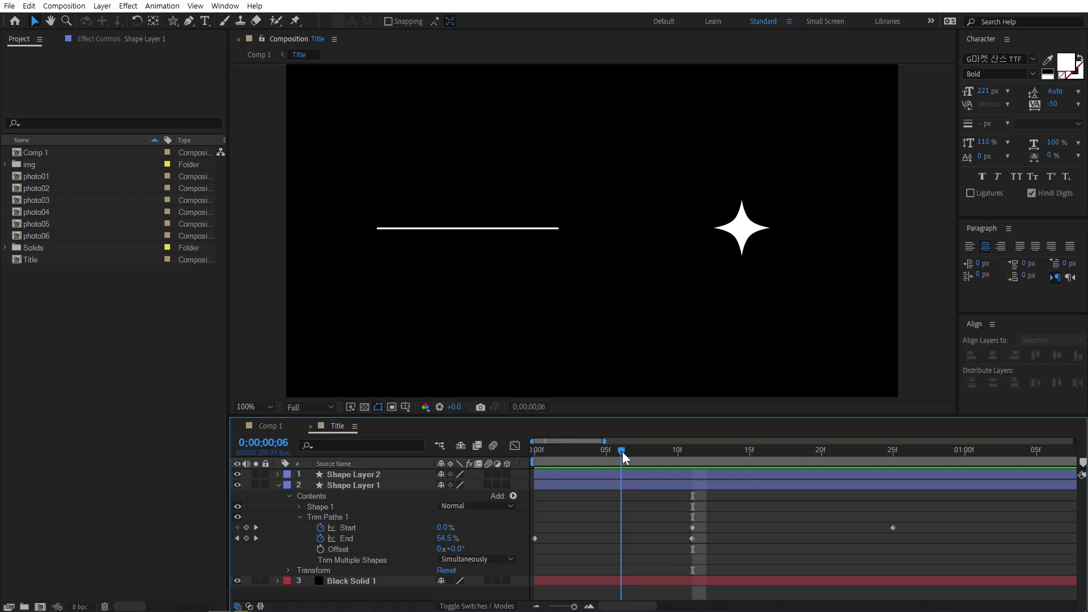
pyautogui.click(347, 477)
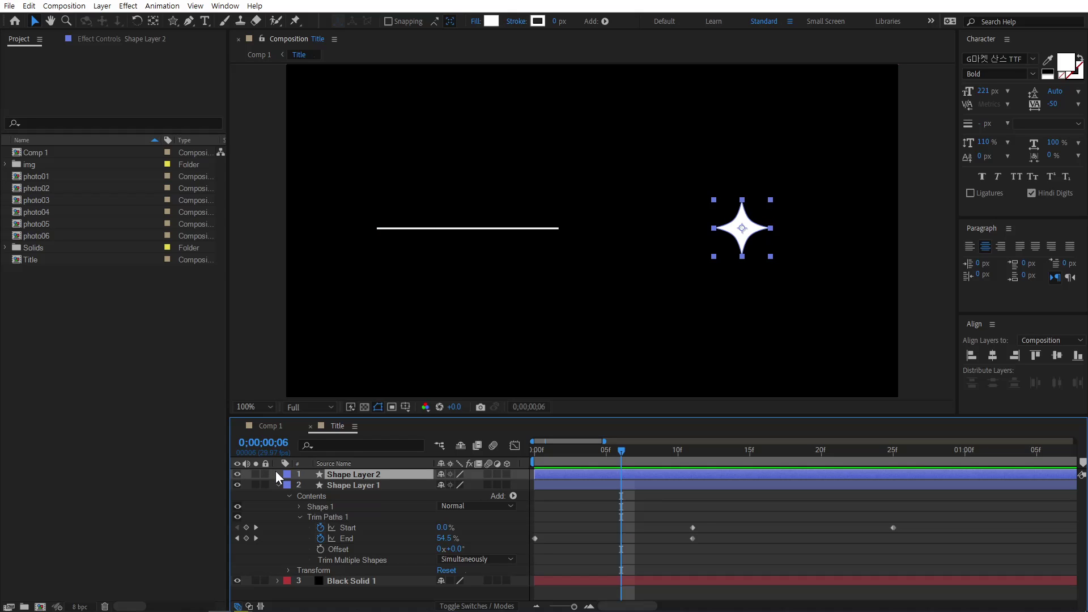
pyautogui.press('s')
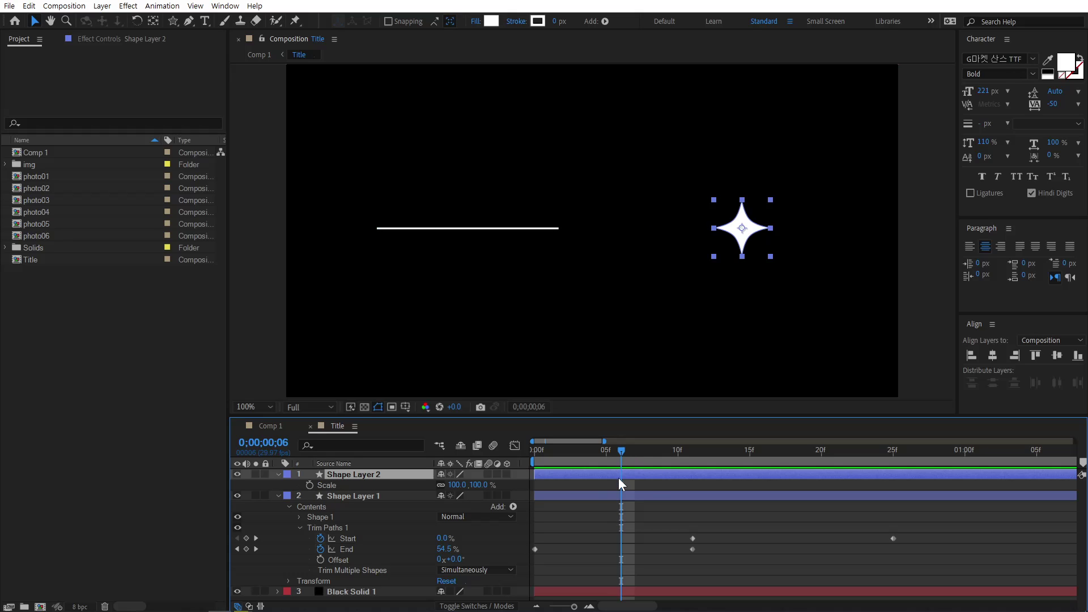
pyautogui.press('[')
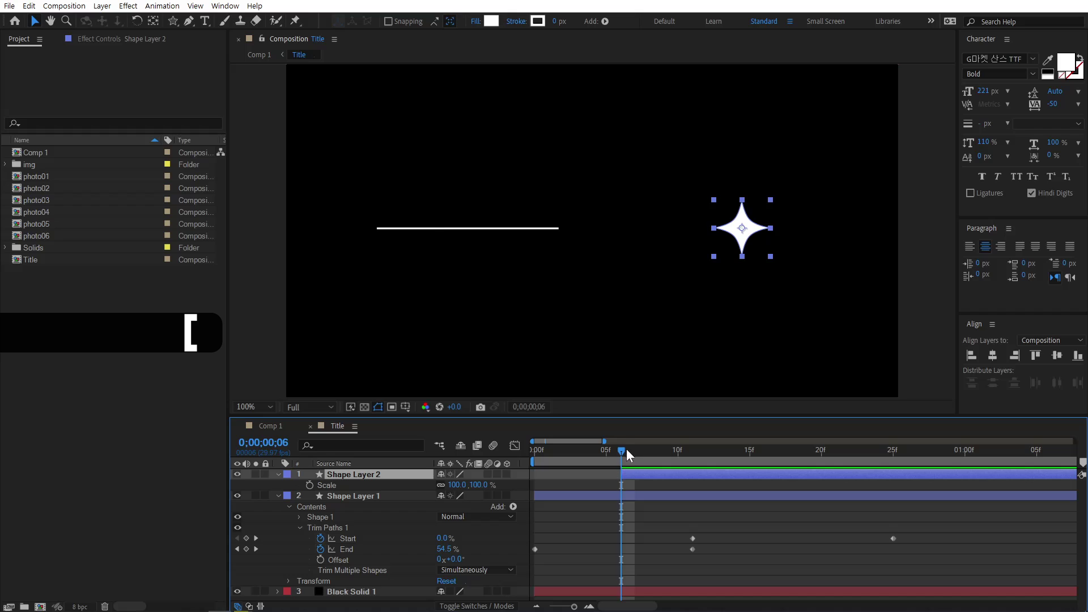
# - Keyframe the star's Scale at 0% at time 0;00;00;06
pyautogui.click(310, 485)
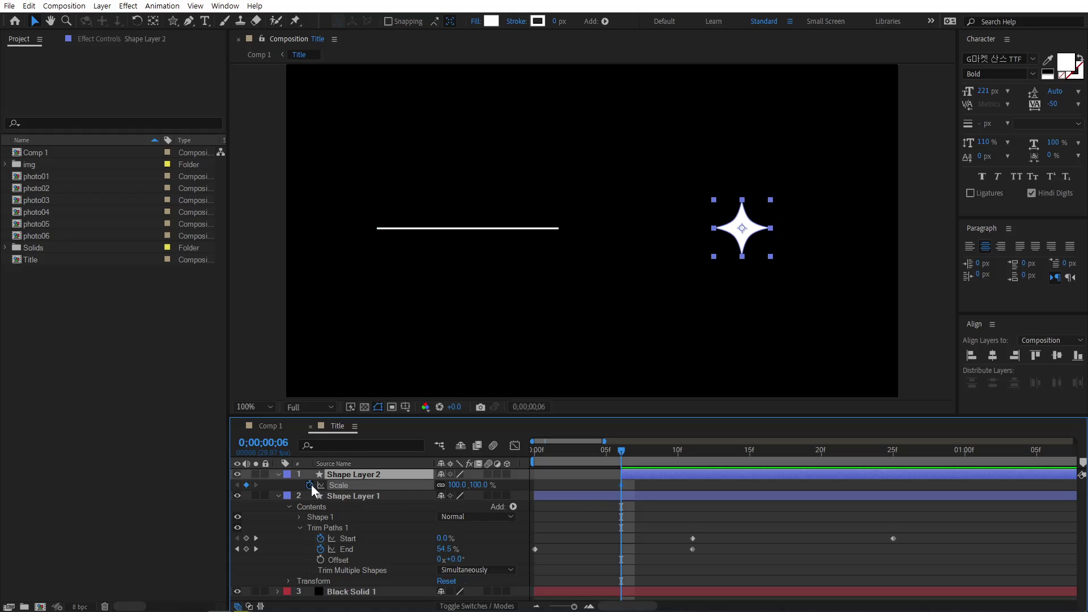
pyautogui.click(457, 485)
pyautogui.write('0')
pyautogui.press('Return')
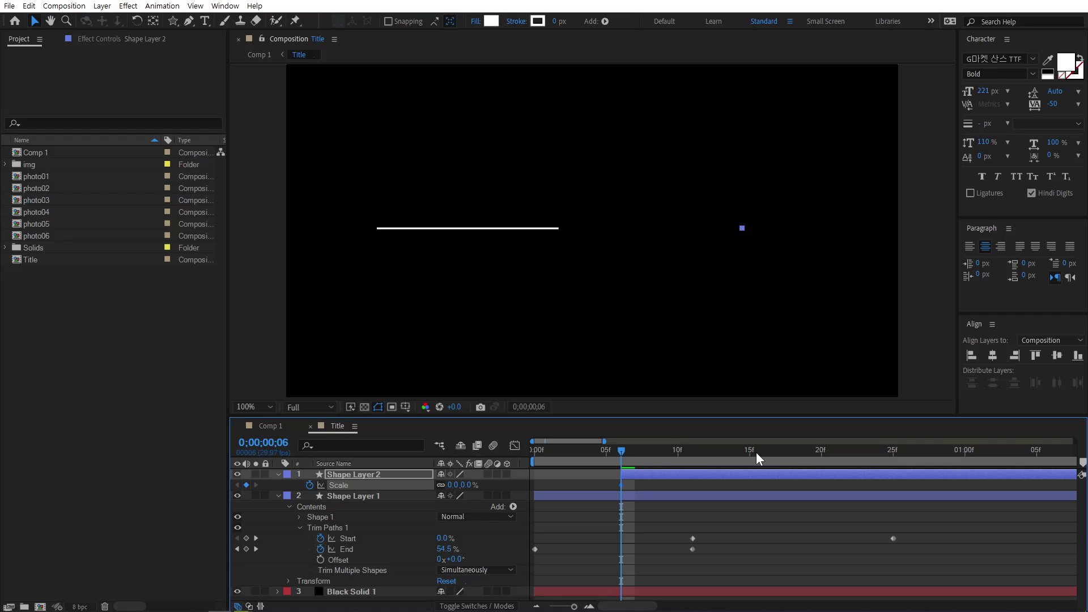
# - Keyframe the star's Scale at 100% at time 0;00;00;16
pyautogui.moveTo(761, 450)
pyautogui.mouseDown()
pyautogui.moveTo(773, 450)
pyautogui.moveTo(717, 457)
pyautogui.moveTo(760, 458)
pyautogui.mouseUp()
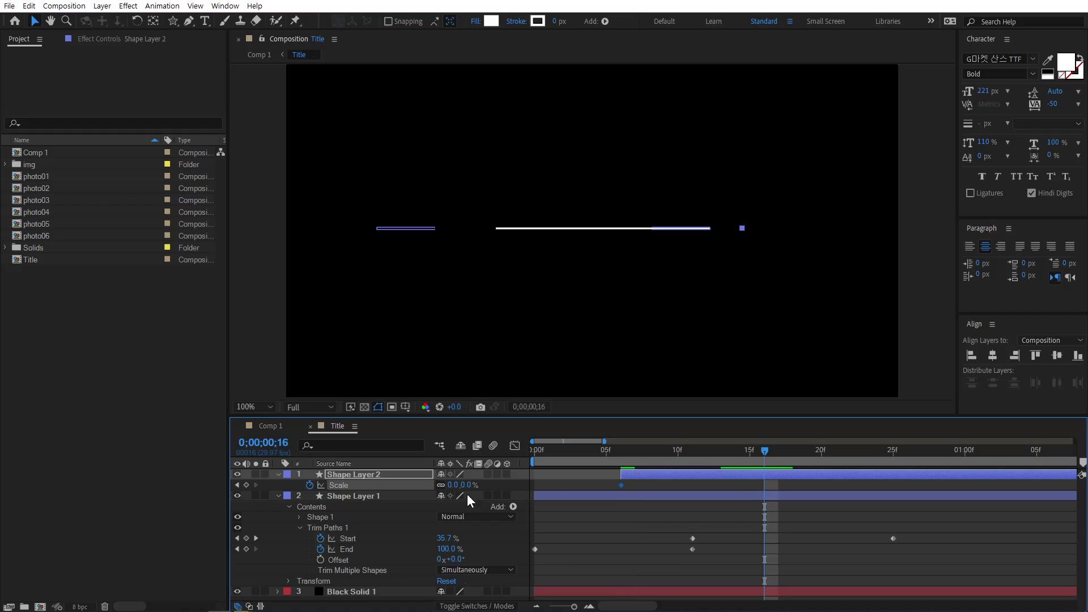
pyautogui.click(454, 485)
pyautogui.write('100')
pyautogui.press('Return')
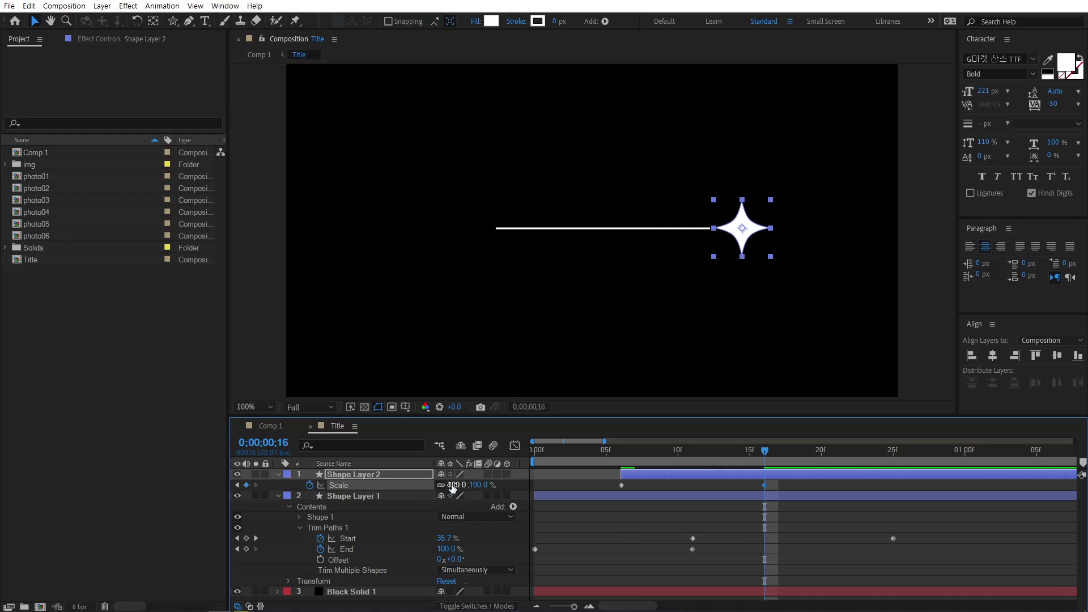
# - Keyframe the star's Scale at 0% at time 0;00;00;25 and preview the line and star animation from the start
pyautogui.moveTo(790, 451); pyautogui.dragTo(894, 460)
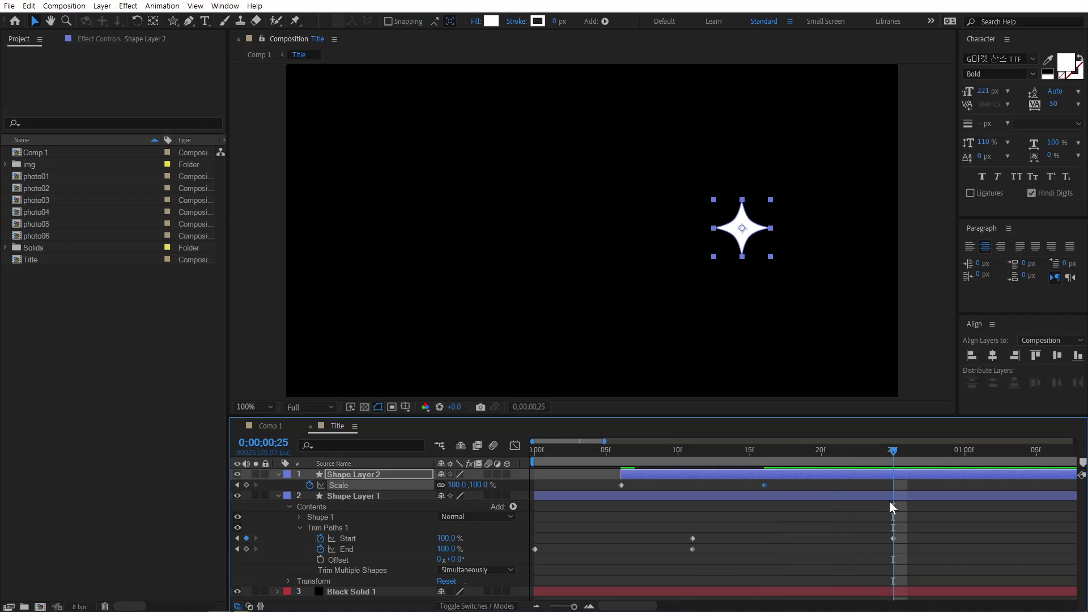
pyautogui.click(480, 485)
pyautogui.write('0')
pyautogui.press('Return')
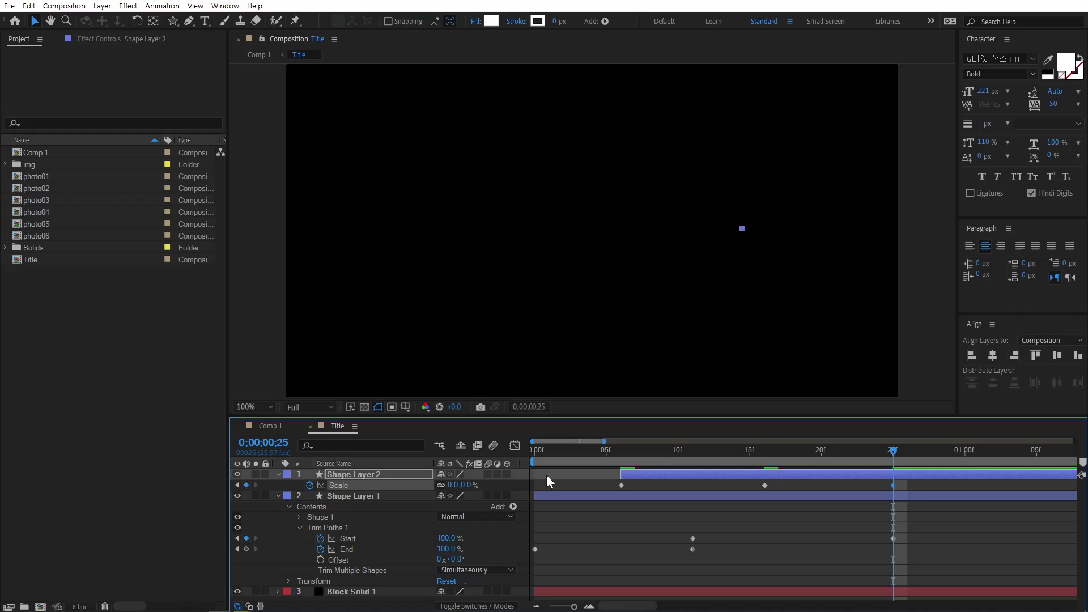
pyautogui.click(750, 526)
pyautogui.press('space')
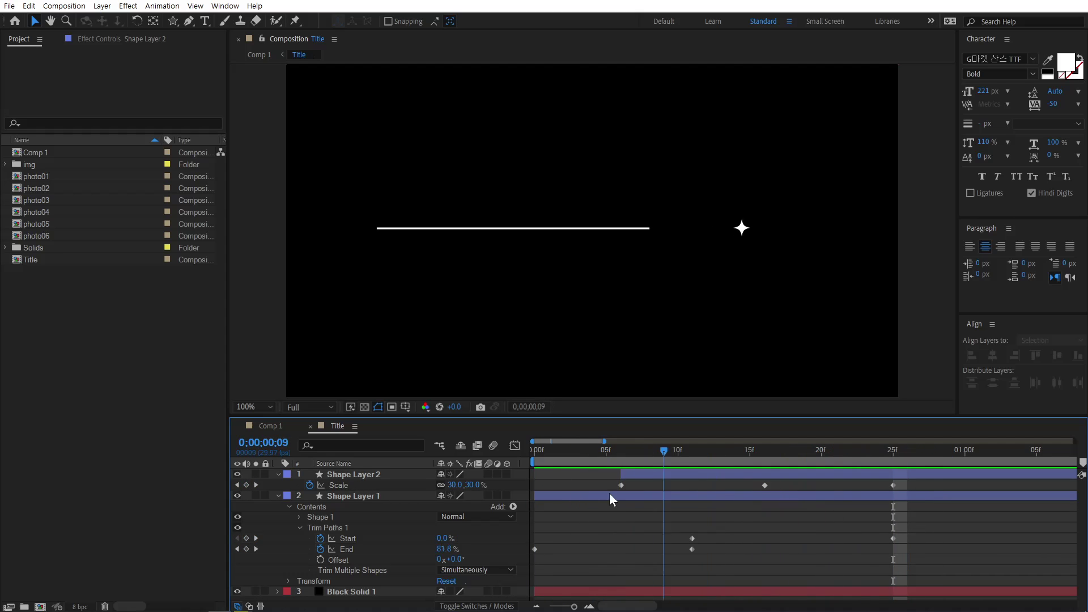
pyautogui.press('Home')
pyautogui.press('space')
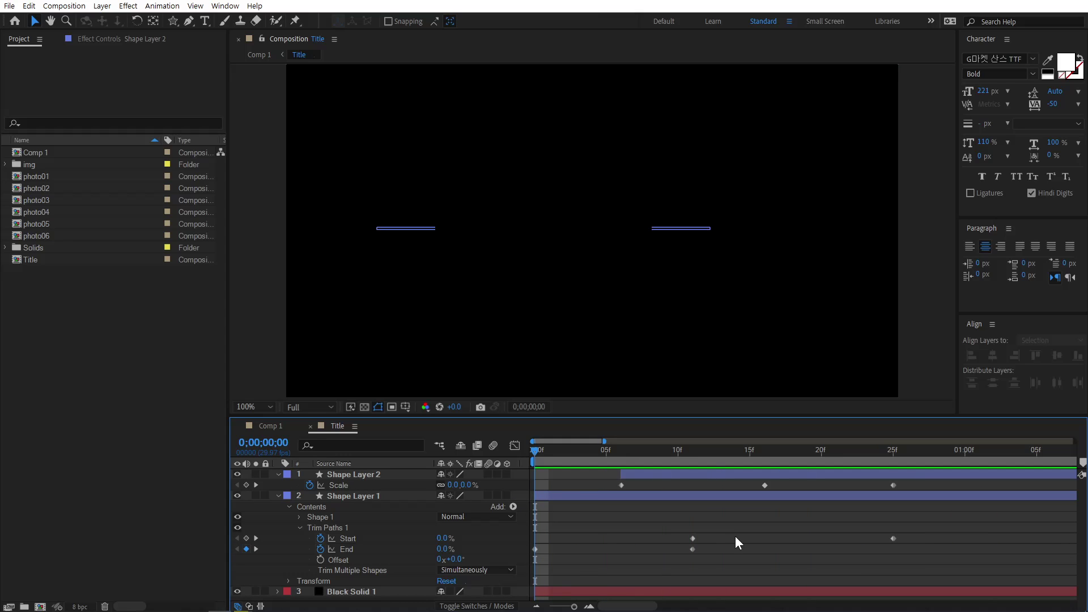
# - Apply Easy Ease to the line's Trim Paths End keyframe at 0;00;00;11 and its Start keyframe at 0;00;00;25
pyautogui.click(585, 495)
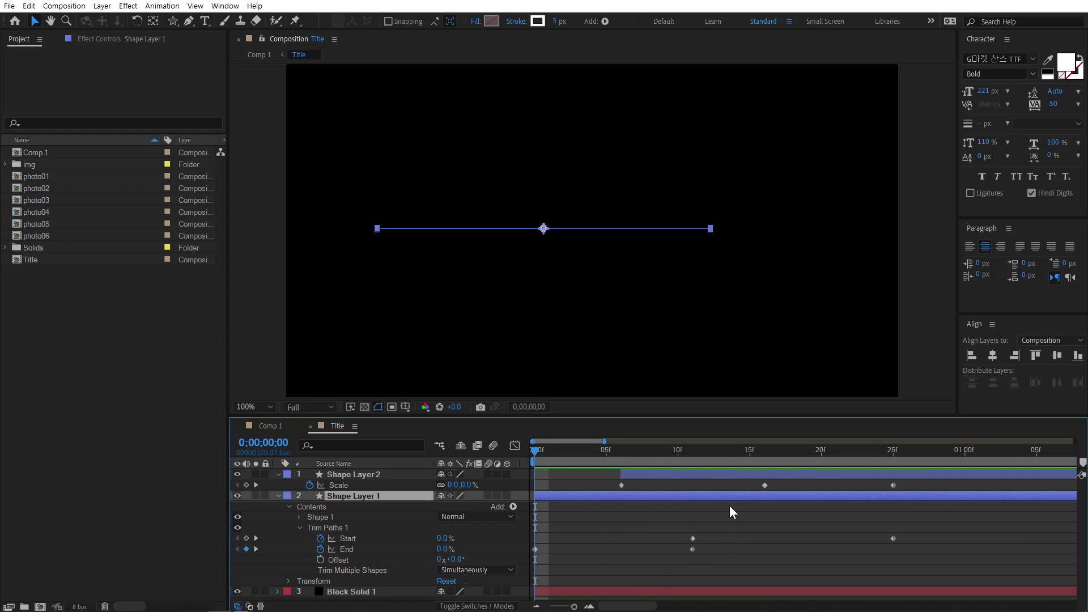
pyautogui.click(692, 549)
pyautogui.press('F9')
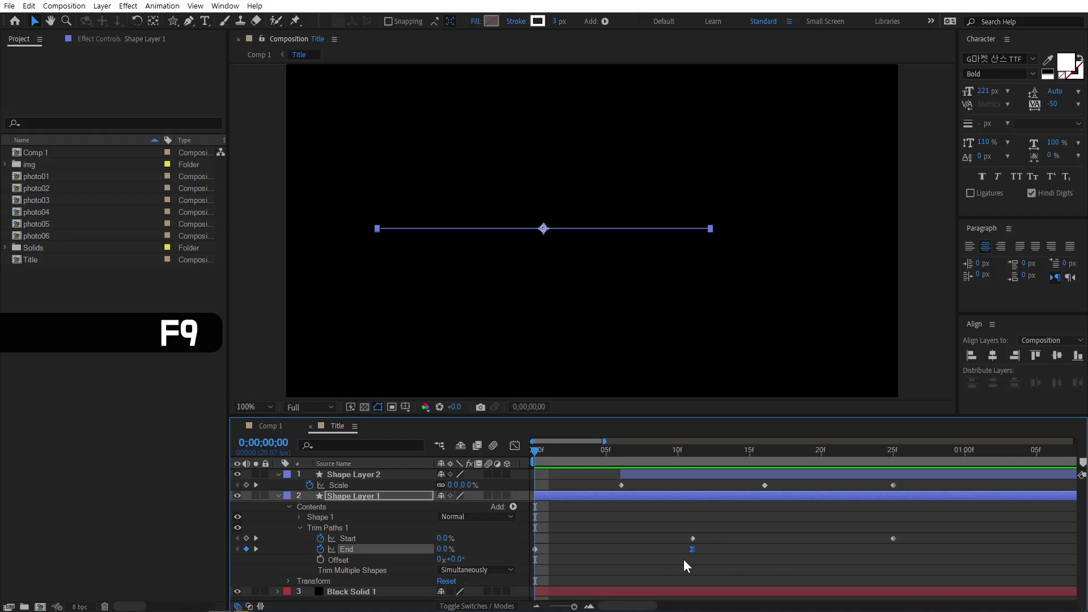
pyautogui.click(893, 538)
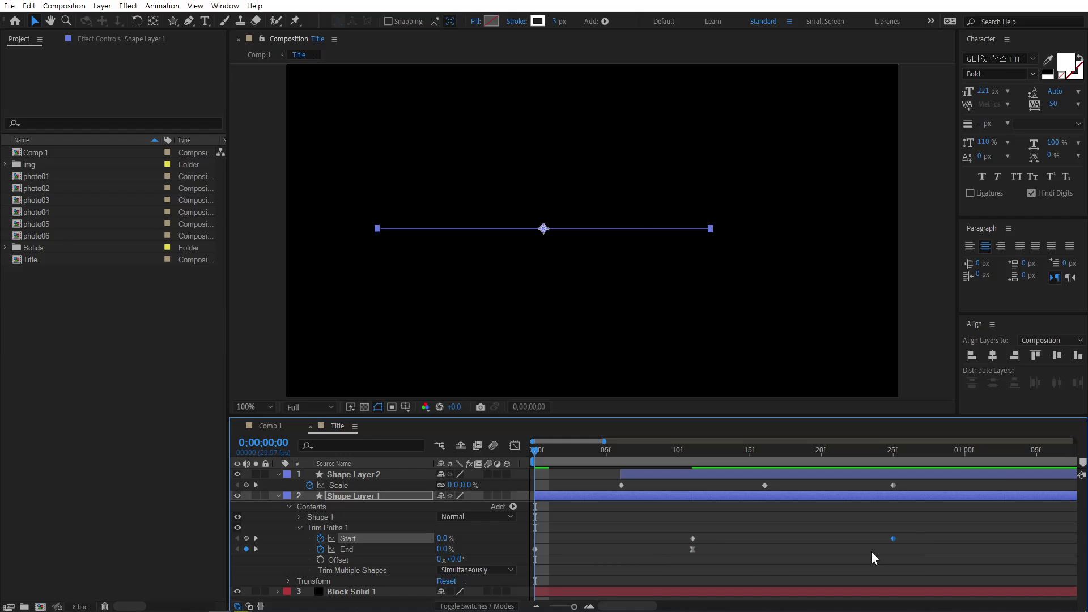
pyautogui.press('F9')
# - Apply Easy Ease to the star's Scale keyframe at 0;00;00;16 and preview the animation
pyautogui.click(777, 474)
pyautogui.moveTo(697, 454); pyautogui.dragTo(768, 453)
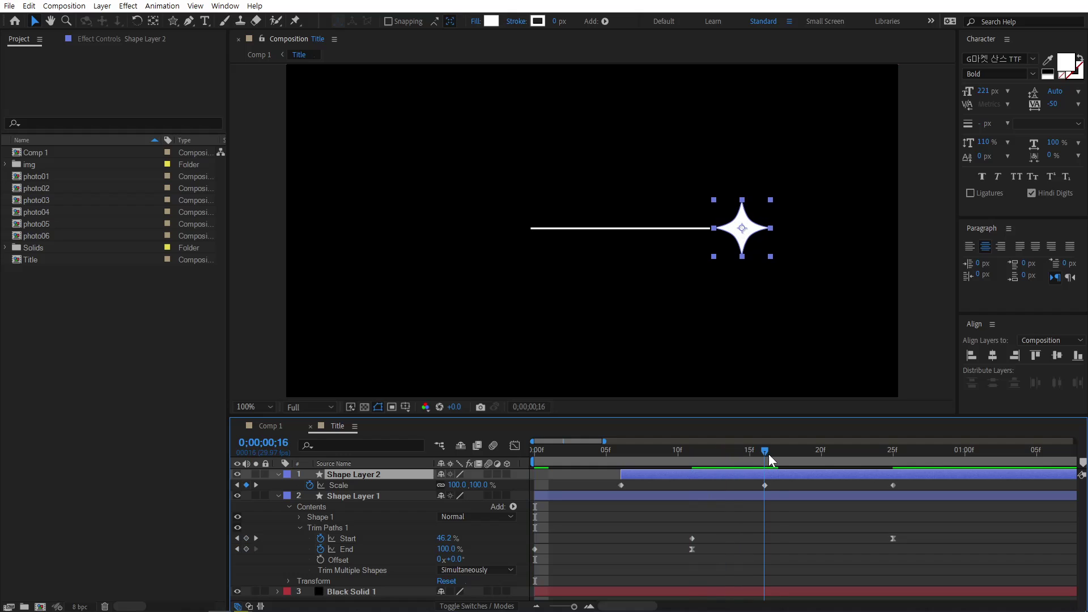
pyautogui.click(765, 485)
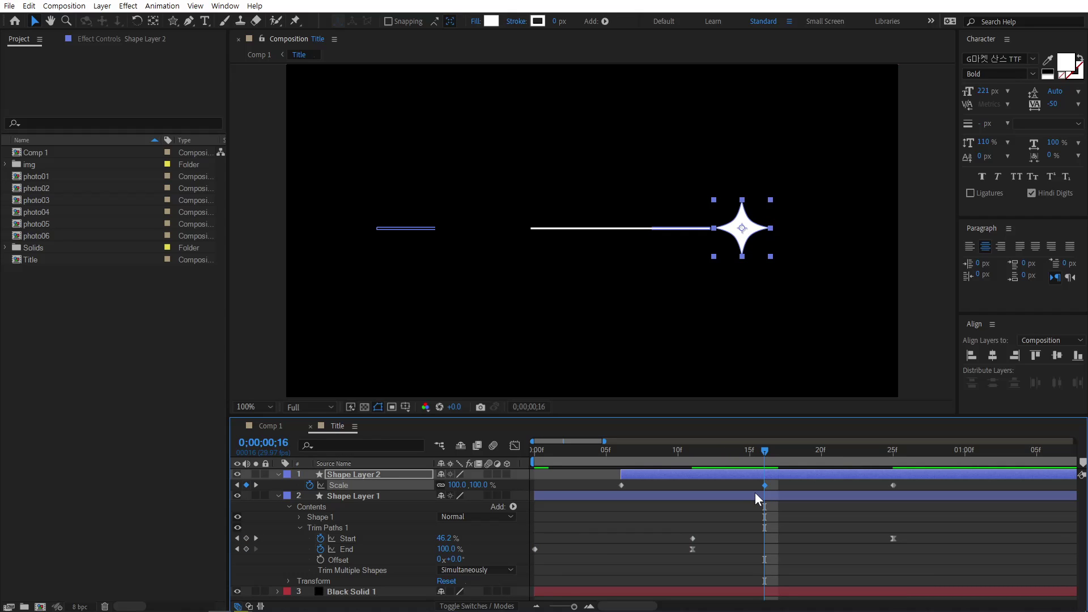
pyautogui.press('F9')
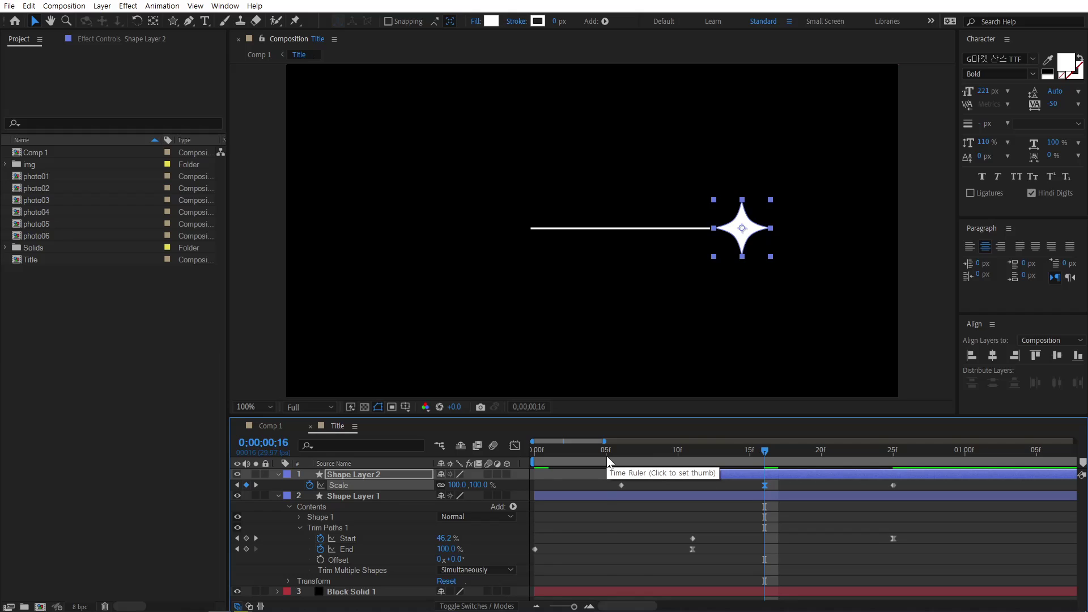
pyautogui.press('space')
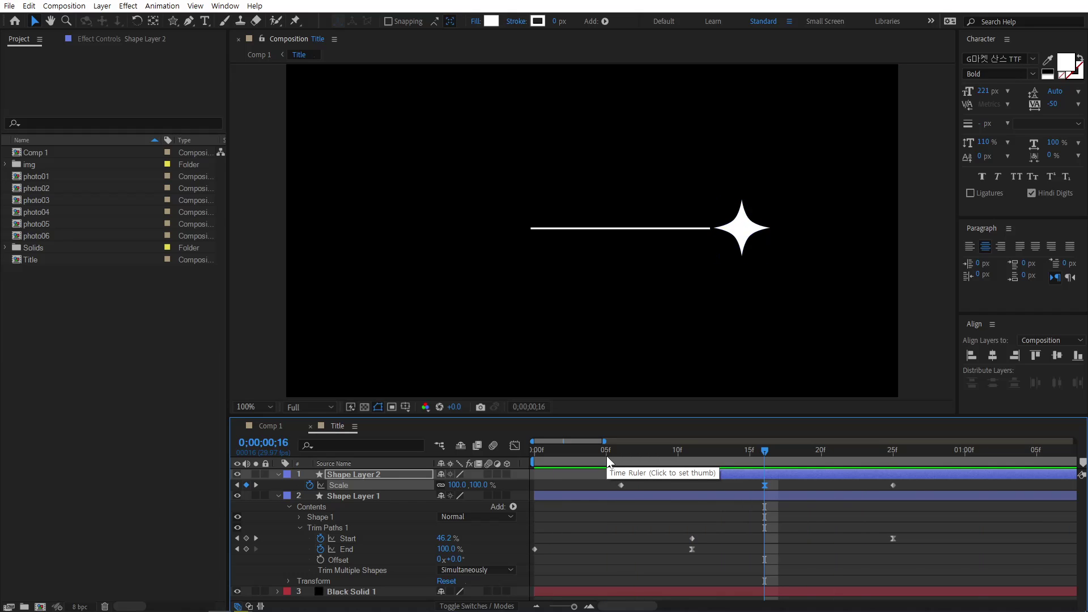
pyautogui.press('space')
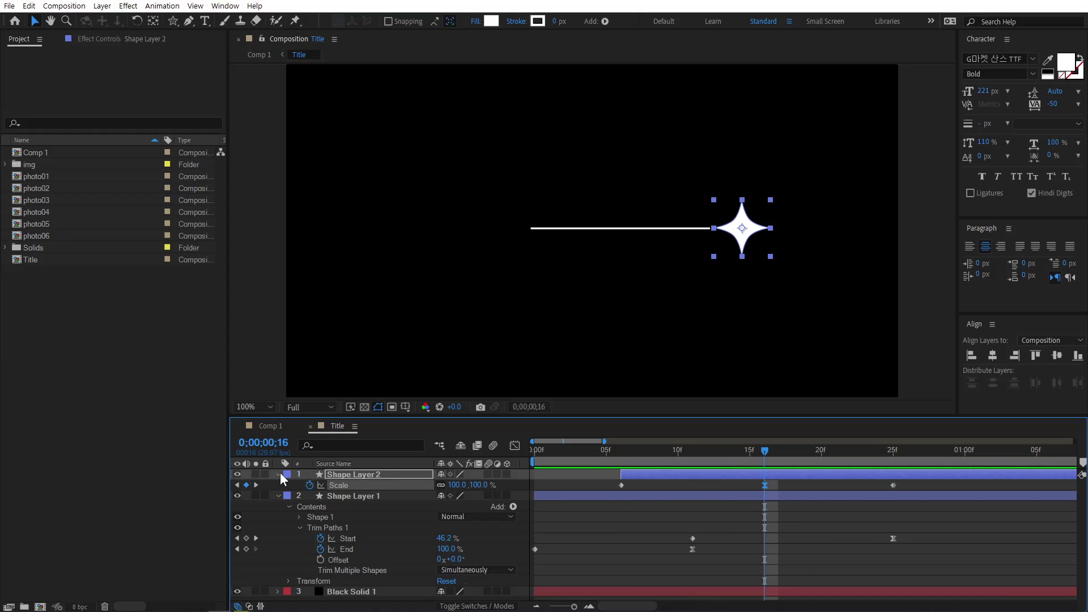
# - Collapse both shape layers' properties and examine the line and star motion within the whole Title frame
pyautogui.press('F2')
pyautogui.click(277, 495)
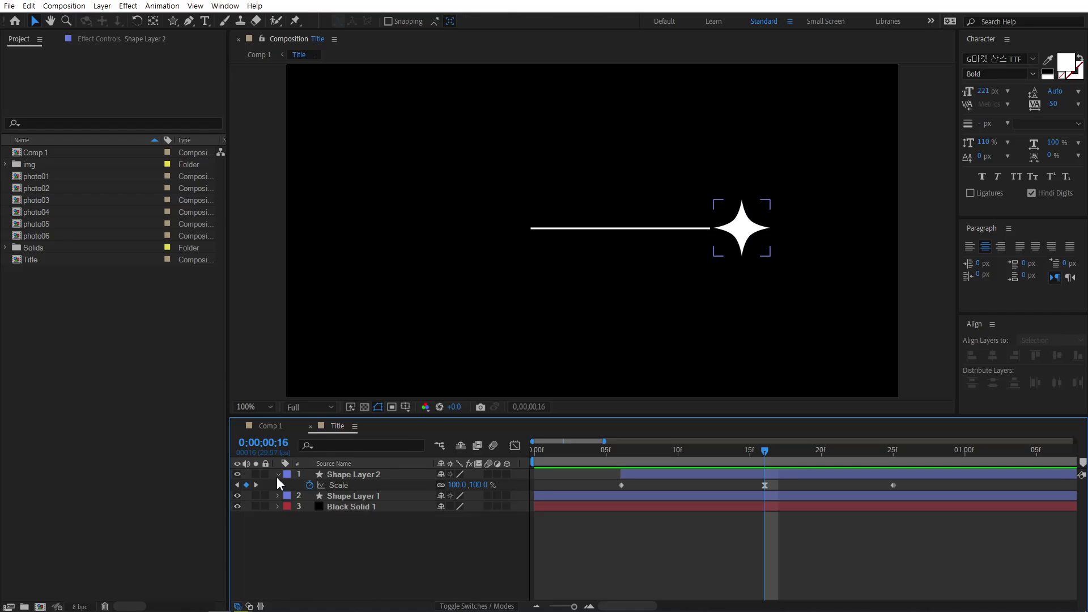
pyautogui.click(278, 474)
pyautogui.click(331, 547)
pyautogui.moveTo(558, 460); pyautogui.dragTo(799, 439)
pyautogui.press(',')
pyautogui.press(',')
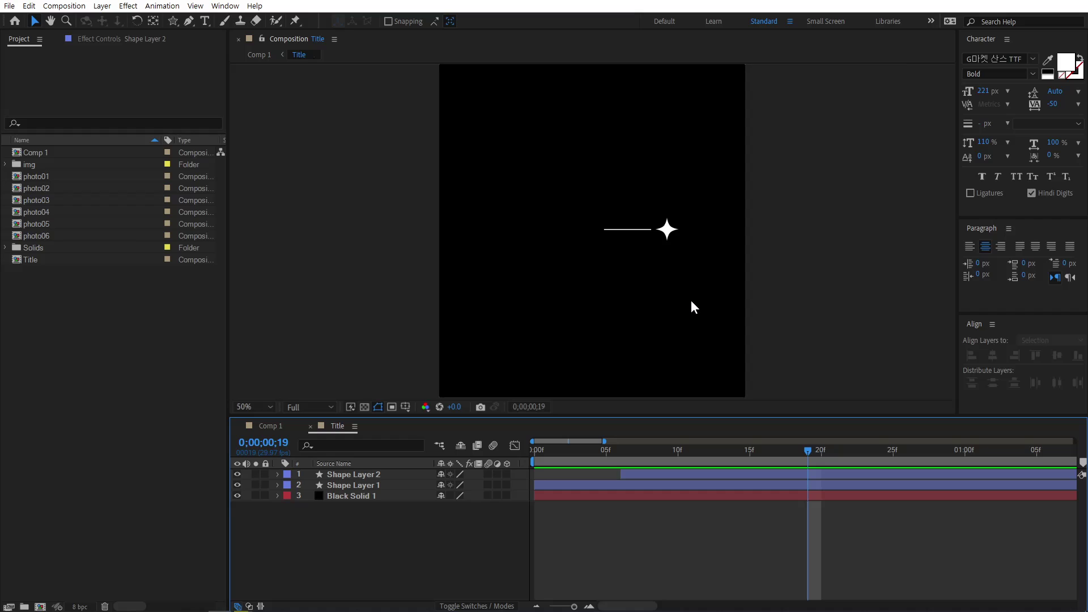
pyautogui.press(',')
pyautogui.click(664, 453)
pyautogui.moveTo(664, 453)
pyautogui.mouseDown()
pyautogui.moveTo(618, 454)
pyautogui.moveTo(676, 455)
pyautogui.mouseUp()
pyautogui.click(425, 497)
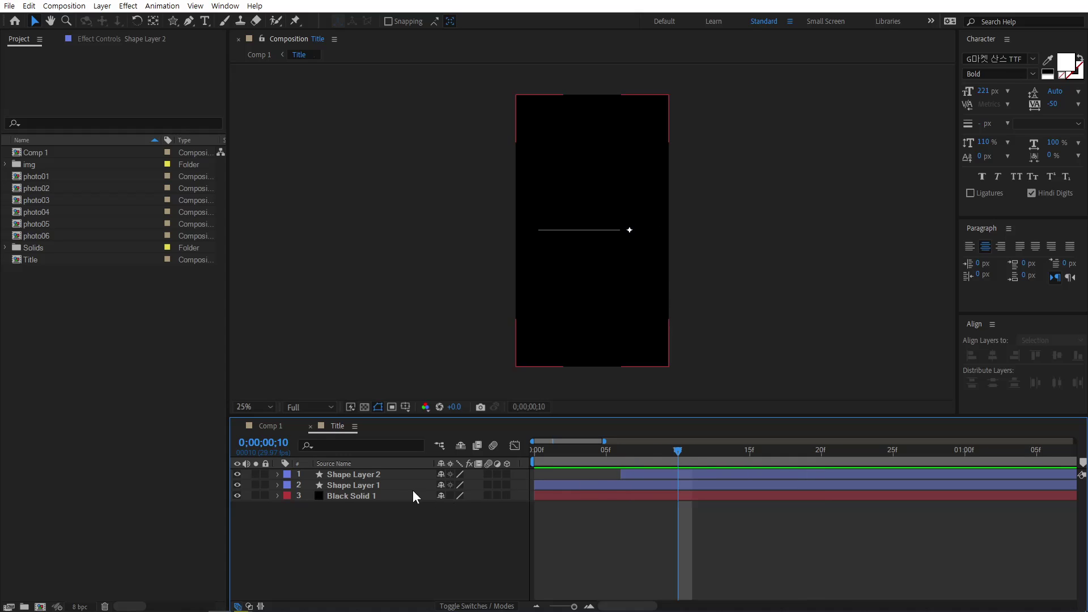
# - Pre-compose Shape Layer 1 and Shape Layer 2 as "star01", moving all attributes into the new composition
pyautogui.click(368, 474)
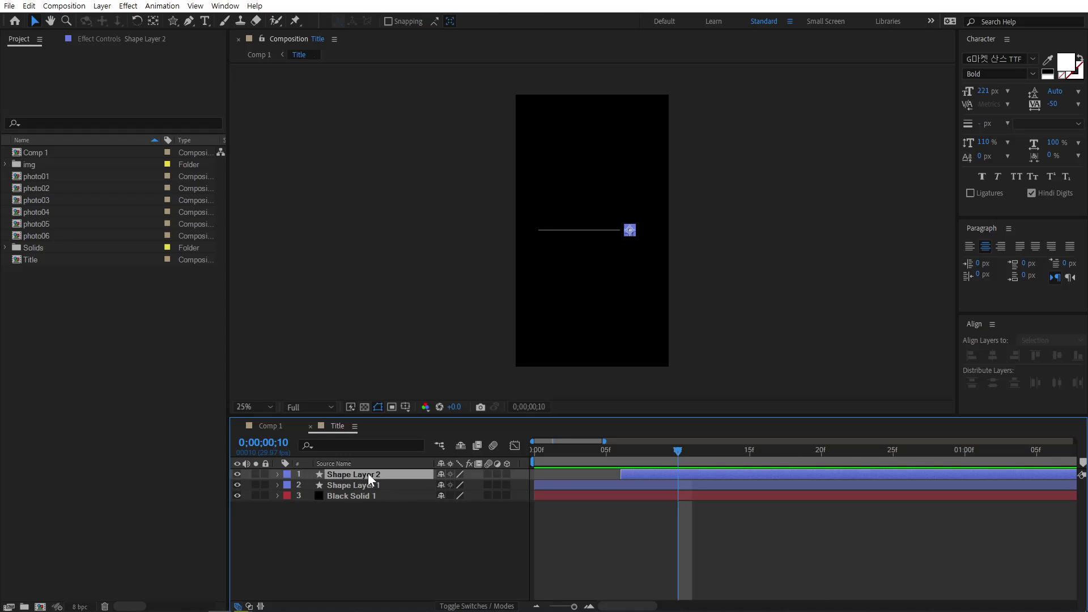
pyautogui.keyDown('shift'); pyautogui.click(366, 482); pyautogui.keyUp('shift')
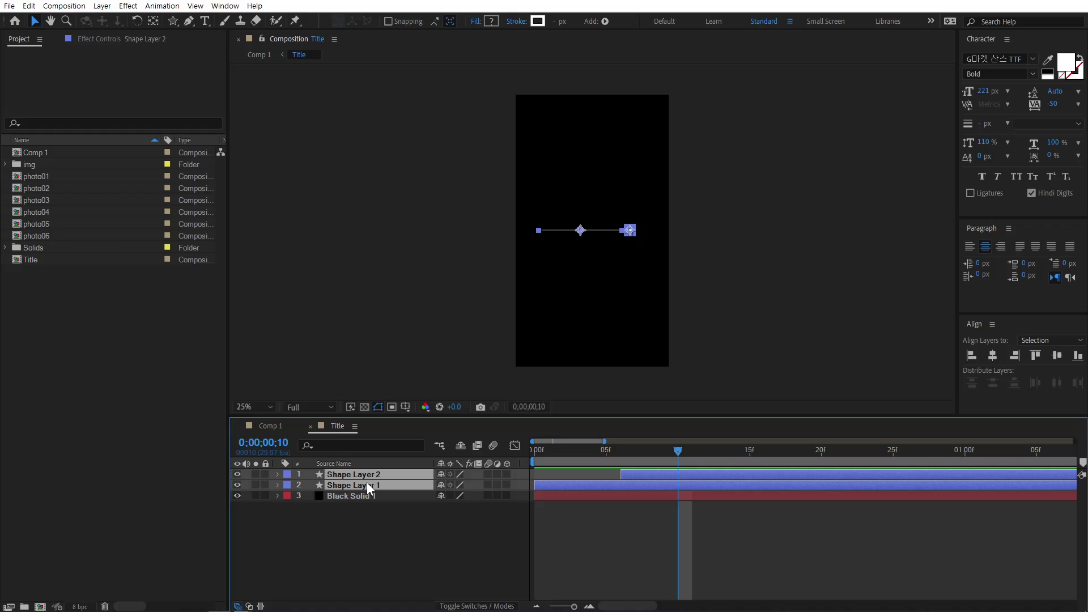
pyautogui.hotkey('ctrl', 'shift', 'c')
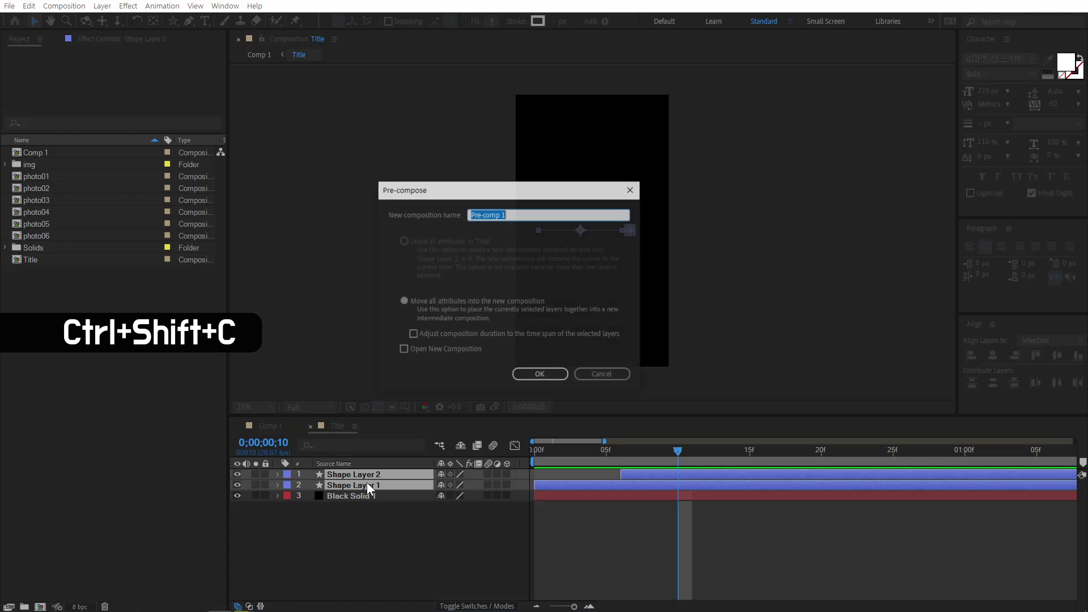
pyautogui.write('s')
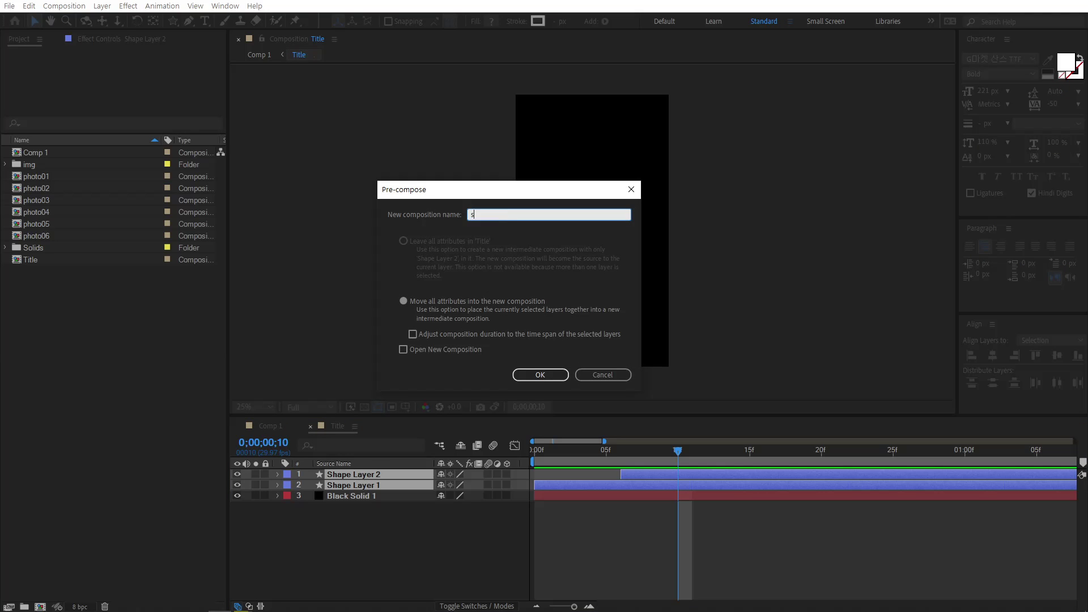
pyautogui.write('tar01')
pyautogui.click(489, 299)
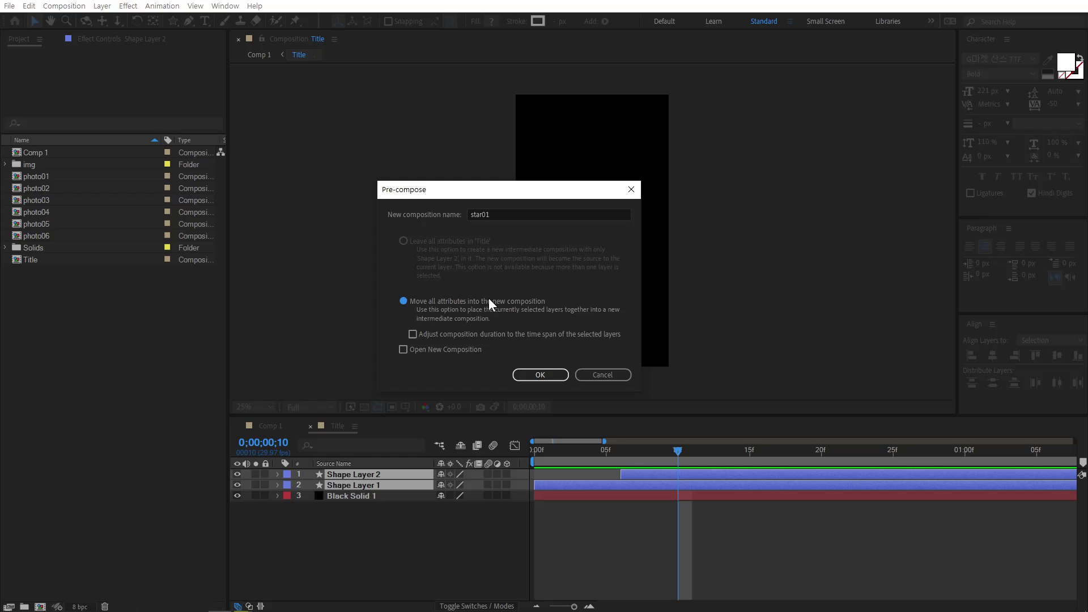
pyautogui.click(538, 375)
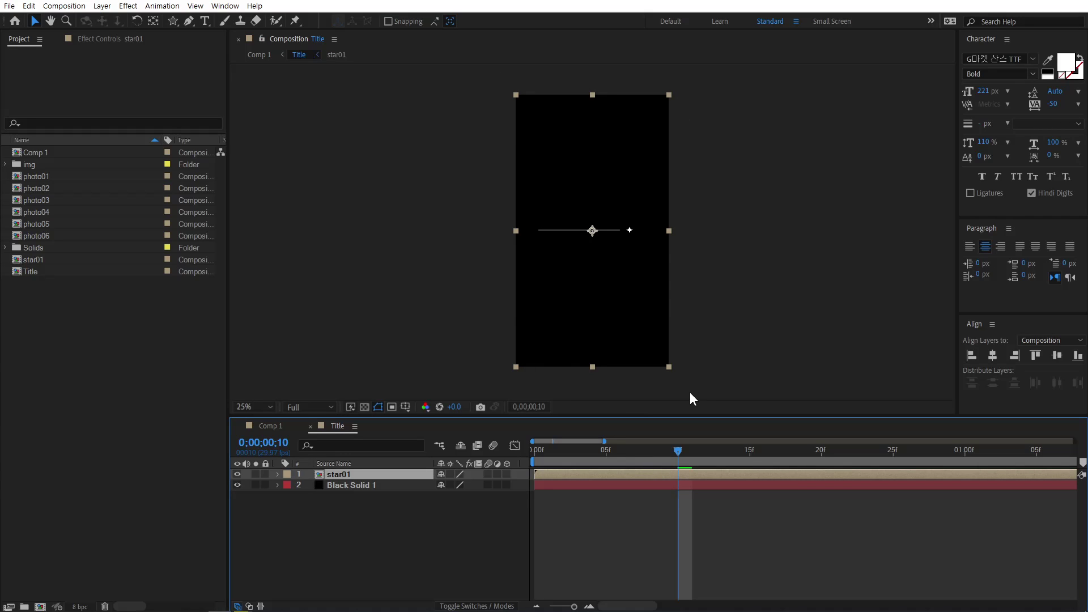
# - Open the star01 composition and show it at 50% magnification
pyautogui.press('/')
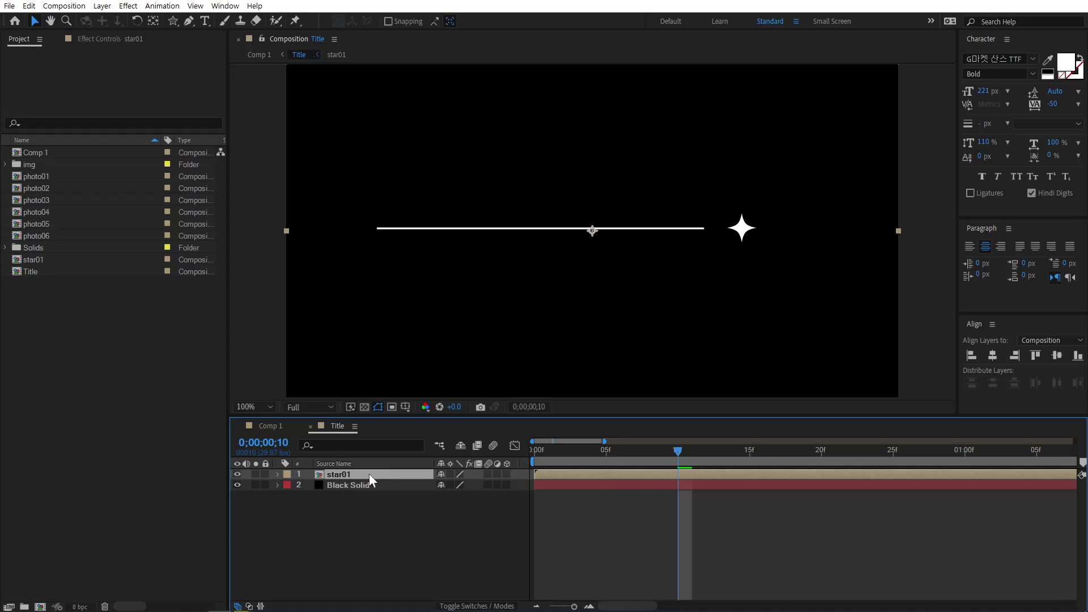
pyautogui.doubleClick(339, 475)
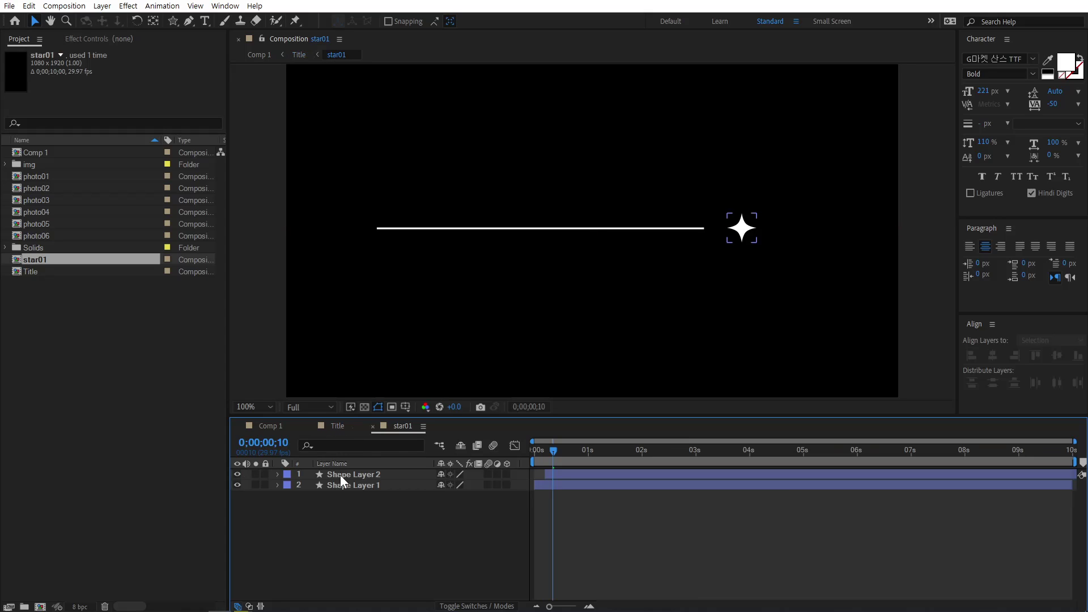
pyautogui.press(',')
pyautogui.press(',')
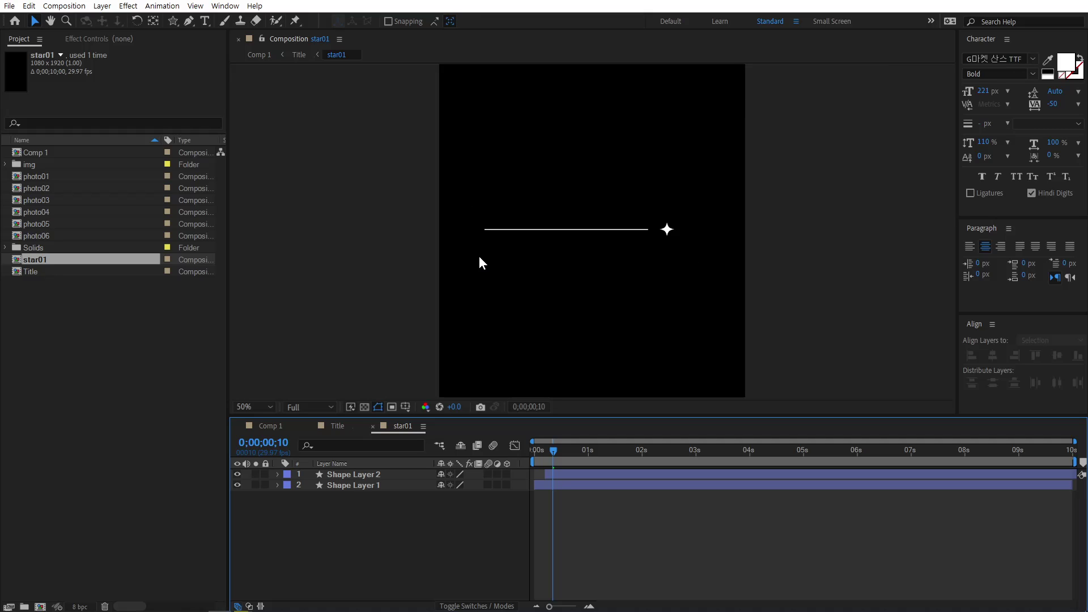
# - Crop the star01 composition to a region of interest drawn closely around the line and star
pyautogui.click(80, 7)
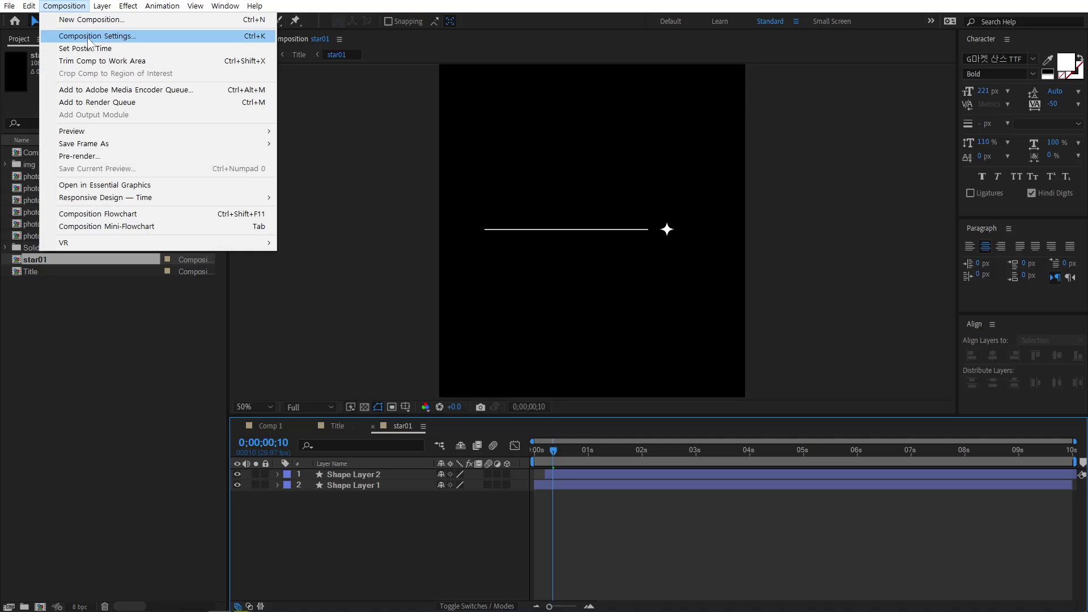
pyautogui.click(376, 458)
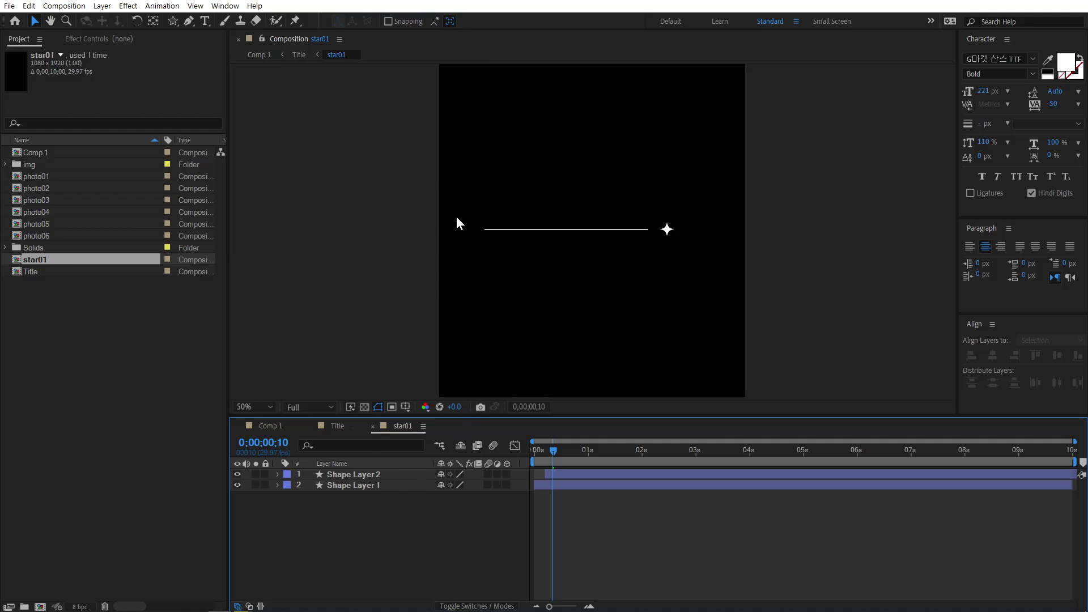
pyautogui.click(393, 408)
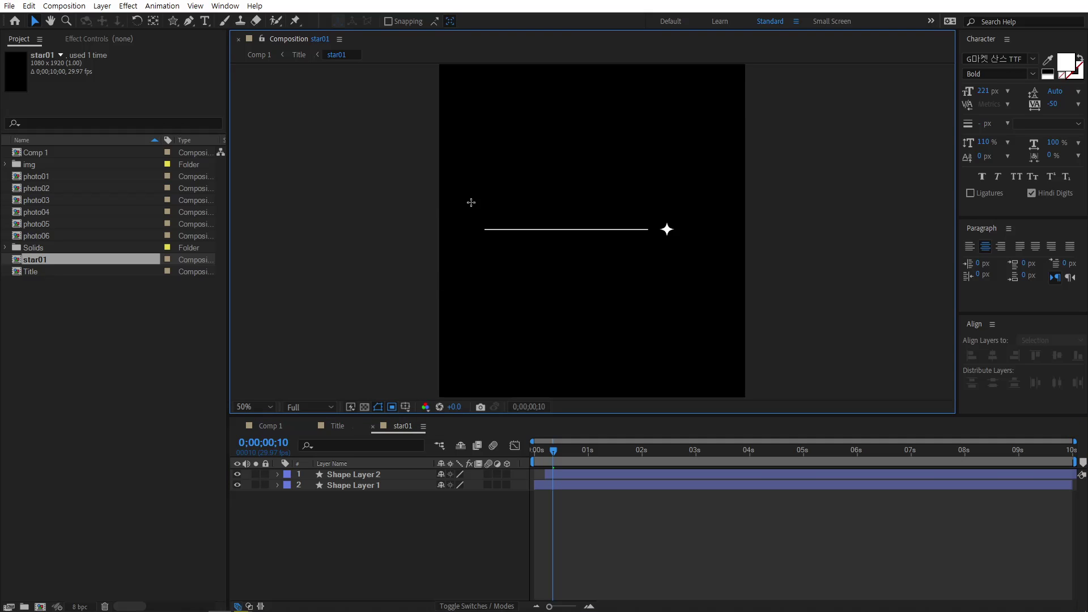
pyautogui.moveTo(470, 204); pyautogui.dragTo(480, 209)
pyautogui.moveTo(569, 237); pyautogui.dragTo(699, 257)
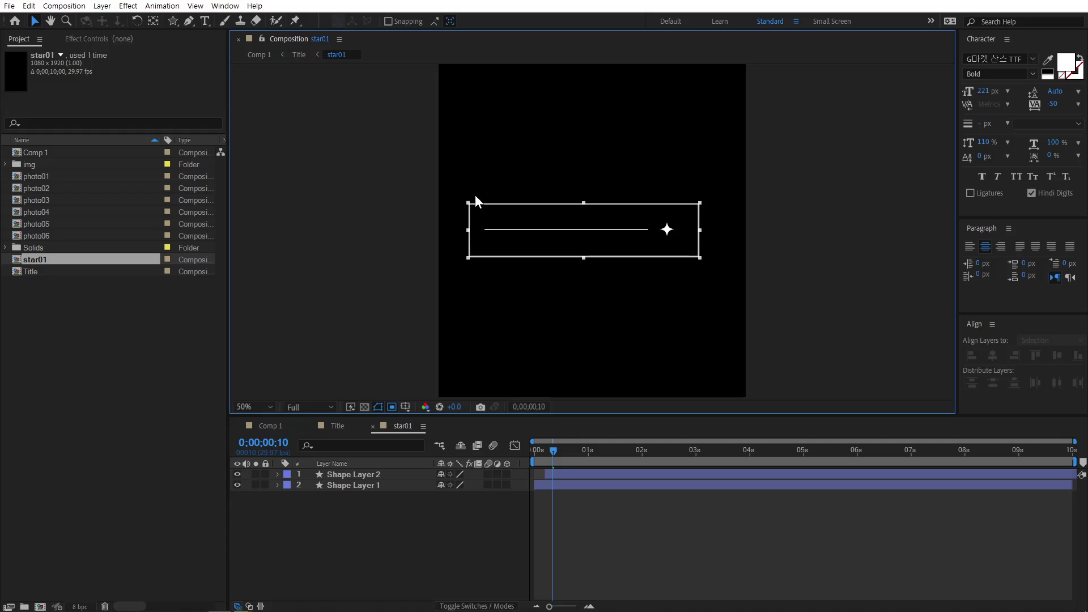
pyautogui.click(78, 7)
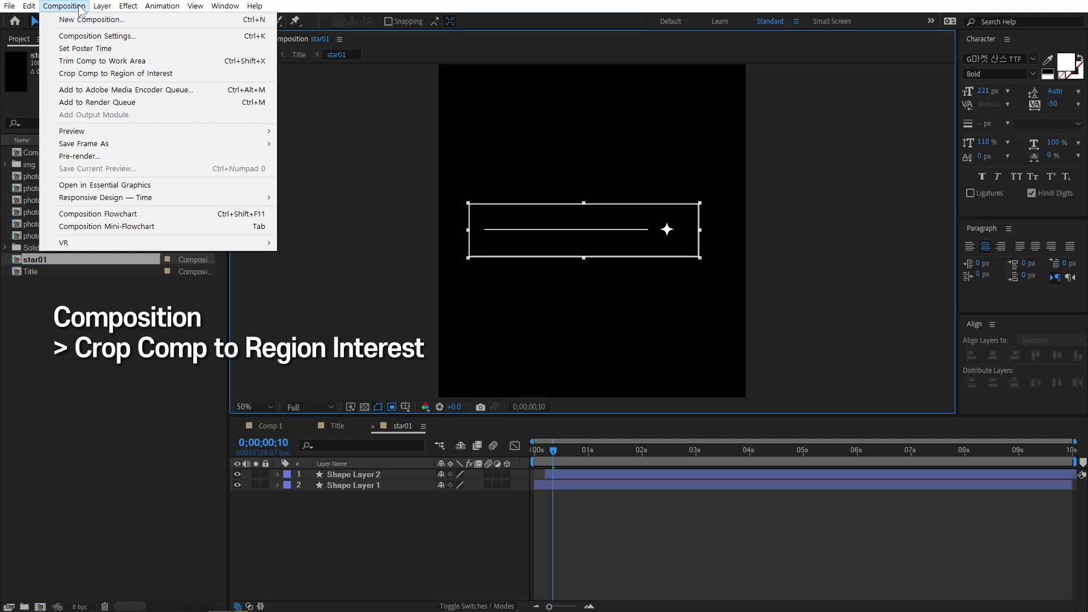
pyautogui.click(82, 74)
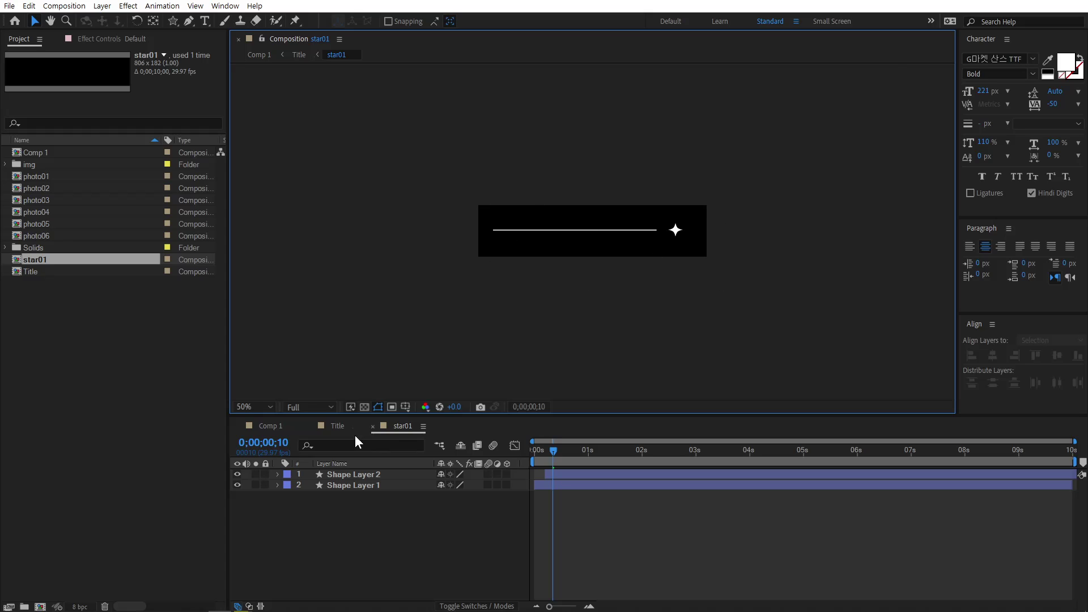
# - Move the star01 layer into the lower part of the Title composition
pyautogui.click(338, 427)
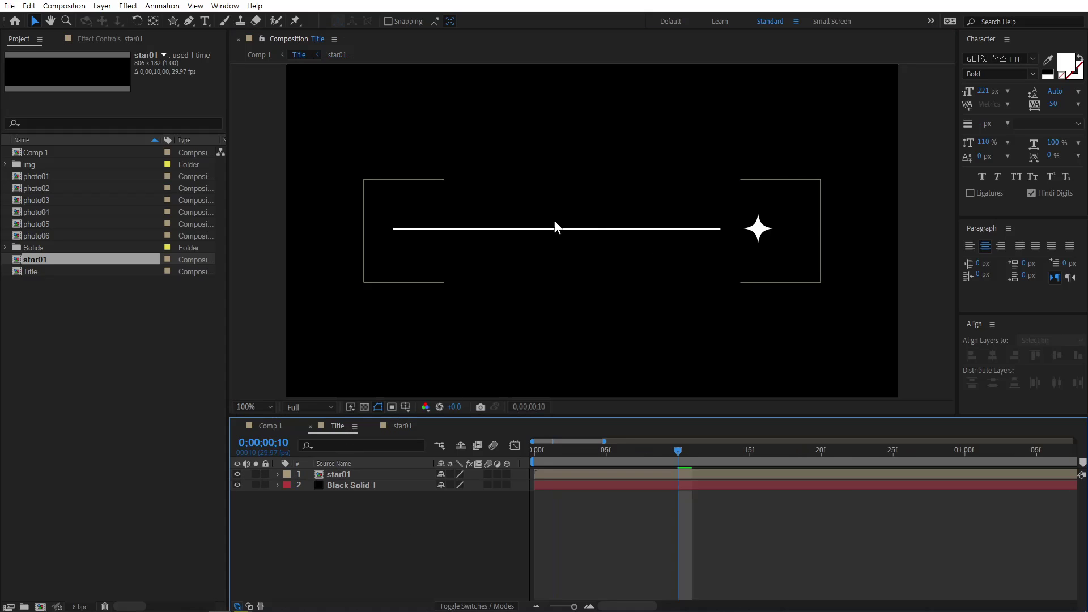
pyautogui.moveTo(579, 225); pyautogui.dragTo(671, 206)
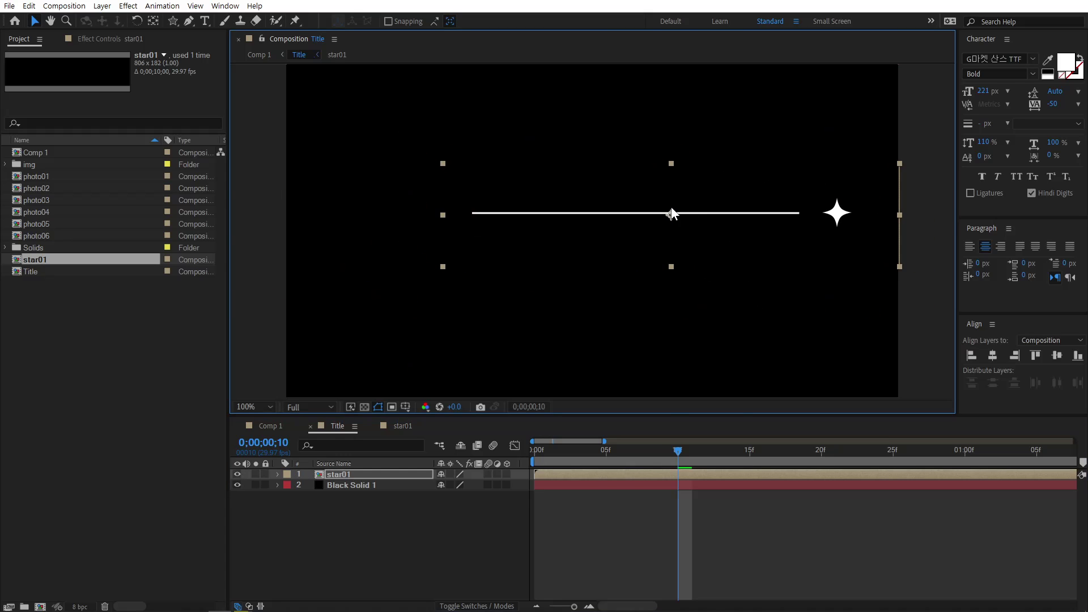
pyautogui.press(',')
pyautogui.press(',')
pyautogui.press(',')
pyautogui.press(',')
pyautogui.press('.')
pyautogui.press('.')
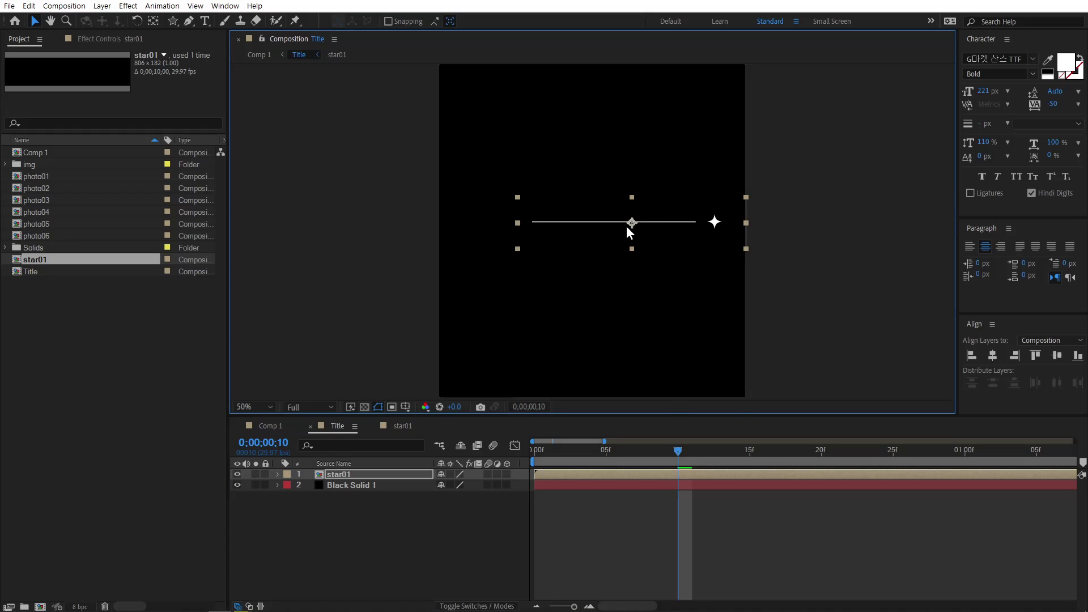
pyautogui.moveTo(684, 226); pyautogui.dragTo(584, 374)
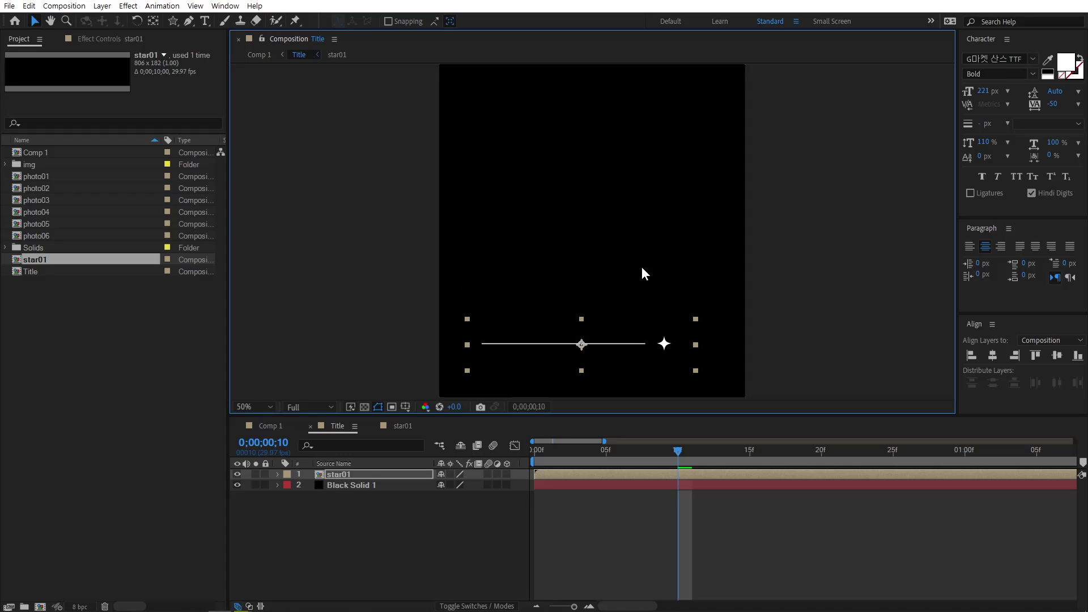
pyautogui.moveTo(638, 284); pyautogui.dragTo(687, 178)
pyautogui.press(',')
pyautogui.press(',')
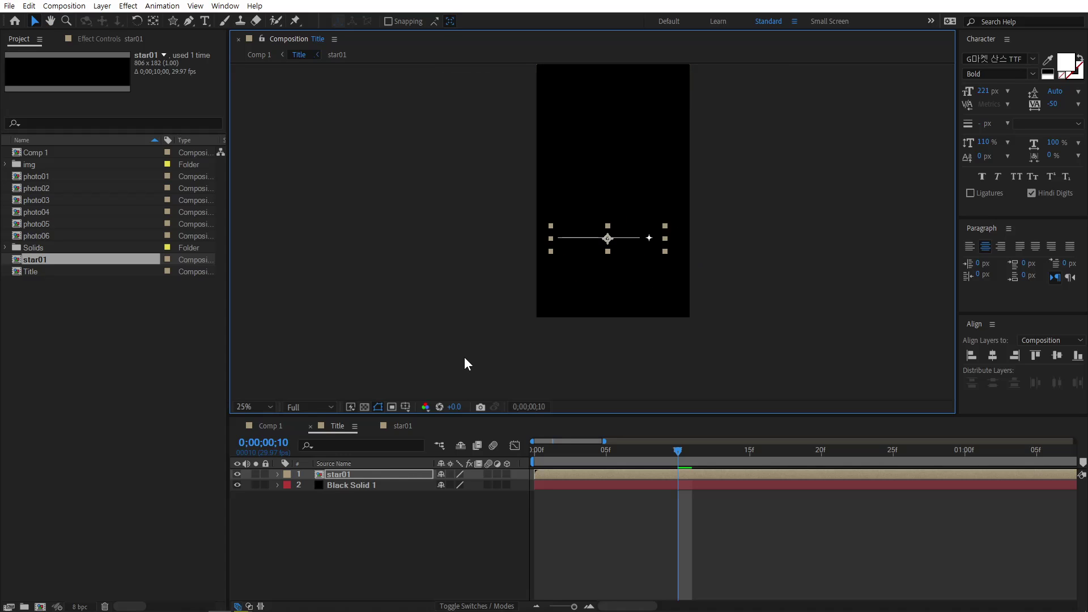
# - Turn on the title/action safe guides for the Title composition and deselect the star01 layer
pyautogui.click(403, 407)
pyautogui.click(448, 418)
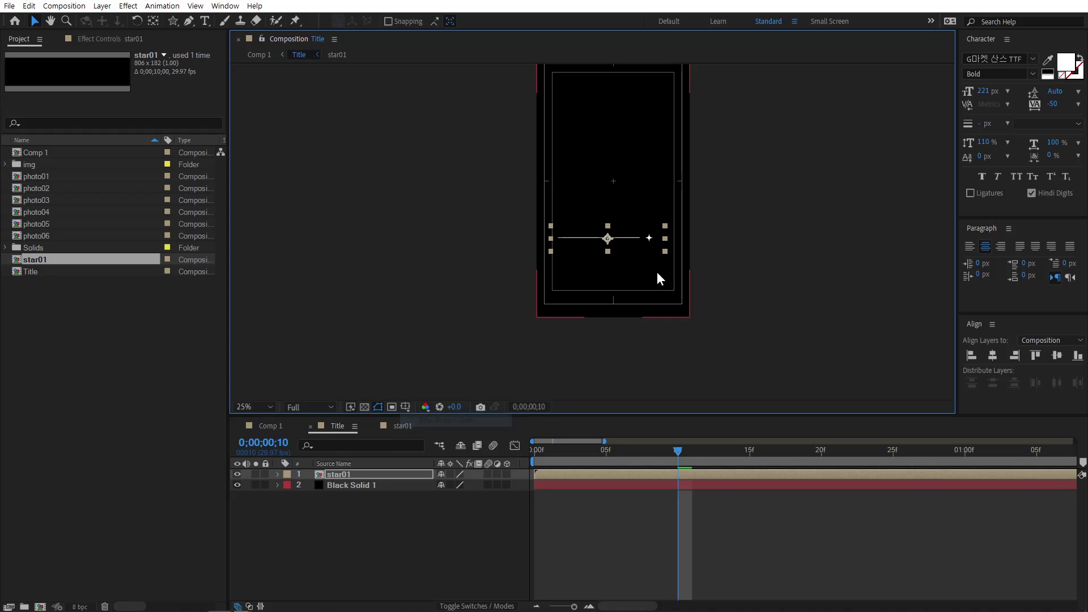
pyautogui.scroll(2, 703, 295)
pyautogui.scroll(1, 650, 277)
pyautogui.scroll(-1, 648, 270)
pyautogui.hotkey('ctrl', 'shift', 'a')
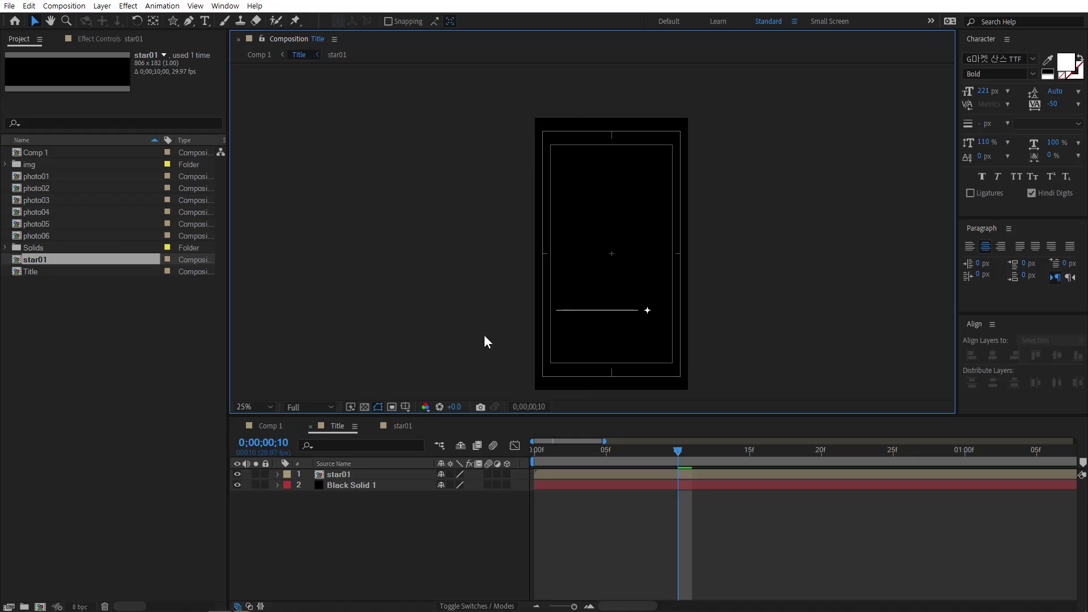
# - Add a text layer reading "뜻밖의 여정" near the middle of the Title composition
pyautogui.click(380, 513)
pyautogui.click(206, 21)
pyautogui.click(567, 264)
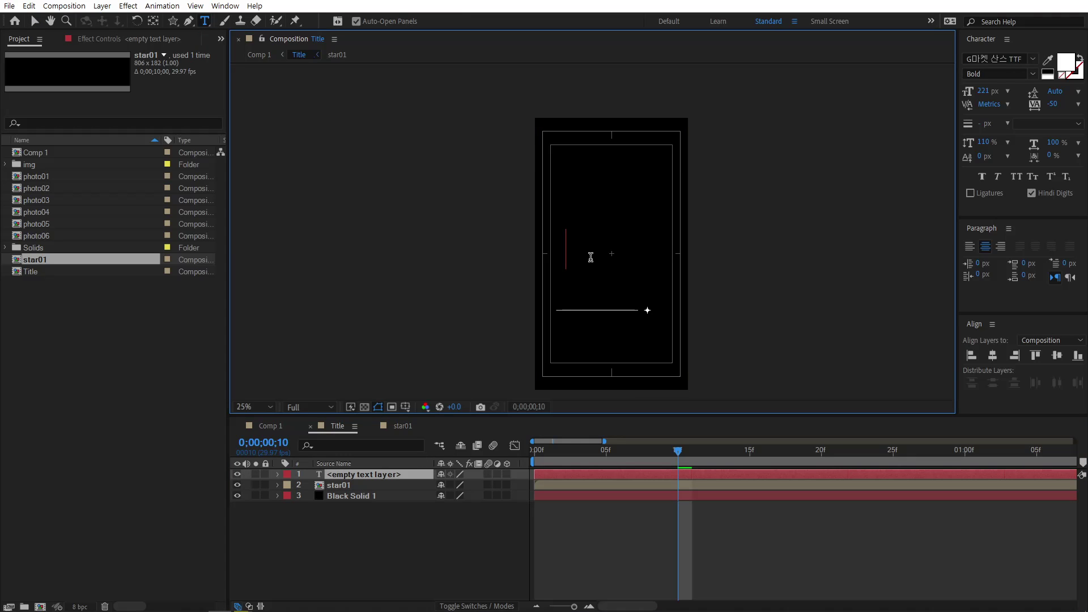
pyautogui.write('뜻')
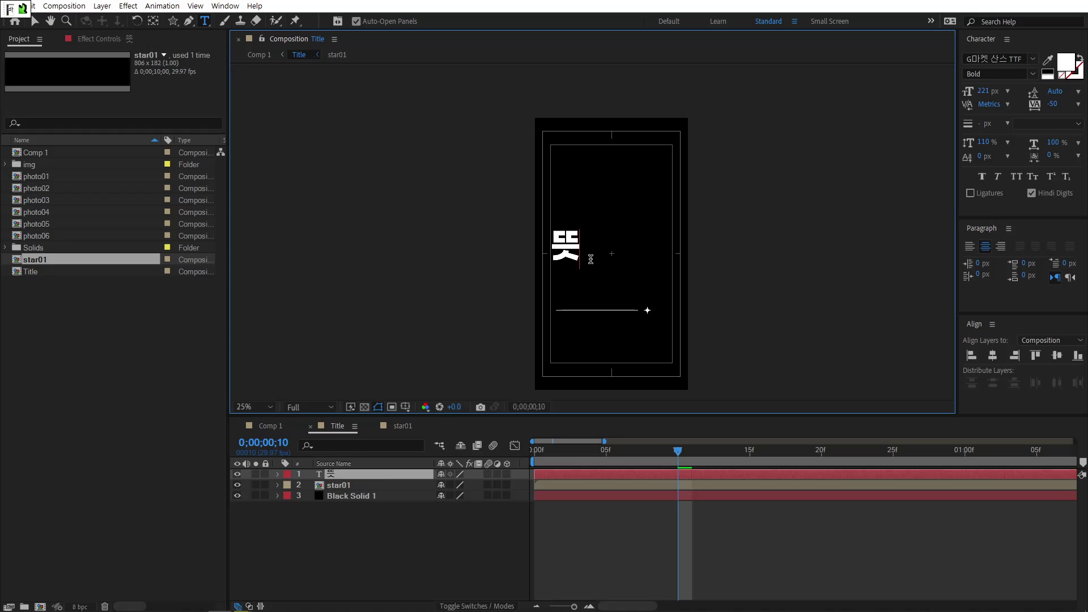
pyautogui.write('밖의 여')
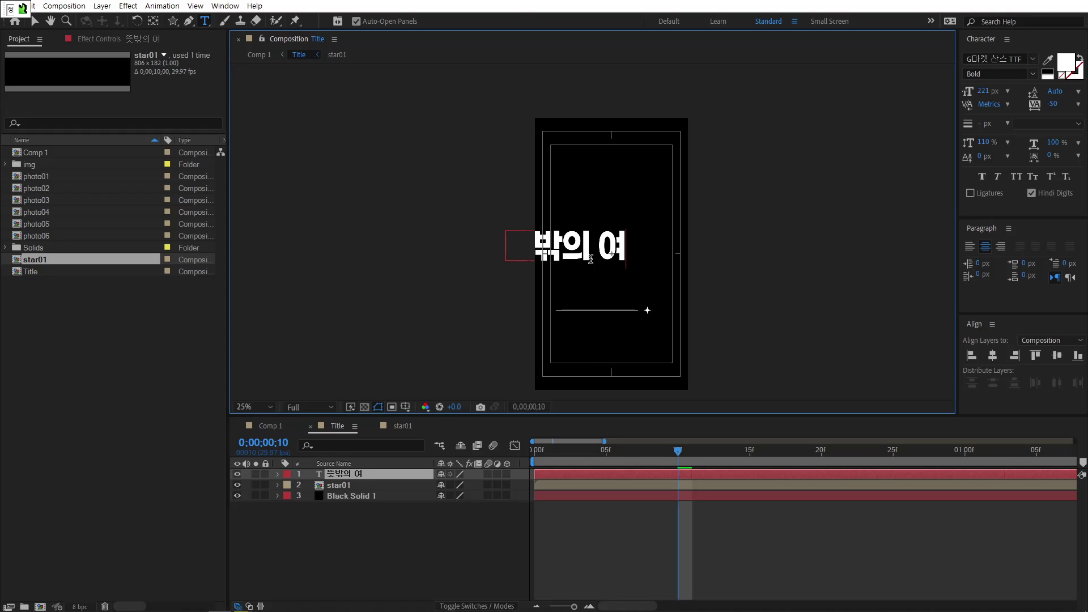
pyautogui.write('정')
# - Set the title text's font size to 120 px and centre the text in the composition
pyautogui.click(33, 20)
pyautogui.moveTo(986, 91); pyautogui.dragTo(850, 206)
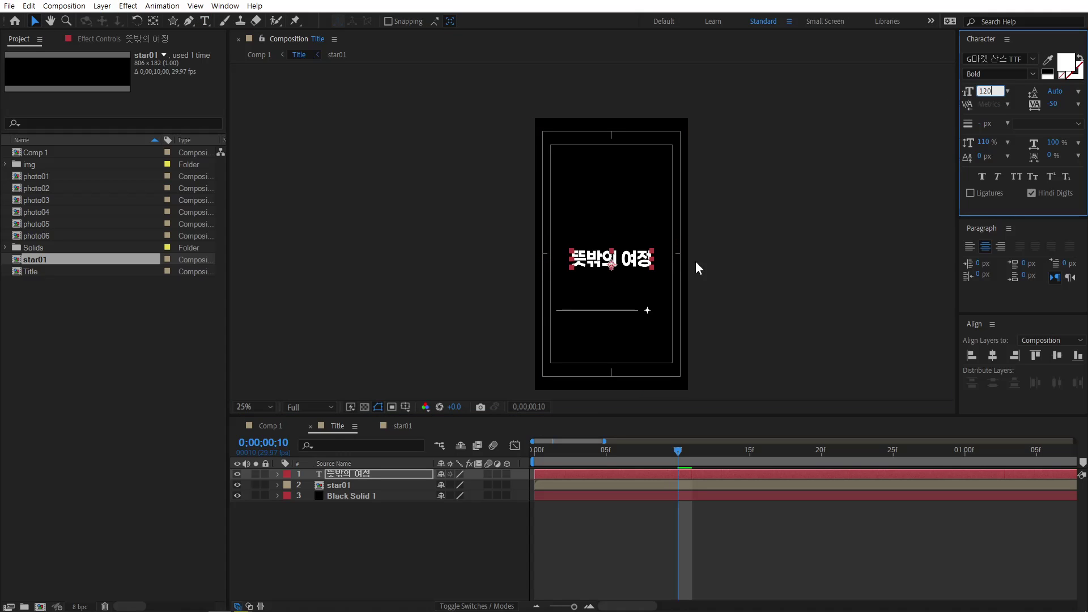
pyautogui.scroll(1, 595, 241)
pyautogui.moveTo(649, 275); pyautogui.dragTo(652, 275)
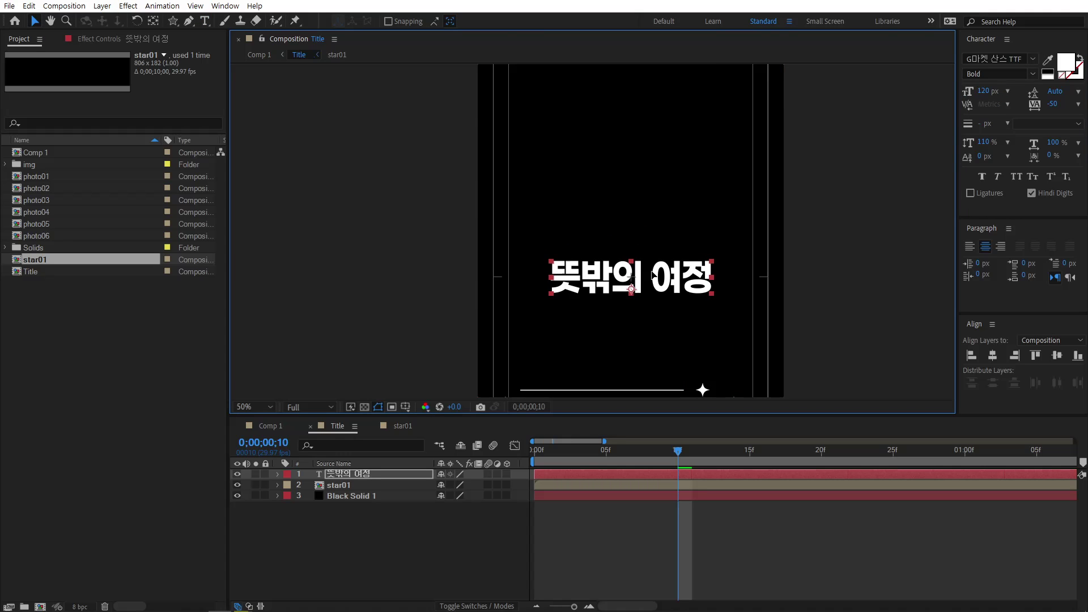
pyautogui.click(1051, 358)
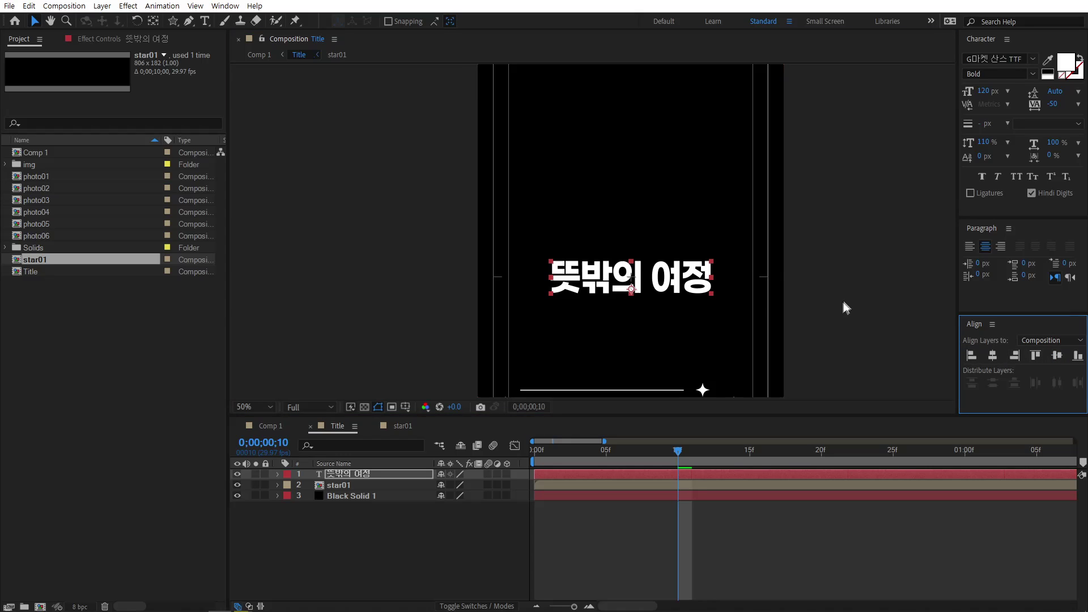
# - Change the title text's font style to Medium and deselect the text layer
pyautogui.click(1030, 74)
pyautogui.click(985, 97)
pyautogui.click(801, 282)
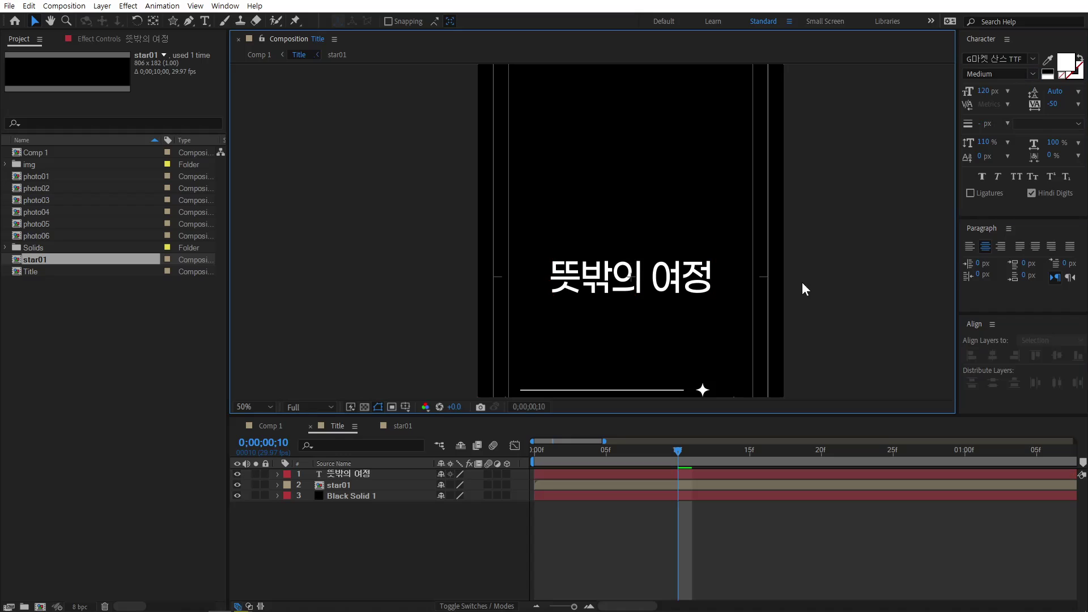
# - With the line and star showing at 0;00;00;16, set the star01 layer's Rotation to -45°
pyautogui.press(',')
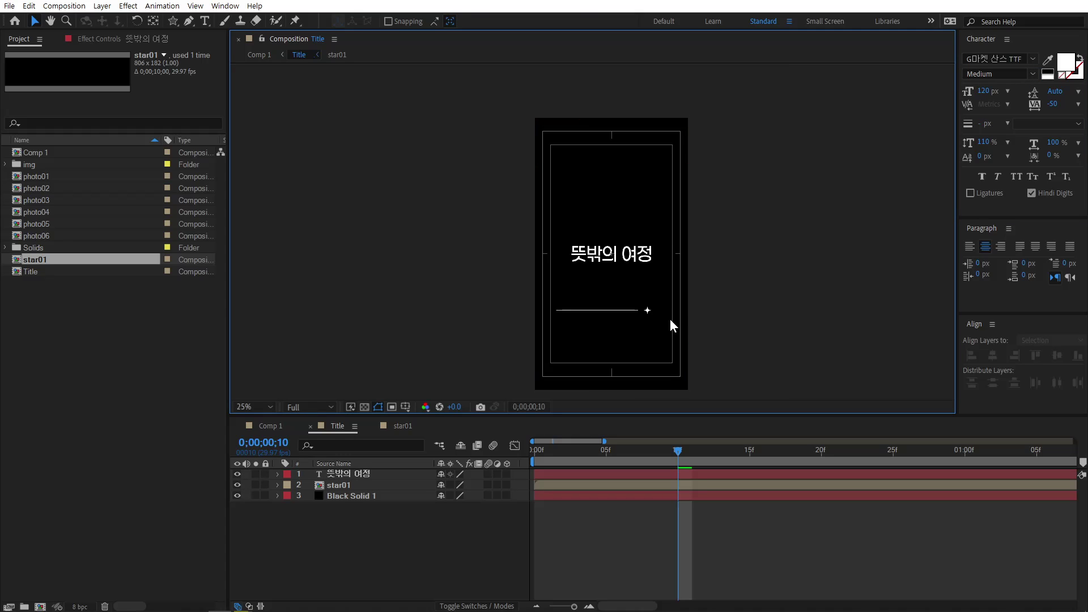
pyautogui.click(610, 311)
pyautogui.moveTo(604, 451); pyautogui.dragTo(764, 457)
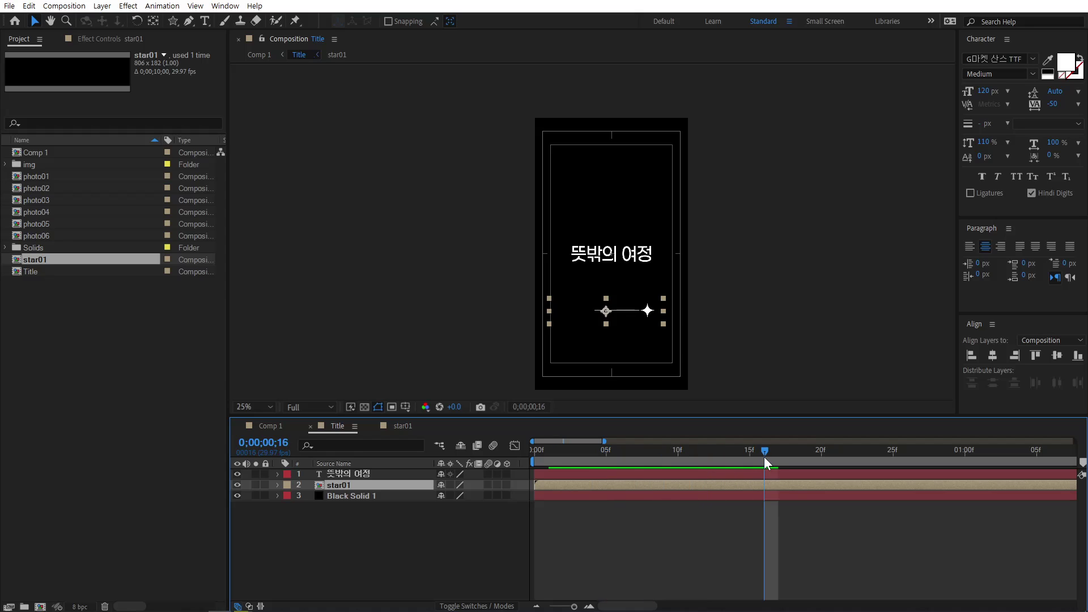
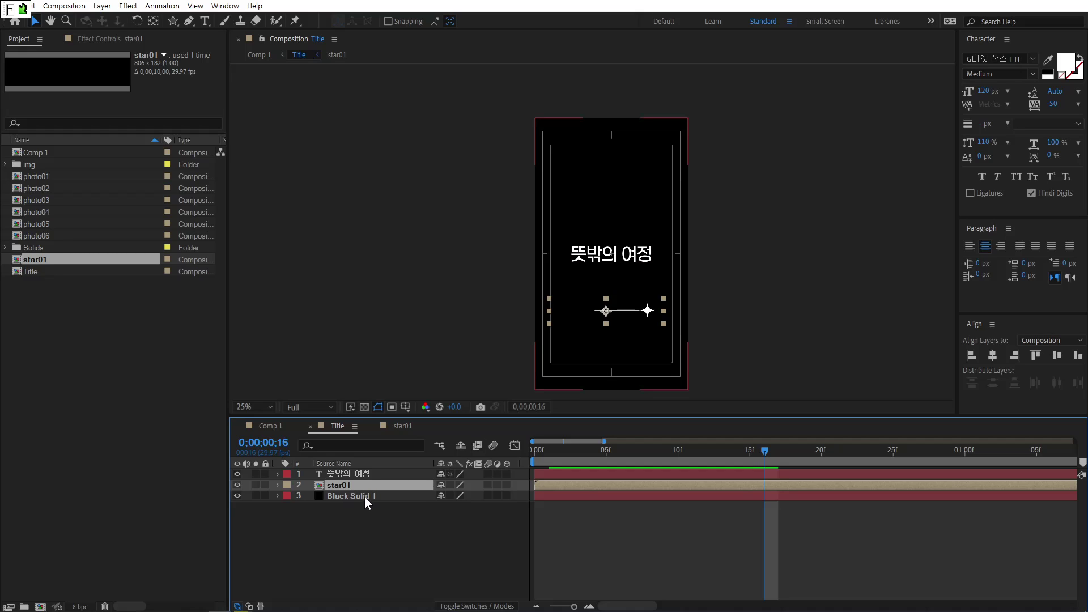
pyautogui.press('r')
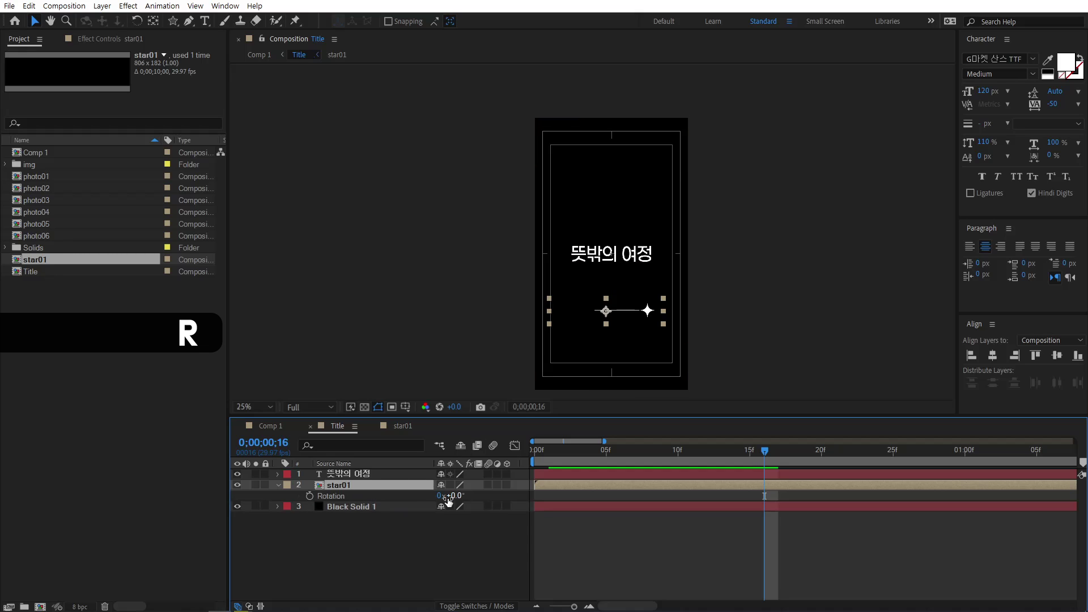
pyautogui.click(452, 497)
pyautogui.write('-45')
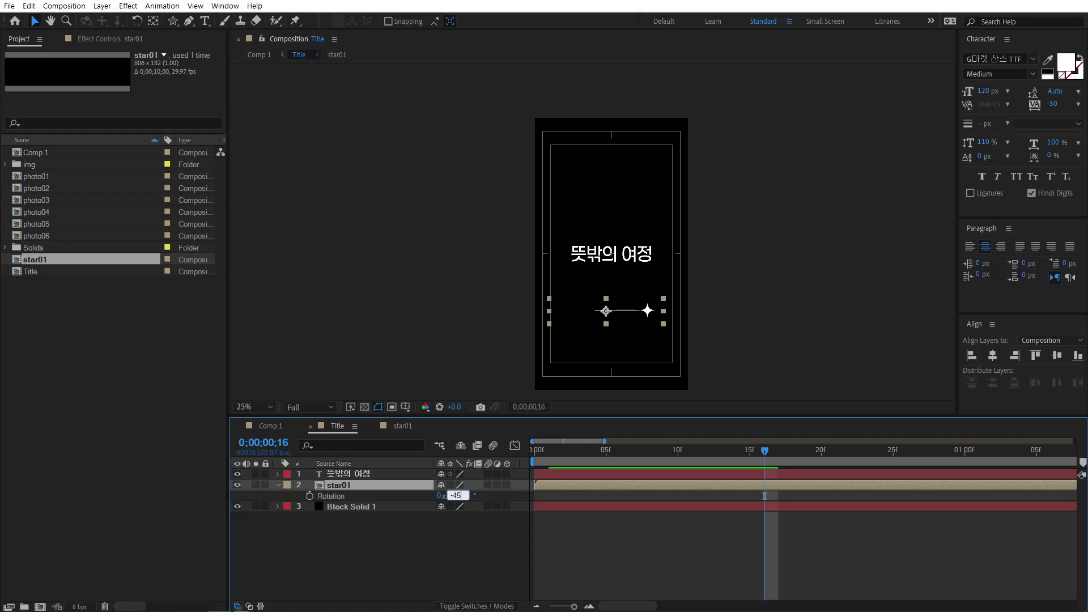
pyautogui.press('Return')
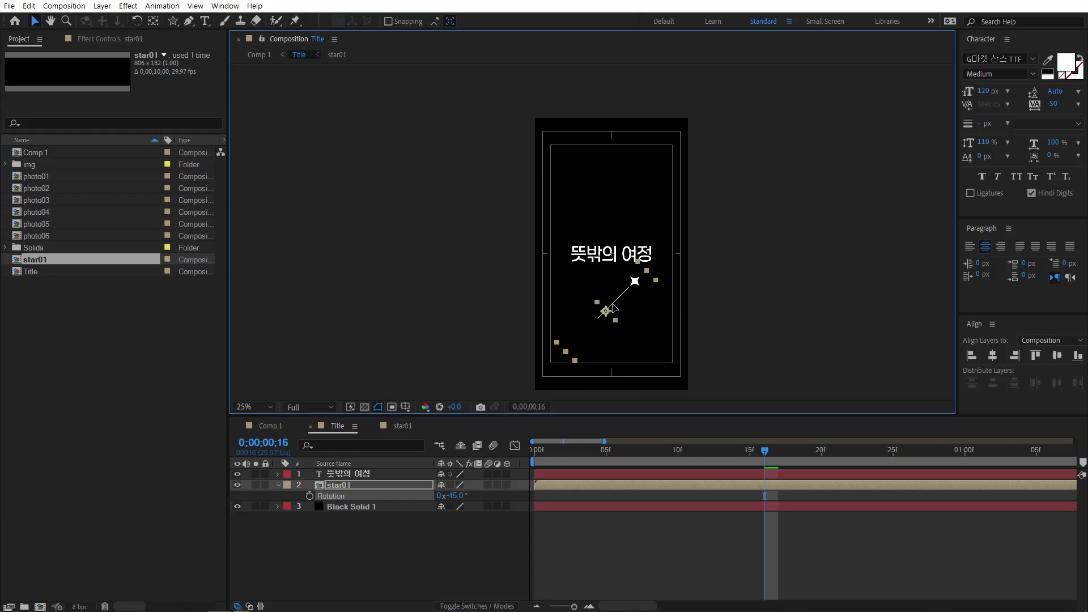
# - Set the star01 layer's Scale to 80% and move it slightly up towards the title text
pyautogui.scroll(1, 604, 304)
pyautogui.moveTo(590, 266); pyautogui.dragTo(539, 172)
pyautogui.moveTo(598, 230); pyautogui.dragTo(599, 182)
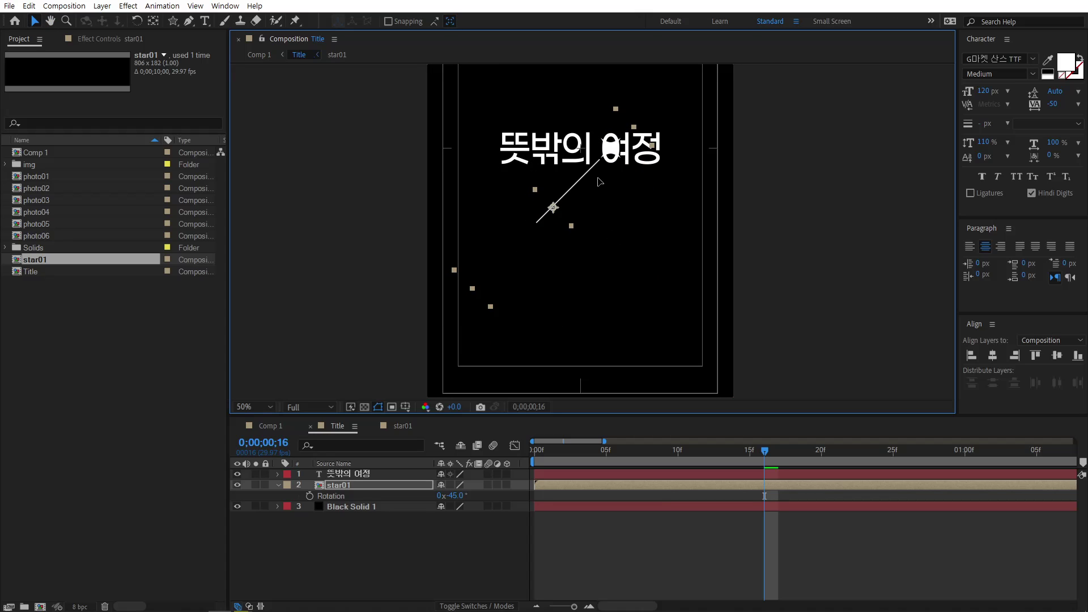
pyautogui.click(333, 486)
pyautogui.press('s')
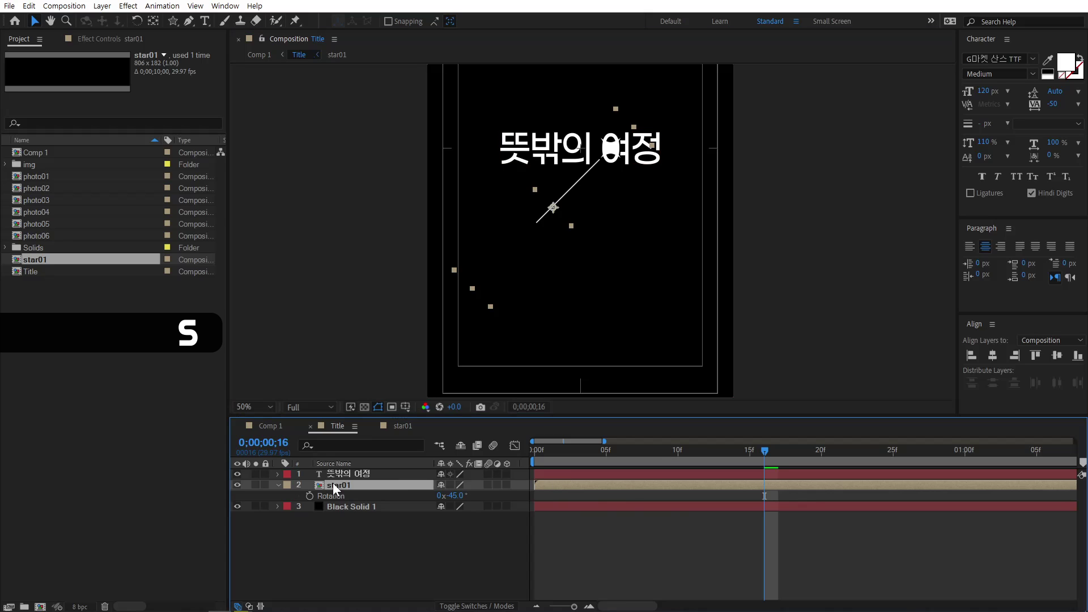
pyautogui.click(455, 495)
pyautogui.write('80')
pyautogui.press('Return')
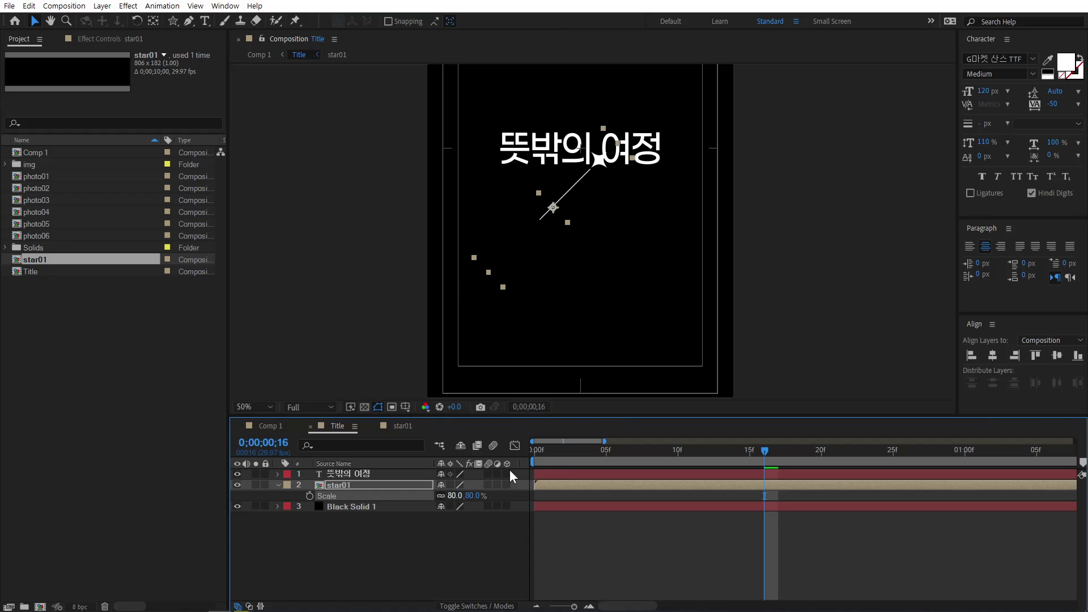
pyautogui.moveTo(565, 193); pyautogui.dragTo(576, 180)
# - Duplicate the star01 layer and place the copy just below the original, checking both at 0;00;00;12
pyautogui.moveTo(541, 451); pyautogui.dragTo(635, 470)
pyautogui.scroll(-2, 616, 283)
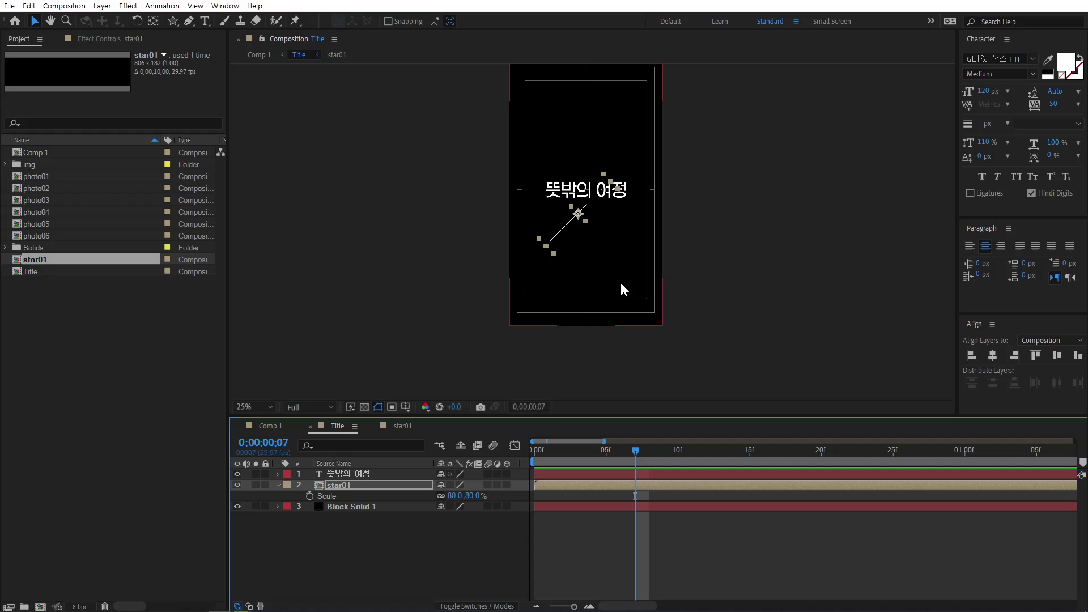
pyautogui.scroll(2, 642, 256)
pyautogui.click(540, 215)
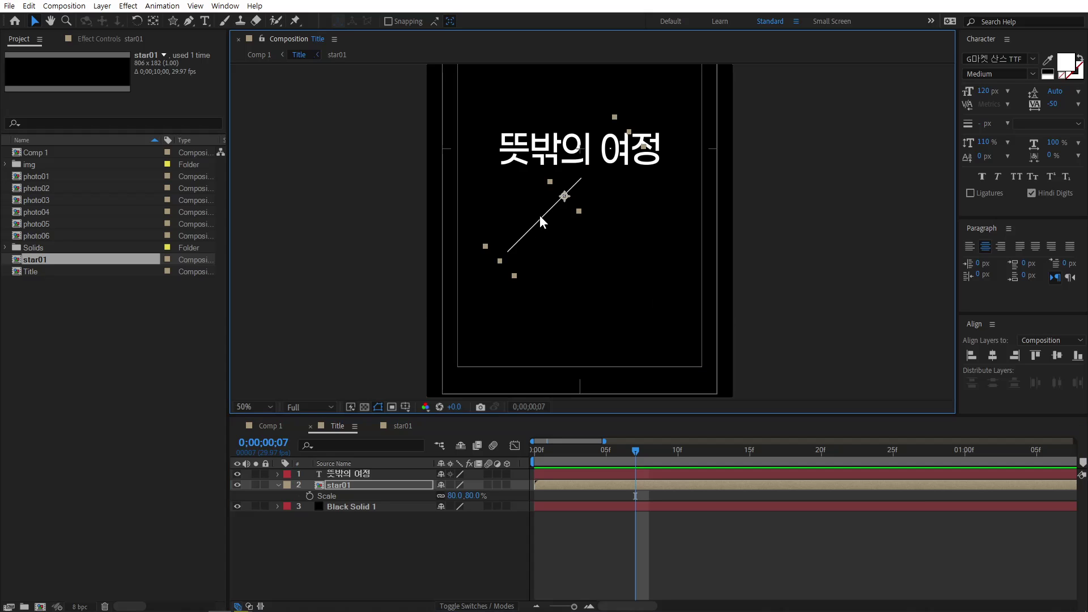
pyautogui.hotkey('ctrl', 'd')
pyautogui.moveTo(550, 211); pyautogui.dragTo(537, 273)
pyautogui.moveTo(635, 450); pyautogui.dragTo(704, 441)
pyautogui.click(576, 231)
pyautogui.moveTo(575, 232); pyautogui.dragTo(573, 225)
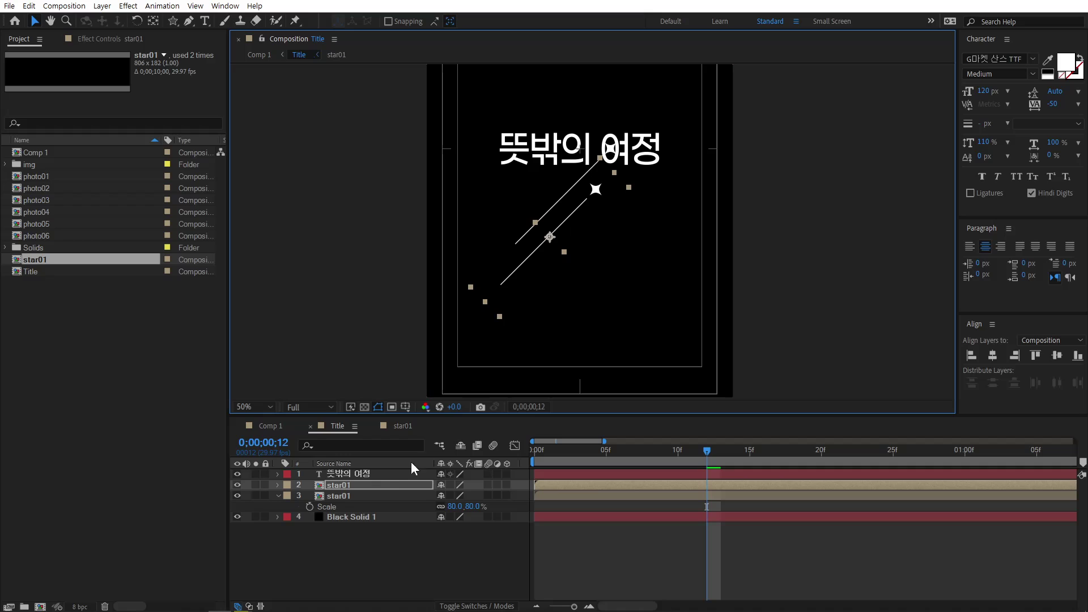
# - Set the lower star01 copy's Scale to 70% and adjust its position beside the original line
pyautogui.click(349, 481)
pyautogui.press('s')
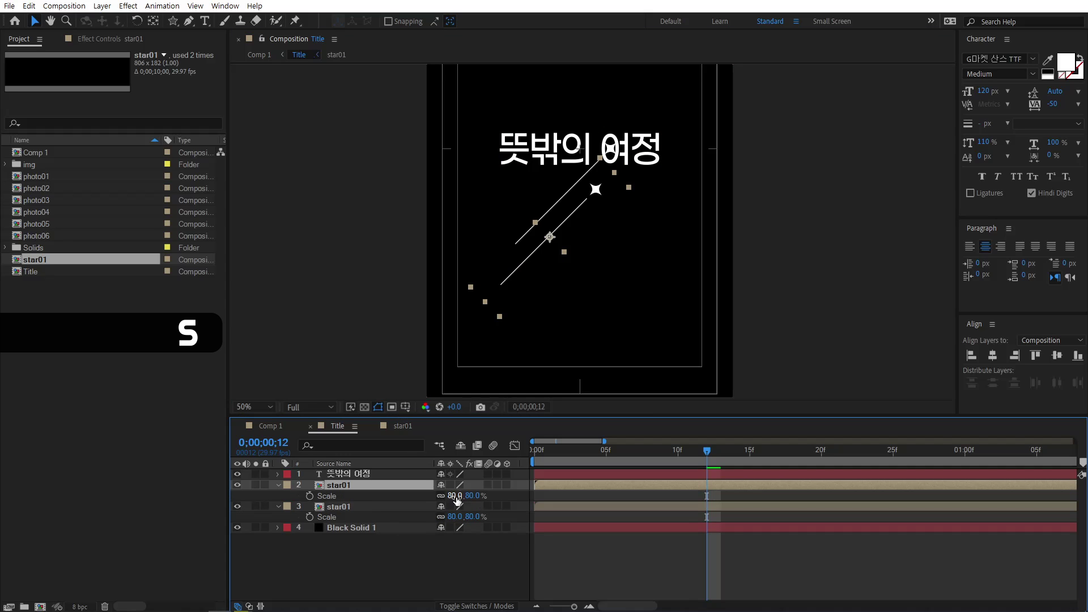
pyautogui.click(455, 496)
pyautogui.write('70')
pyautogui.press('Return')
pyautogui.click(584, 207)
pyautogui.moveTo(584, 205); pyautogui.dragTo(587, 211)
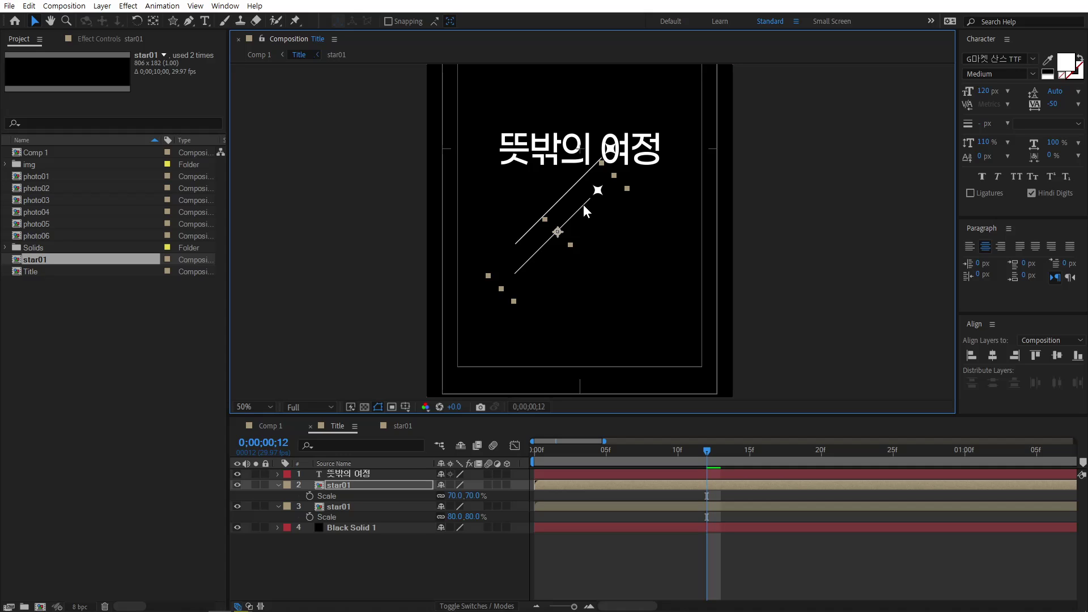
# - Duplicate the 70% star01 layer, set the copy's Scale to 90% and reposition it away from the first pair
pyautogui.click(374, 486)
pyautogui.hotkey('ctrl', 'd')
pyautogui.moveTo(512, 270); pyautogui.dragTo(585, 301)
pyautogui.press('s')
pyautogui.click(455, 496)
pyautogui.write('90')
pyautogui.press('Return')
pyautogui.moveTo(630, 271); pyautogui.dragTo(591, 359)
# - Duplicate the 90% star01 layer and set the new copy's Scale to 80%
pyautogui.click(642, 485)
pyautogui.hotkey('ctrl', 'd')
pyautogui.press('s')
pyautogui.click(454, 496)
pyautogui.write('80')
pyautogui.press('Return')
pyautogui.moveTo(554, 328); pyautogui.dragTo(558, 229)
# - Duplicate the newest 80% star01 layer twice and set the topmost copy's Scale to 70%
pyautogui.moveTo(601, 257); pyautogui.dragTo(637, 254)
pyautogui.hotkey('ctrl', 'd')
pyautogui.hotkey('ctrl', 'd')
pyautogui.press('s')
pyautogui.click(453, 496)
pyautogui.write('70')
pyautogui.press('Return')
# - Duplicate the topmost 70% star01 layer and set the copy's Scale to 60%
pyautogui.hotkey('ctrl', 'd')
pyautogui.press('s')
pyautogui.click(454, 496)
pyautogui.write('60')
pyautogui.press('Return')
# - Duplicate star01 layers and reposition the copies to fill the areas below and above the title text
pyautogui.scroll(-2, 586, 269)
pyautogui.moveTo(492, 313); pyautogui.dragTo(539, 368)
pyautogui.click(539, 367)
pyautogui.click(536, 330)
pyautogui.hotkey('ctrl', 'd')
pyautogui.moveTo(536, 330); pyautogui.dragTo(561, 194)
pyautogui.scroll(2, 560, 190)
pyautogui.moveTo(557, 108); pyautogui.dragTo(600, 196)
pyautogui.hotkey('ctrl', 'd')
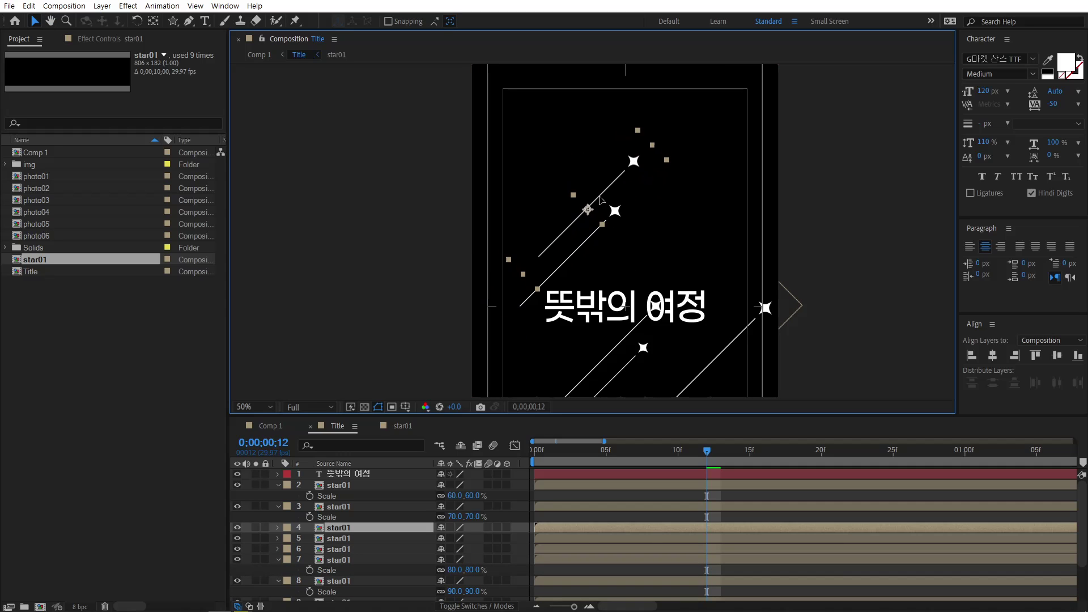
# - Duplicate the selected star01 layer above the title, move the copy and set its Scale to 60%
pyautogui.press('s')
pyautogui.scroll(-2, 592, 231)
pyautogui.hotkey('ctrl', 'd')
pyautogui.moveTo(589, 224); pyautogui.dragTo(601, 170)
pyautogui.click(455, 538)
pyautogui.write('60')
pyautogui.press('Return')
# - Make two more copies of the star01 layers above the title and set the newer copy's Scale to 60%
pyautogui.hotkey('ctrl', 'd')
pyautogui.click(585, 223)
pyautogui.hotkey('ctrl', 'd')
pyautogui.click(452, 571)
pyautogui.write('60')
pyautogui.press('Return')
pyautogui.moveTo(577, 221); pyautogui.dragTo(611, 362)
# - Duplicate the upper star01 layers, place a copy in the composition's upper-left corner and set its Scale to 70%
pyautogui.click(547, 153)
pyautogui.hotkey('ctrl', 'd')
pyautogui.hotkey('ctrl', 'd')
pyautogui.click(557, 164)
pyautogui.hotkey('ctrl', 'd')
pyautogui.moveTo(557, 163); pyautogui.dragTo(514, 121)
pyautogui.press('s')
pyautogui.click(454, 595)
pyautogui.write('70')
pyautogui.click(759, 247)
pyautogui.click(665, 254)
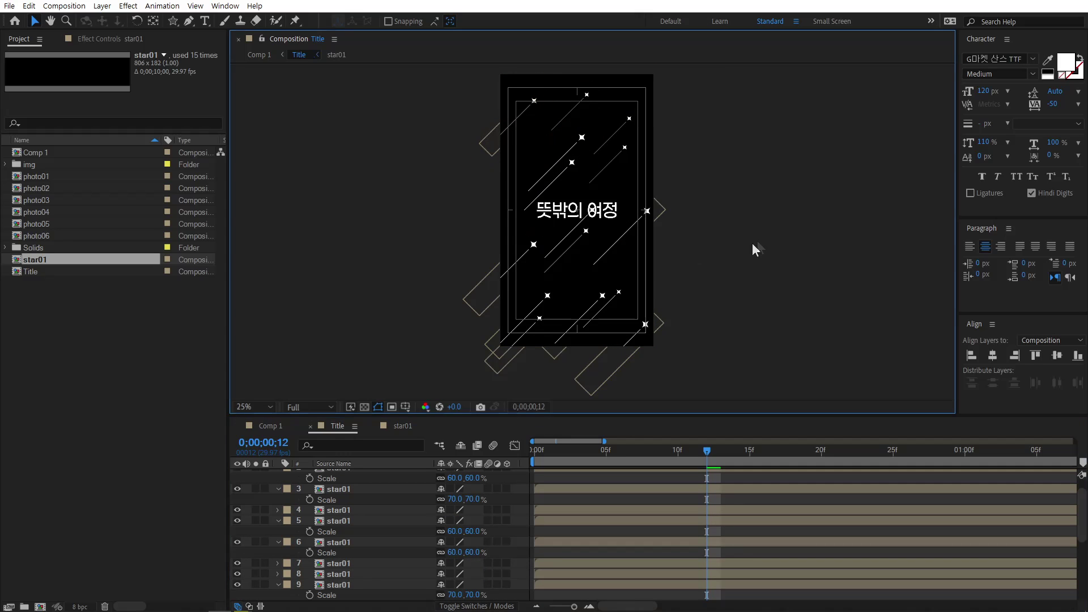
# - Duplicate one star01 layer and place the copy at the composition's right edge above the title
pyautogui.click(624, 231)
pyautogui.hotkey('ctrl', 'd')
pyautogui.moveTo(624, 230); pyautogui.dragTo(646, 155)
pyautogui.scroll(-4, 450, 592)
pyautogui.click(686, 337)
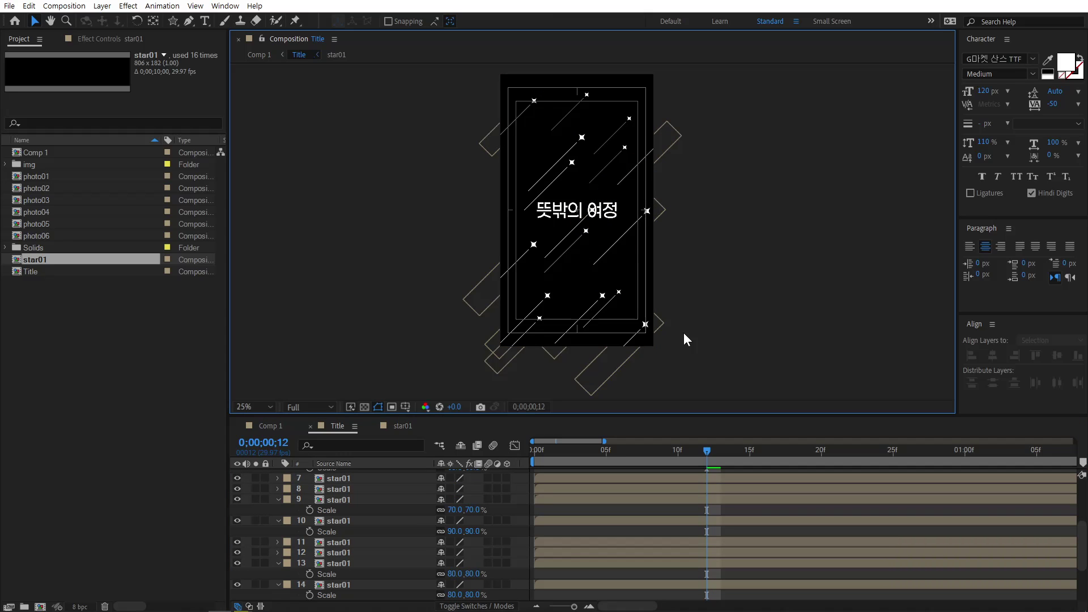
# - Enlarge the Timeline area and shift star01 layer 6 to start at about 0;00;01;01
pyautogui.moveTo(546, 454); pyautogui.dragTo(699, 440)
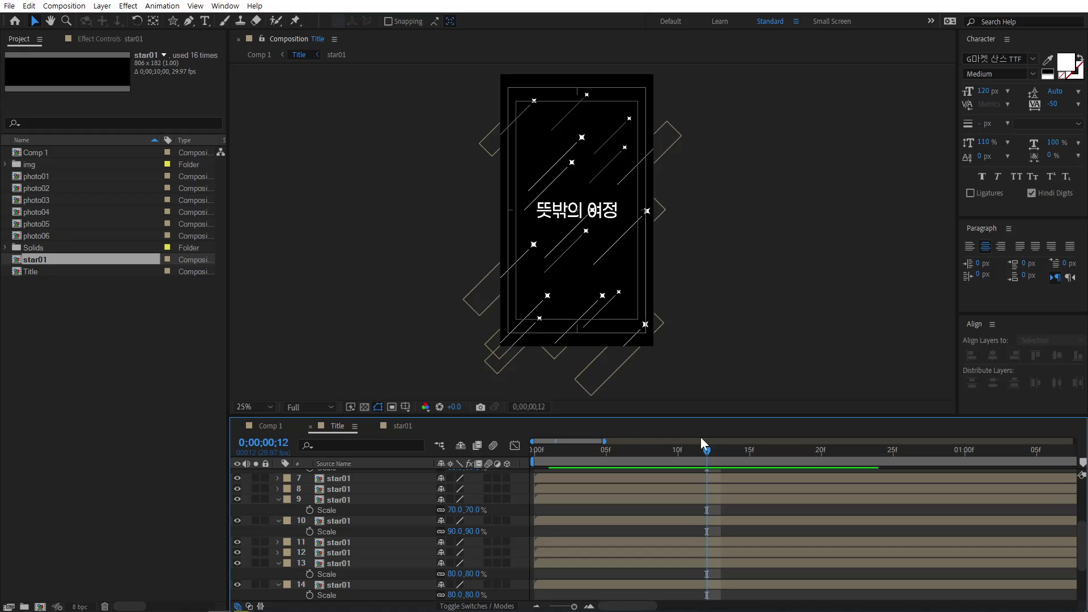
pyautogui.click(564, 110)
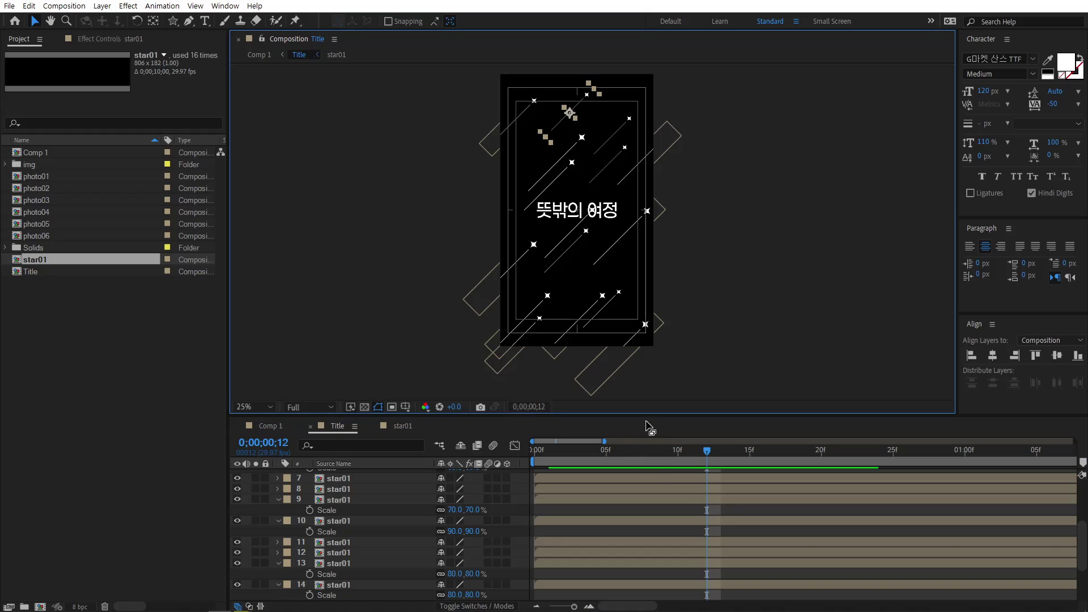
pyautogui.moveTo(651, 417); pyautogui.dragTo(651, 310)
pyautogui.press(',')
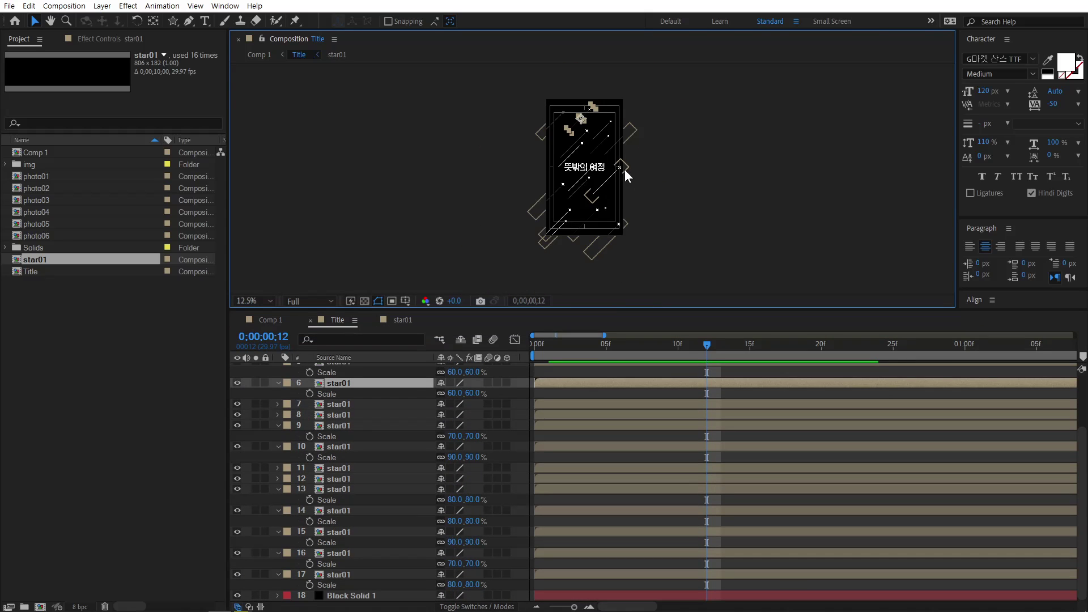
pyautogui.moveTo(566, 383); pyautogui.dragTo(791, 385)
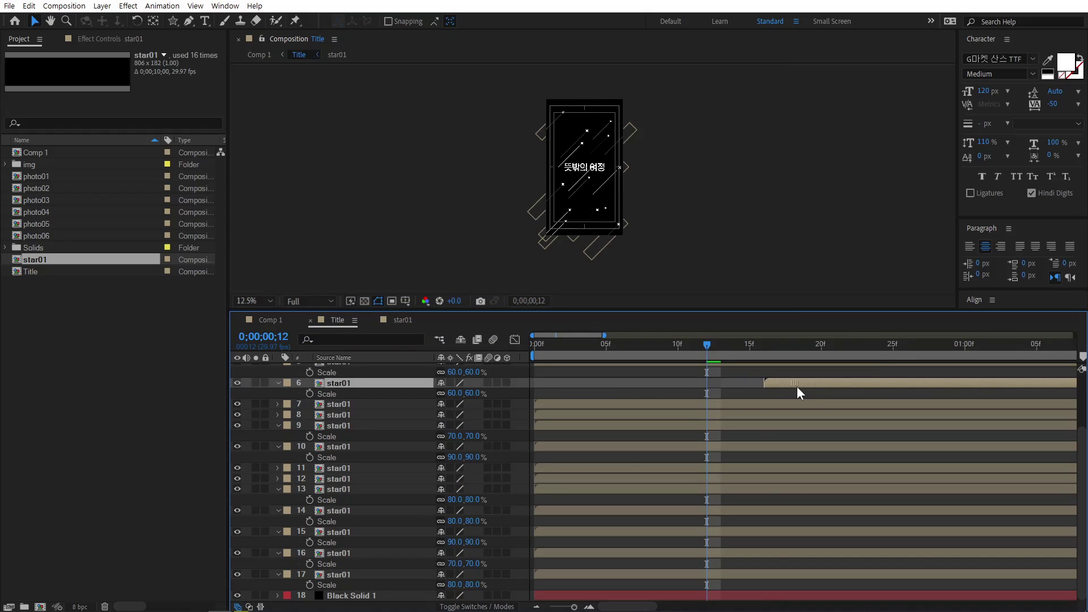
pyautogui.press('-')
pyautogui.moveTo(706, 380); pyautogui.dragTo(757, 382)
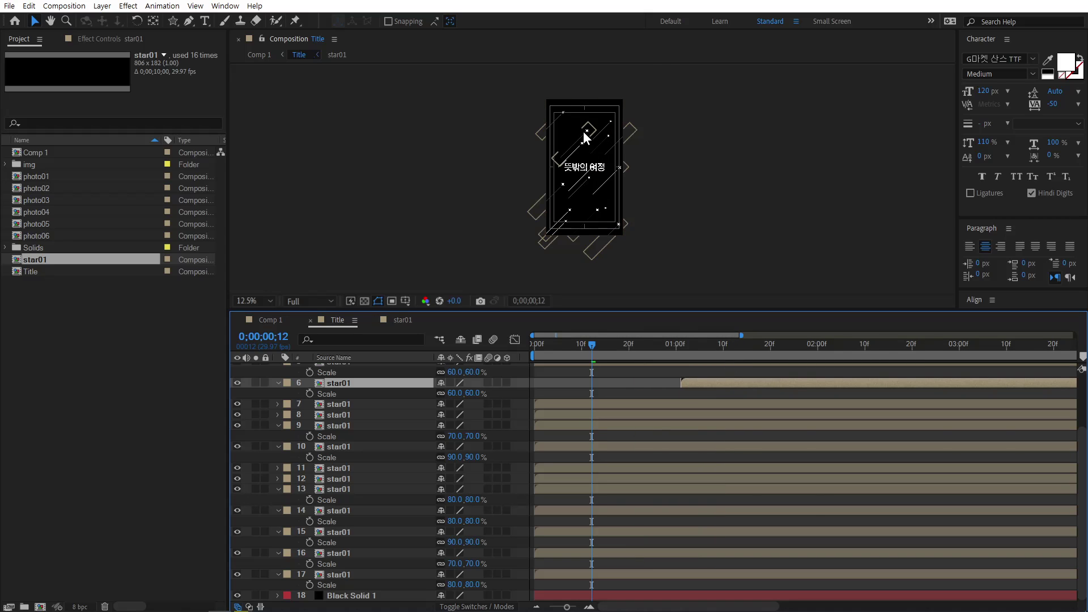
# - Shift star01 layer 9 to start at about 0;00;01;13 and layer 10 at about 0;00;00;26
pyautogui.scroll(1, 582, 131)
pyautogui.moveTo(590, 136); pyautogui.dragTo(604, 189)
pyautogui.click(544, 155)
pyautogui.moveTo(587, 426); pyautogui.dragTo(699, 429)
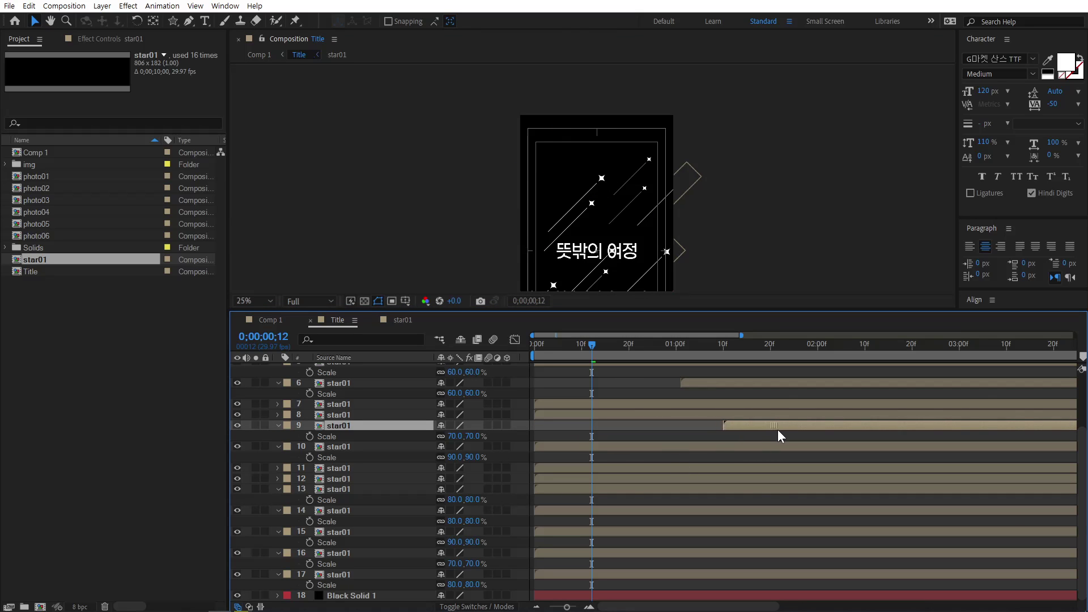
pyautogui.click(594, 192)
pyautogui.moveTo(633, 447); pyautogui.dragTo(750, 451)
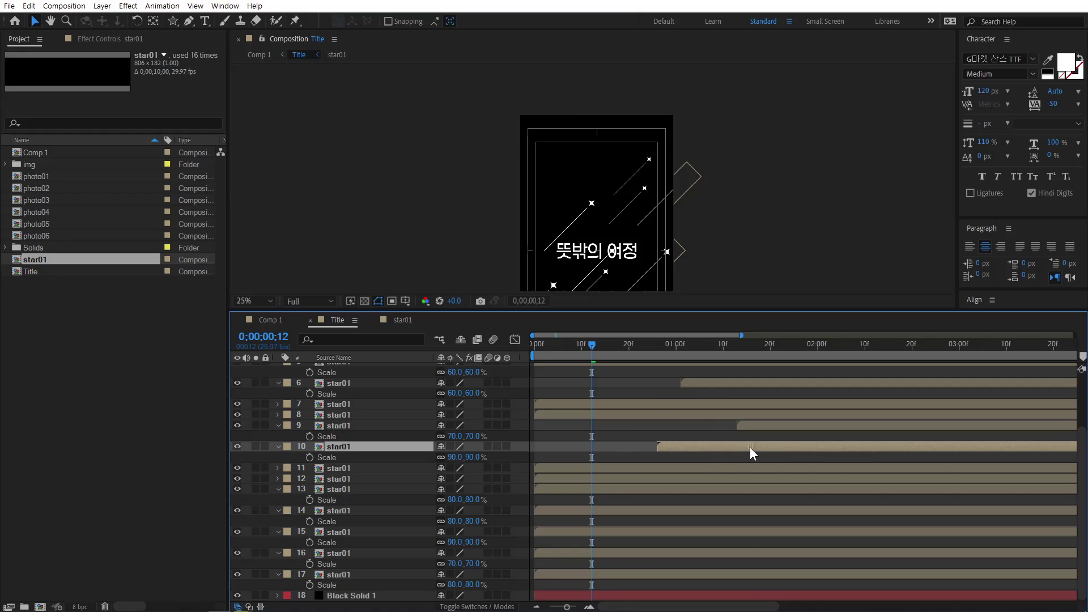
# - Shift star01 layers 4, 5 and 14 to start at about 0;00;01;09, 0;00;00;18 and 0;00;00;22
pyautogui.click(645, 185)
pyautogui.scroll(3, 649, 471)
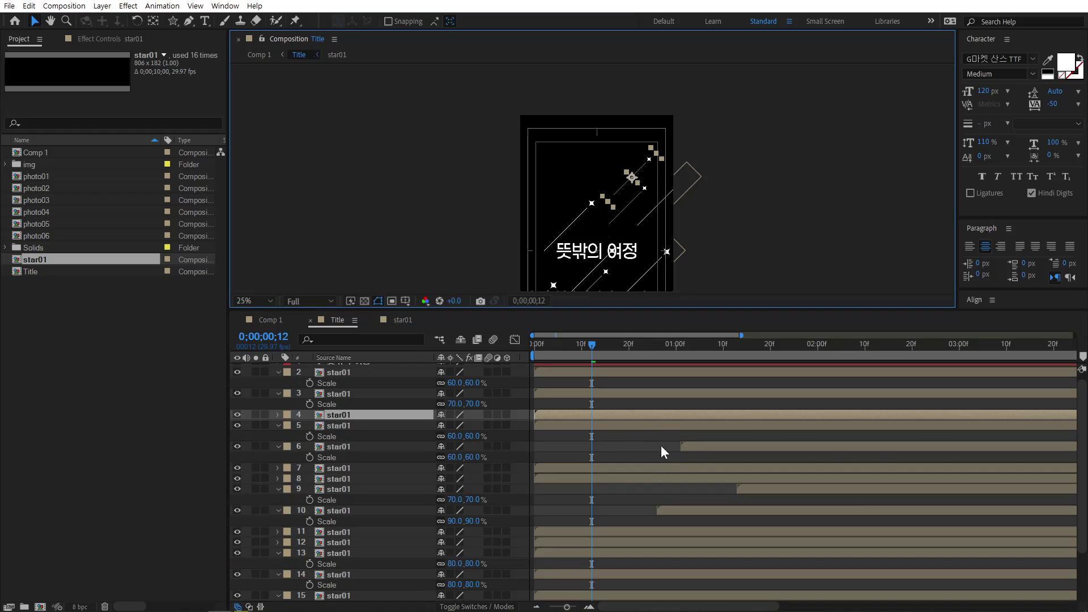
pyautogui.moveTo(640, 418); pyautogui.dragTo(819, 414)
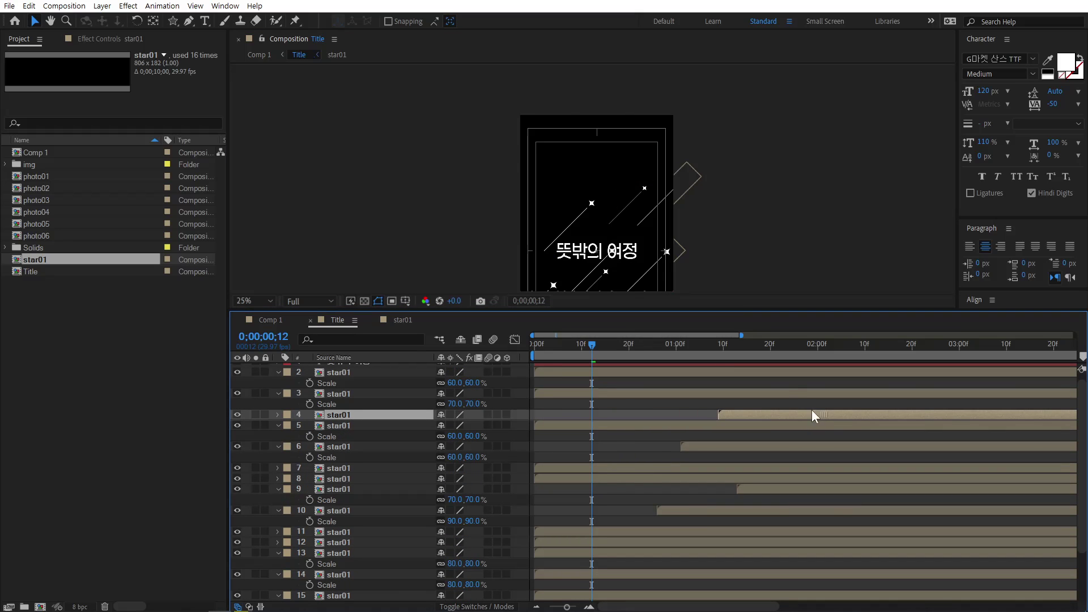
pyautogui.click(638, 198)
pyautogui.moveTo(631, 425); pyautogui.dragTo(717, 432)
pyautogui.click(654, 206)
pyautogui.moveTo(606, 575); pyautogui.dragTo(710, 574)
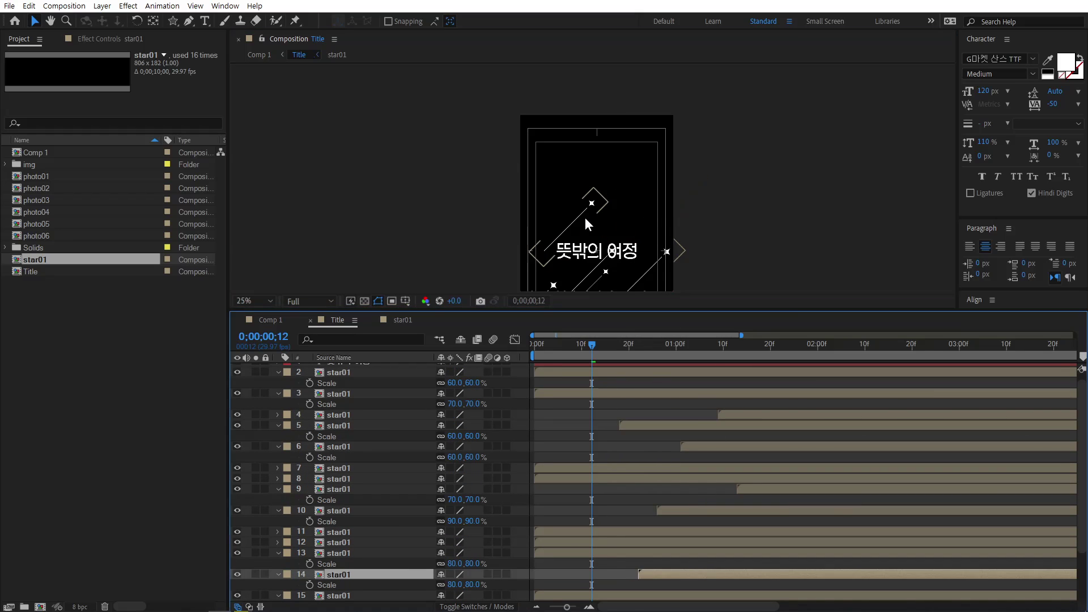
# - Shift star01 layers 11, 12 and 13 to start at about 0;00;01;07, 0;00;00;02 and 0;00;00;14
pyautogui.click(585, 215)
pyautogui.moveTo(612, 532); pyautogui.dragTo(788, 532)
pyautogui.moveTo(609, 288); pyautogui.dragTo(598, 160)
pyautogui.click(557, 211)
pyautogui.moveTo(607, 544); pyautogui.dragTo(617, 544)
pyautogui.moveTo(609, 553); pyautogui.dragTo(669, 554)
# - Stagger star01 layers 7, 8, 15, 16 and 17 to start at about frames 13, 5, 32, 8 and 7
pyautogui.click(653, 238)
pyautogui.moveTo(642, 469); pyautogui.dragTo(702, 470)
pyautogui.moveTo(652, 479); pyautogui.dragTo(675, 479)
pyautogui.click(621, 156)
pyautogui.moveTo(614, 595); pyautogui.dragTo(765, 594)
pyautogui.click(569, 156)
pyautogui.scroll(-2, 610, 417)
pyautogui.moveTo(604, 581); pyautogui.dragTo(668, 563)
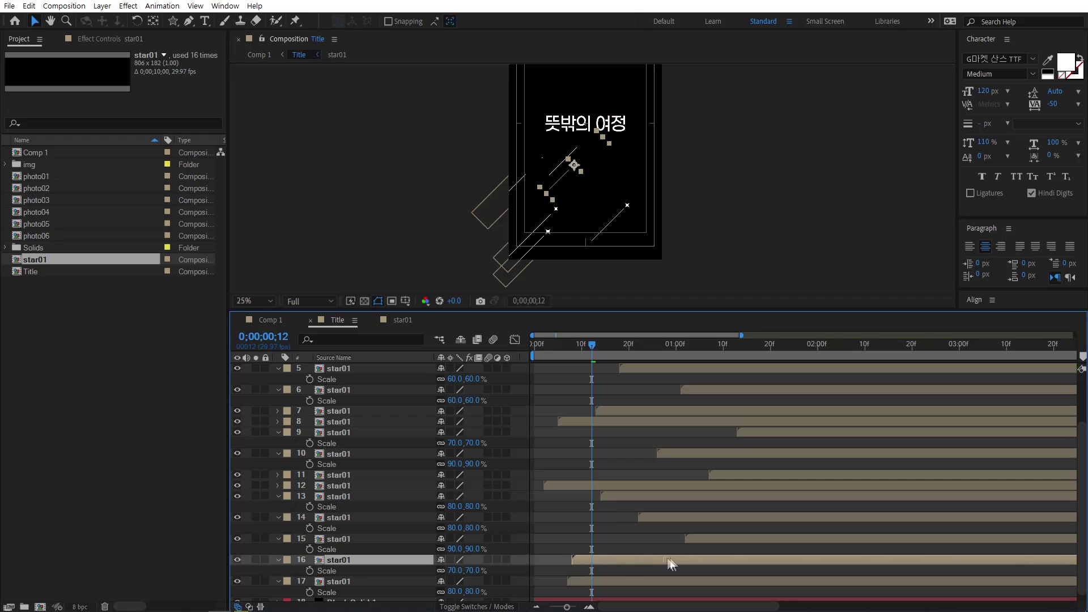
# - Preview the star timing and retime star01 layers 9, 11 and 6 to start at about 0;00;00;21, 0;00;01;09 and 0;00;00;09
pyautogui.moveTo(556, 348); pyautogui.dragTo(708, 363)
pyautogui.moveTo(691, 313); pyautogui.dragTo(686, 419)
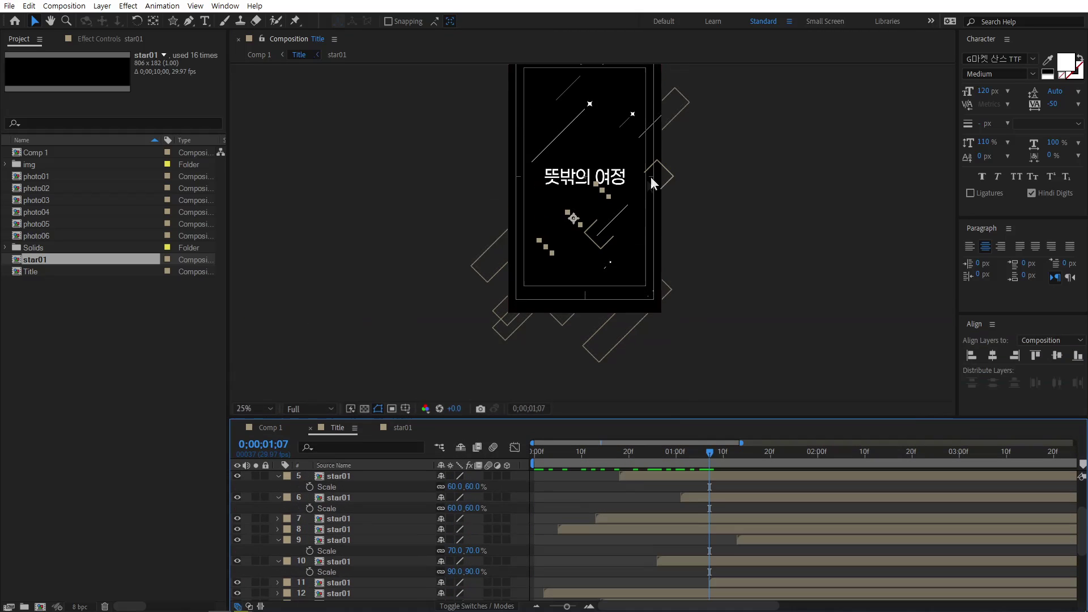
pyautogui.press('space')
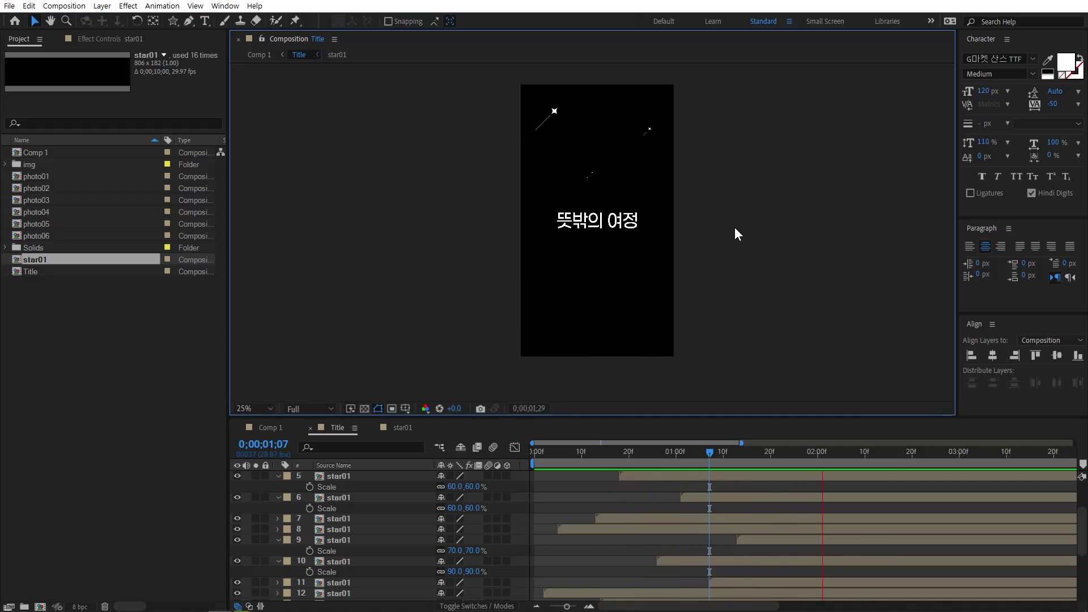
pyautogui.moveTo(543, 451); pyautogui.dragTo(757, 454)
pyautogui.moveTo(546, 452); pyautogui.dragTo(789, 472)
pyautogui.press('space')
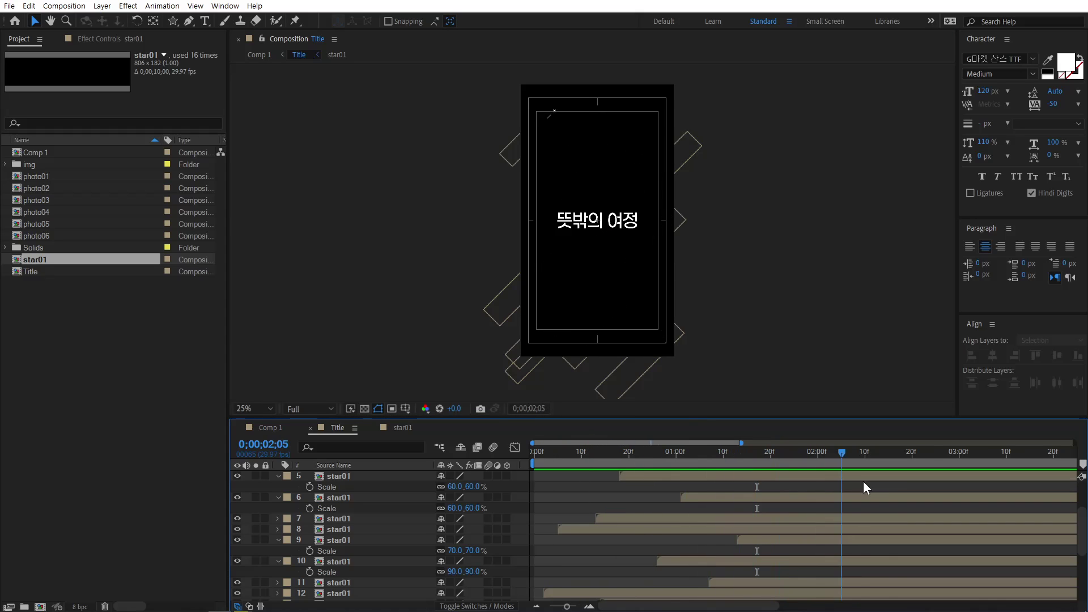
pyautogui.moveTo(799, 539); pyautogui.dragTo(694, 538)
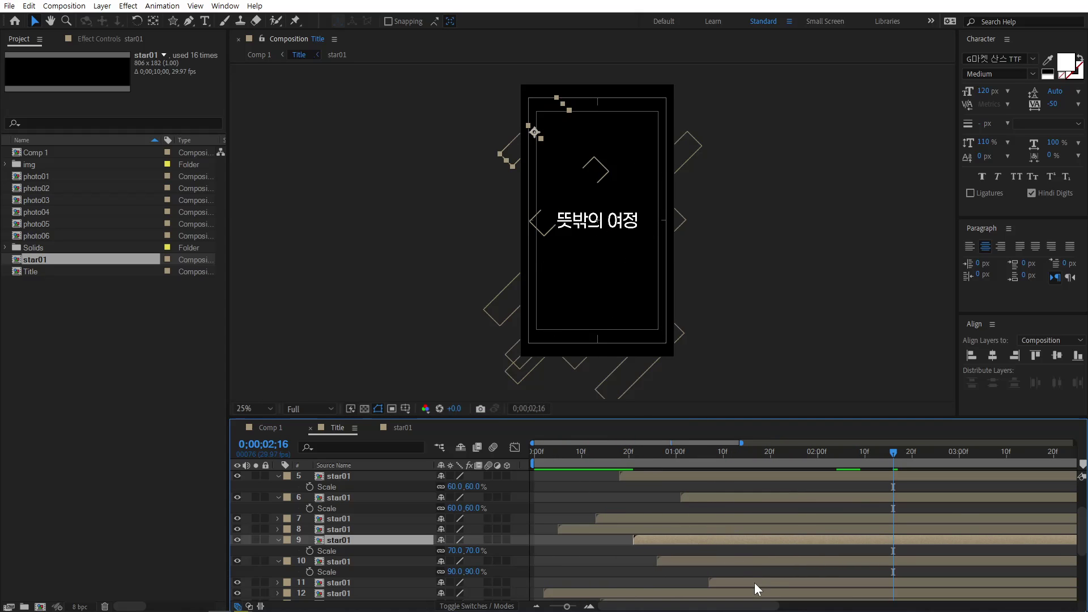
pyautogui.moveTo(754, 582); pyautogui.dragTo(762, 580)
pyautogui.moveTo(768, 499); pyautogui.dragTo(612, 500)
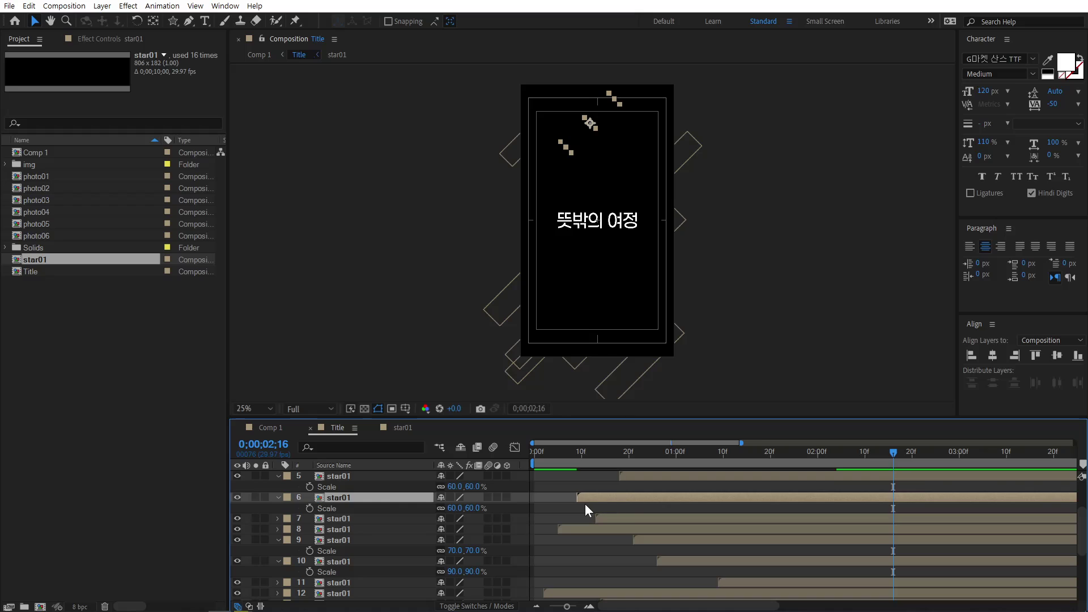
# - Play the Title composition from the start to check the staggered shooting stars
pyautogui.click(561, 505)
pyautogui.press('Home')
pyautogui.press('space')
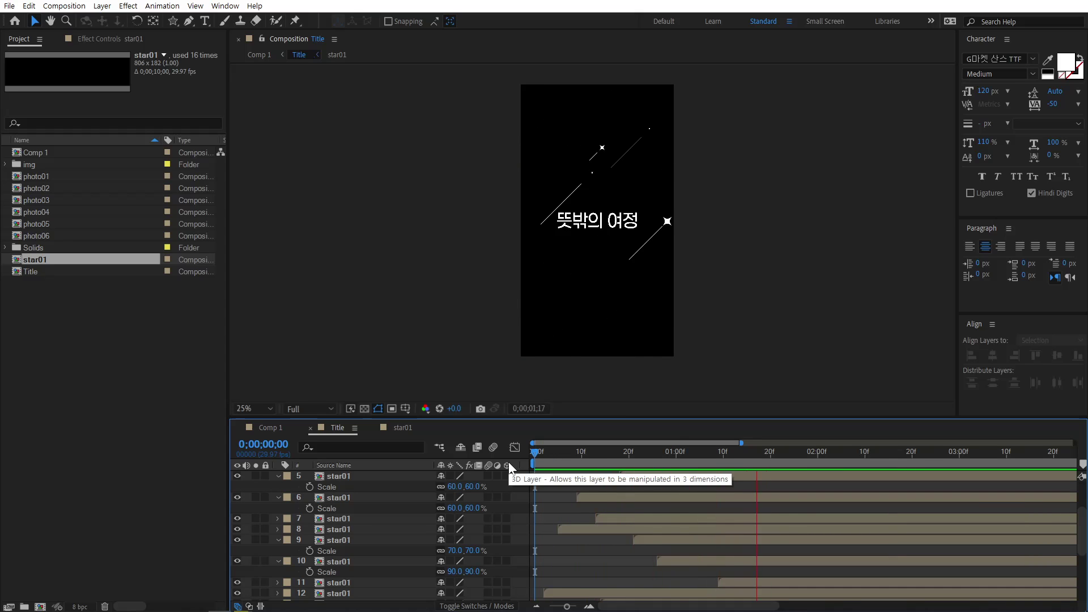
pyautogui.press('space')
# - At 0;00;00;26, apply the Generate > Fill effect to the star01 layer whose star overlaps the title text
pyautogui.press('.')
pyautogui.moveTo(661, 456)
pyautogui.mouseDown()
pyautogui.moveTo(722, 463)
pyautogui.moveTo(674, 460)
pyautogui.mouseUp()
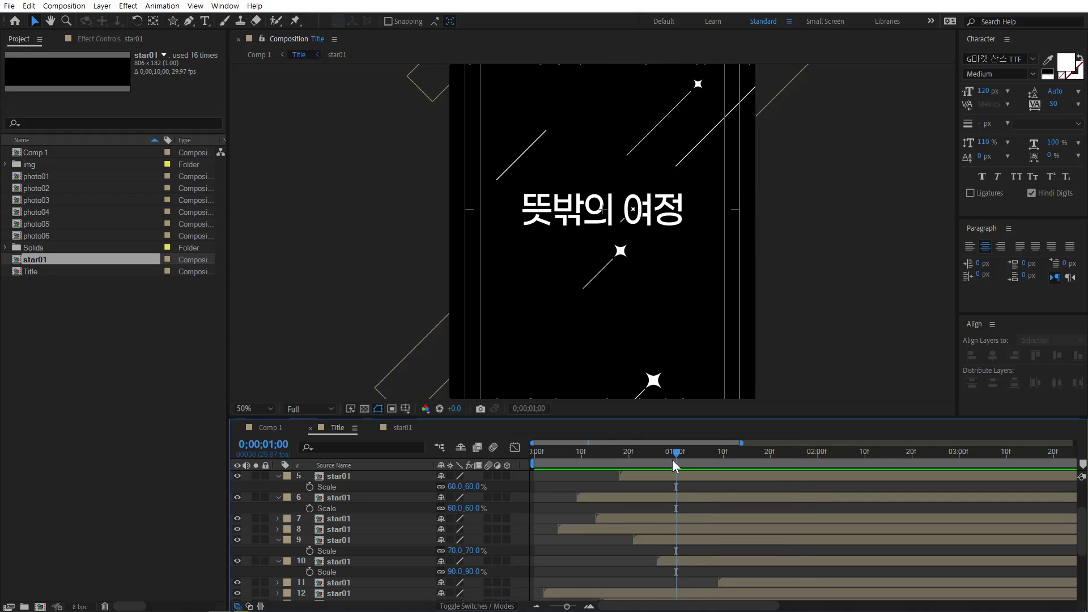
pyautogui.click(657, 454)
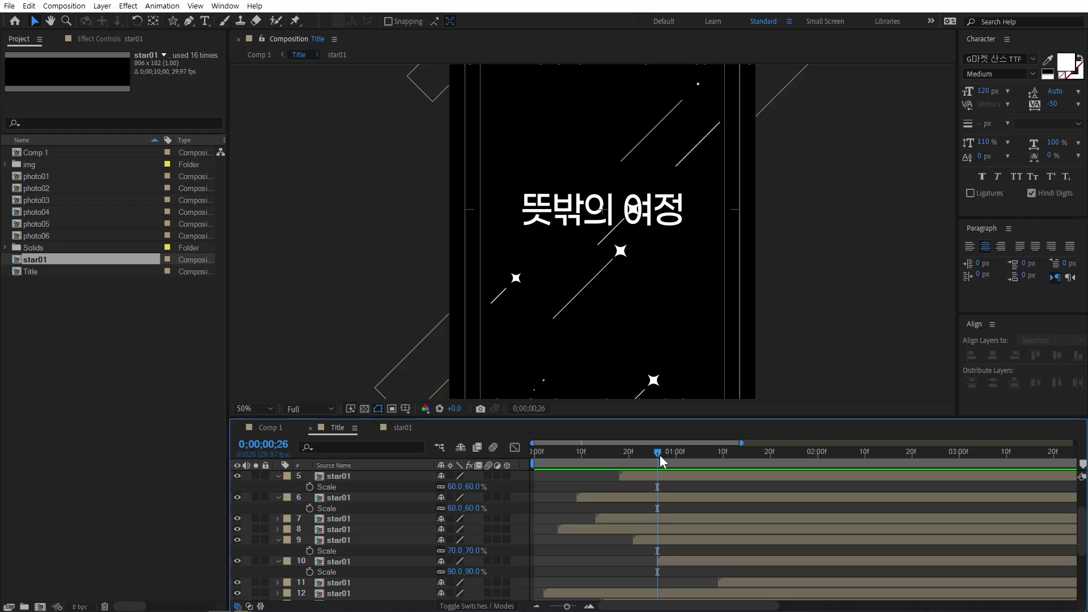
pyautogui.click(603, 234)
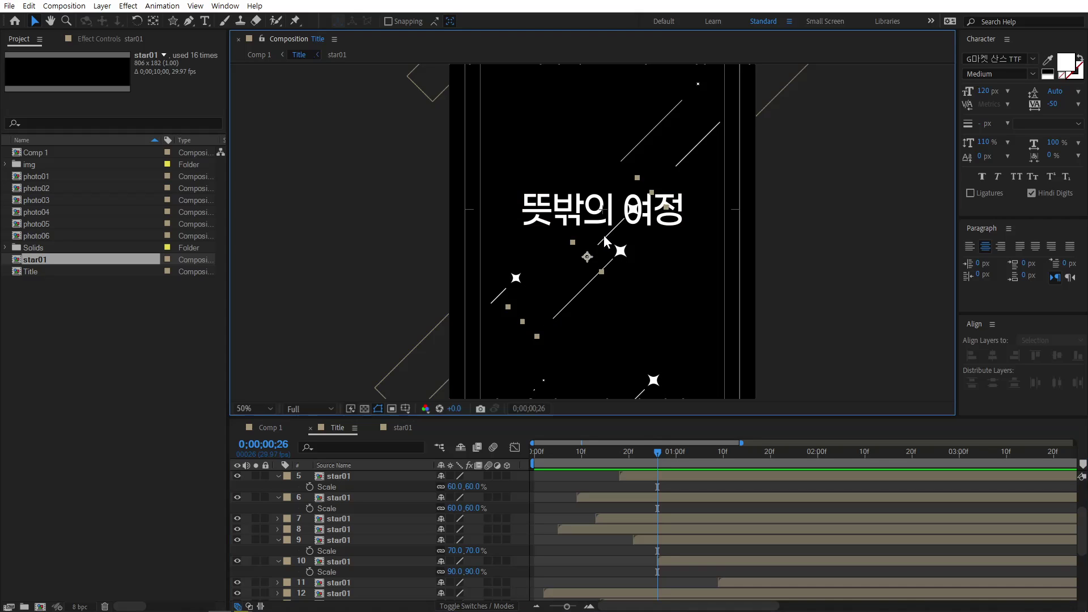
pyautogui.rightClick(602, 237)
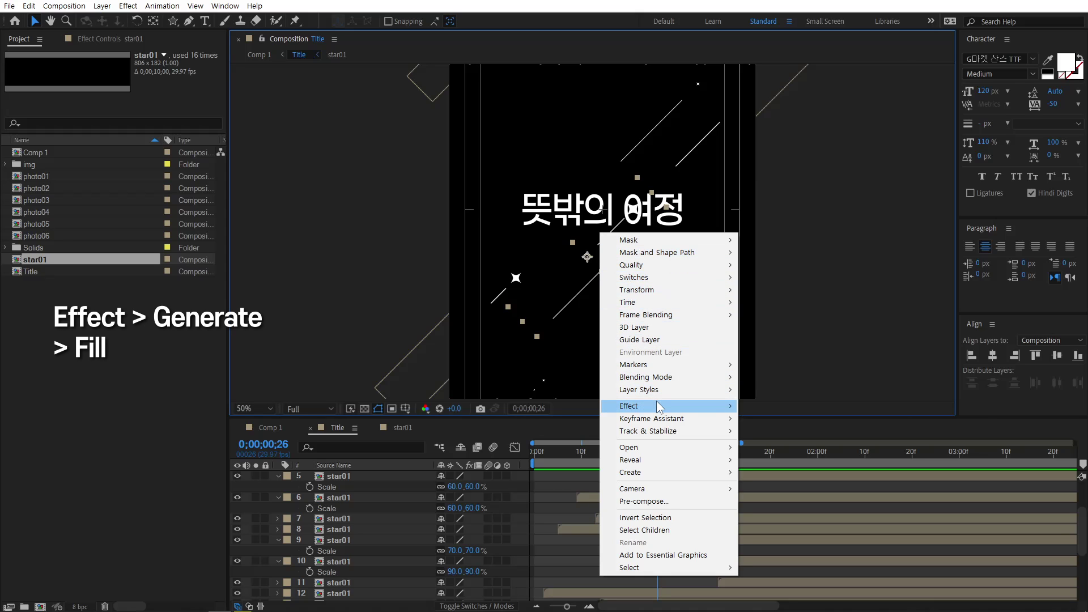
pyautogui.moveTo(659, 406)
pyautogui.moveTo(809, 220)
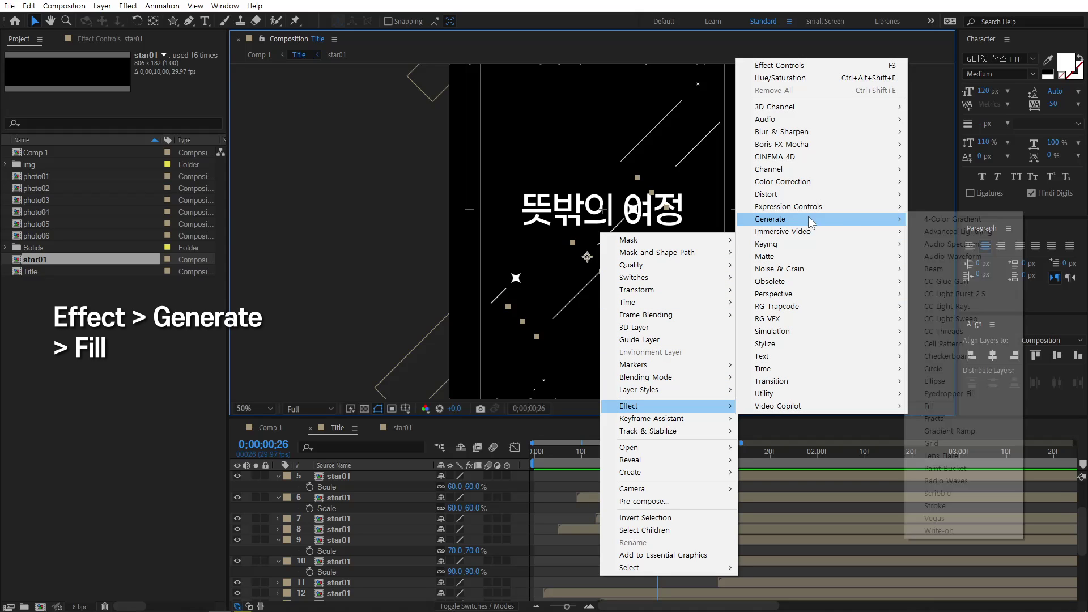
pyautogui.click(966, 412)
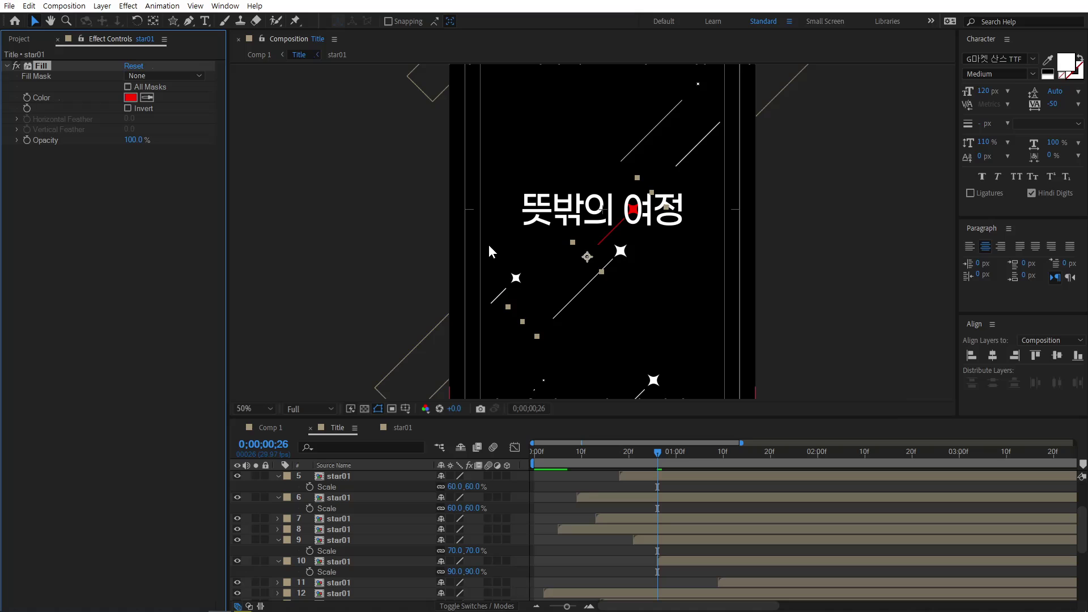
# - Set the Fill colour of the star overlapping the title to light pink FFA5F0
pyautogui.click(130, 97)
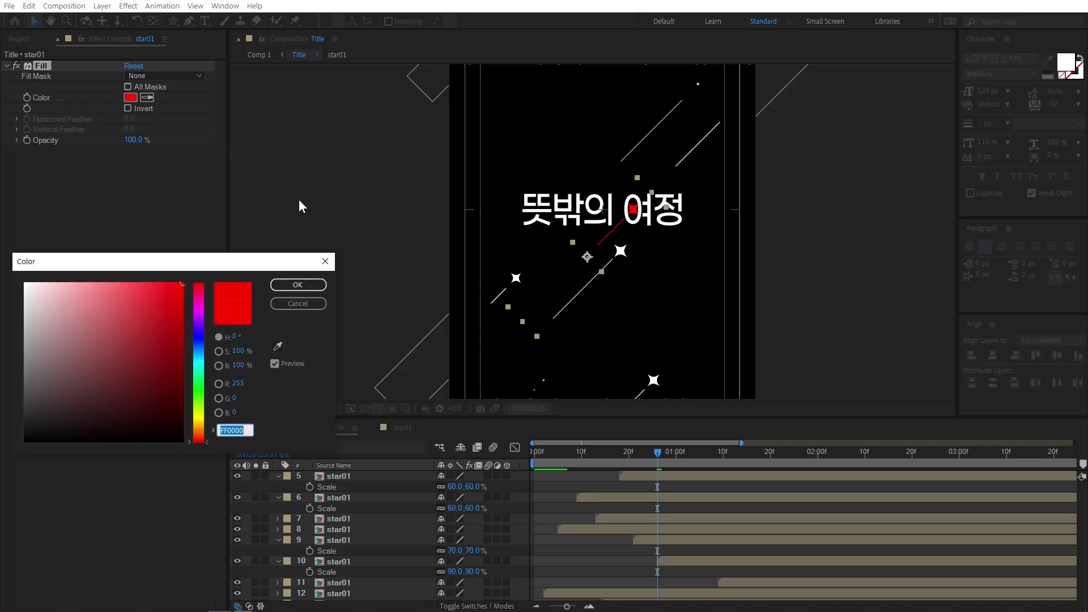
pyautogui.click(199, 306)
pyautogui.moveTo(94, 289); pyautogui.dragTo(80, 267)
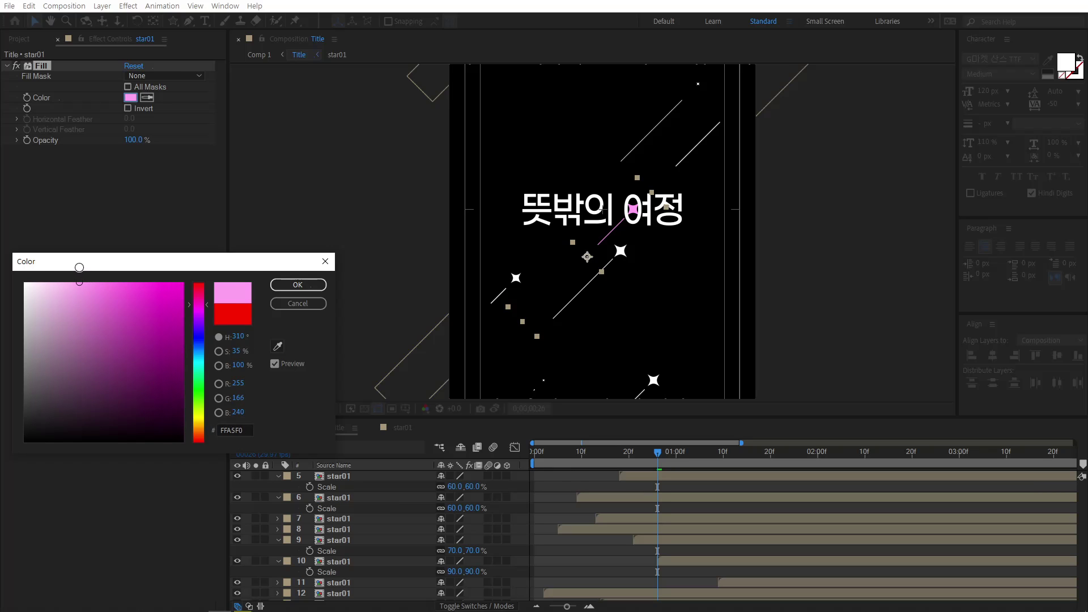
pyautogui.click(284, 285)
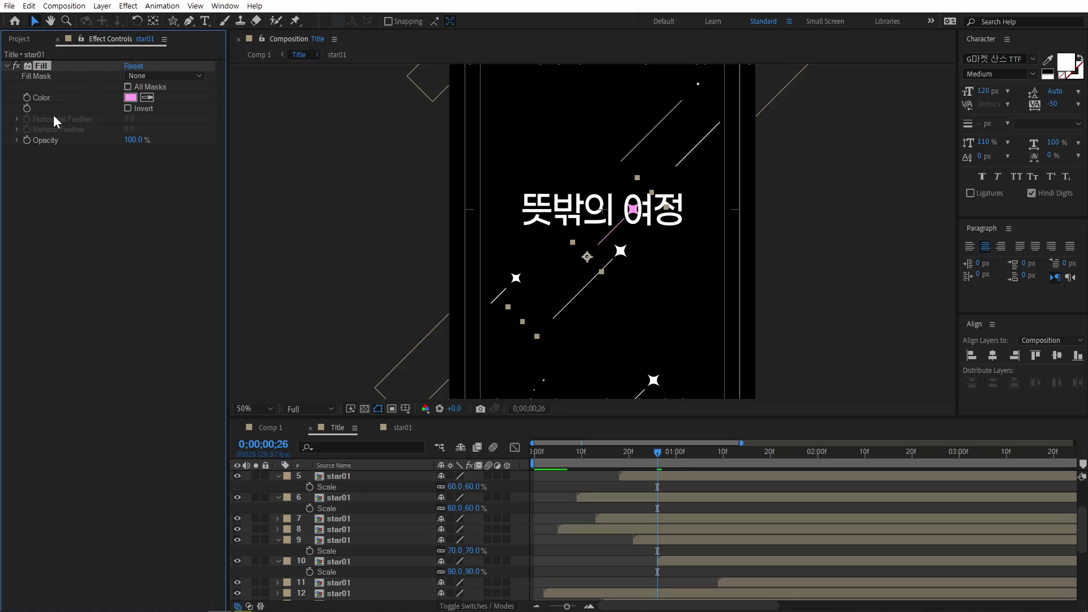
# - Copy the pink Fill effect to the star01 layer near the composition's bottom centre and set its colour to pale yellow FFFABC
pyautogui.hotkey('ctrl', 'c')
pyautogui.moveTo(742, 323); pyautogui.dragTo(706, 254)
pyautogui.click(620, 315)
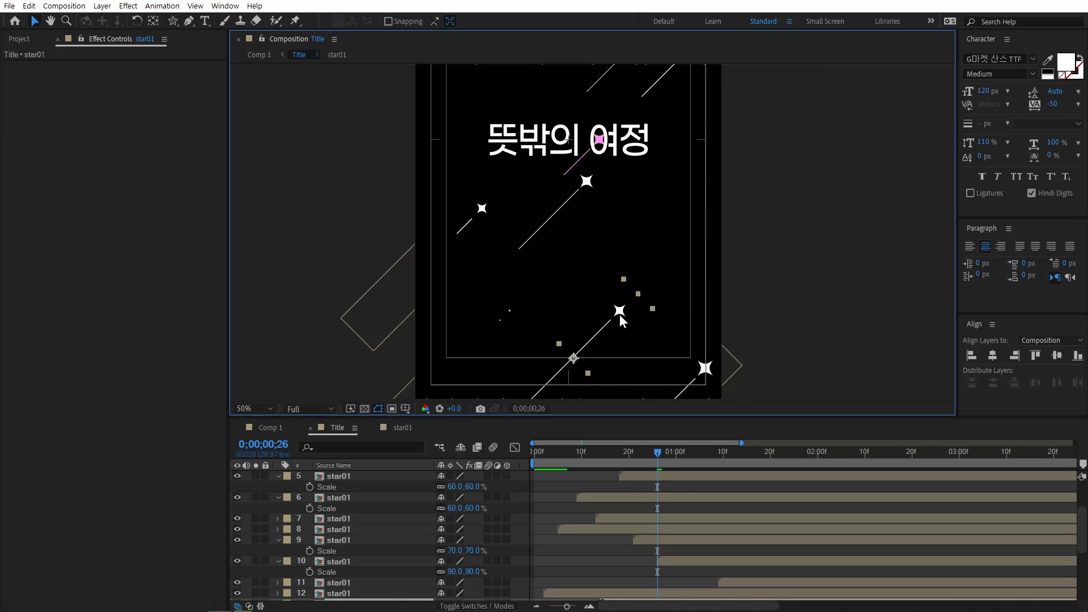
pyautogui.hotkey('ctrl', 'v')
pyautogui.click(131, 98)
pyautogui.click(199, 417)
pyautogui.click(79, 282)
pyautogui.moveTo(71, 284); pyautogui.dragTo(67, 278)
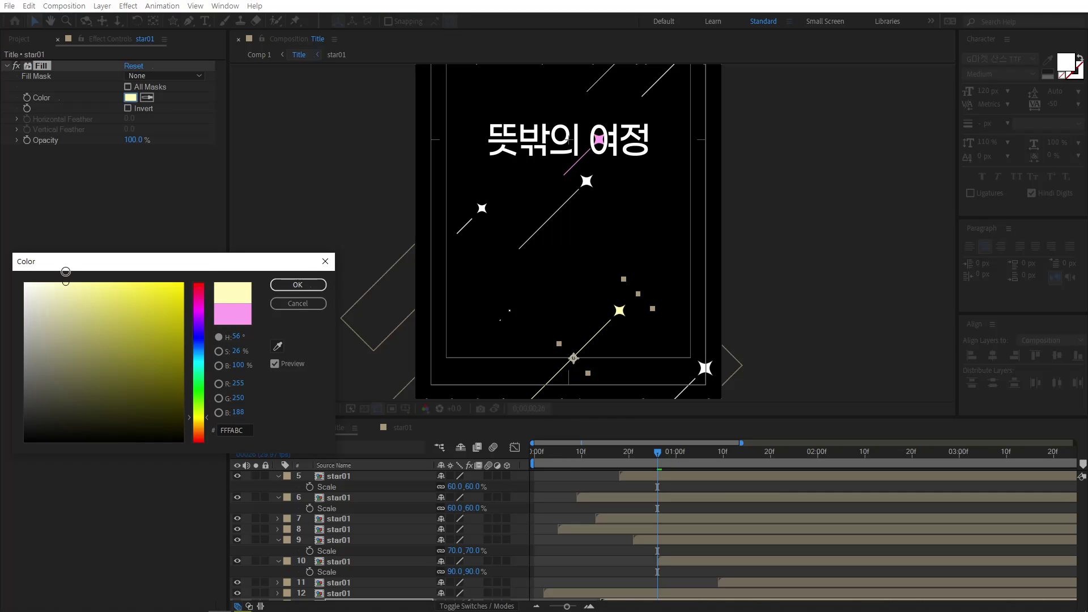
pyautogui.click(281, 283)
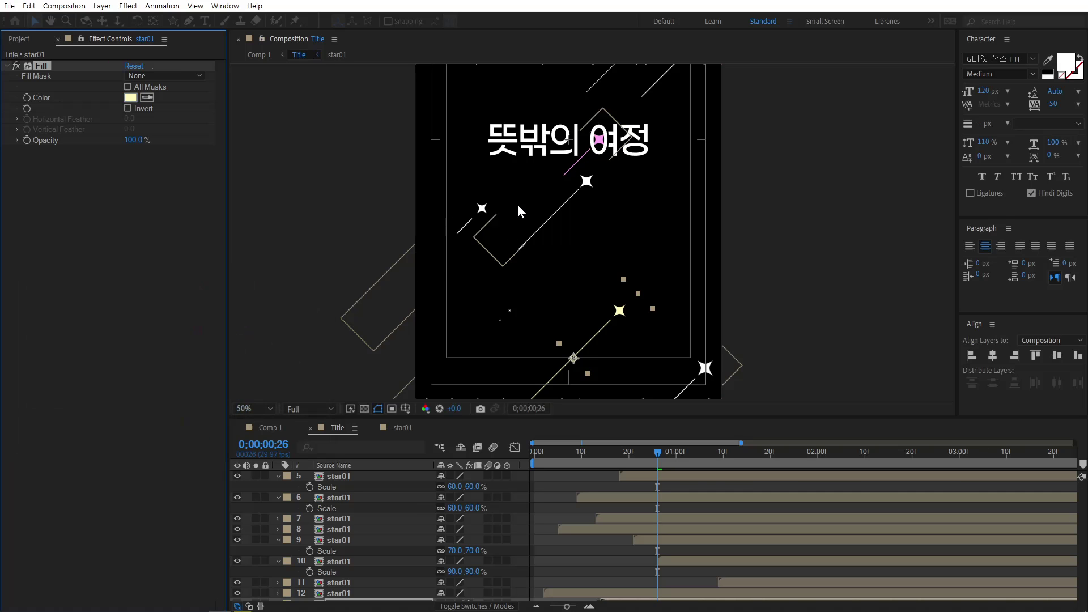
# - Paste the Fill effect onto star01 layer 8, below the title on the left, and set its colour to light yellow FCFFA6
pyautogui.click(476, 210)
pyautogui.hotkey('ctrl', 'v')
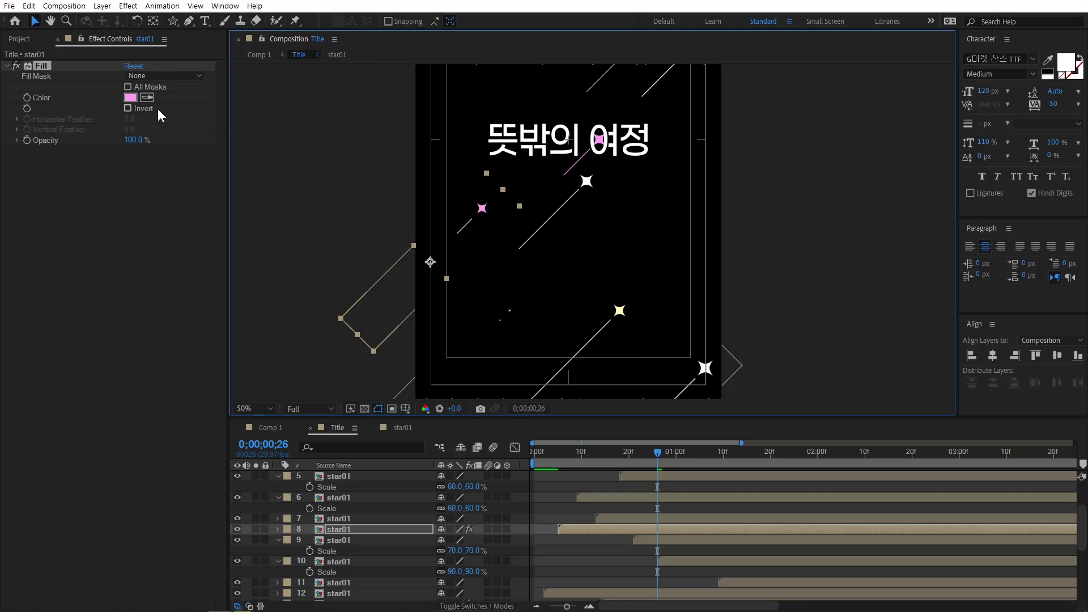
pyautogui.click(130, 97)
pyautogui.moveTo(200, 419); pyautogui.dragTo(199, 414)
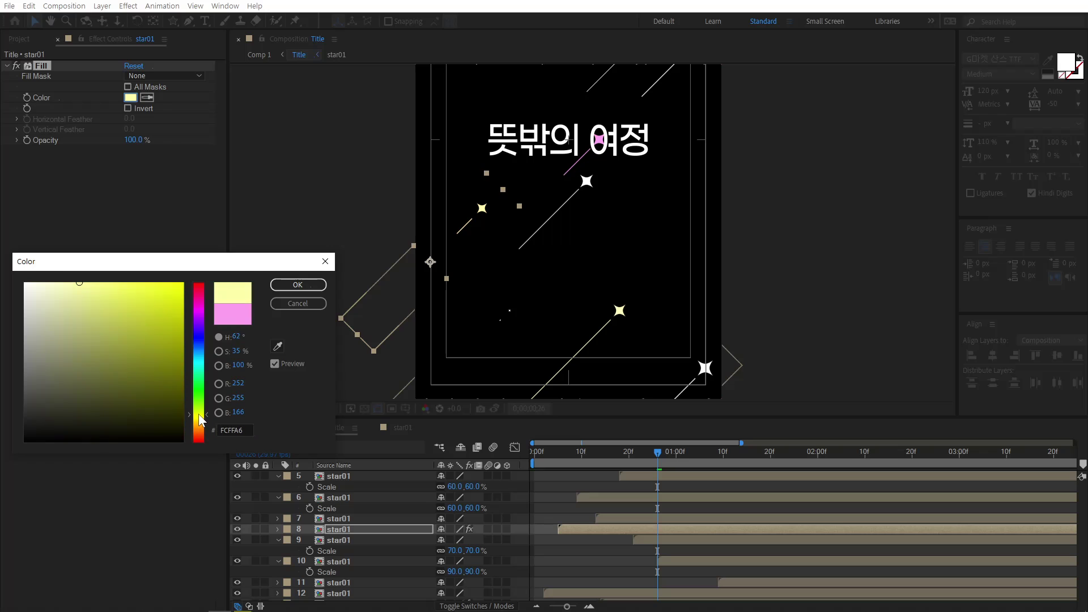
pyautogui.click(298, 285)
pyautogui.moveTo(635, 102); pyautogui.dragTo(559, 186)
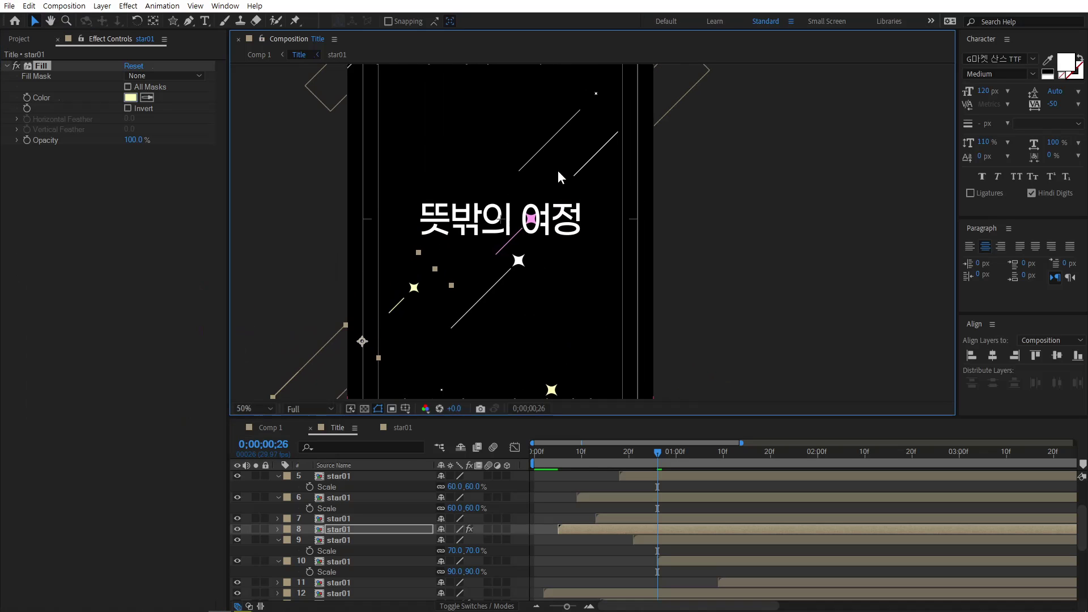
# - Paste the Fill effect onto star01 layer 5, above the title on the right, and set its colour to light peach FFDEBD
pyautogui.click(564, 120)
pyautogui.hotkey('ctrl', 'v')
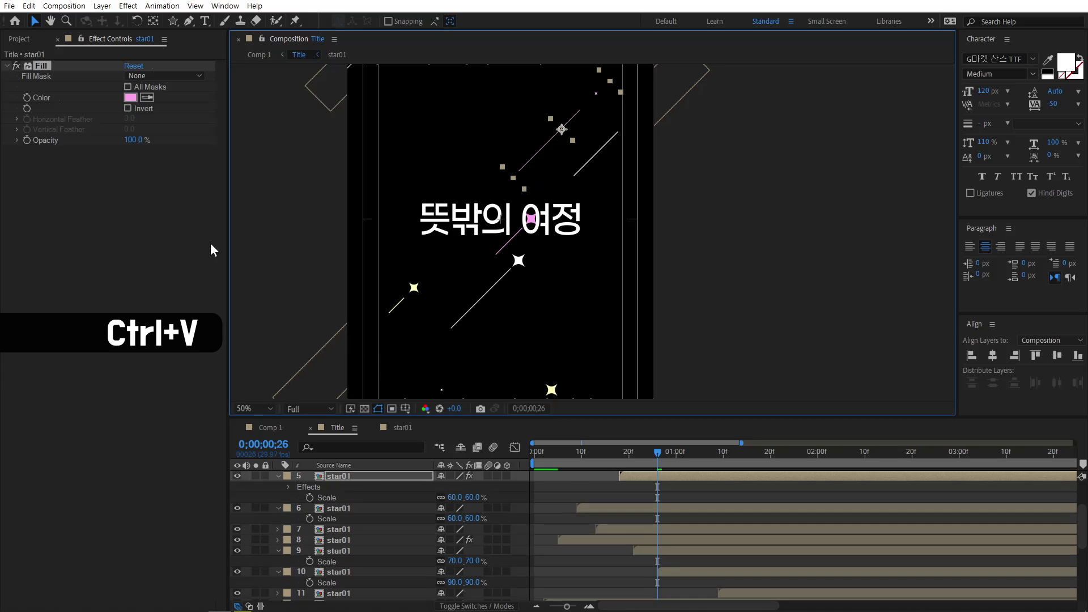
pyautogui.click(130, 97)
pyautogui.click(198, 429)
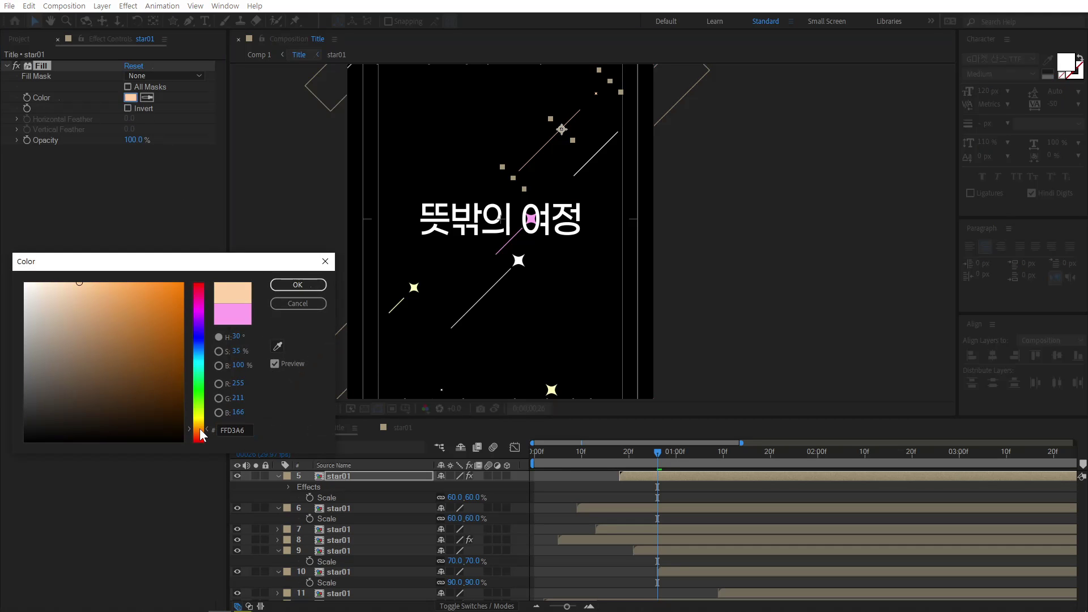
pyautogui.click(58, 284)
pyautogui.click(67, 279)
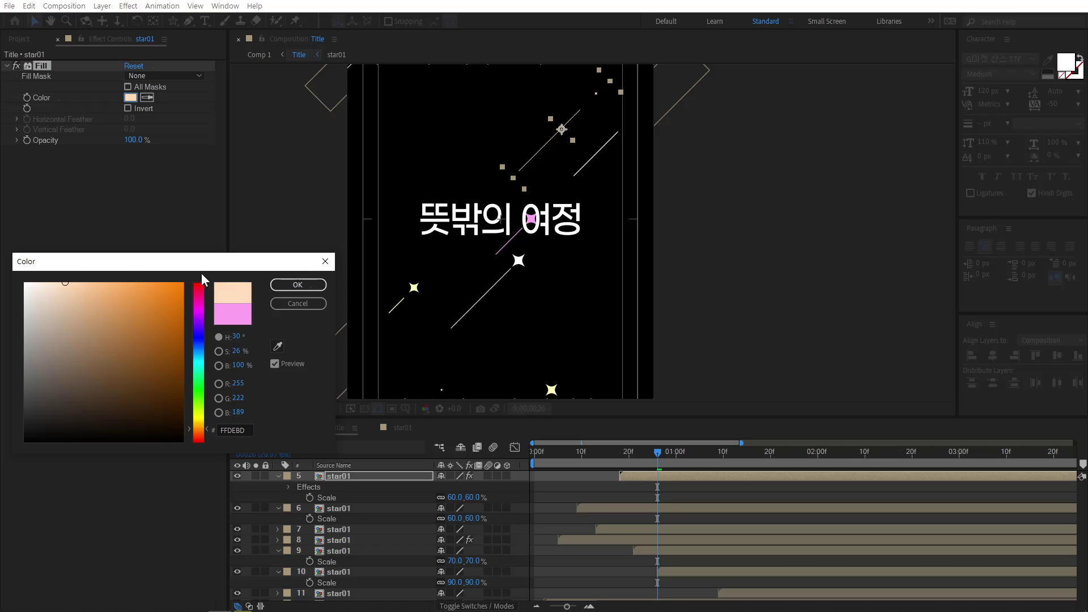
pyautogui.click(297, 284)
# - Paste the pink Fill effect onto the star01 layers near the composition's top centre and lower right corner
pyautogui.scroll(5, 736, 300)
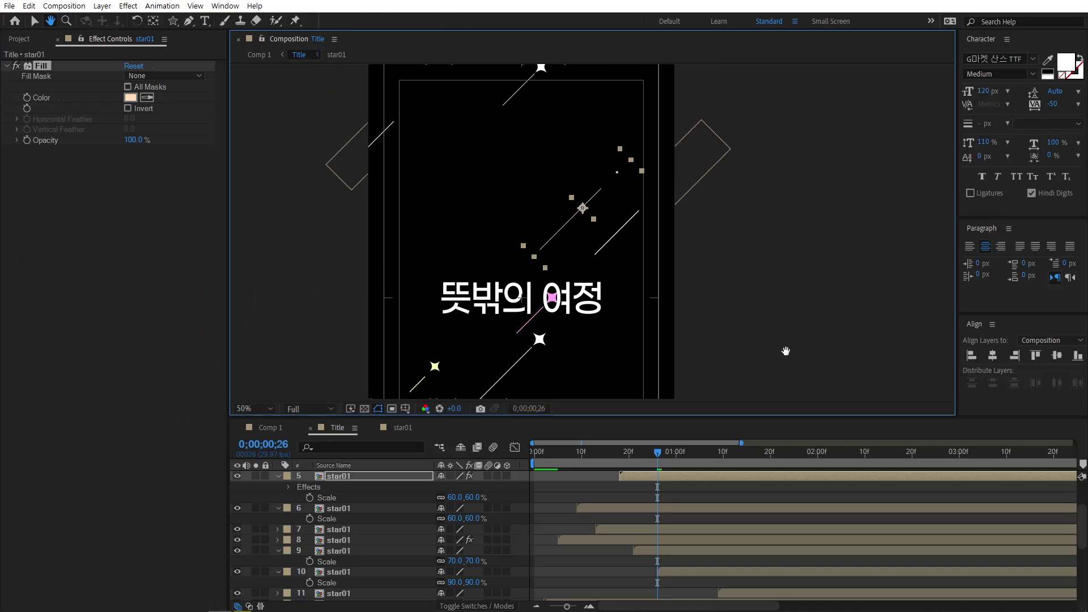
pyautogui.click(526, 99)
pyautogui.hotkey('ctrl', 'v')
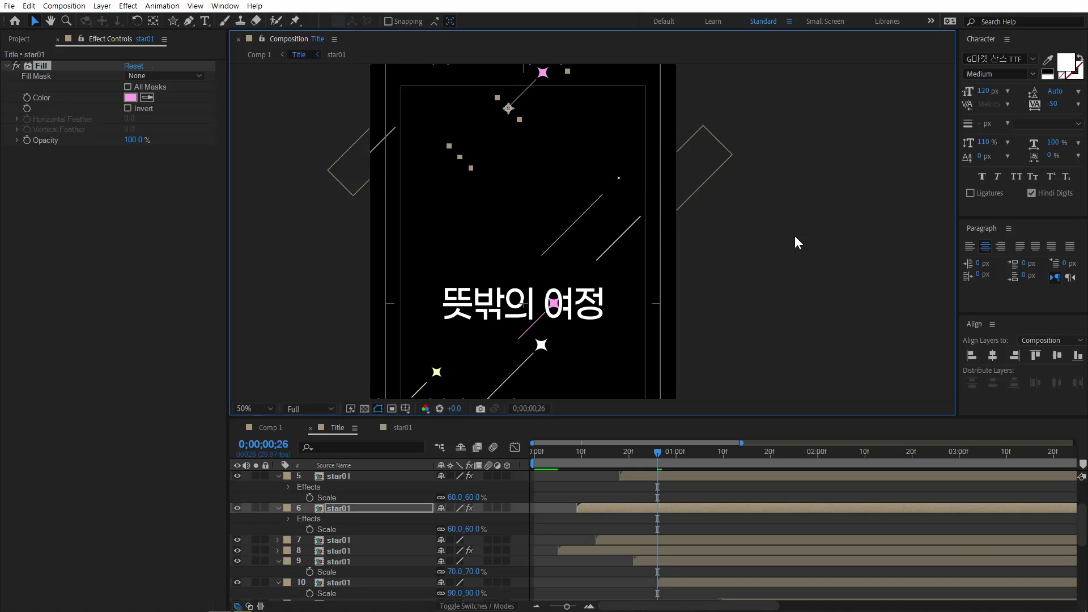
pyautogui.click(777, 244)
pyautogui.press(',')
pyautogui.press(',')
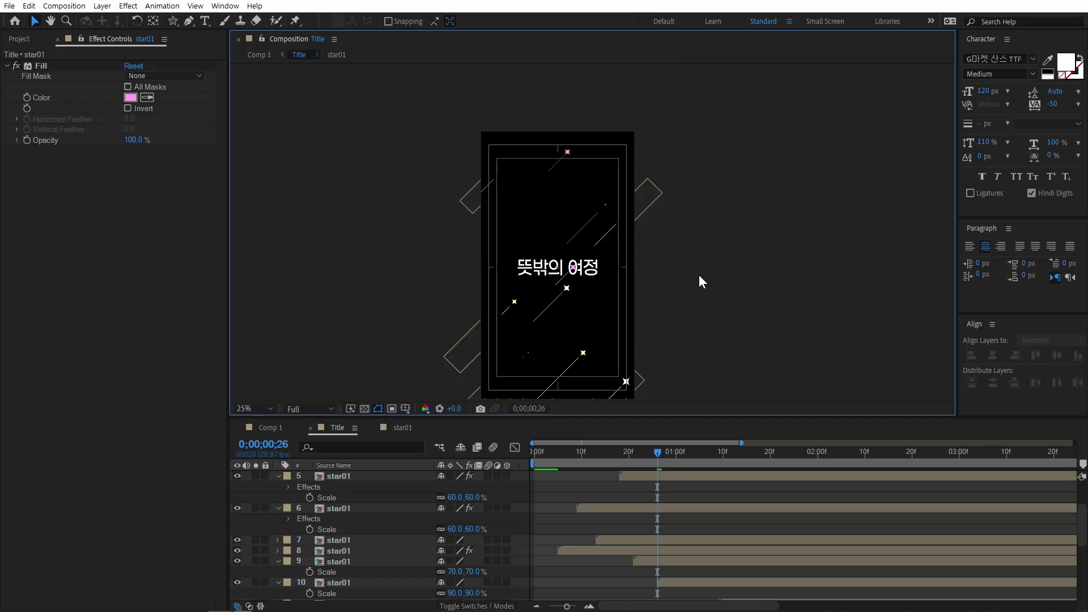
pyautogui.click(624, 379)
pyautogui.hotkey('ctrl', 'v')
pyautogui.click(759, 294)
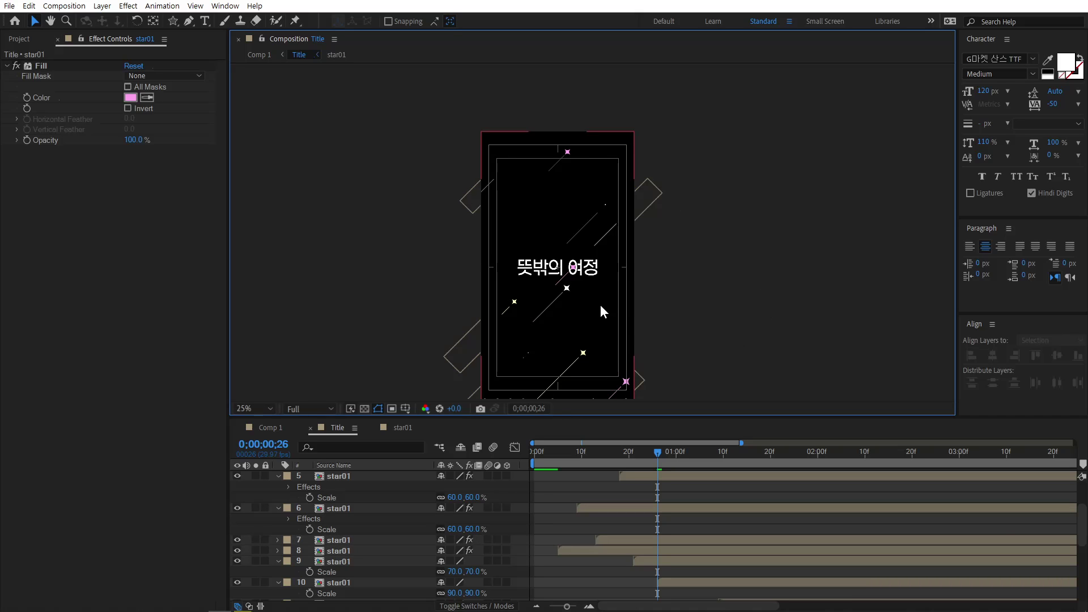
# - Paste the Fill effect onto the star01 layer at the composition's lower left corner and set its colour to pale yellow
pyautogui.moveTo(600, 305); pyautogui.dragTo(580, 277)
pyautogui.click(471, 375)
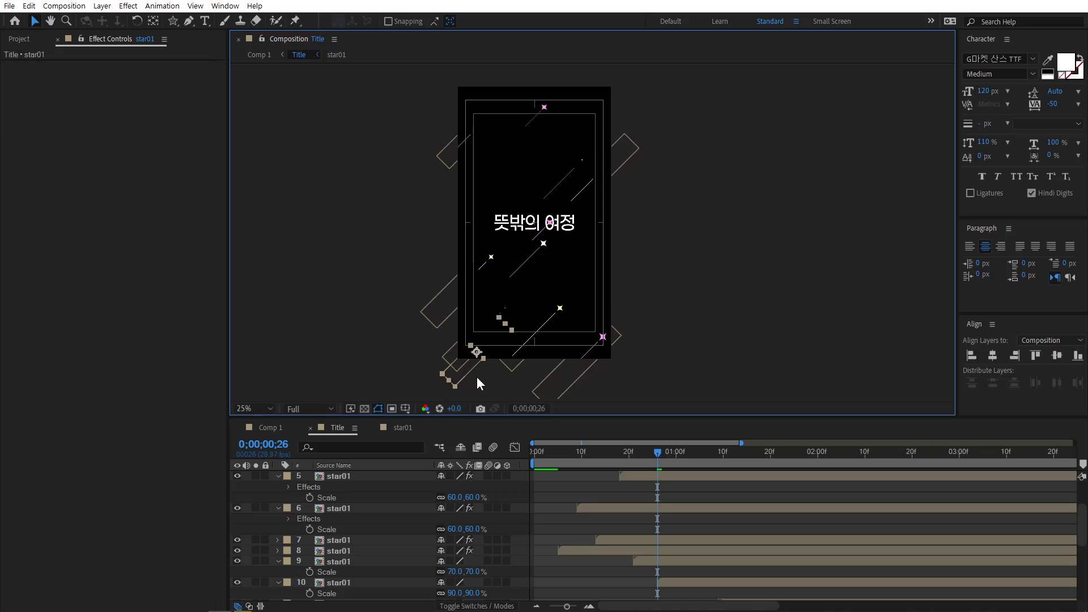
pyautogui.hotkey('ctrl', 'v')
pyautogui.click(131, 98)
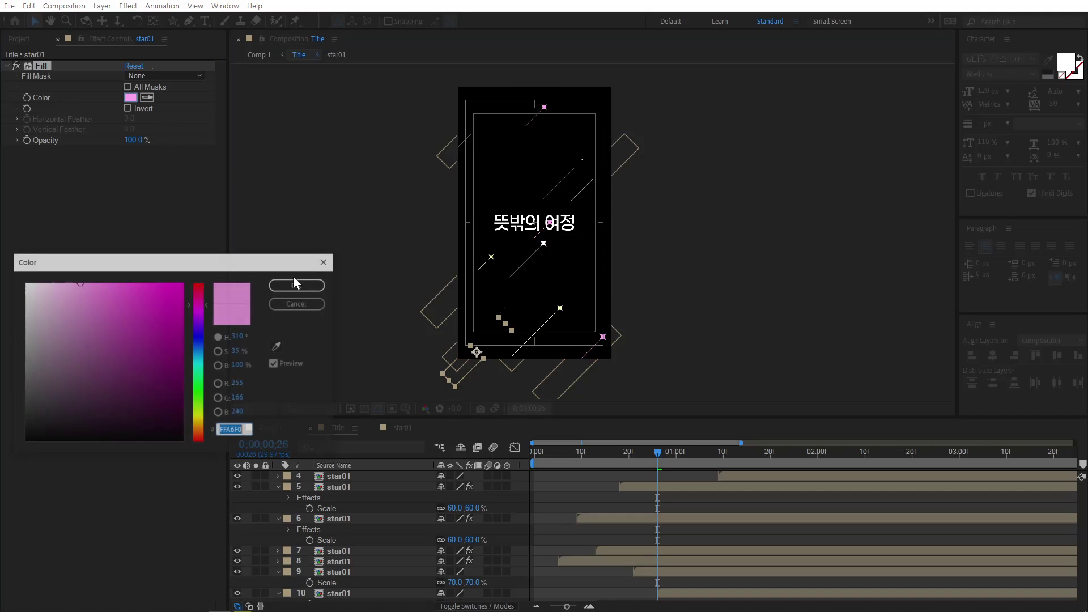
pyautogui.click(199, 416)
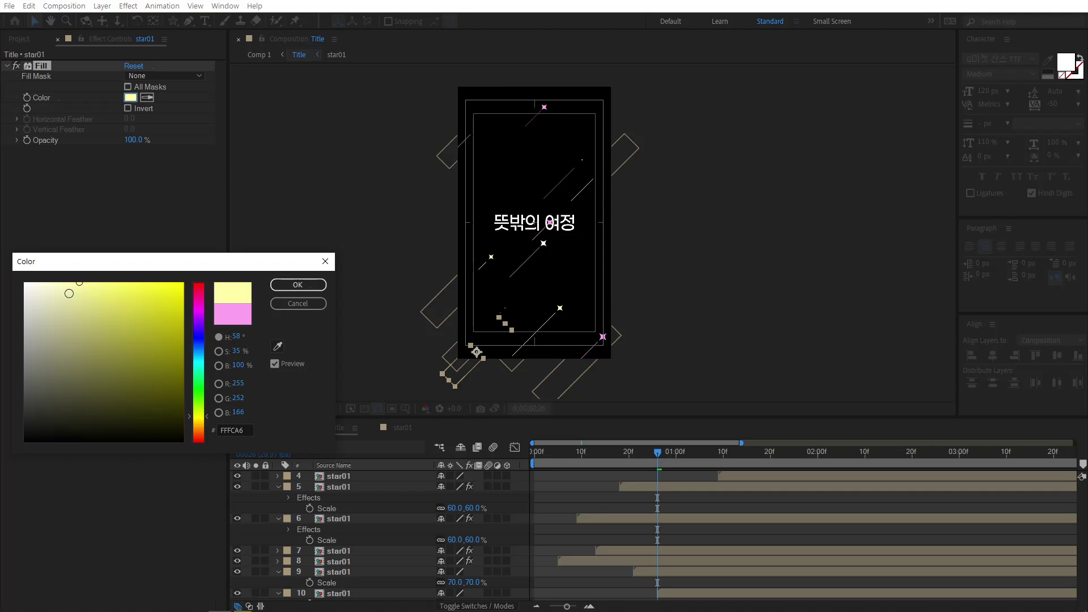
pyautogui.click(298, 285)
pyautogui.click(810, 315)
# - Move the 뜻밖의 여정 text layer beneath all the star01 layers, directly above Black Solid 1
pyautogui.moveTo(556, 452); pyautogui.dragTo(700, 480)
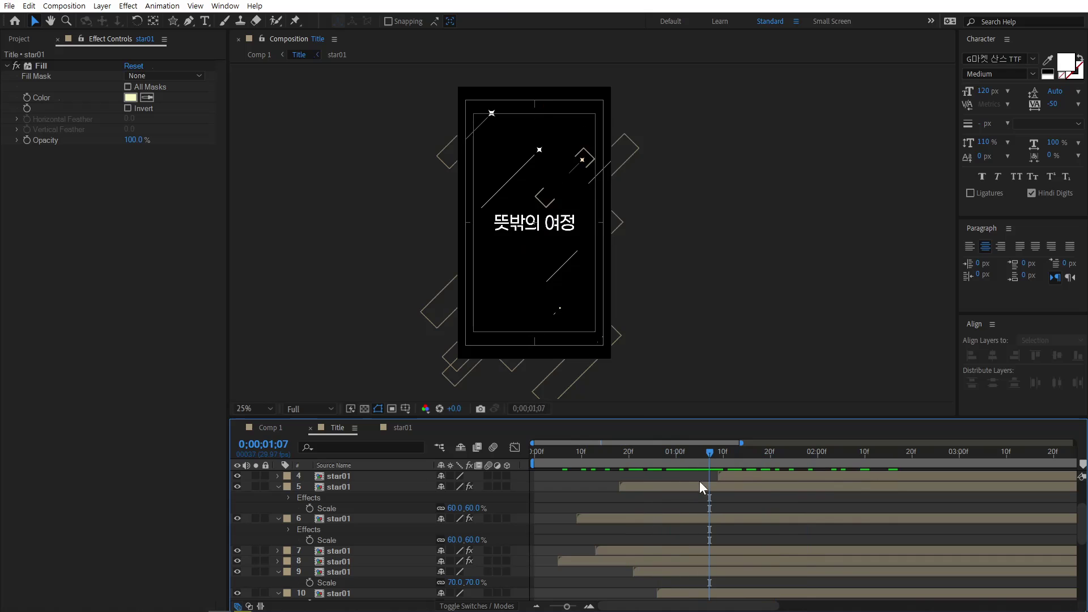
pyautogui.scroll(-5, 416, 548)
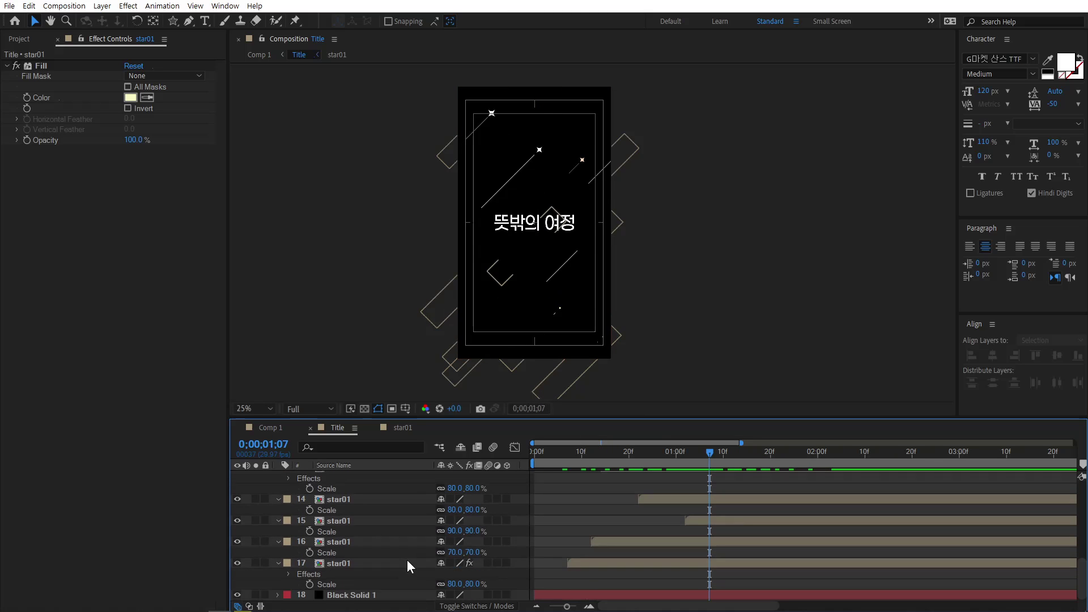
pyautogui.scroll(6, 412, 557)
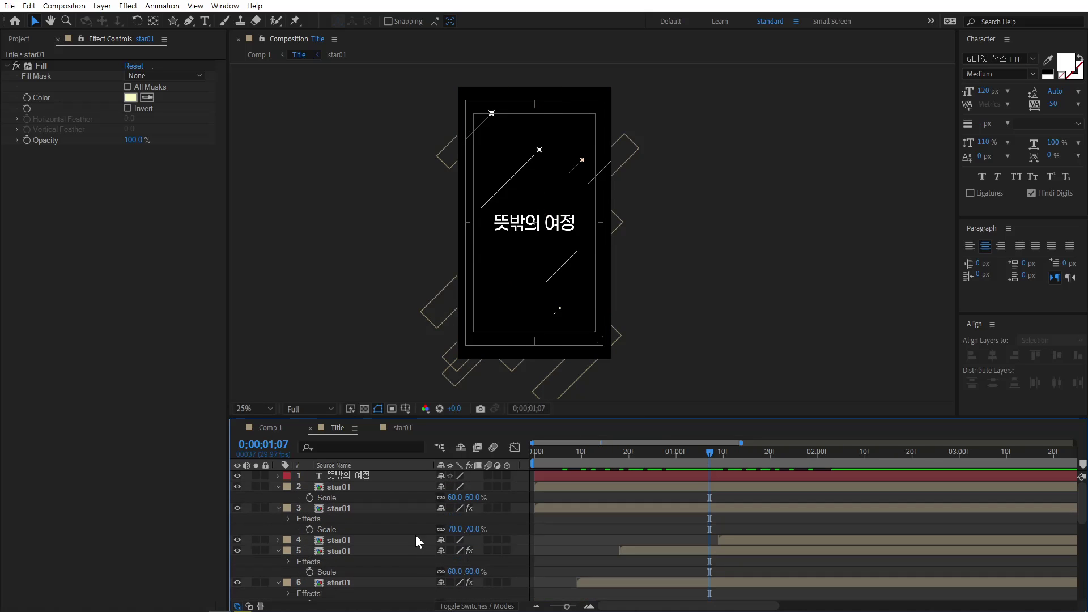
pyautogui.click(374, 481)
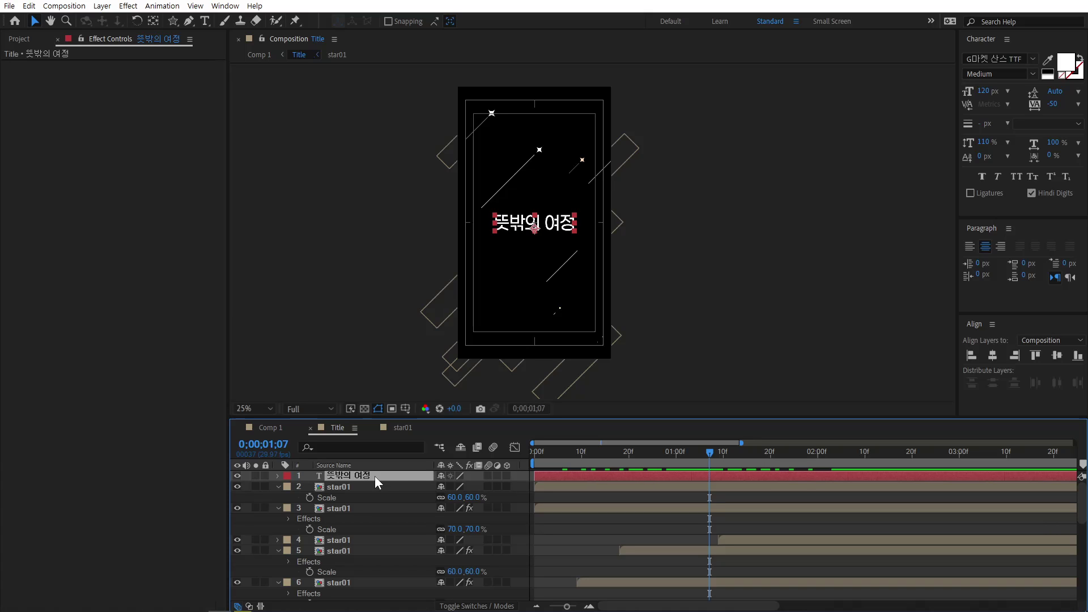
pyautogui.moveTo(375, 476); pyautogui.dragTo(371, 579)
pyautogui.hotkey('ctrl', '[')
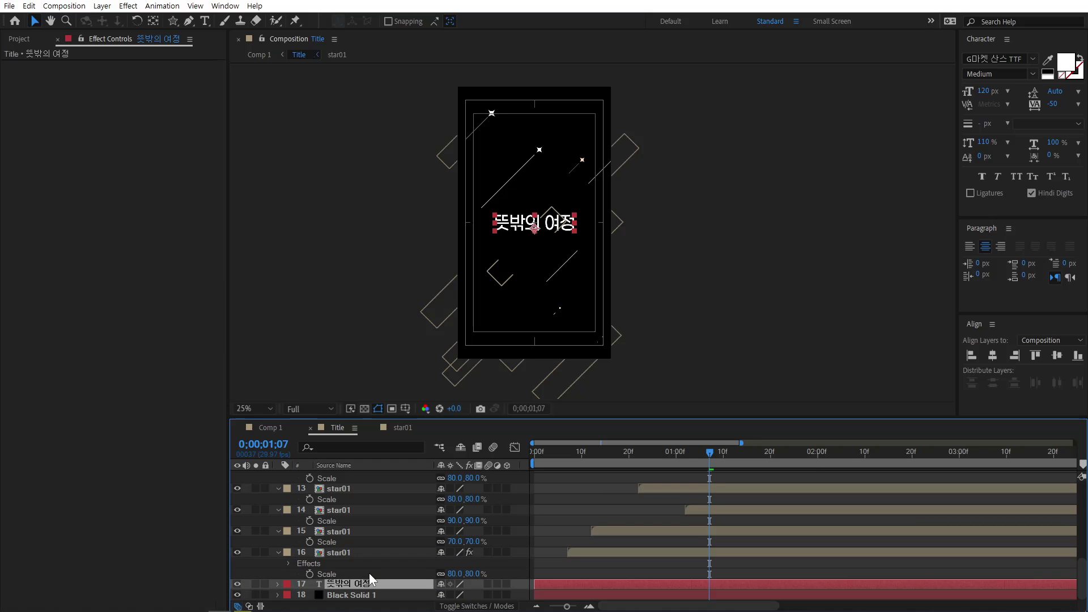
# - Preview the coloured shooting-star animation in the Title composition
pyautogui.click(591, 505)
pyautogui.press('space')
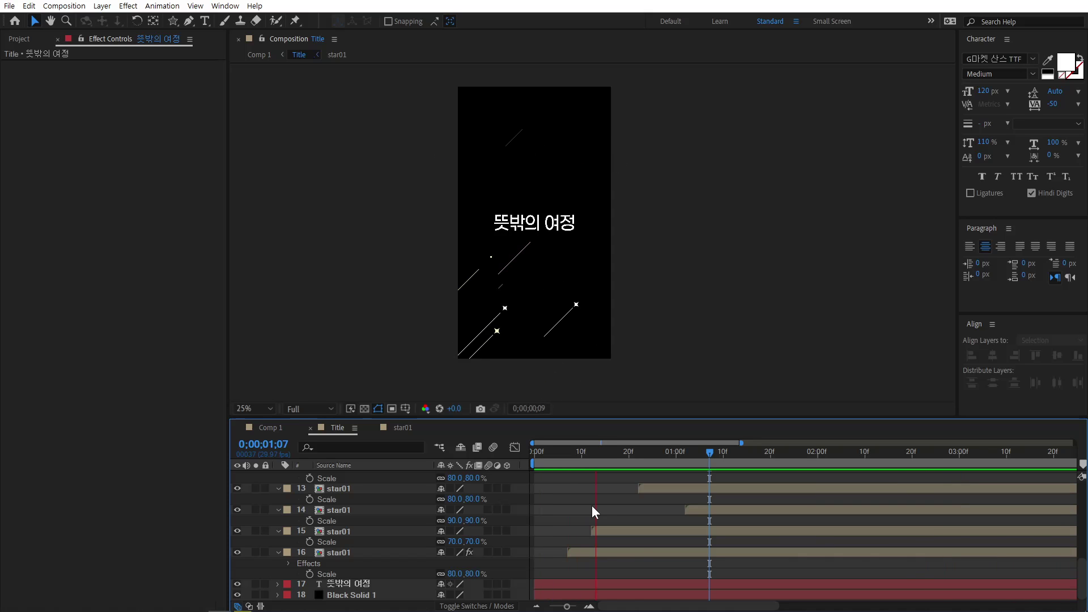
pyautogui.press('space')
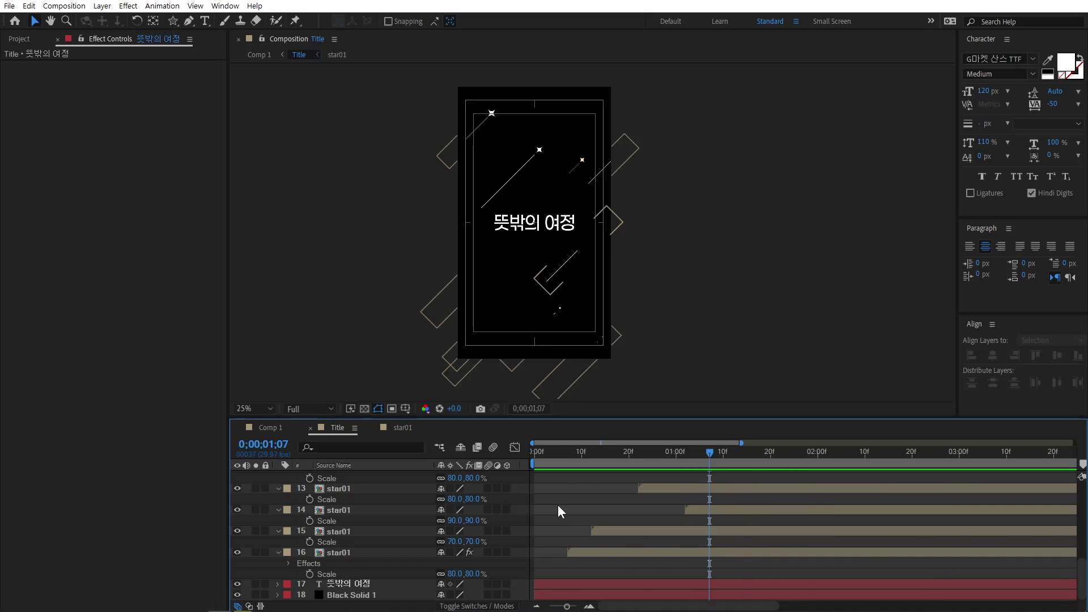
# - Close the Title composition, return to Comp 1 and preview the full photo collage
pyautogui.click(309, 427)
pyautogui.click(546, 454)
pyautogui.press('space')
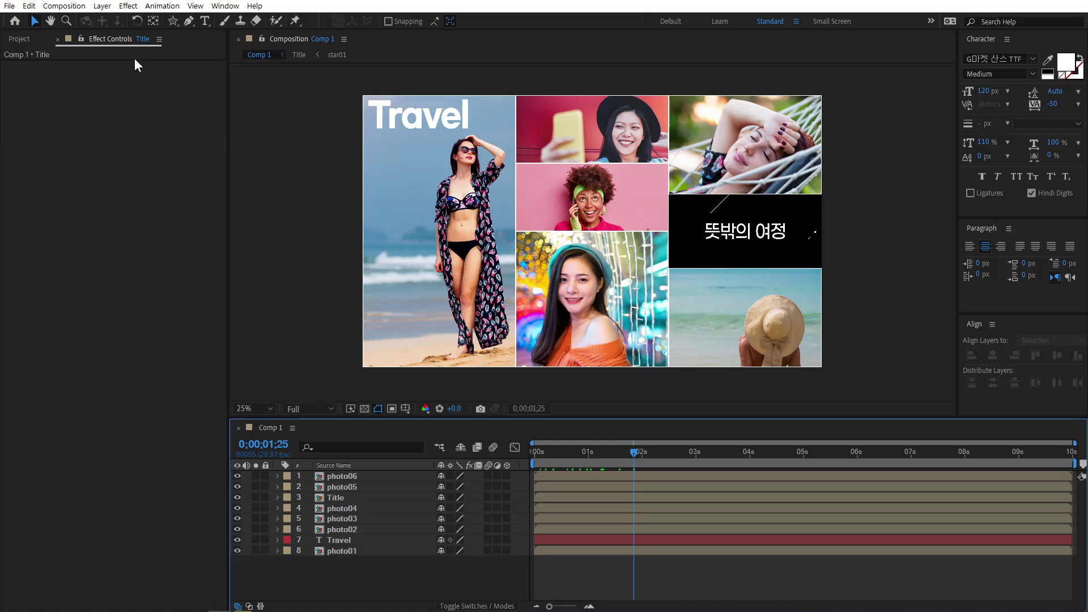
# - Set Comp 1's width to 1080 px in its composition settings, checking the cropped preview before applying
pyautogui.click(64, 5)
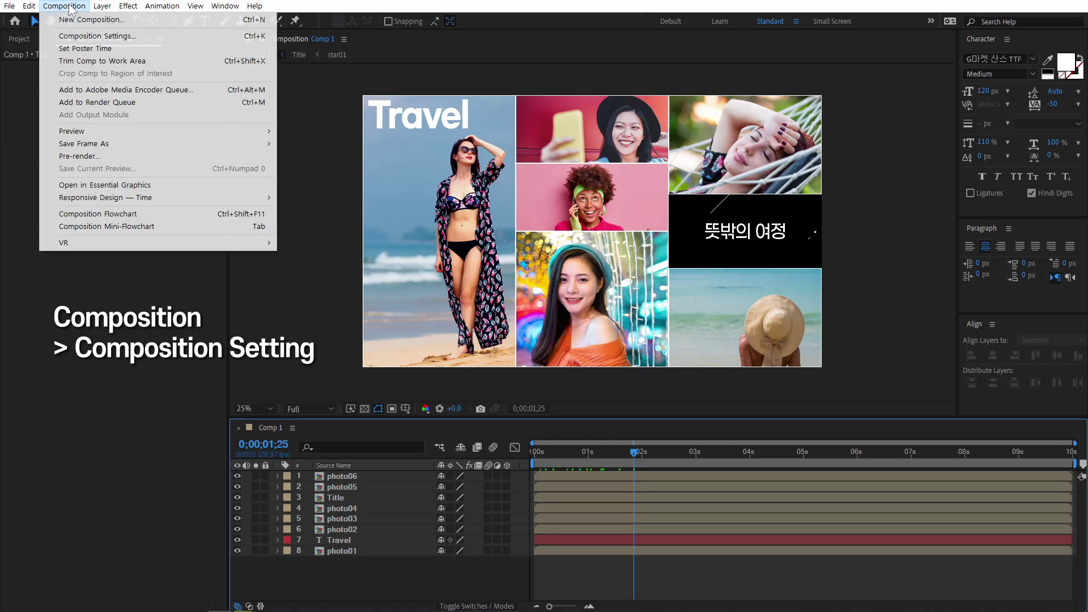
pyautogui.click(110, 37)
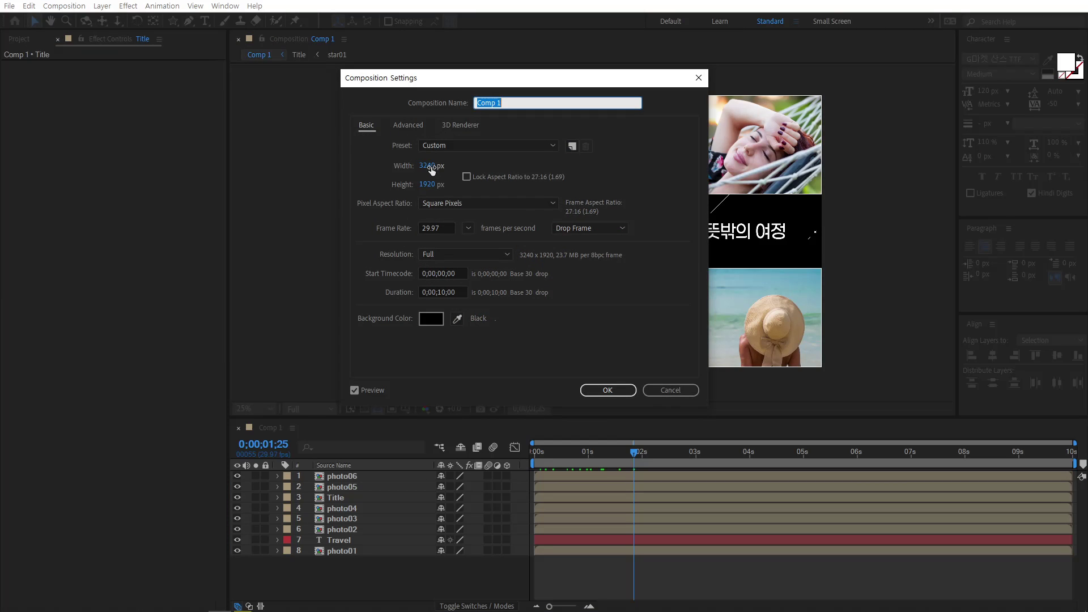
pyautogui.click(428, 166)
pyautogui.write('1080')
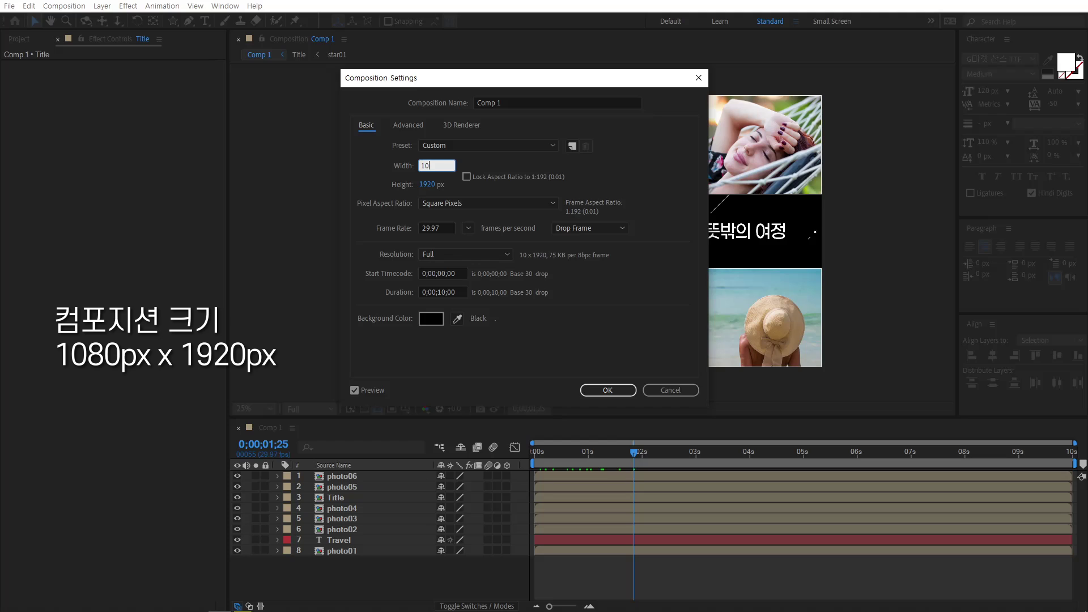
pyautogui.click(553, 341)
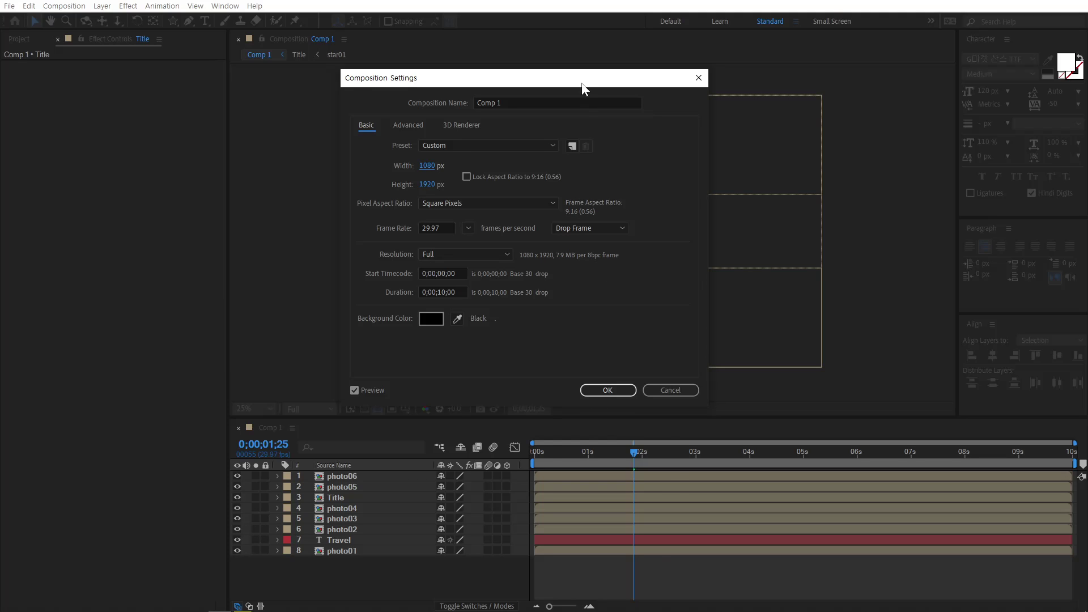
pyautogui.moveTo(581, 78); pyautogui.dragTo(524, 355)
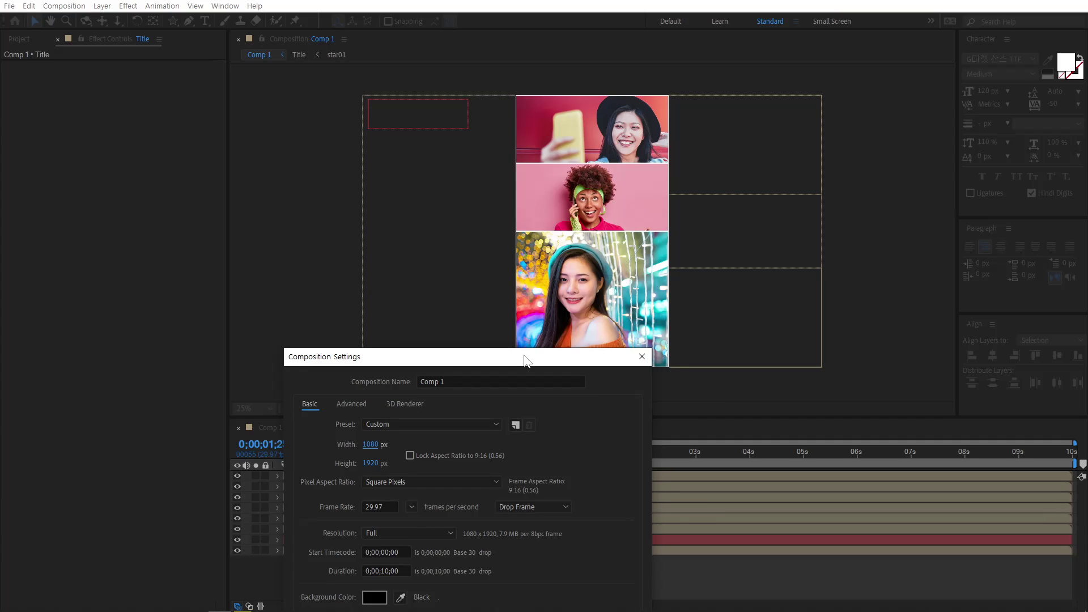
pyautogui.moveTo(525, 360); pyautogui.dragTo(459, 171)
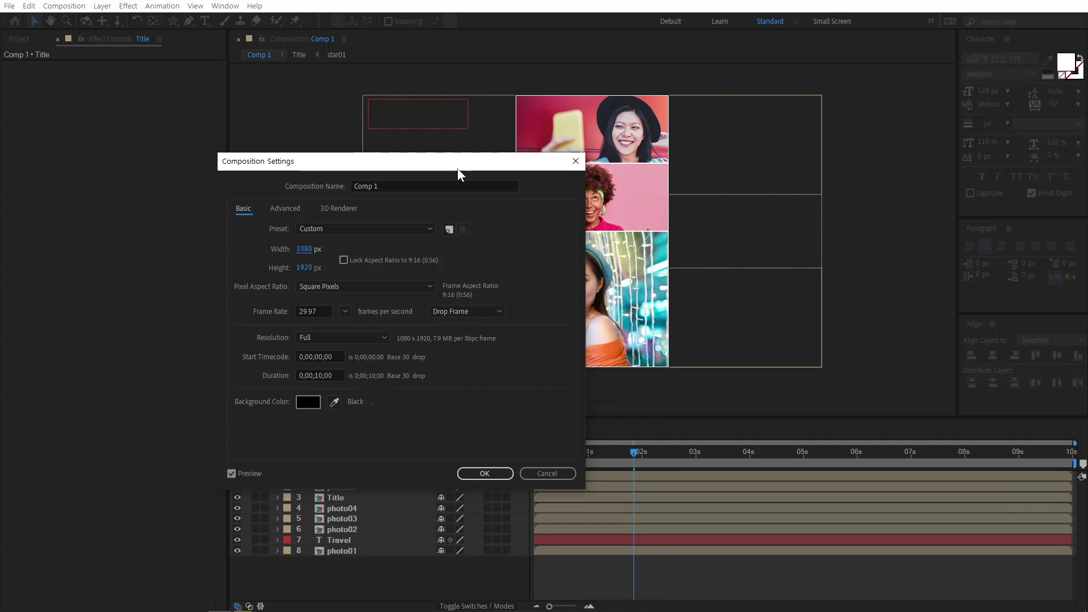
pyautogui.click(485, 473)
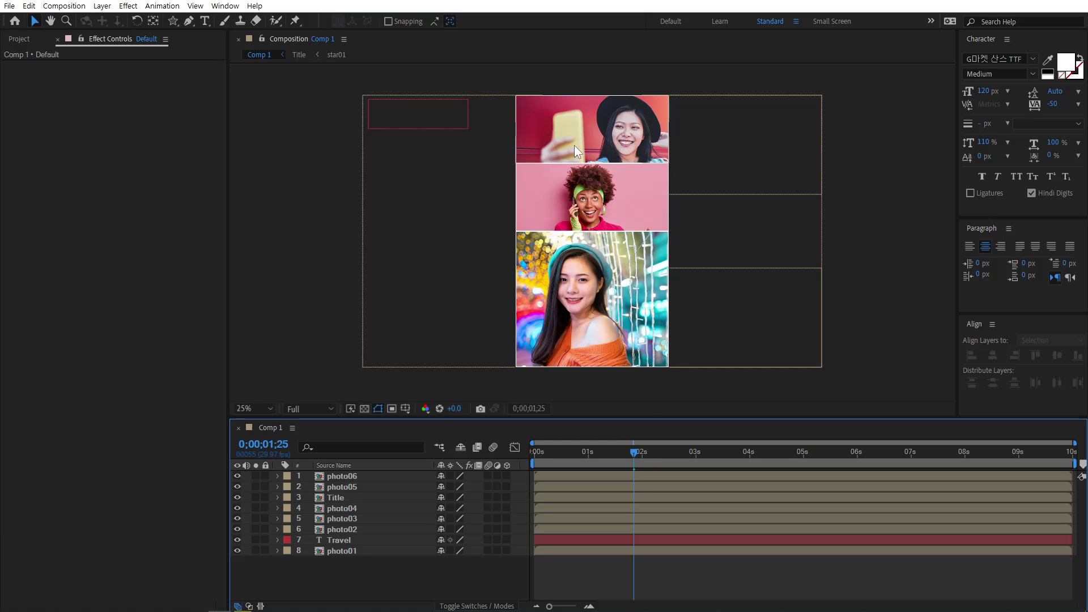
# - Add a new null object to Comp 1
pyautogui.rightClick(359, 573)
pyautogui.moveTo(390, 432)
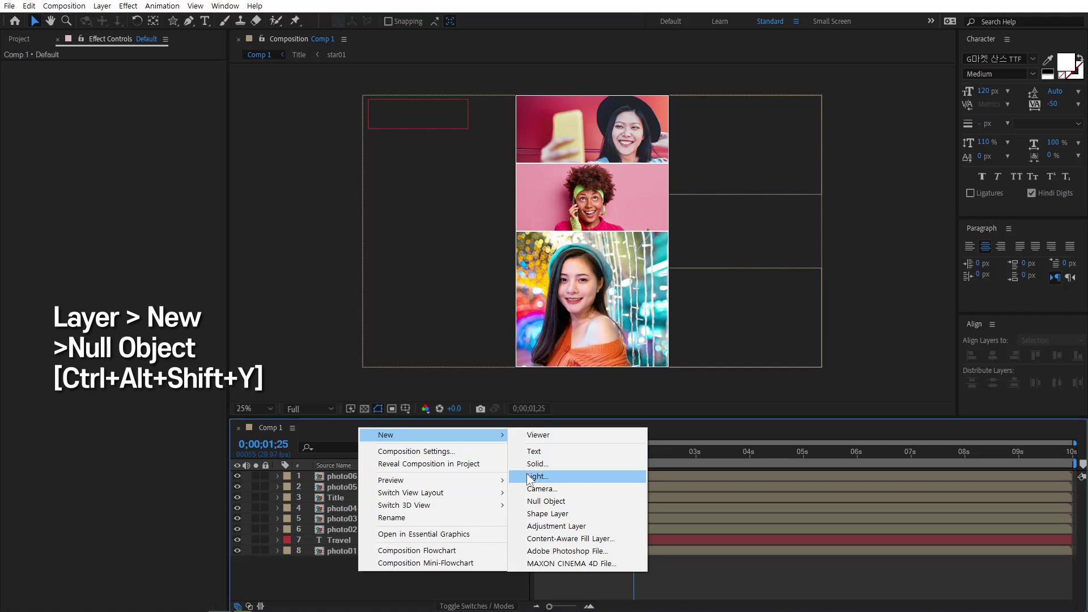
pyautogui.click(552, 502)
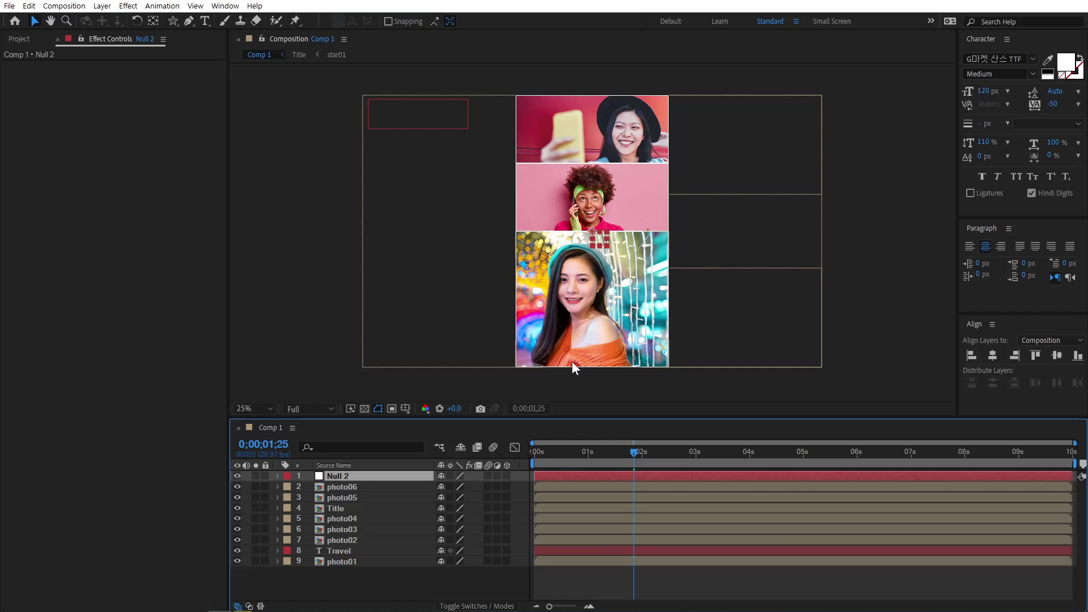
# - Show the Parent & Link column and parent all the photo, Title and Travel layers to the null object
pyautogui.moveTo(369, 577); pyautogui.dragTo(349, 489)
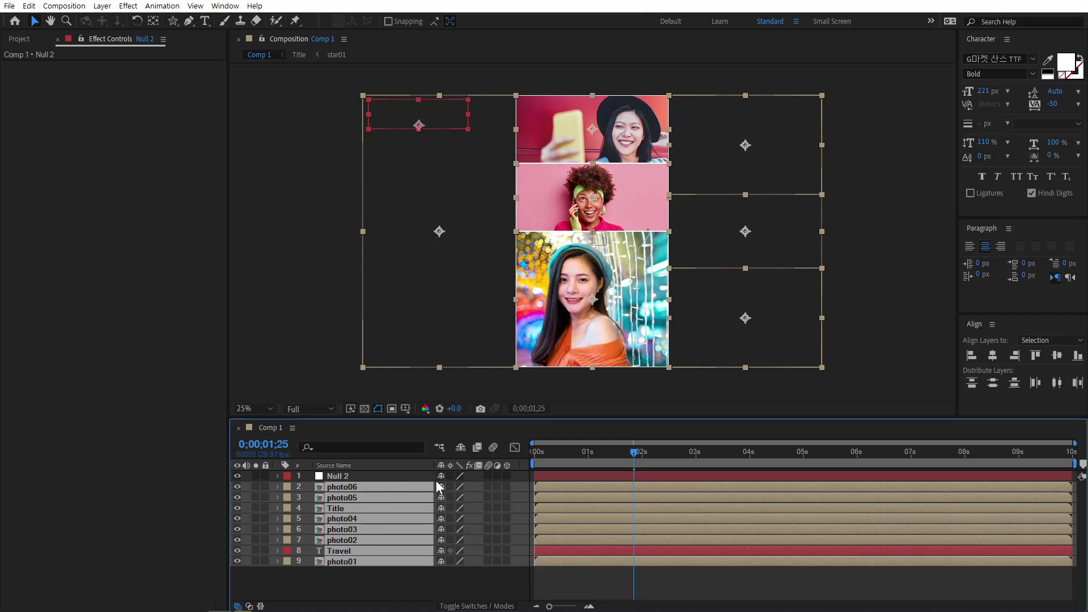
pyautogui.rightClick(522, 464)
pyautogui.moveTo(559, 499)
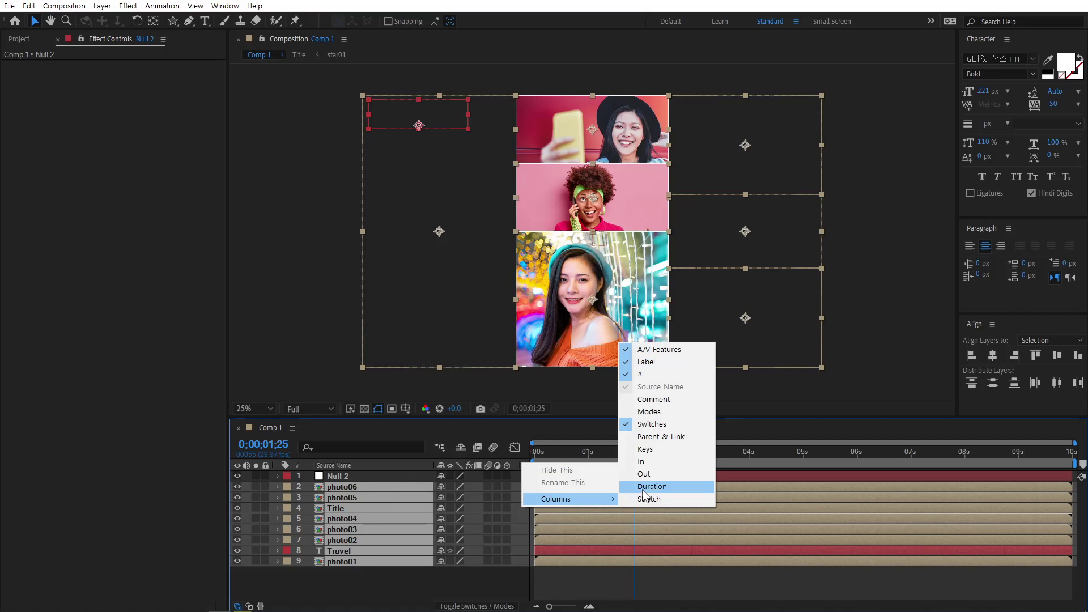
pyautogui.click(668, 437)
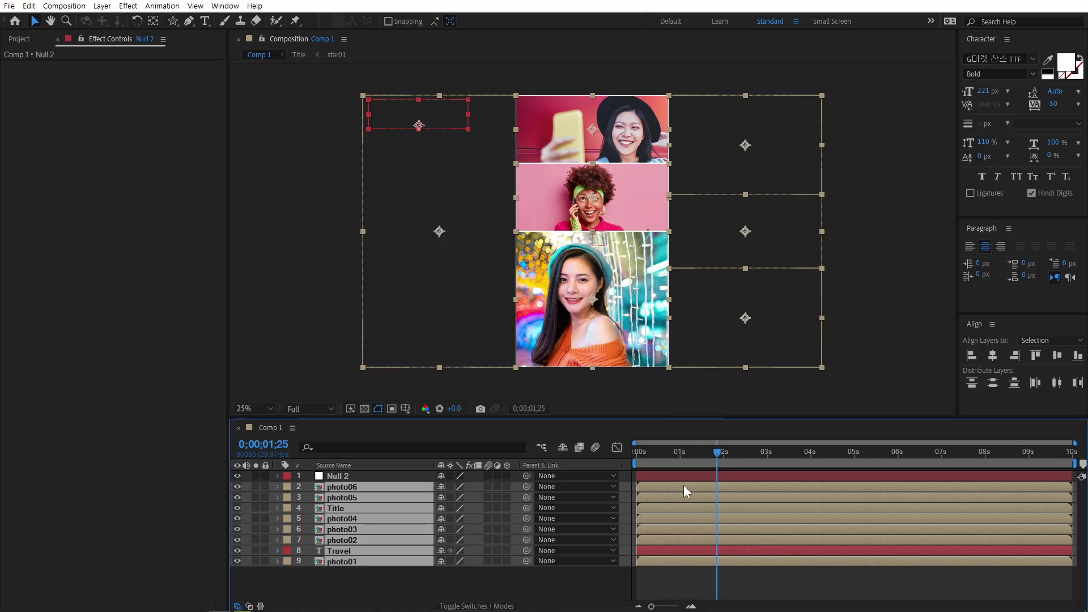
pyautogui.moveTo(526, 486); pyautogui.dragTo(372, 474)
# - Add a Position keyframe to the Null 2 layer at 0;00;03;00, keeping it at 540, 960
pyautogui.click(372, 475)
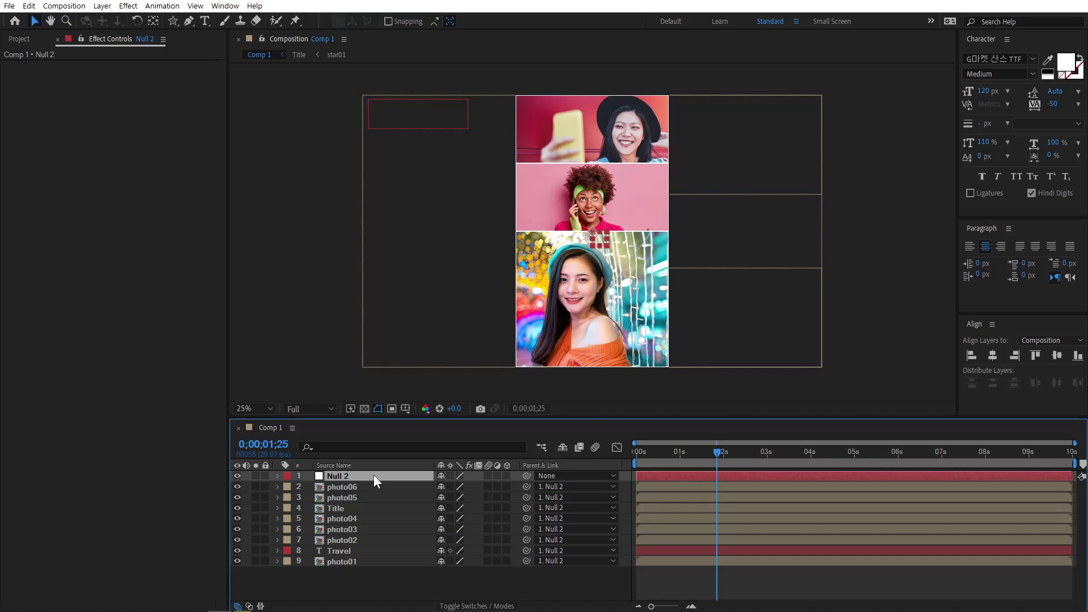
pyautogui.moveTo(600, 244)
pyautogui.mouseDown()
pyautogui.moveTo(486, 244)
pyautogui.moveTo(766, 244)
pyautogui.moveTo(589, 244)
pyautogui.mouseUp()
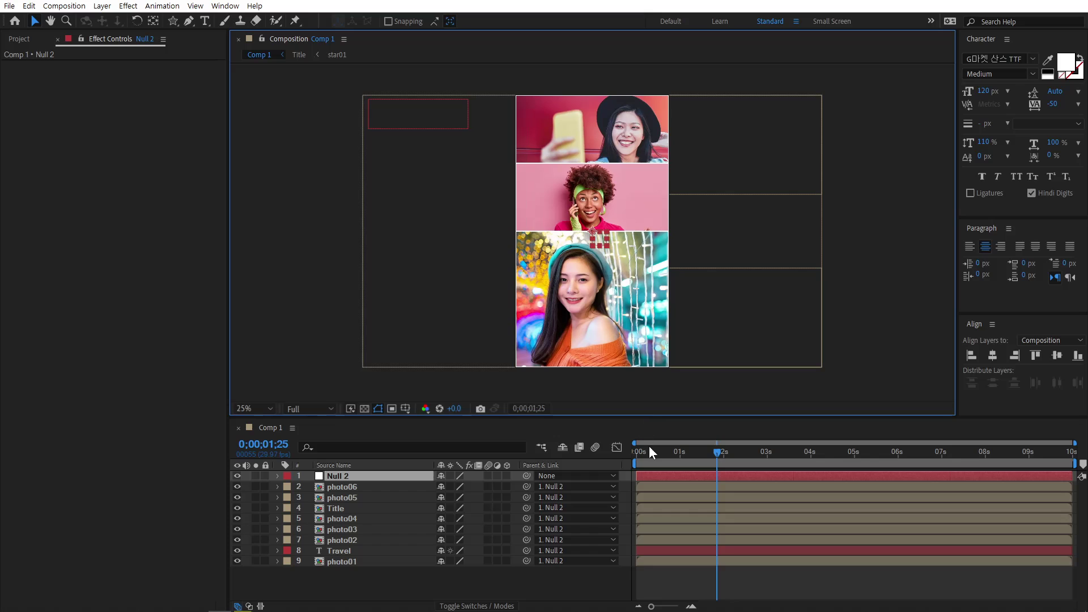
pyautogui.moveTo(644, 453); pyautogui.dragTo(613, 457)
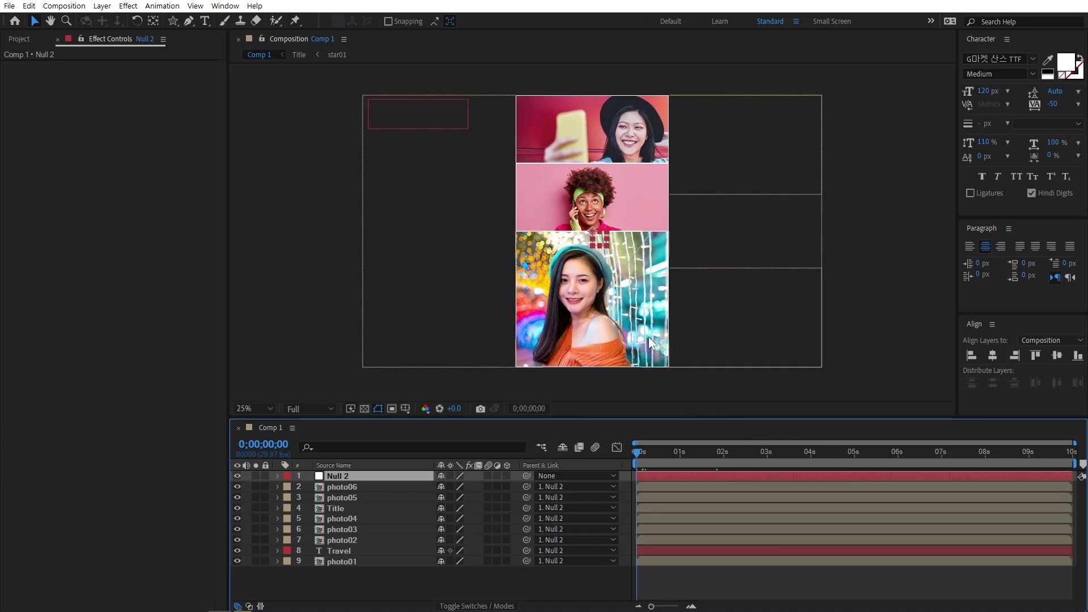
pyautogui.click(767, 453)
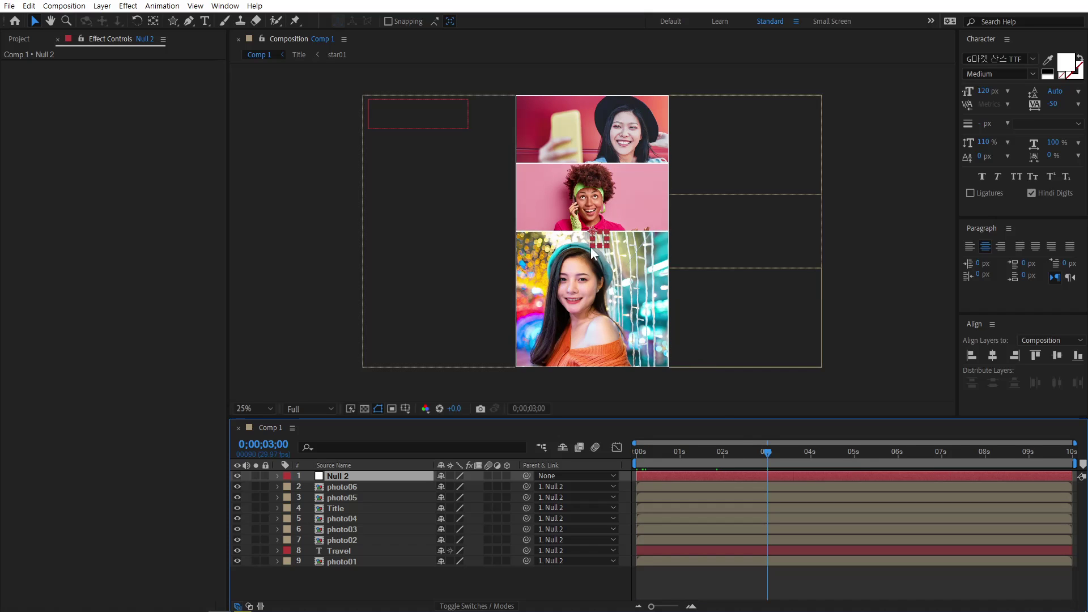
pyautogui.press('p')
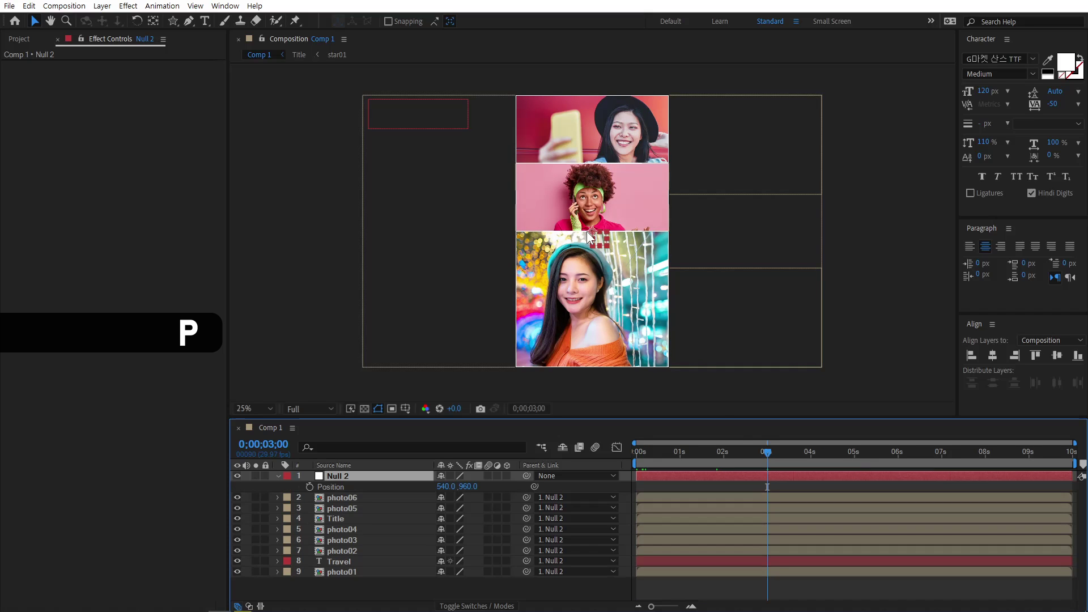
pyautogui.click(309, 487)
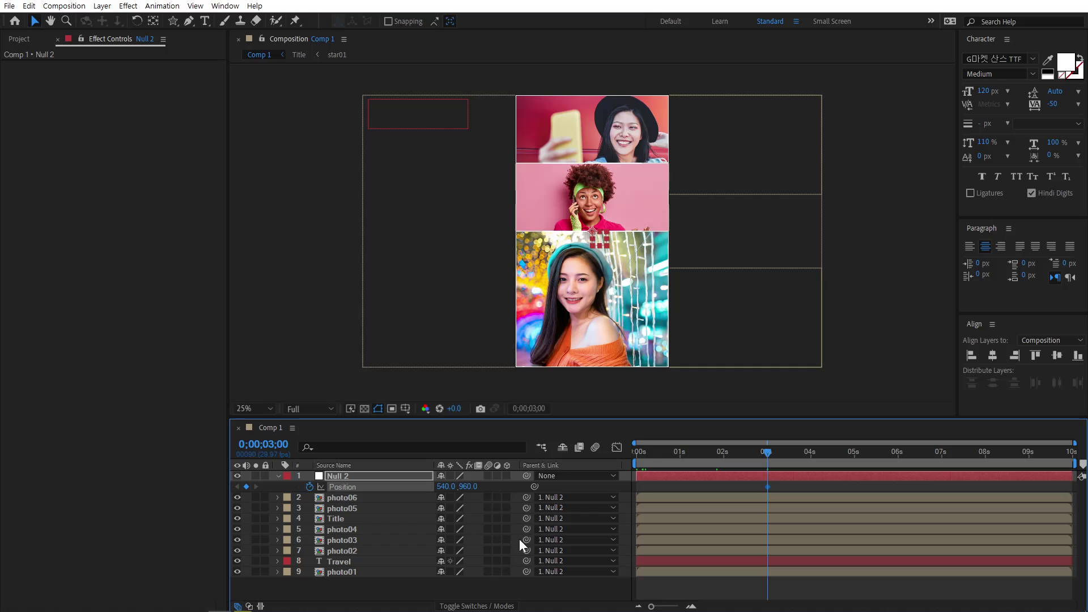
# - Move the null object to 1620, 960 at 0;00;02;20 so the Travel photo fills the frame
pyautogui.hotkey('shift', 'pageup')
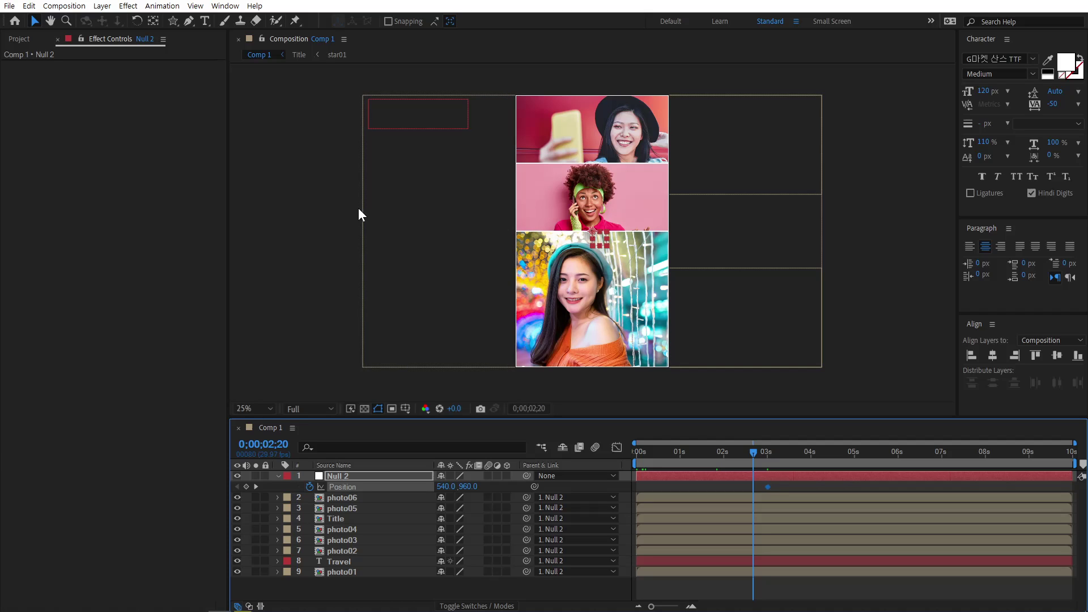
pyautogui.moveTo(611, 243); pyautogui.dragTo(757, 246)
pyautogui.press('Left')
pyautogui.press('.')
pyautogui.press('Left')
pyautogui.press('Left')
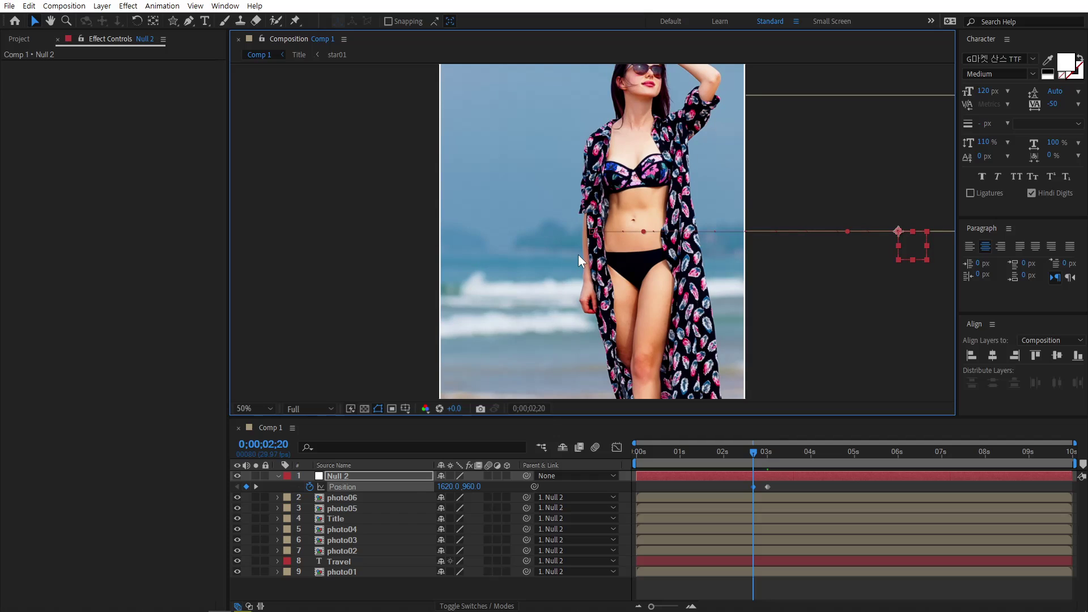
pyautogui.press(',')
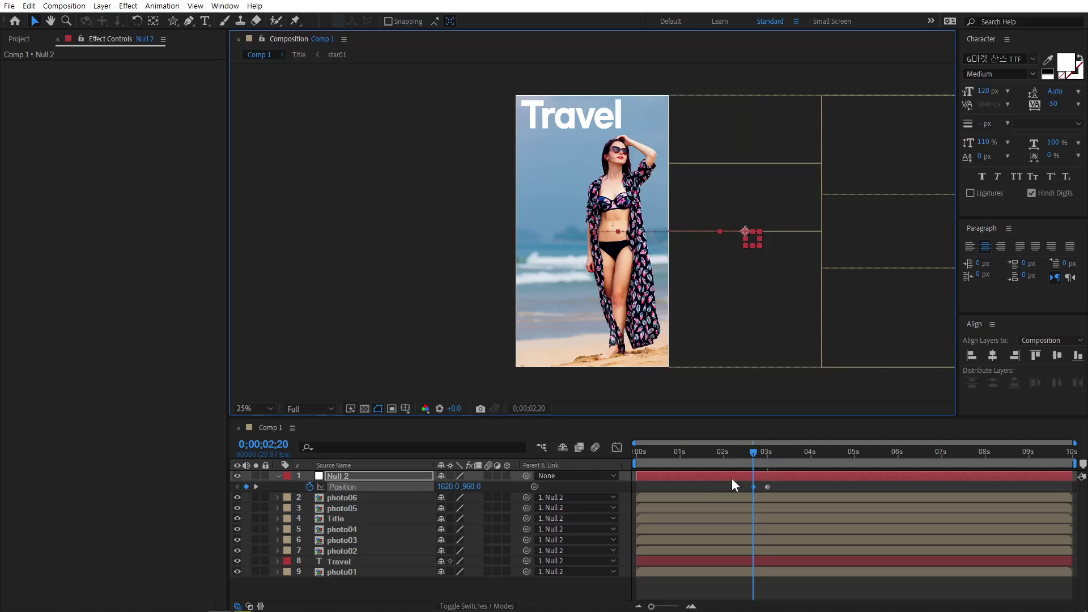
# - Apply Easy Ease In to the null's Position keyframe at 3 seconds and preview the slide between the first two photo columns
pyautogui.moveTo(733, 451)
pyautogui.mouseDown()
pyautogui.moveTo(612, 457)
pyautogui.moveTo(736, 460)
pyautogui.mouseUp()
pyautogui.press('space')
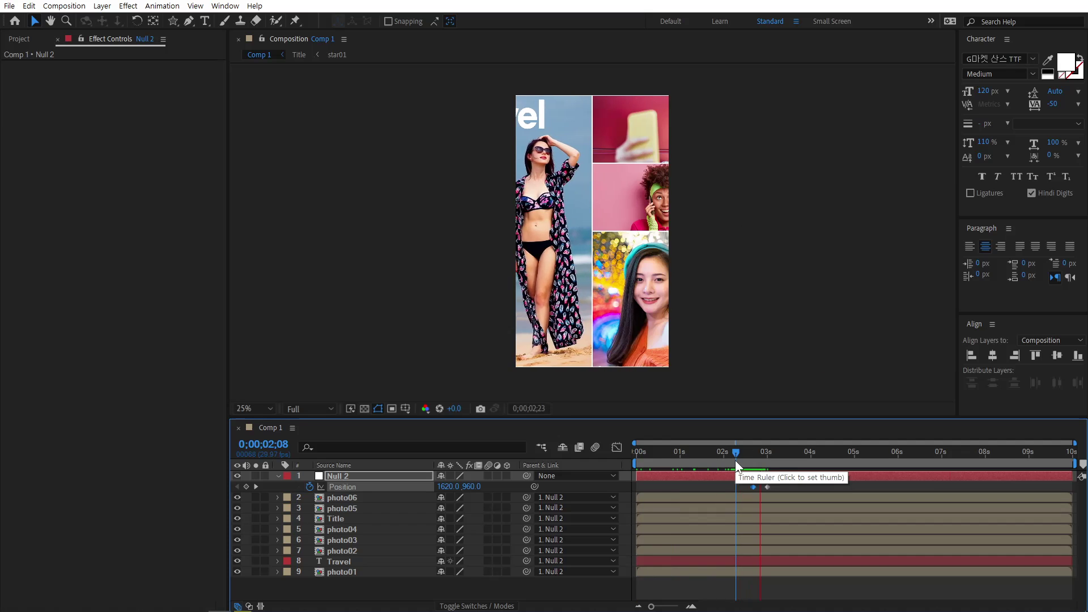
pyautogui.click(778, 486)
pyautogui.click(768, 488)
pyautogui.hotkey('shift', 'F9')
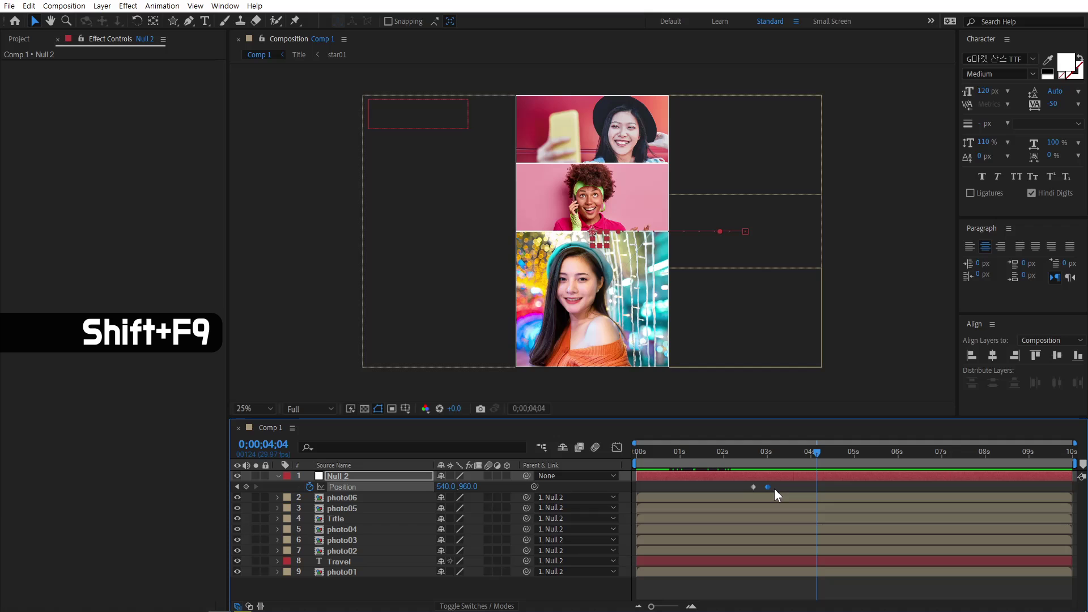
pyautogui.click(742, 454)
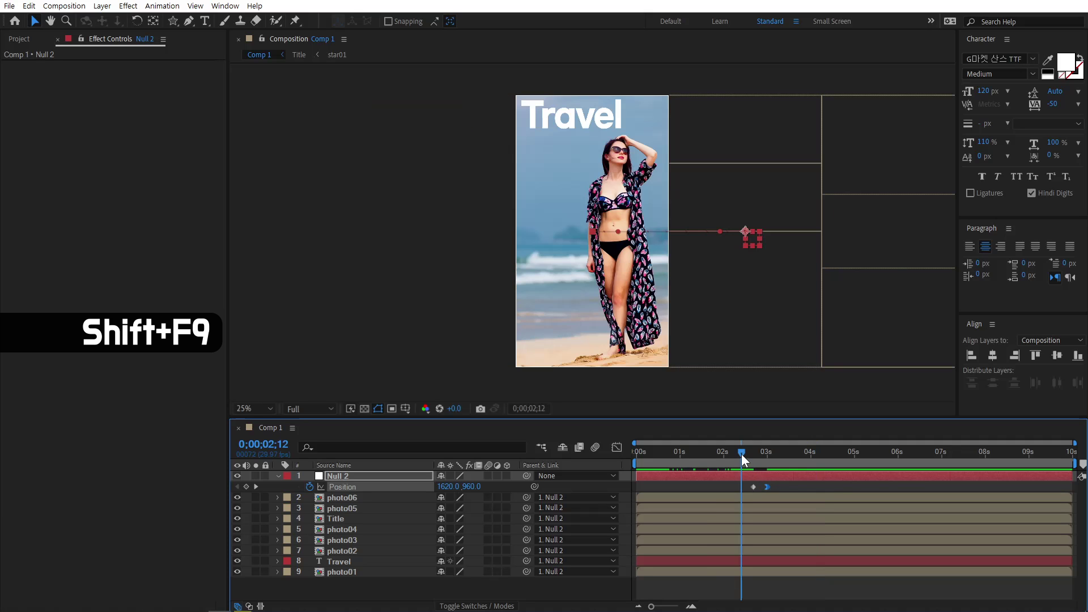
pyautogui.press('space')
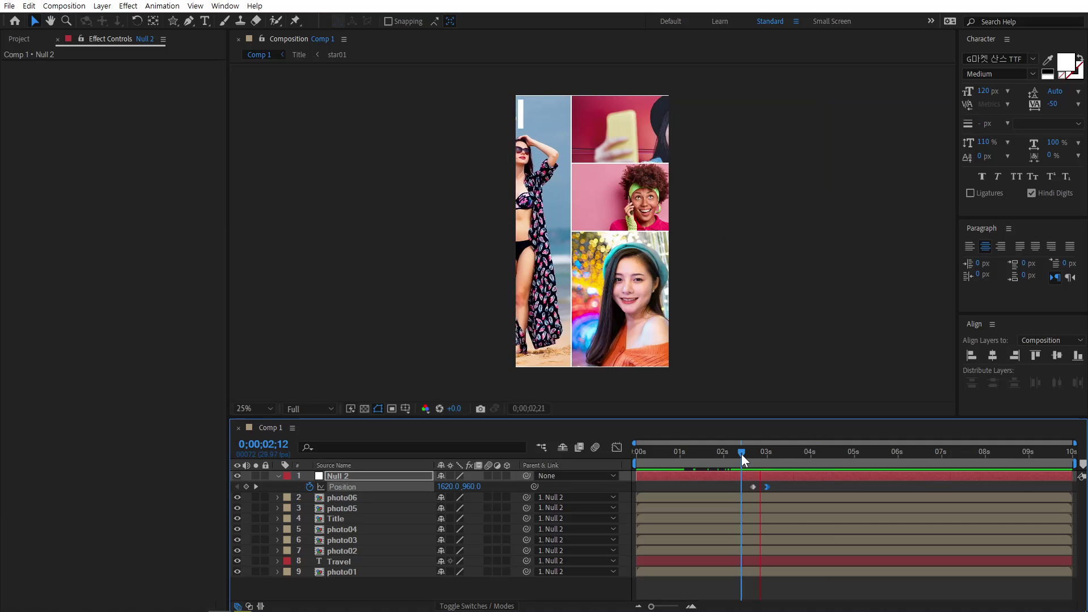
pyautogui.press('space')
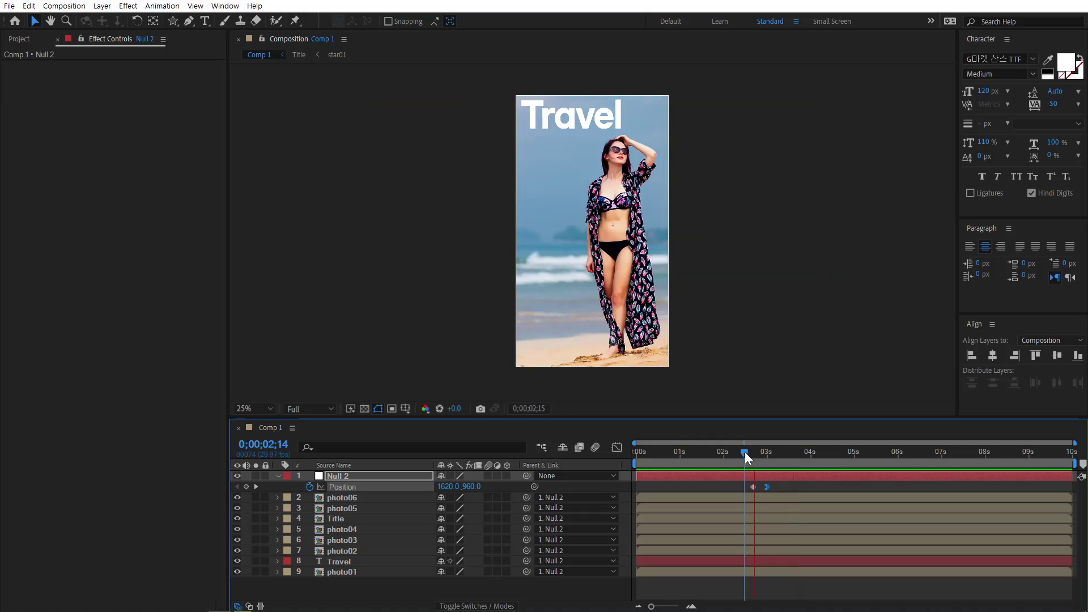
pyautogui.moveTo(745, 452); pyautogui.dragTo(598, 457)
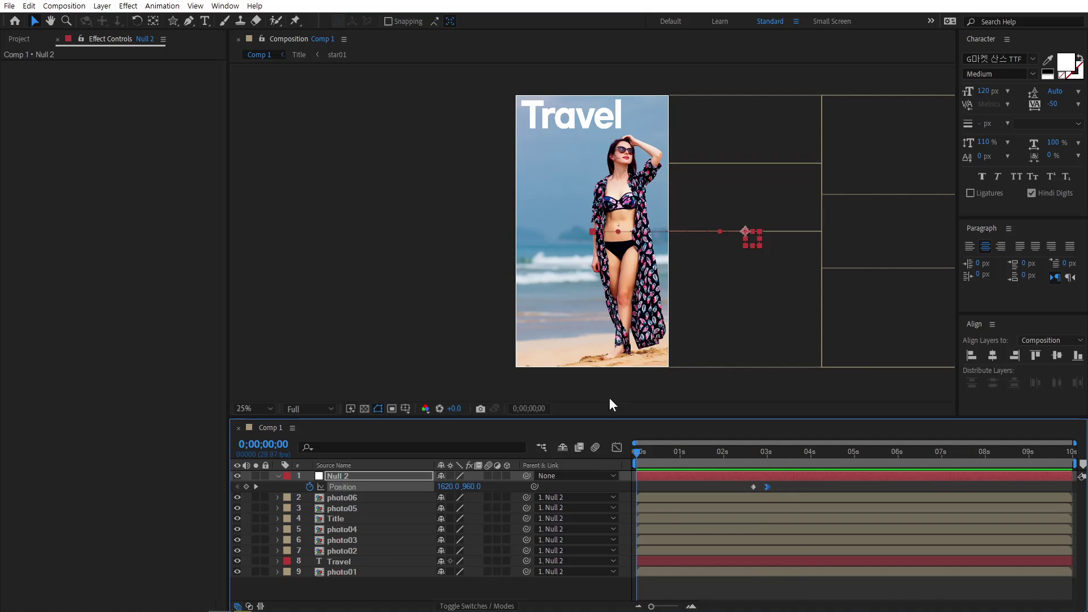
pyautogui.click(708, 488)
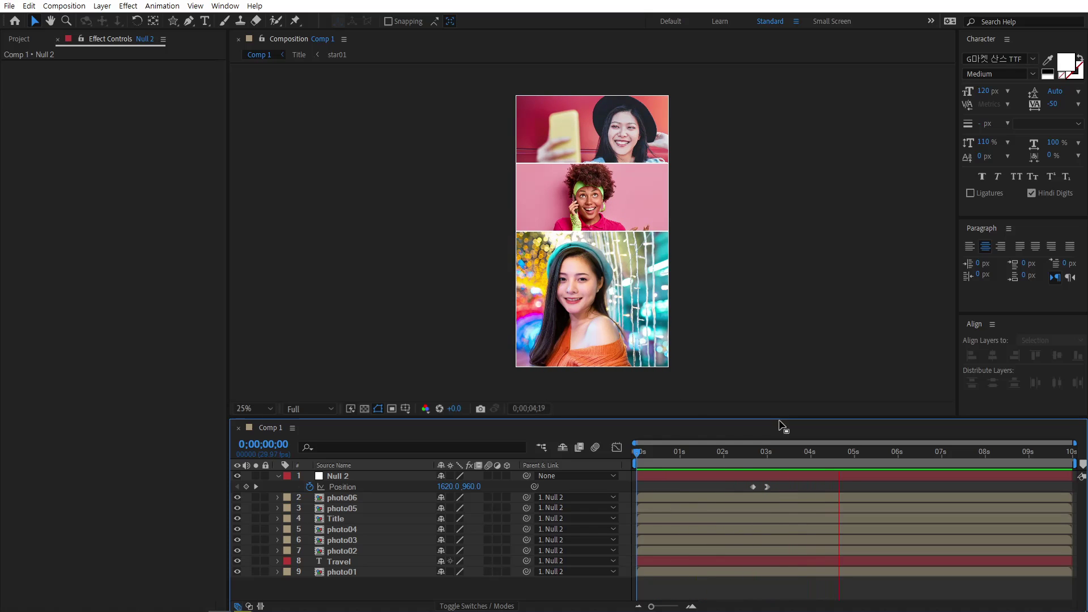
pyautogui.click(845, 480)
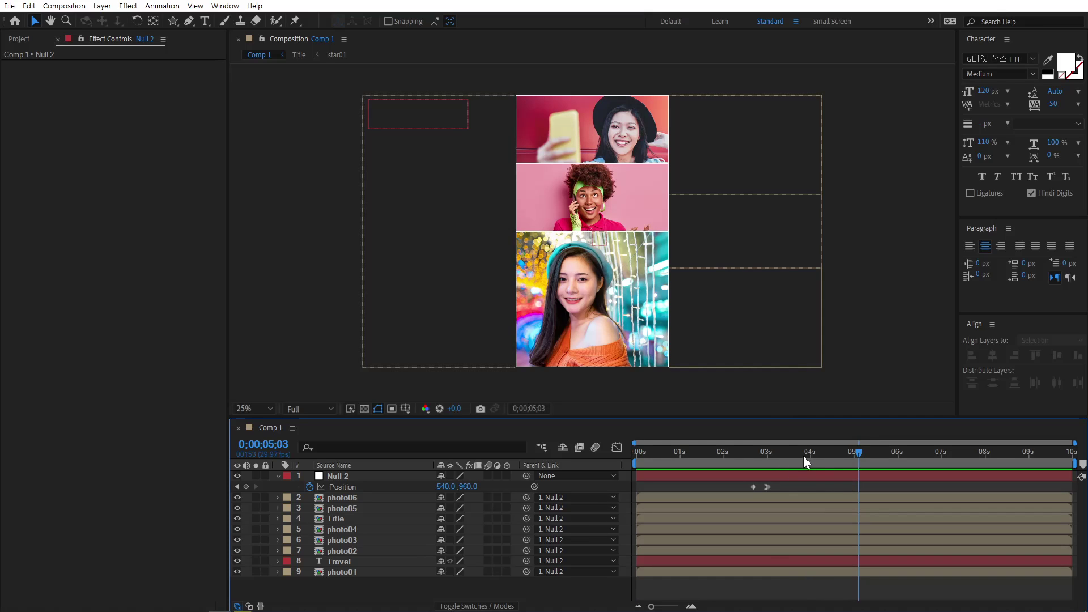
# - Add a Position keyframe holding the null's current placement at 0;00;04;29
pyautogui.click(854, 453)
pyautogui.click(860, 478)
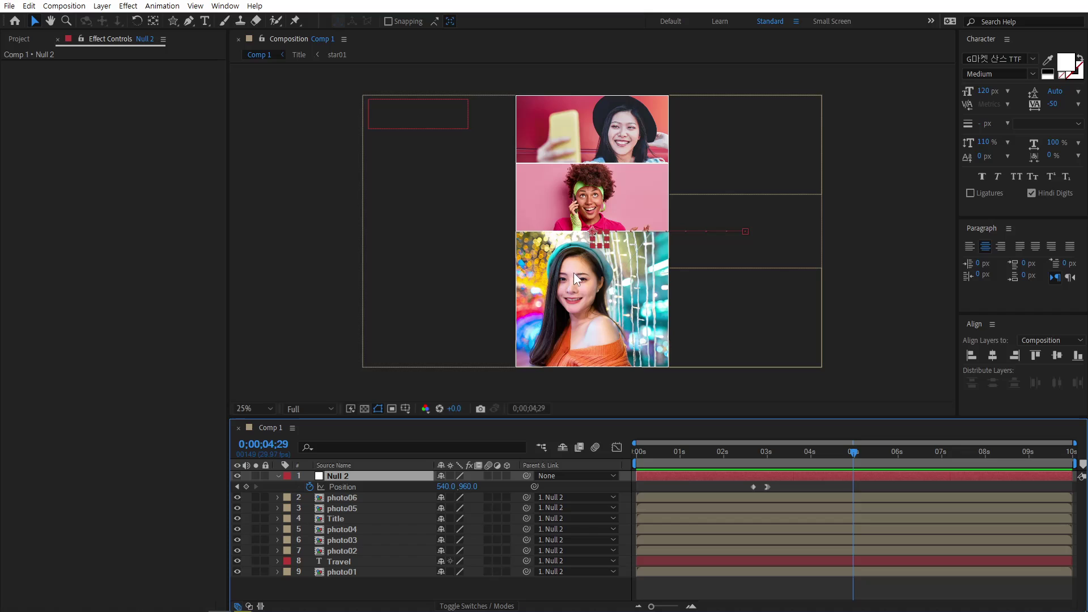
pyautogui.click(246, 486)
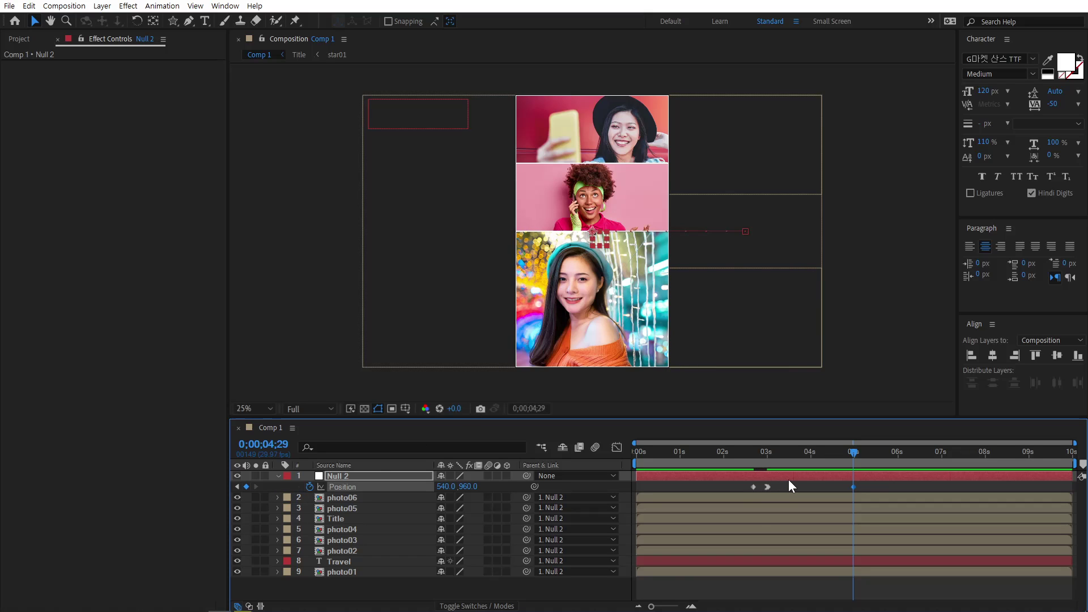
# - Shift the null object horizontally to 48, 960 at 0;00;05;02, partway to the last photo column
pyautogui.press('pagedown')
pyautogui.press('pagedown')
pyautogui.press('pagedown')
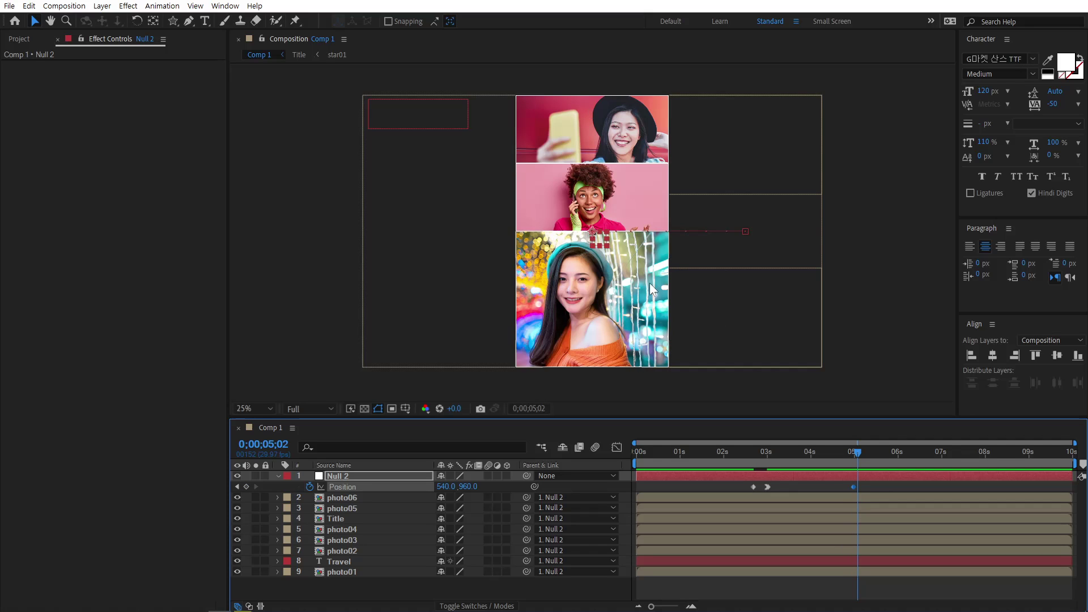
pyautogui.click(599, 240)
pyautogui.moveTo(599, 240); pyautogui.dragTo(529, 240)
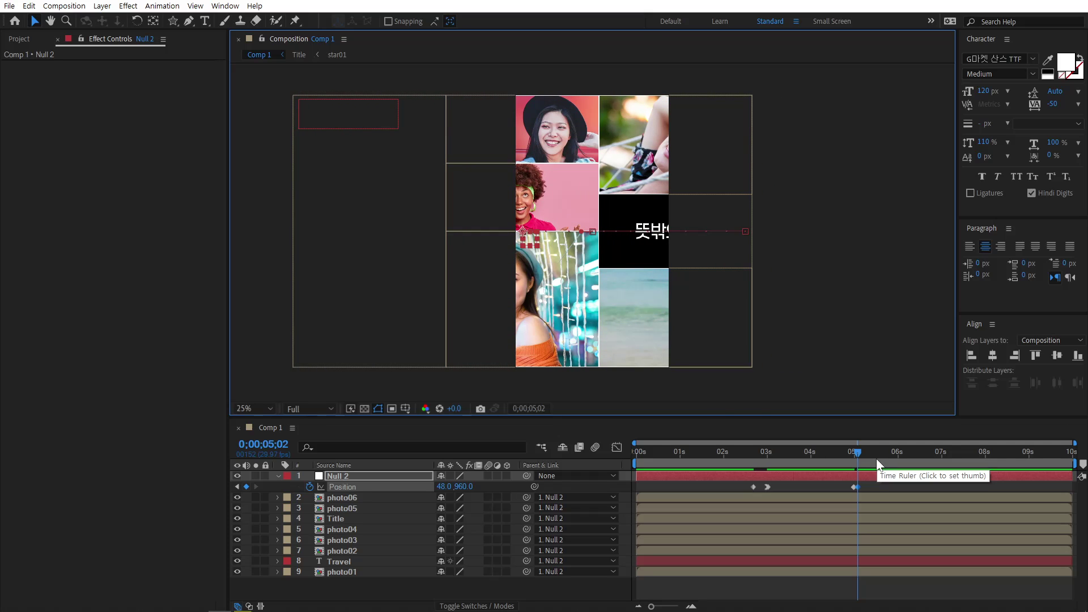
# - Move the null object to -540, 960 at 0;00;05;05 to frame the Title column, and preview the move
pyautogui.press('pagedown')
pyautogui.press('pagedown')
pyautogui.press('pagedown')
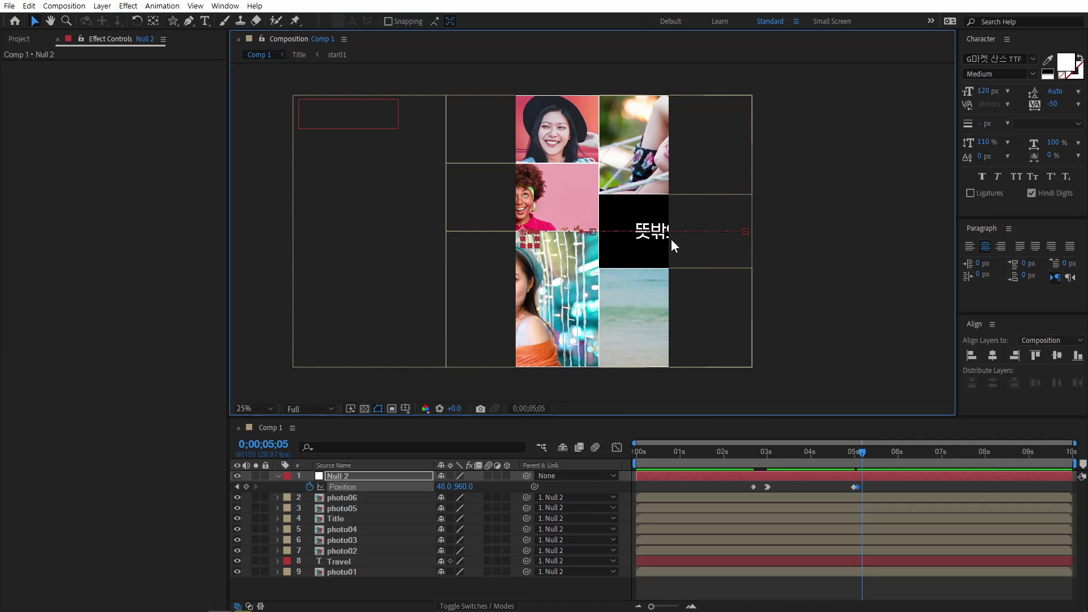
pyautogui.moveTo(532, 240); pyautogui.dragTo(447, 245)
pyautogui.scroll(2, 600, 301)
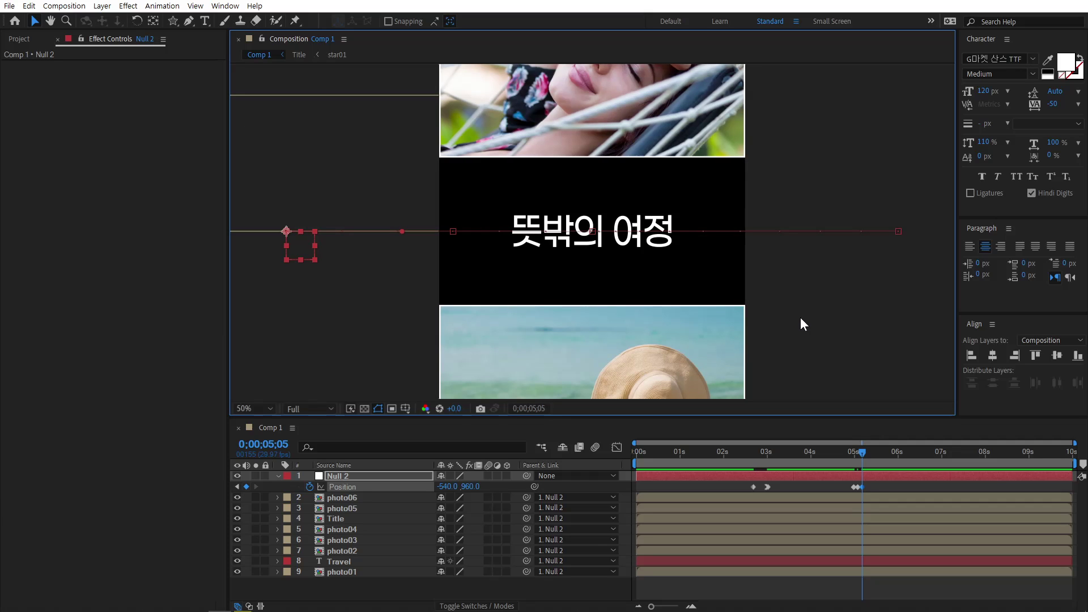
pyautogui.press(',')
pyautogui.moveTo(837, 452); pyautogui.dragTo(842, 454)
pyautogui.press('space')
pyautogui.press('space')
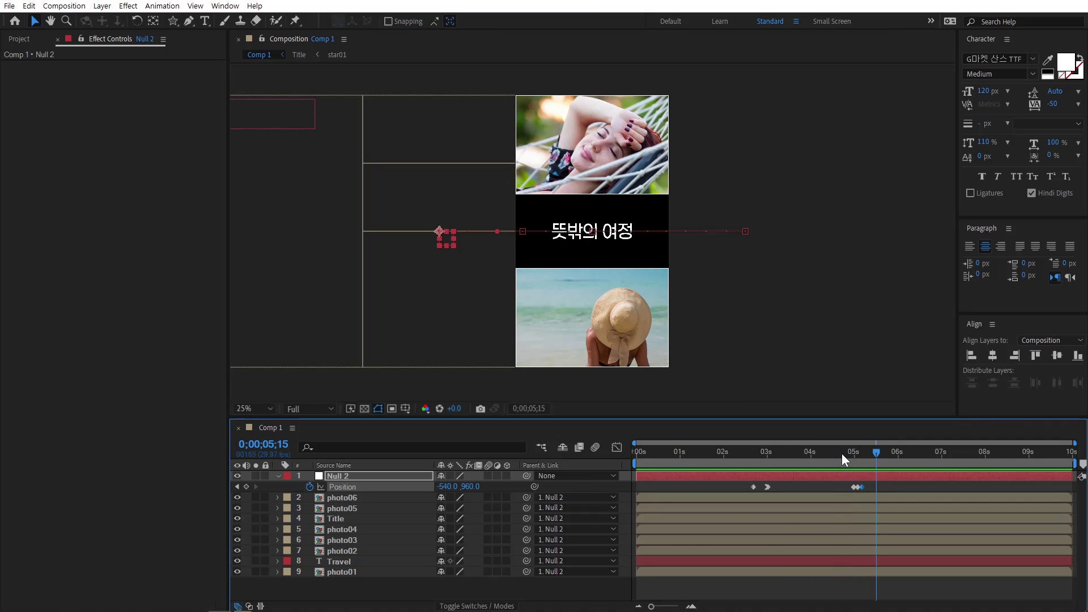
# - Convert the null's last three Position keyframes, from 0;00;04;29 to 0;00;05;05, to hold keyframes
pyautogui.press('=')
pyautogui.press('=')
pyautogui.press('=')
pyautogui.moveTo(689, 454); pyautogui.dragTo(760, 456)
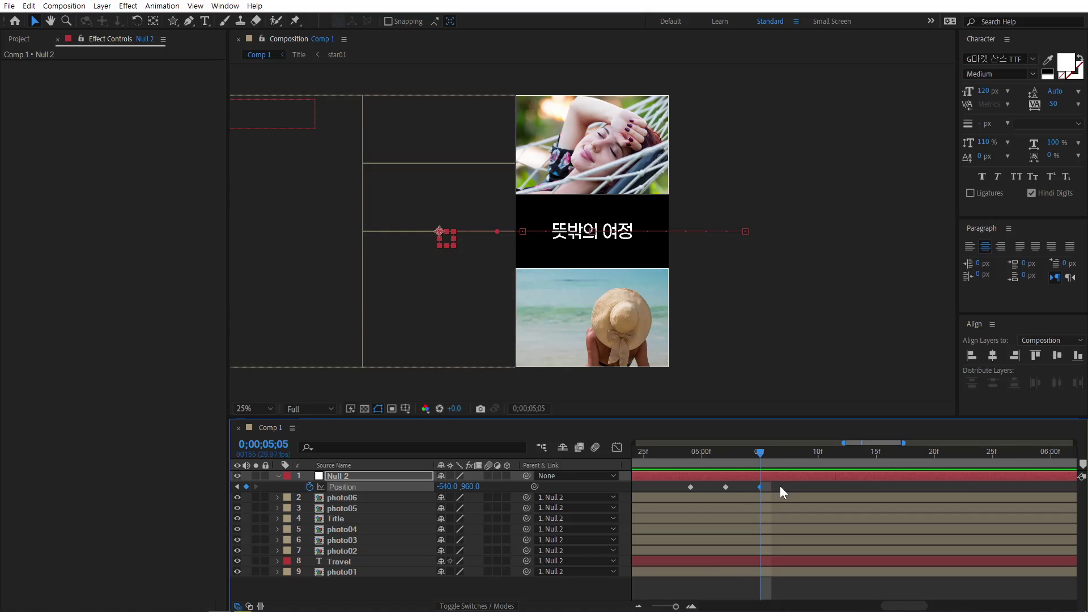
pyautogui.moveTo(780, 485); pyautogui.dragTo(670, 492)
pyautogui.rightClick(690, 488)
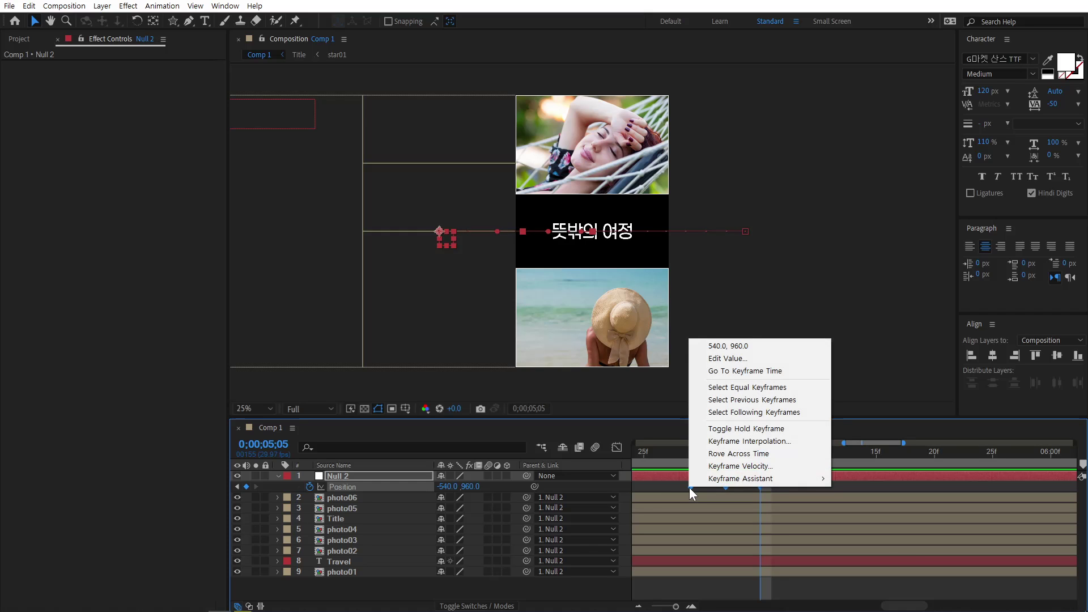
pyautogui.click(749, 429)
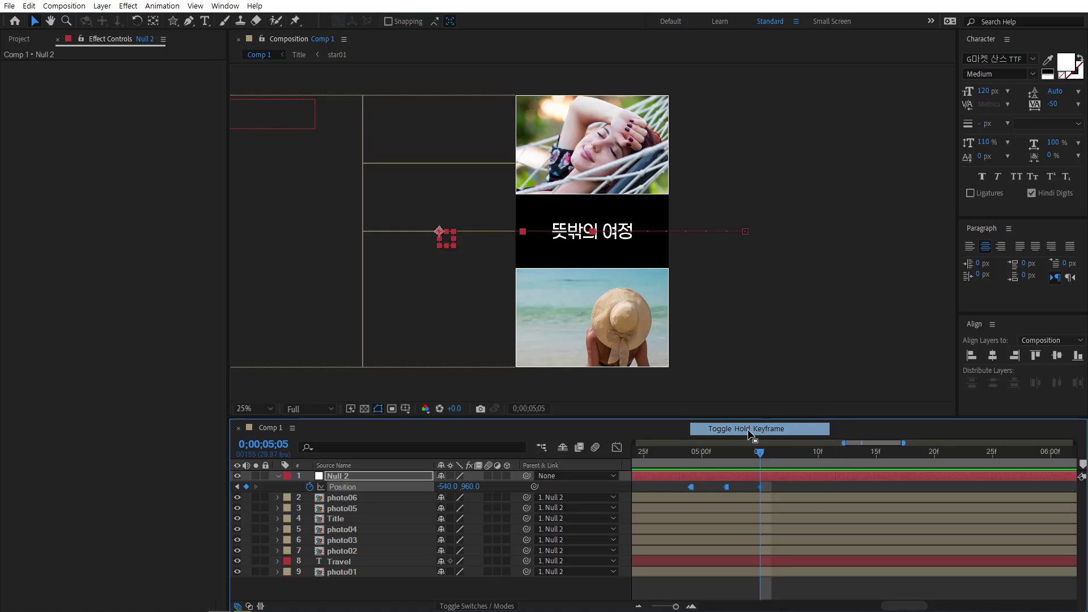
# - Preview the null's eased slide and the stepped hold transition to the Title column
pyautogui.click(680, 458)
pyautogui.moveTo(680, 458); pyautogui.dragTo(807, 464)
pyautogui.press(',')
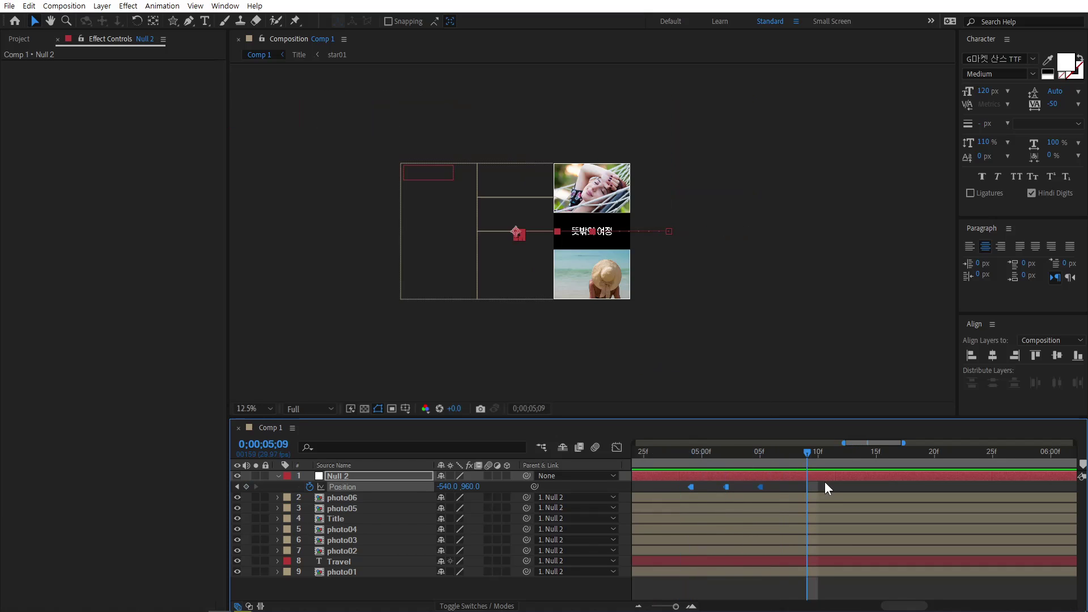
pyautogui.press('-')
pyautogui.moveTo(780, 458); pyautogui.dragTo(508, 469)
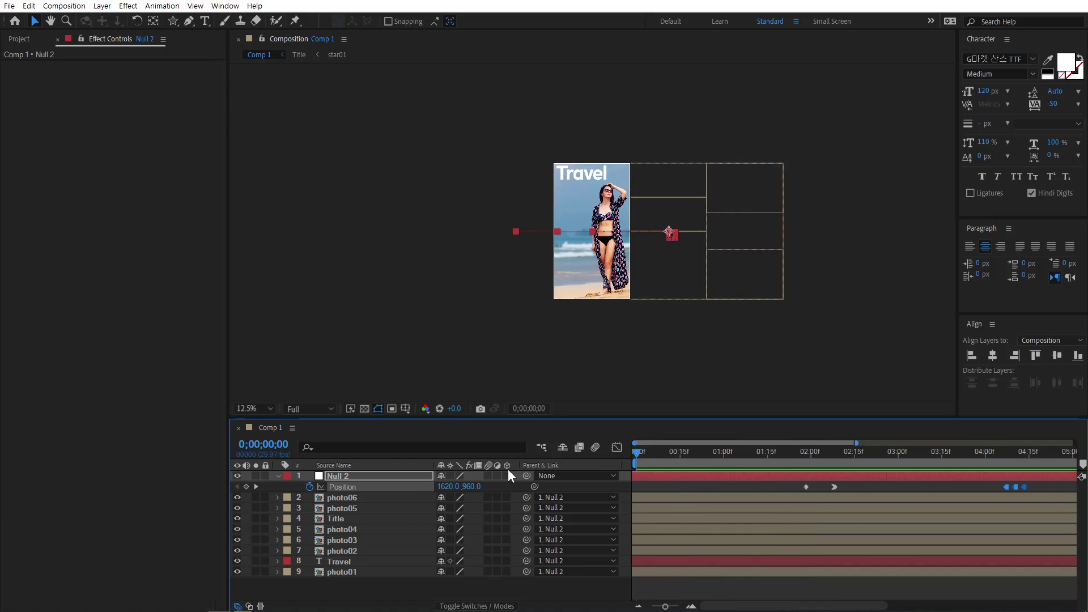
pyautogui.press('-')
pyautogui.click(740, 454)
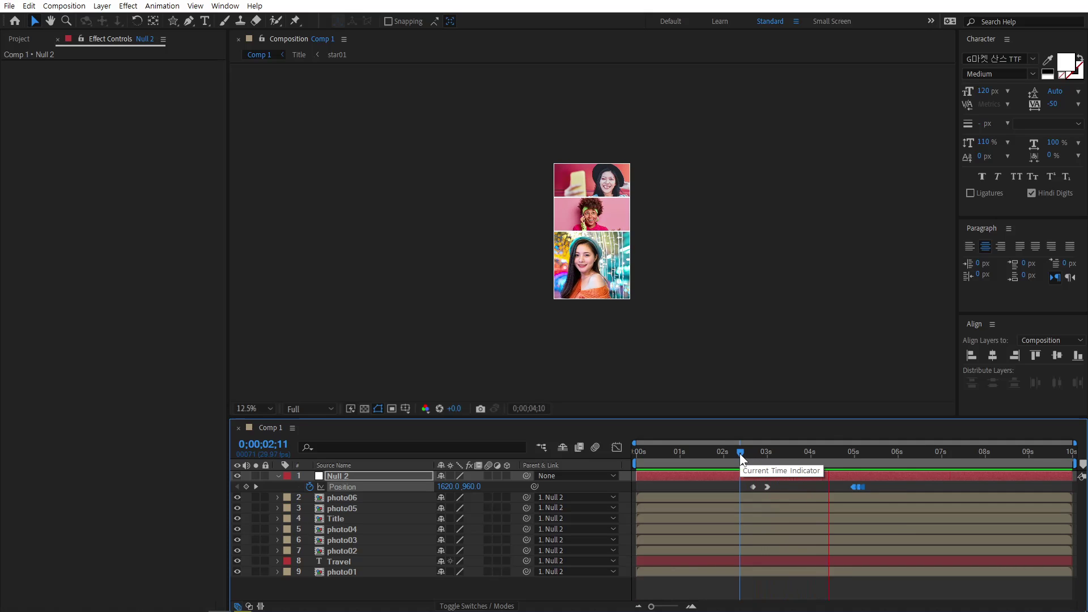
pyautogui.press('space')
pyautogui.press('.')
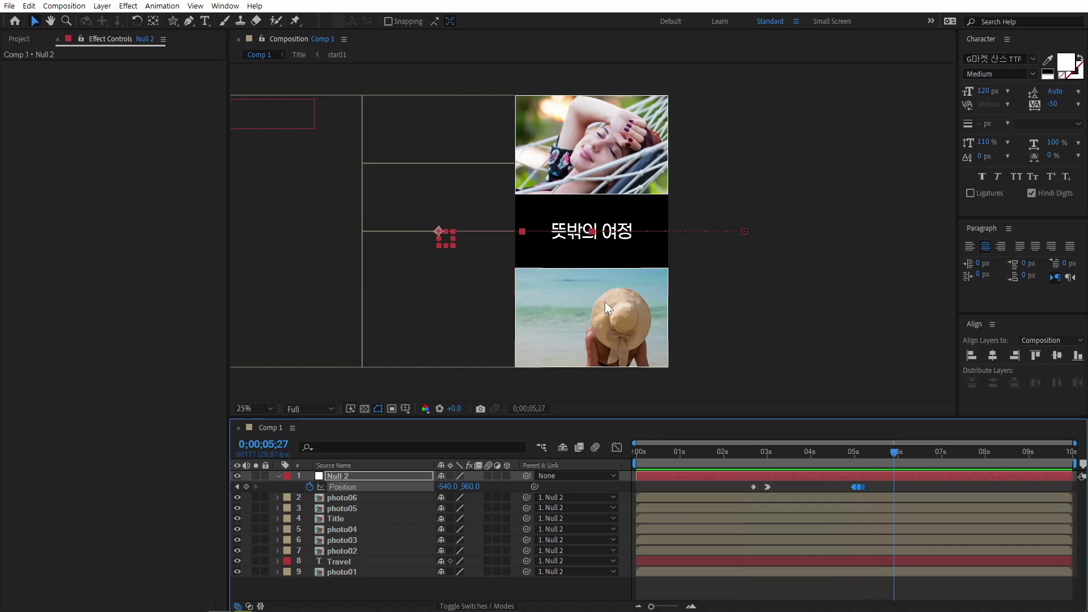
pyautogui.press('space')
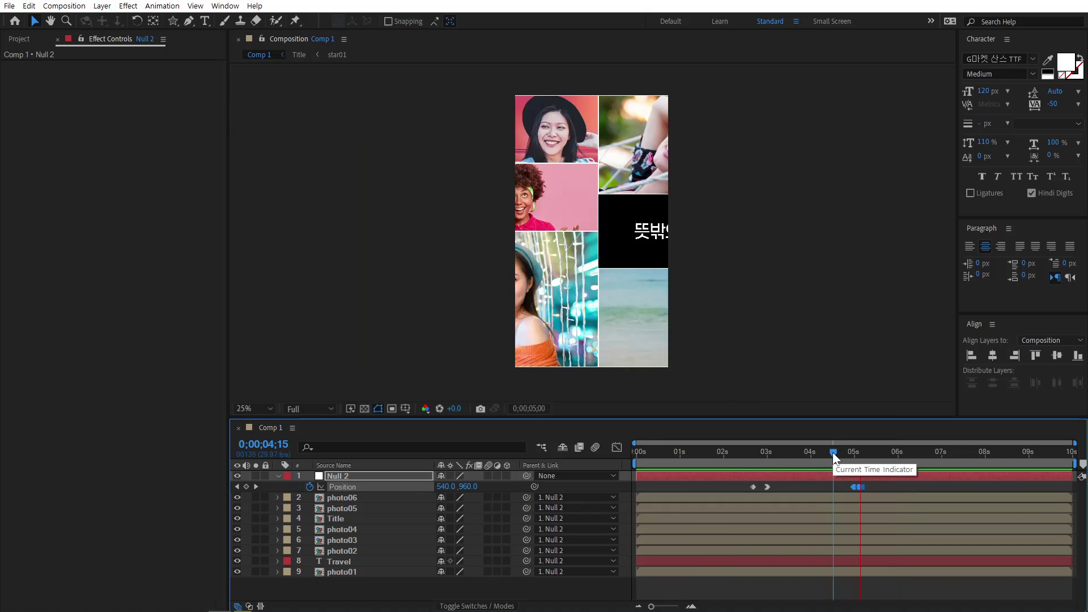
pyautogui.press('space')
pyautogui.click(877, 486)
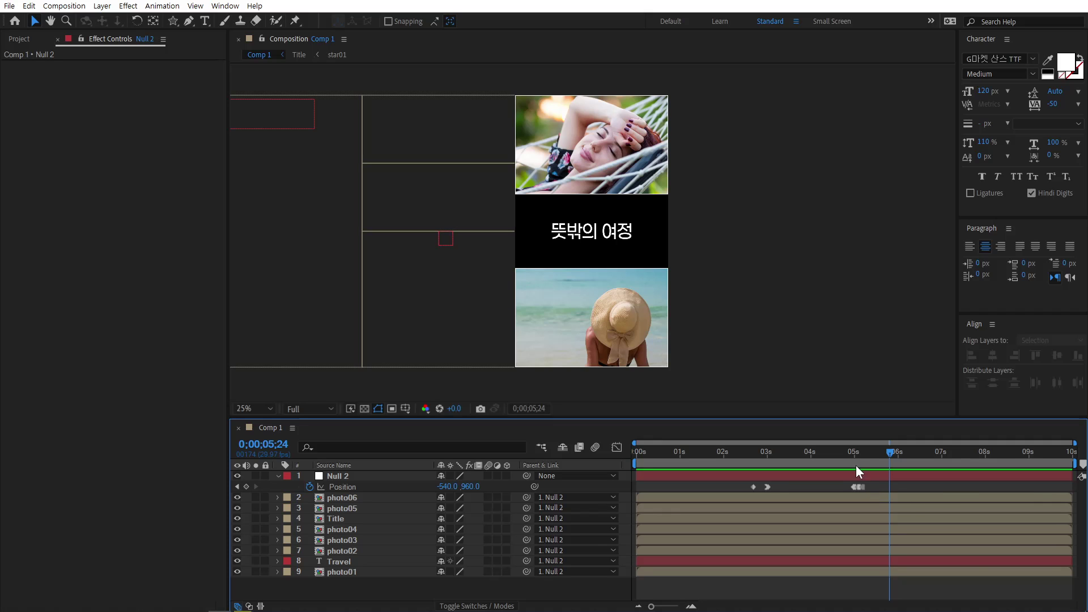
# - Animate photo05's Position from a keyframe at 0;00;07;00 up out of the frame to 1080, -1322 at 0;00;07;10
pyautogui.moveTo(852, 454); pyautogui.dragTo(941, 460)
pyautogui.click(620, 159)
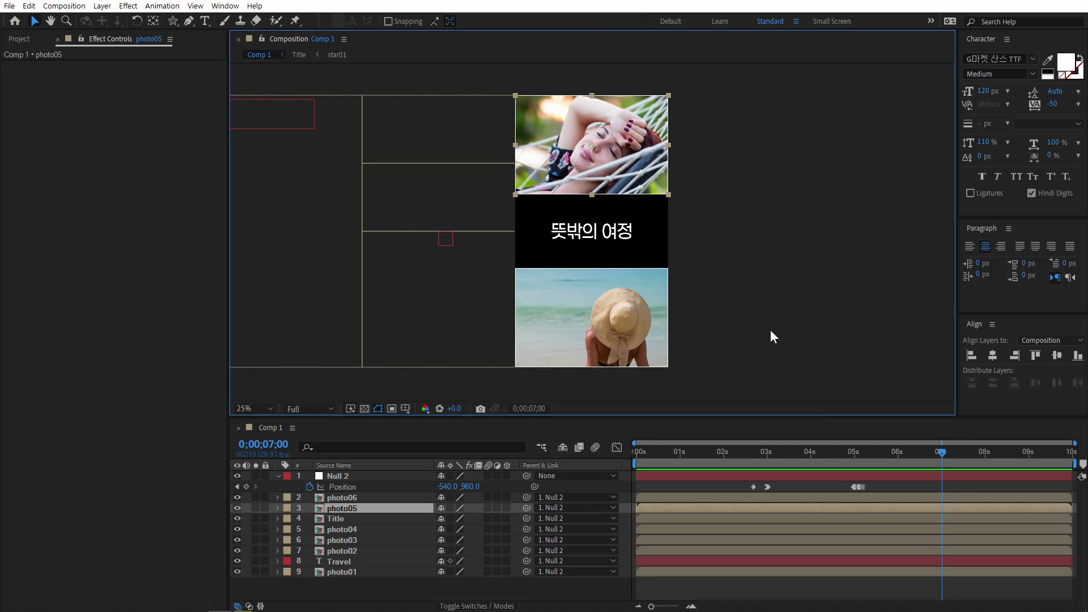
pyautogui.press('p')
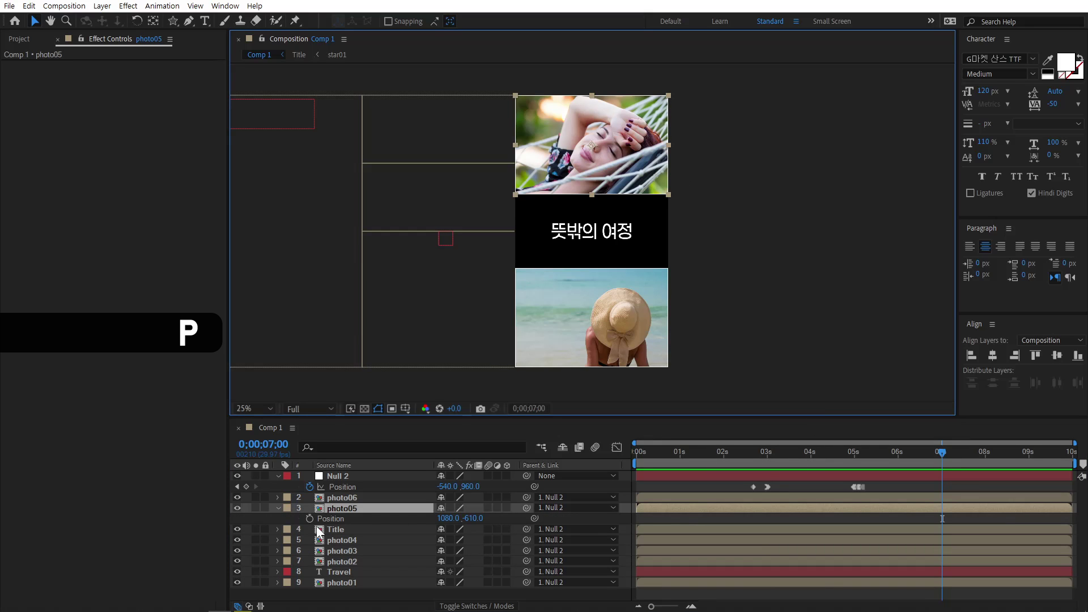
pyautogui.click(310, 518)
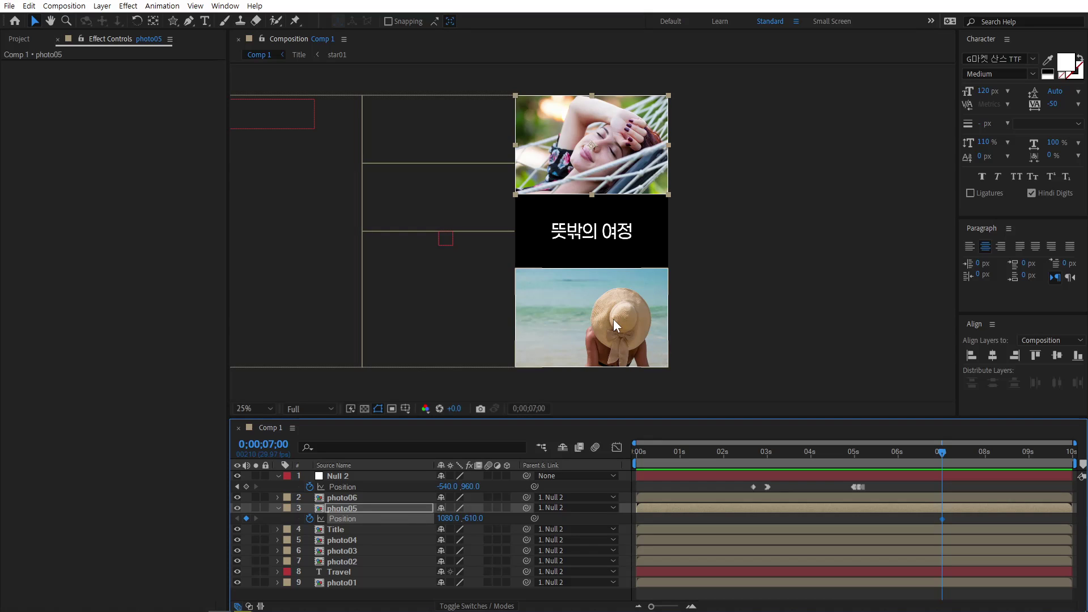
pyautogui.hotkey('shift', 'pagedown')
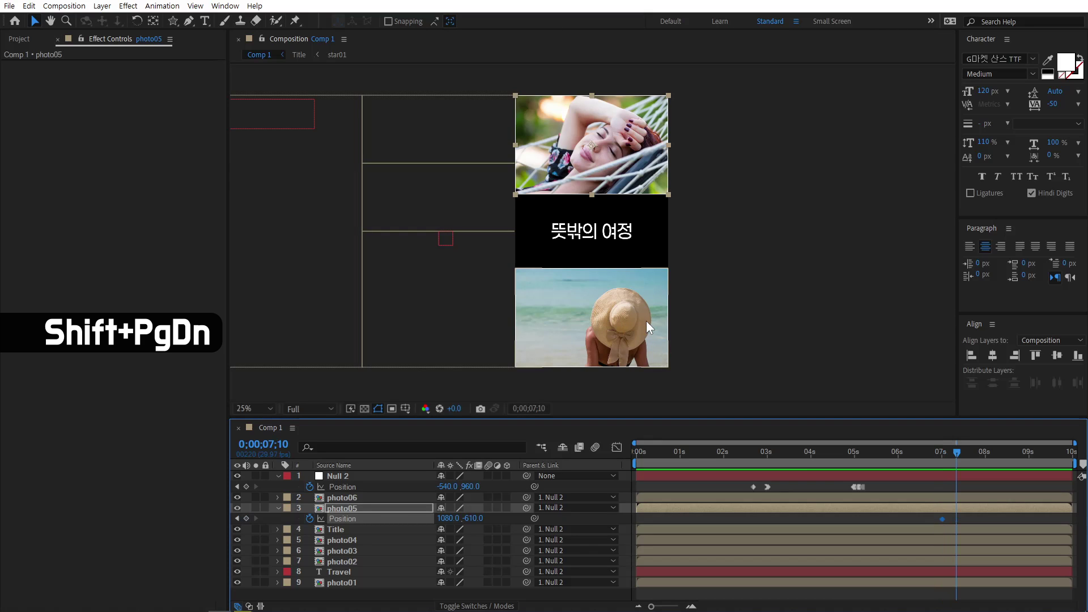
pyautogui.moveTo(646, 174); pyautogui.dragTo(623, 76)
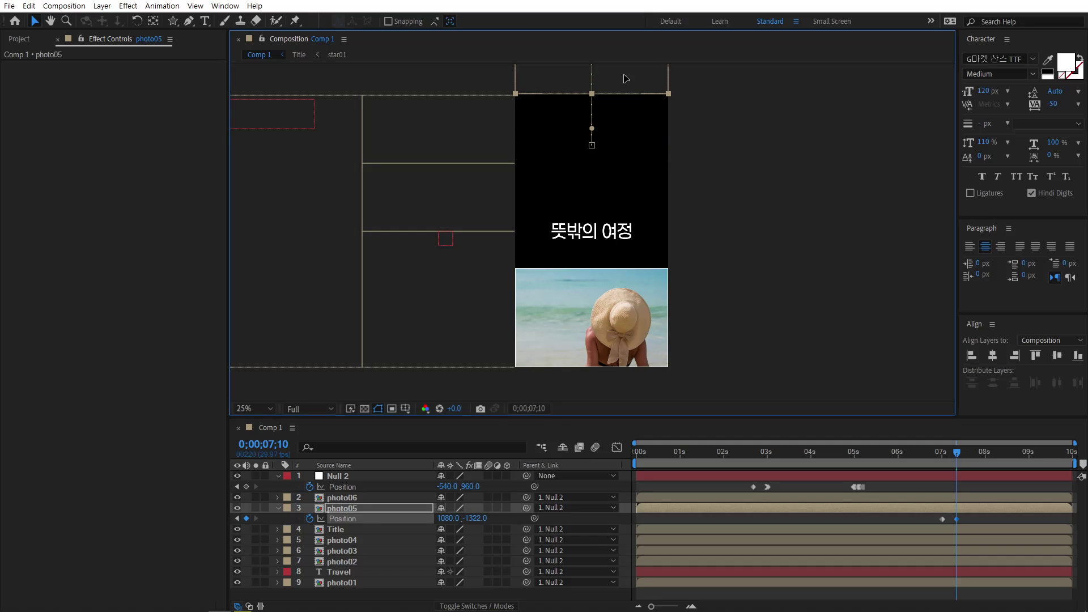
# - Animate photo06's Position from a keyframe at 0;00;07;00 down out of the frame to about 1080, 1314 at 0;00;07;10
pyautogui.press('j')
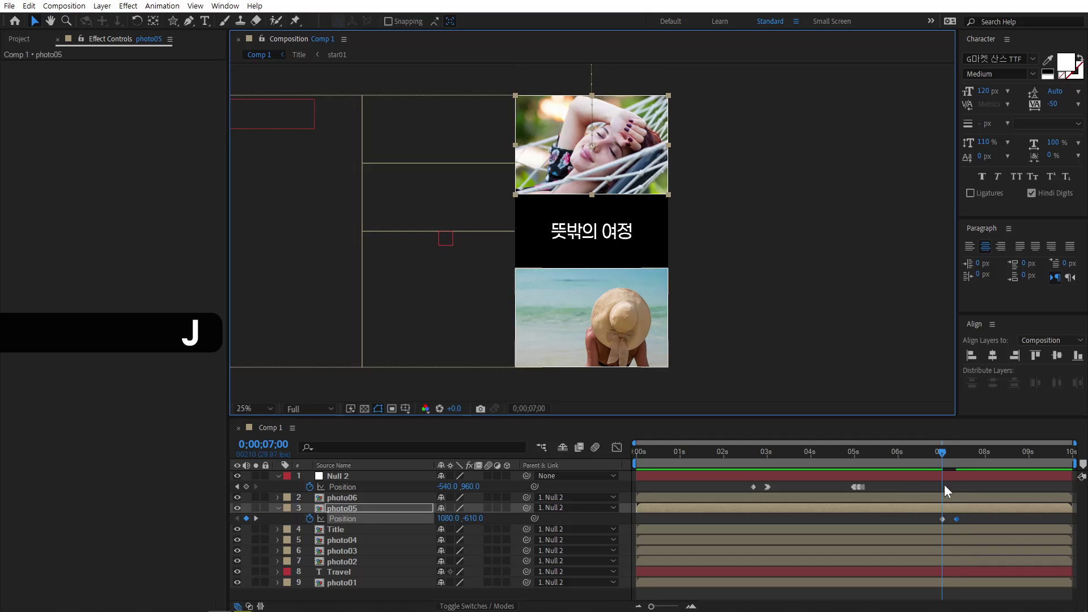
pyautogui.click(621, 336)
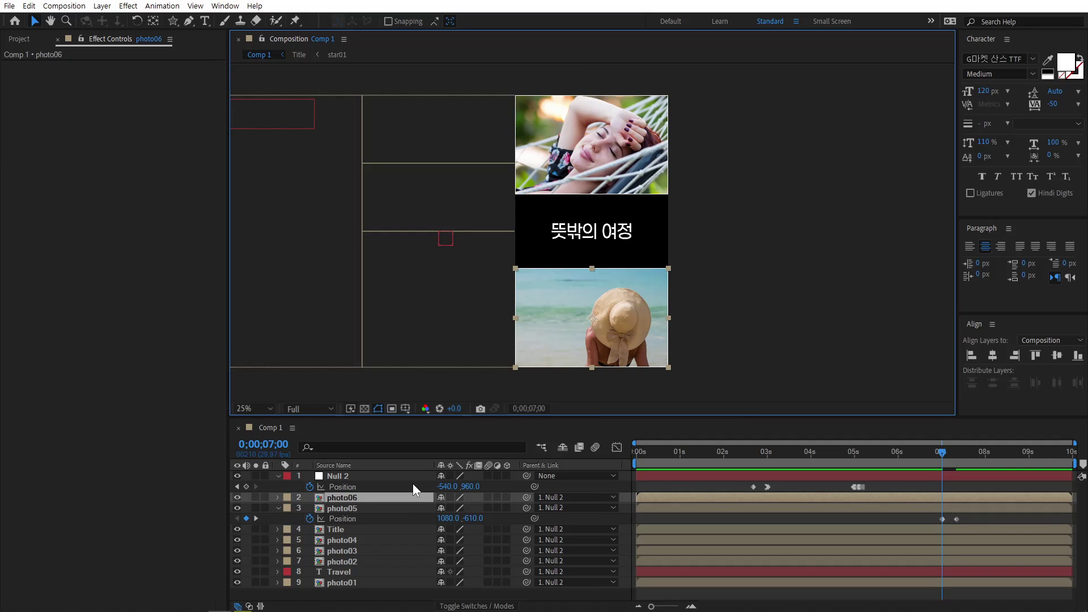
pyautogui.press('p')
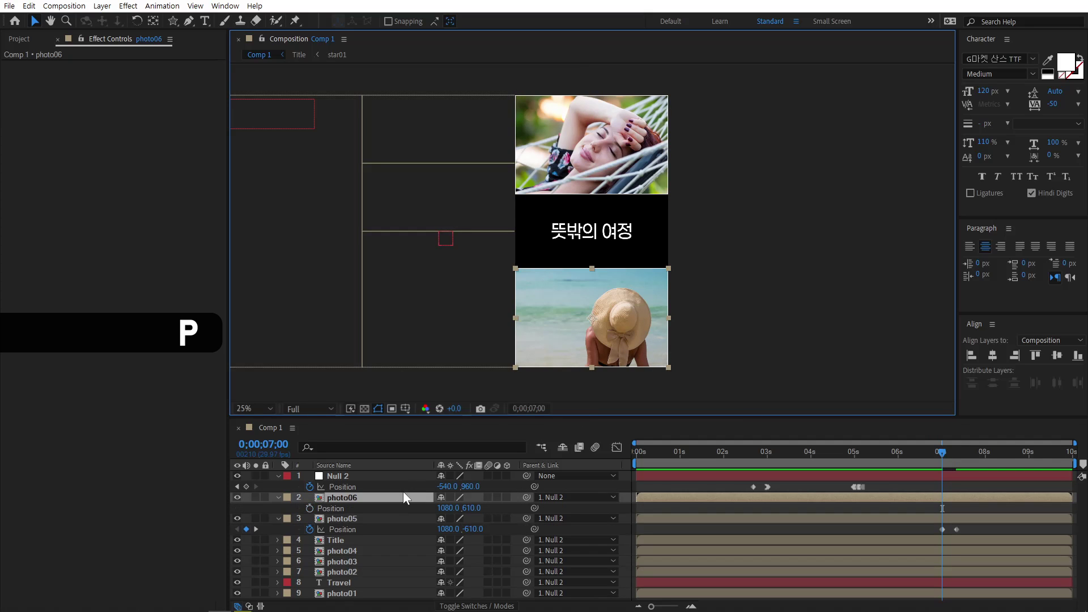
pyautogui.click(310, 507)
pyautogui.press('k')
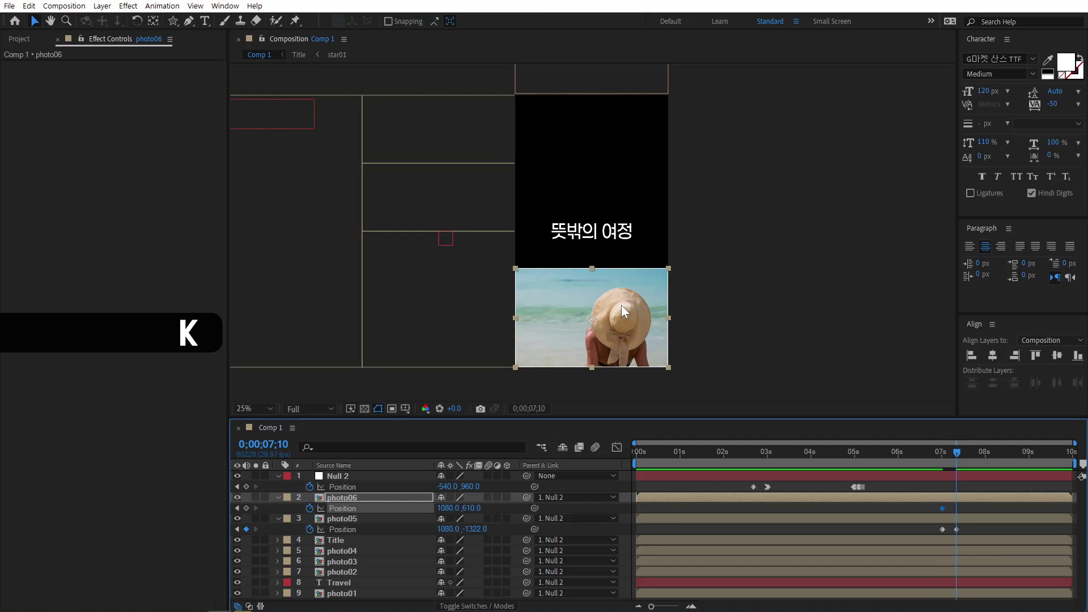
pyautogui.moveTo(634, 285); pyautogui.dragTo(638, 381)
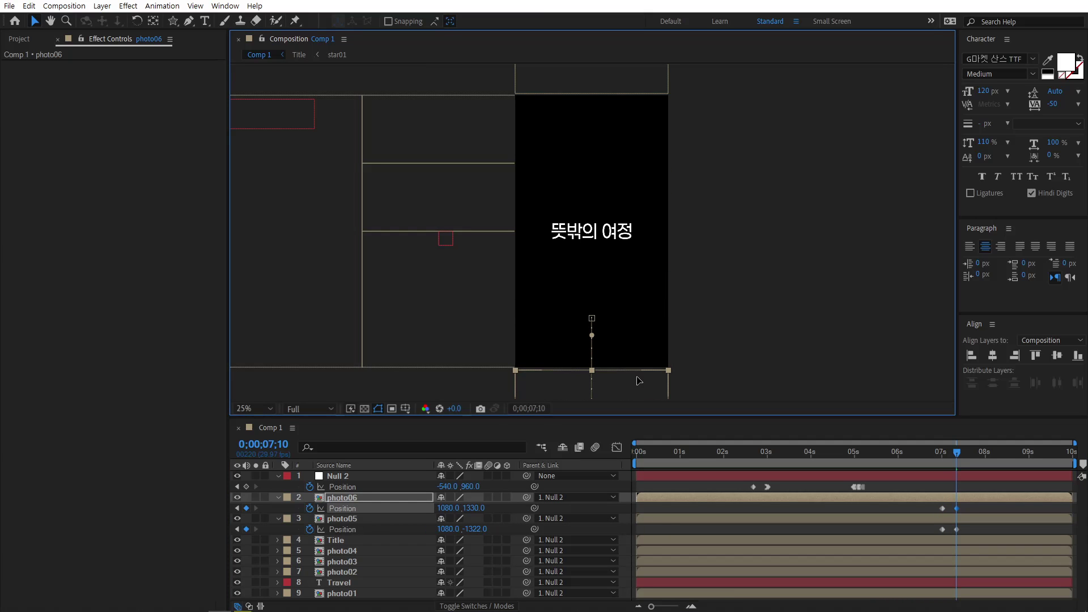
# - Apply Easy Ease In to the 0;00;07;10 Position keyframes of photo05 and photo06, and preview the photos sliding apart
pyautogui.click(934, 451)
pyautogui.moveTo(934, 451); pyautogui.dragTo(938, 453)
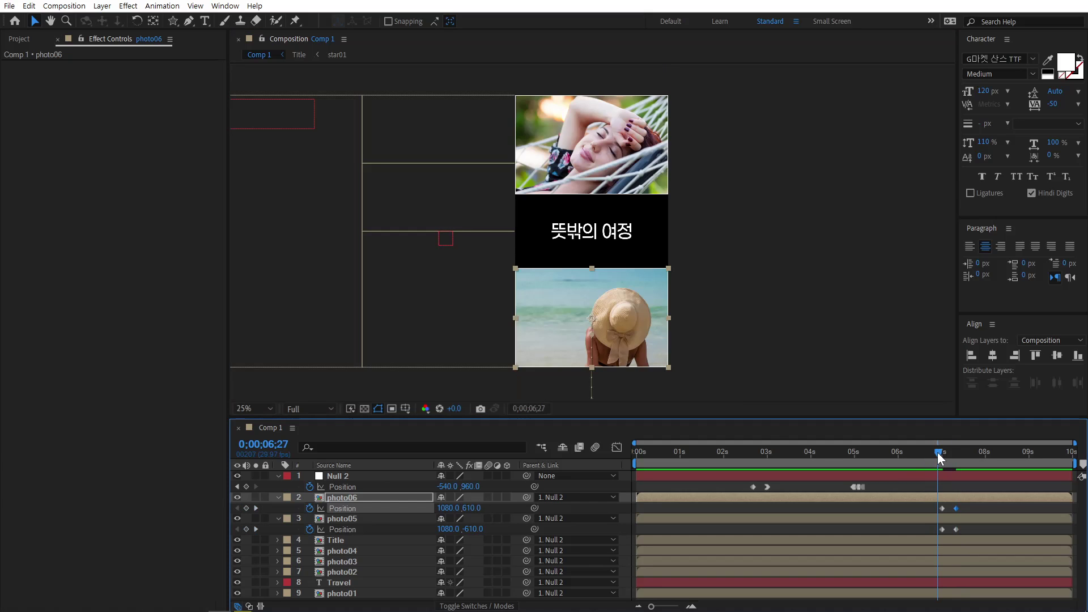
pyautogui.click(929, 481)
pyautogui.moveTo(939, 453); pyautogui.dragTo(946, 454)
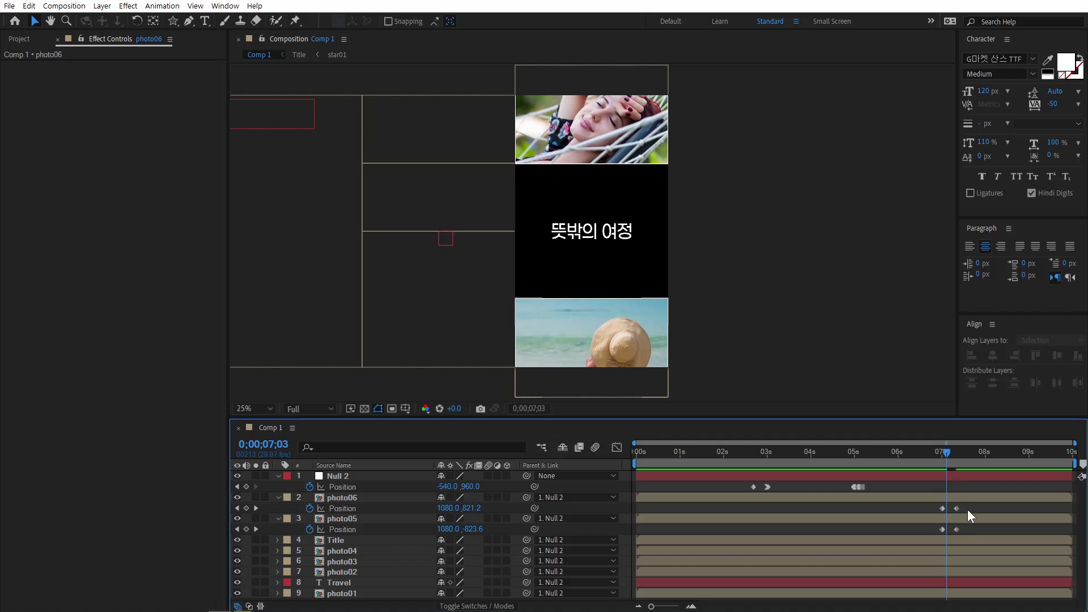
pyautogui.moveTo(967, 512); pyautogui.dragTo(951, 539)
pyautogui.hotkey('shift', 'F9')
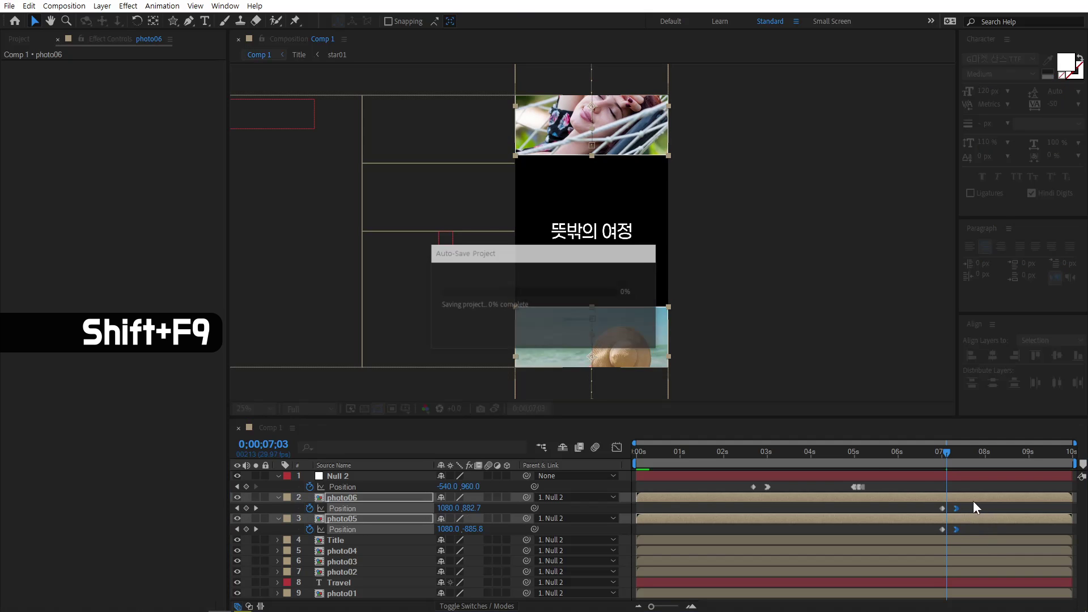
pyautogui.moveTo(936, 454)
pyautogui.mouseDown()
pyautogui.moveTo(957, 451)
pyautogui.moveTo(939, 453)
pyautogui.mouseUp()
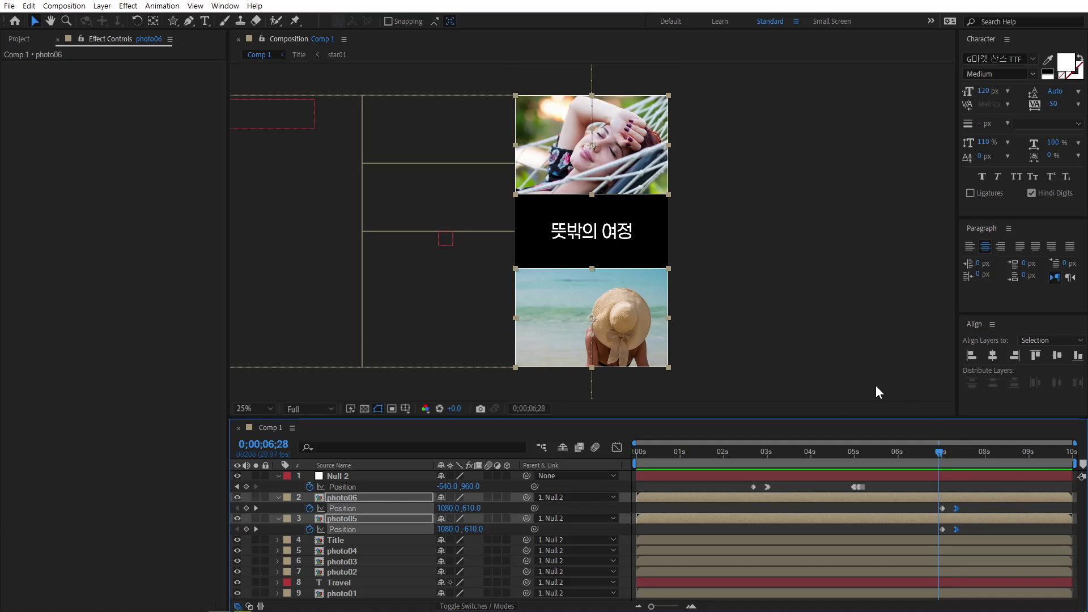
pyautogui.click(938, 453)
# - Animate the Title layer's Scale from 100% at 0;00;07;00 to 105% at 0;00;07;10
pyautogui.press('k')
pyautogui.click(386, 539)
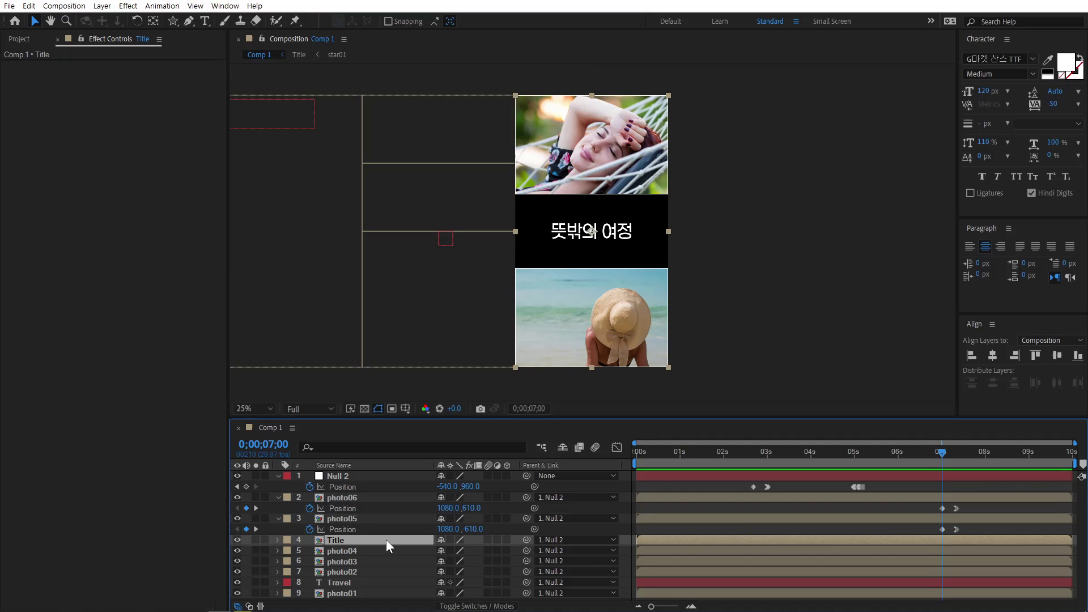
pyautogui.press('s')
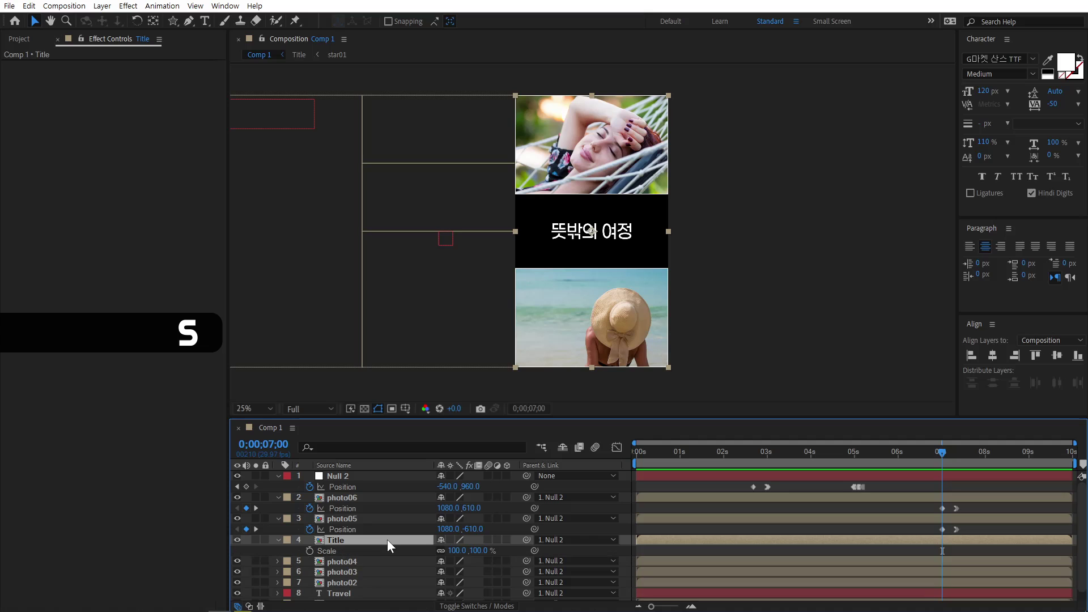
pyautogui.click(309, 551)
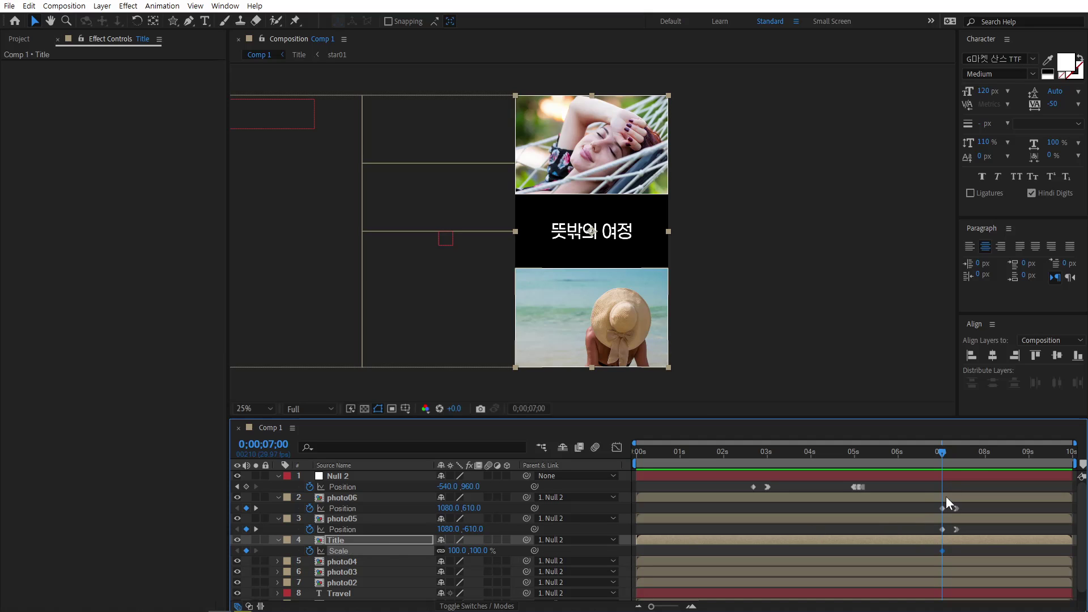
pyautogui.moveTo(950, 453); pyautogui.dragTo(957, 451)
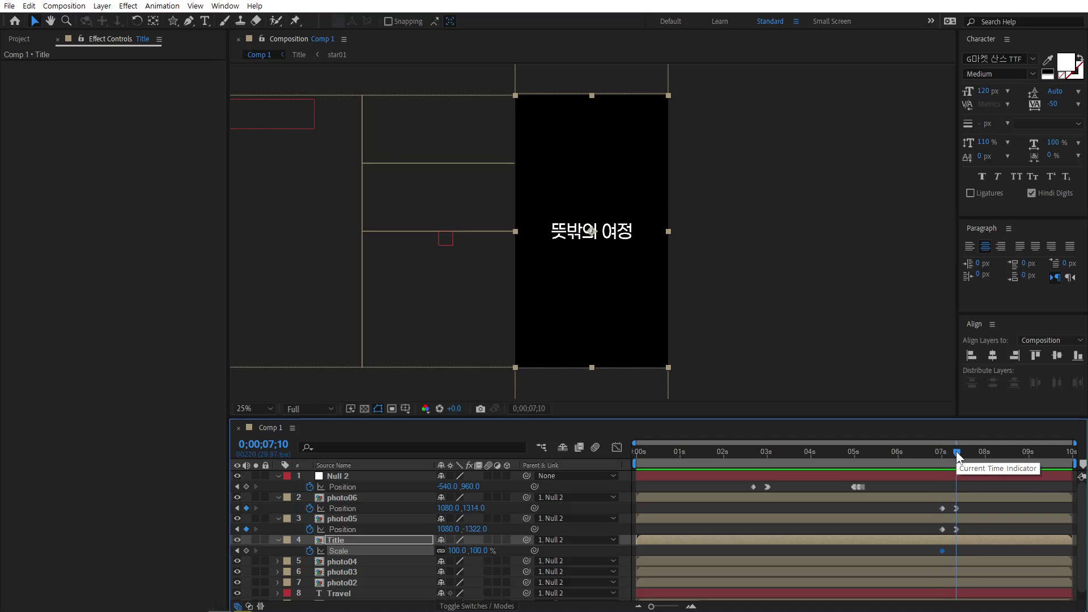
pyautogui.write('105')
pyautogui.press('Return')
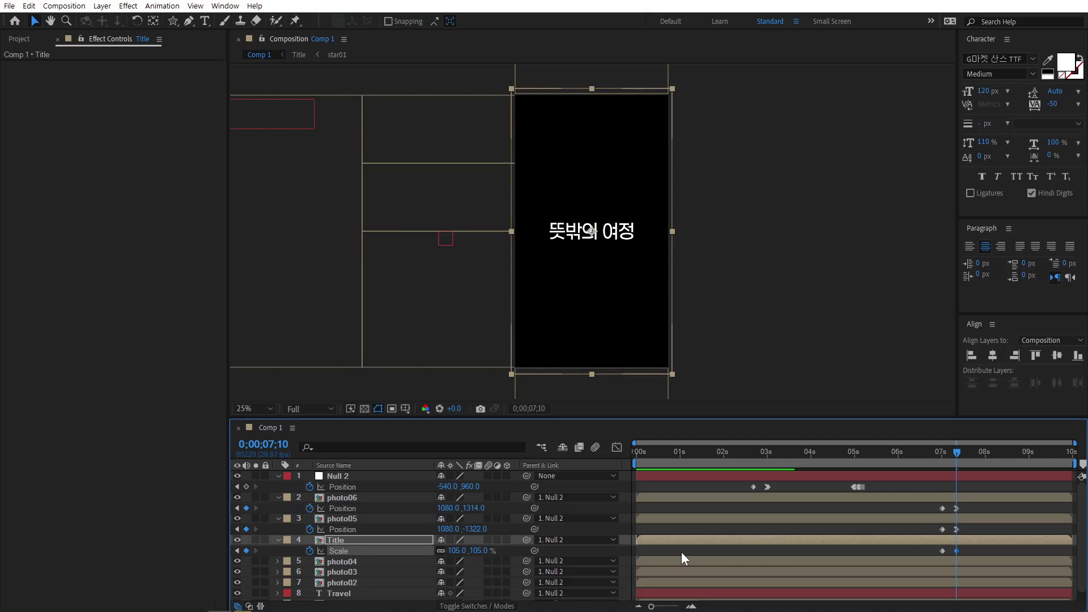
# - Set the Title layer's Scale to 108% at 0;00;09;29 and preview the slow zoom
pyautogui.click(1073, 452)
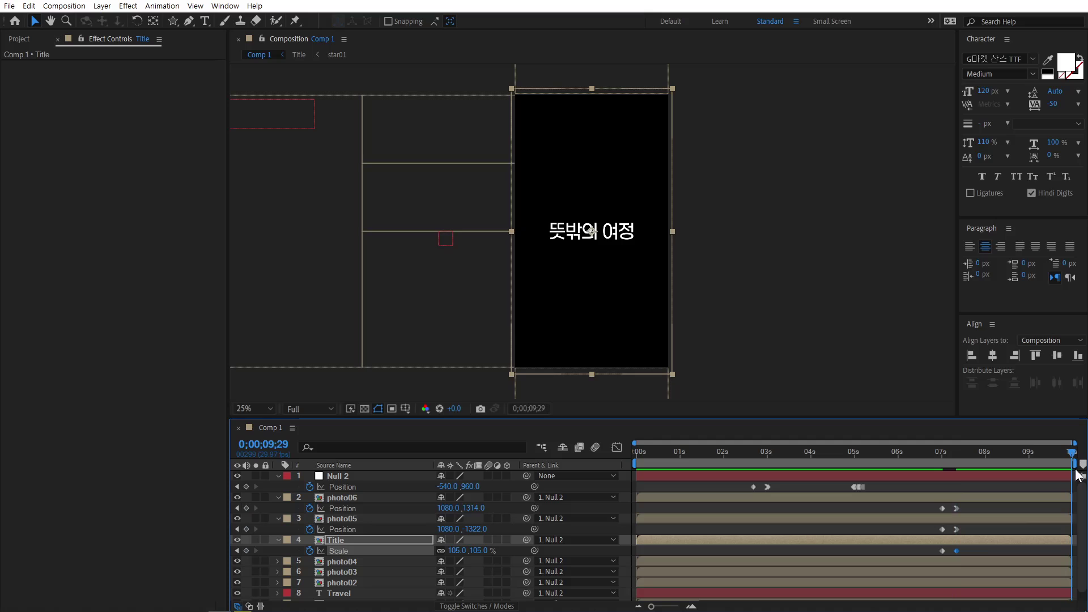
pyautogui.click(481, 550)
pyautogui.write('108')
pyautogui.press('Return')
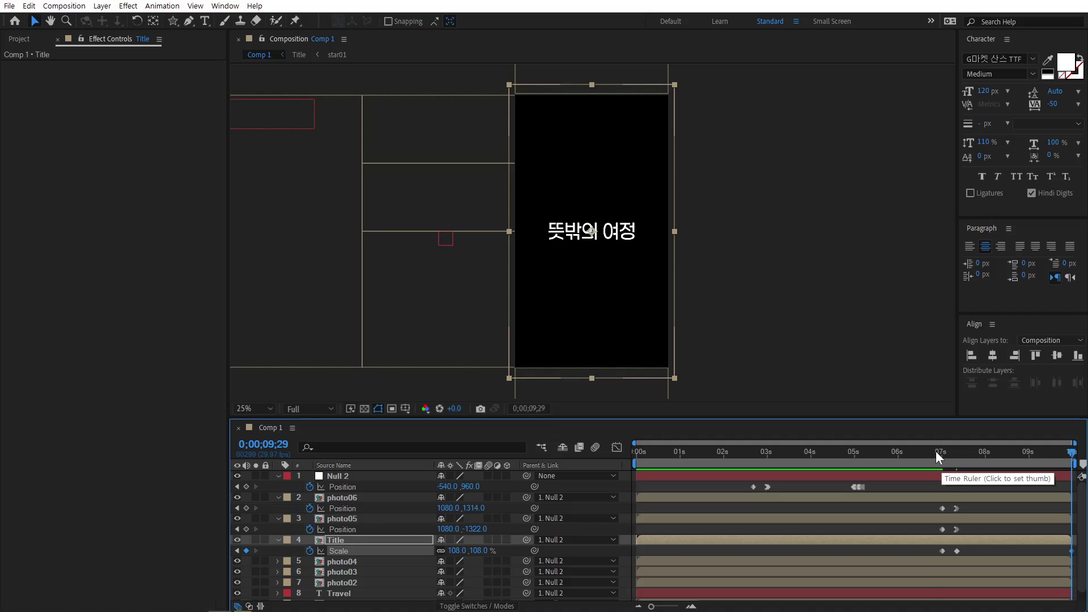
pyautogui.click(933, 451)
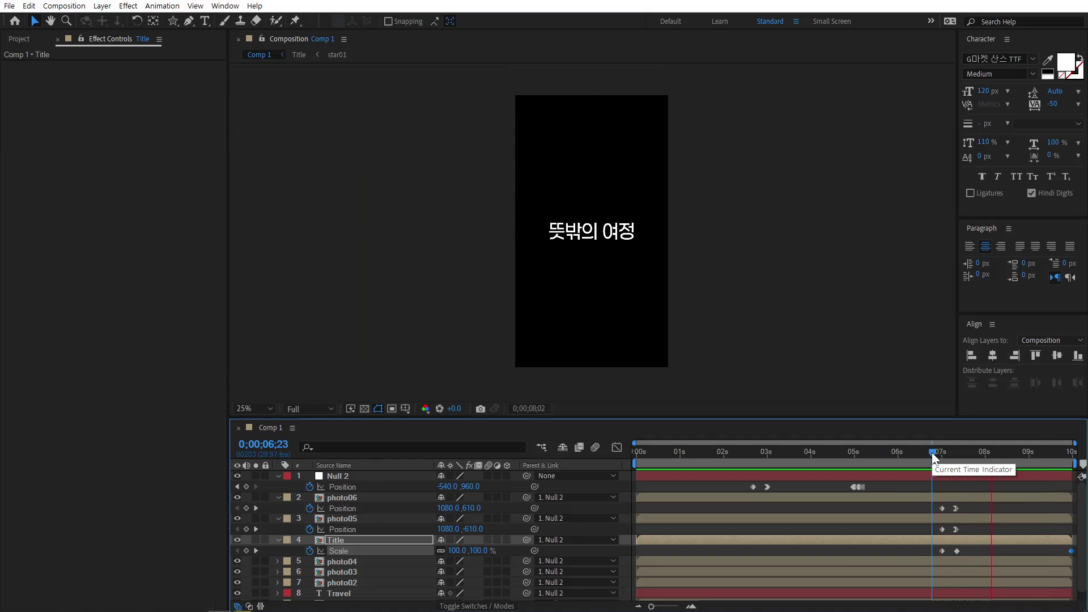
pyautogui.press('space')
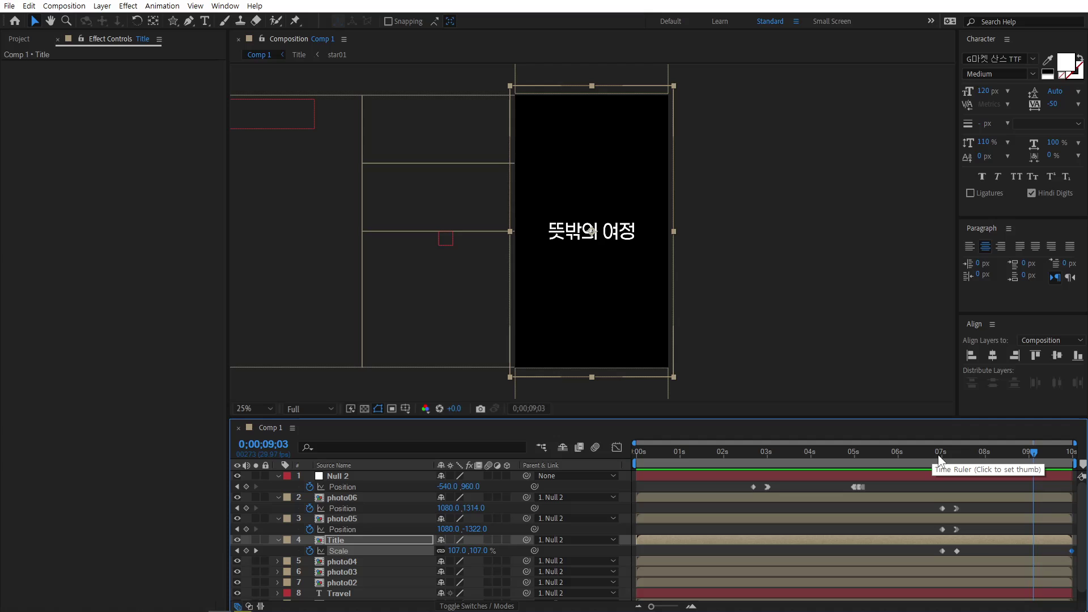
# - Open the Title precomposition at 0;00;07;00, collapse its layer properties and enlarge the timeline area to show all layers
pyautogui.click(939, 457)
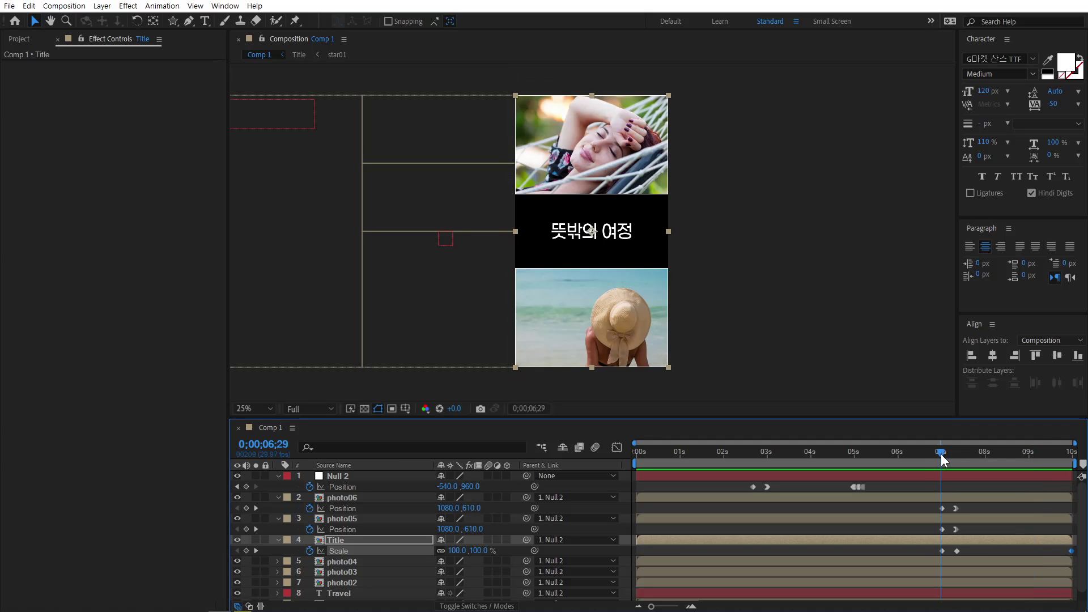
pyautogui.moveTo(941, 454)
pyautogui.mouseDown()
pyautogui.moveTo(1008, 452)
pyautogui.moveTo(940, 465)
pyautogui.mouseUp()
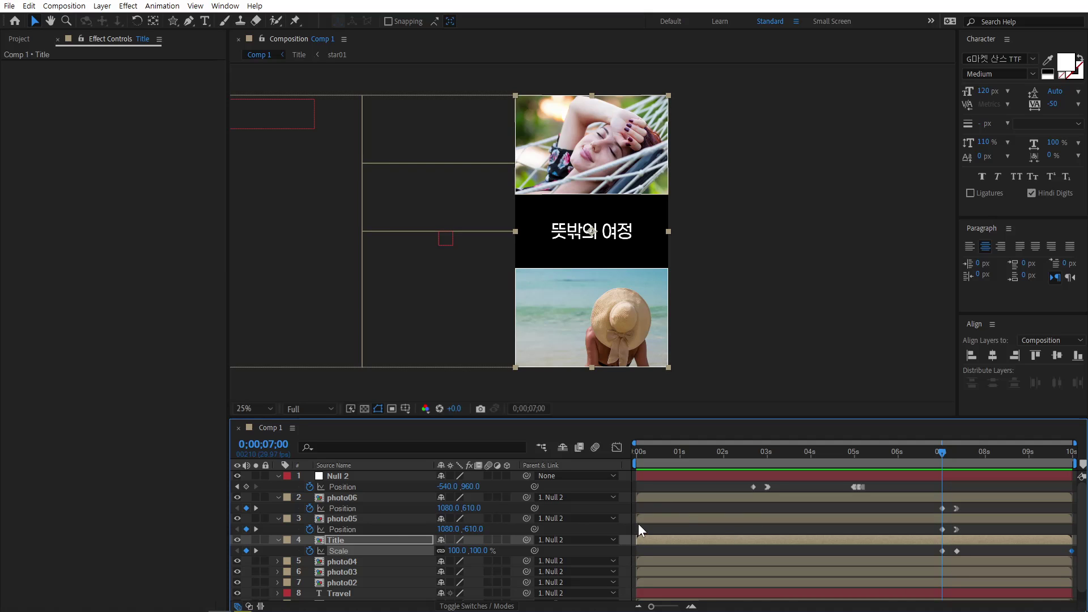
pyautogui.click(397, 539)
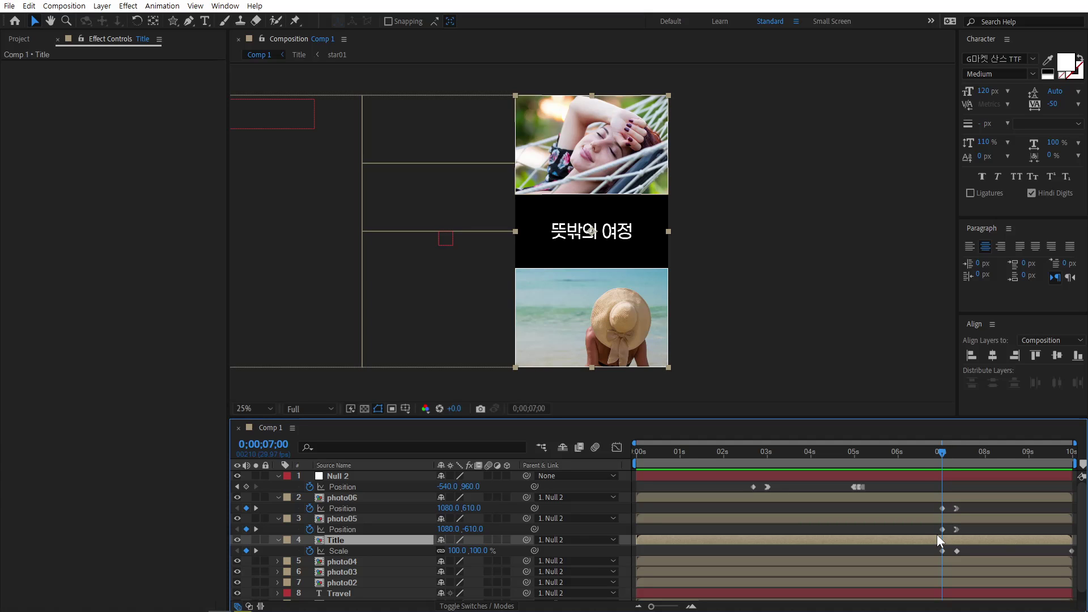
pyautogui.doubleClick(698, 539)
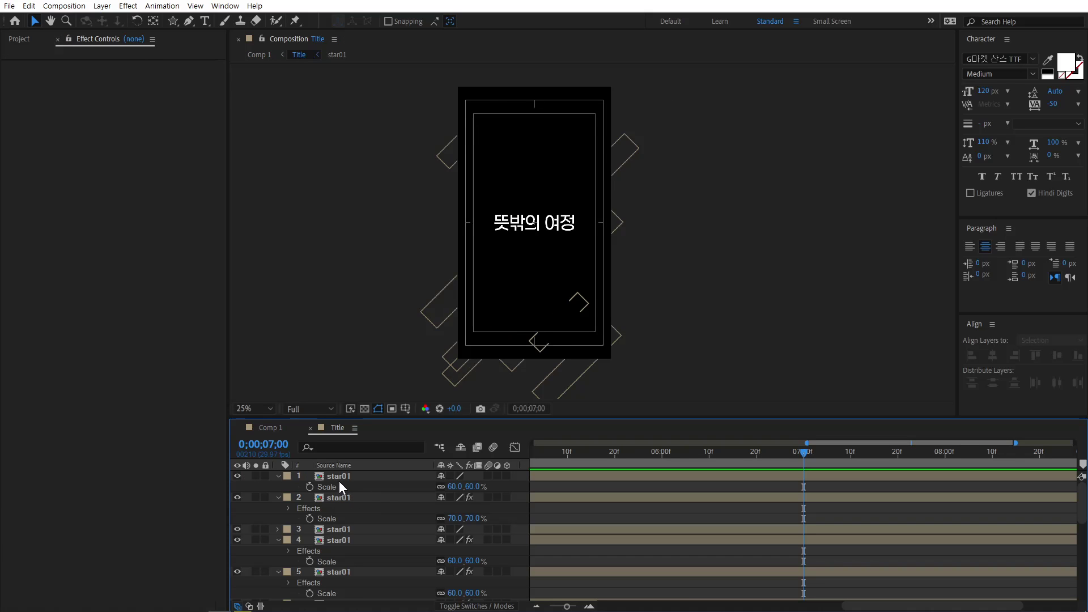
pyautogui.press('u')
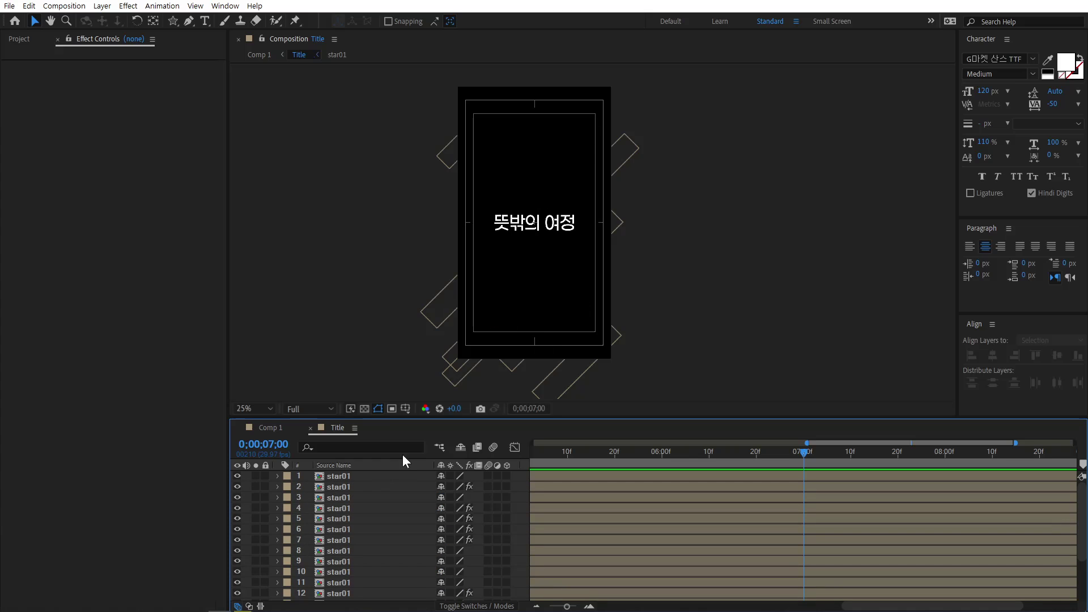
pyautogui.moveTo(429, 419); pyautogui.dragTo(439, 279)
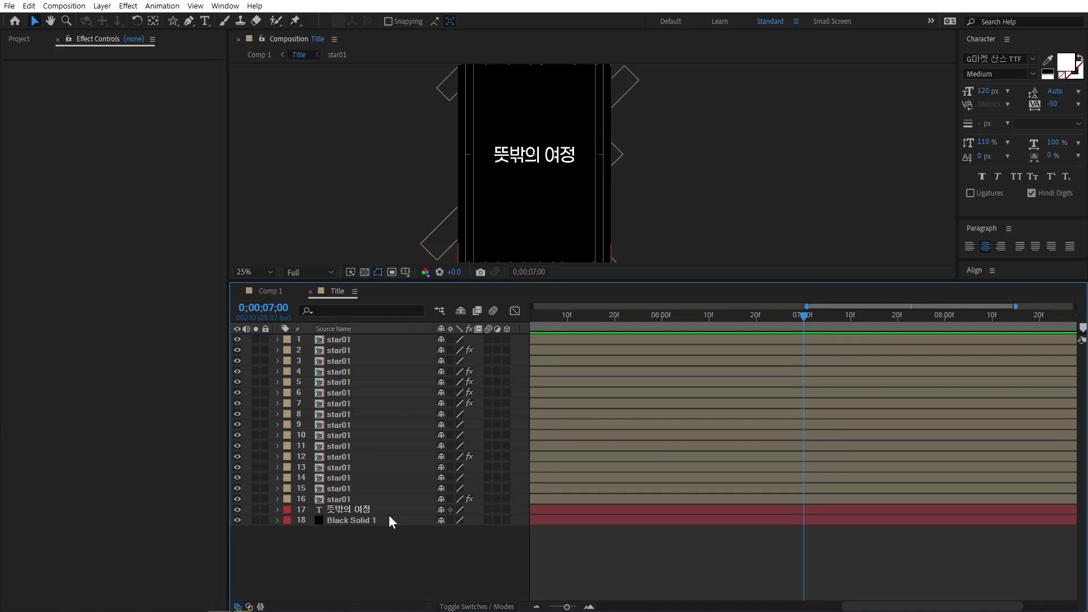
# - Shift all sixteen star01 layers in time so the earliest ones start at 0;00;07;00, keeping their staggered offsets
pyautogui.click(340, 499)
pyautogui.keyDown('shift'); pyautogui.click(345, 340); pyautogui.keyUp('shift')
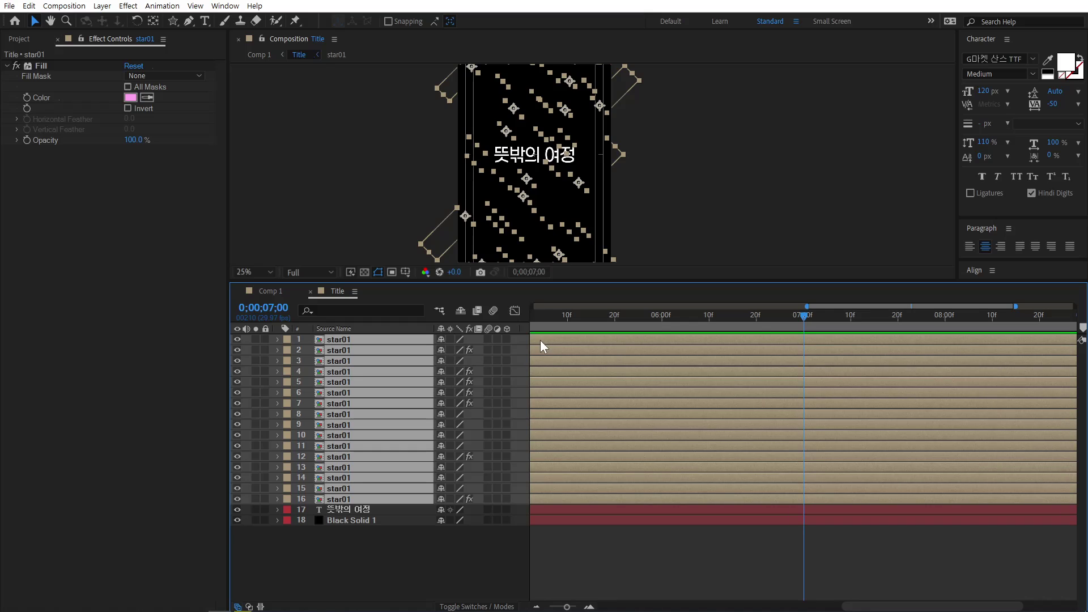
pyautogui.moveTo(873, 341); pyautogui.dragTo(927, 341)
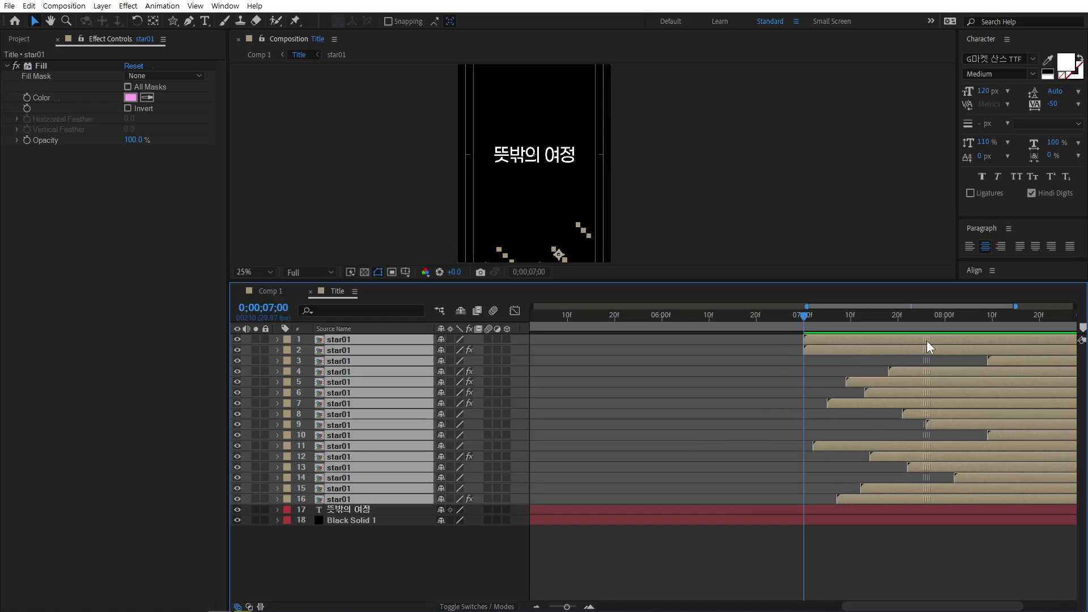
pyautogui.moveTo(808, 320); pyautogui.dragTo(865, 340)
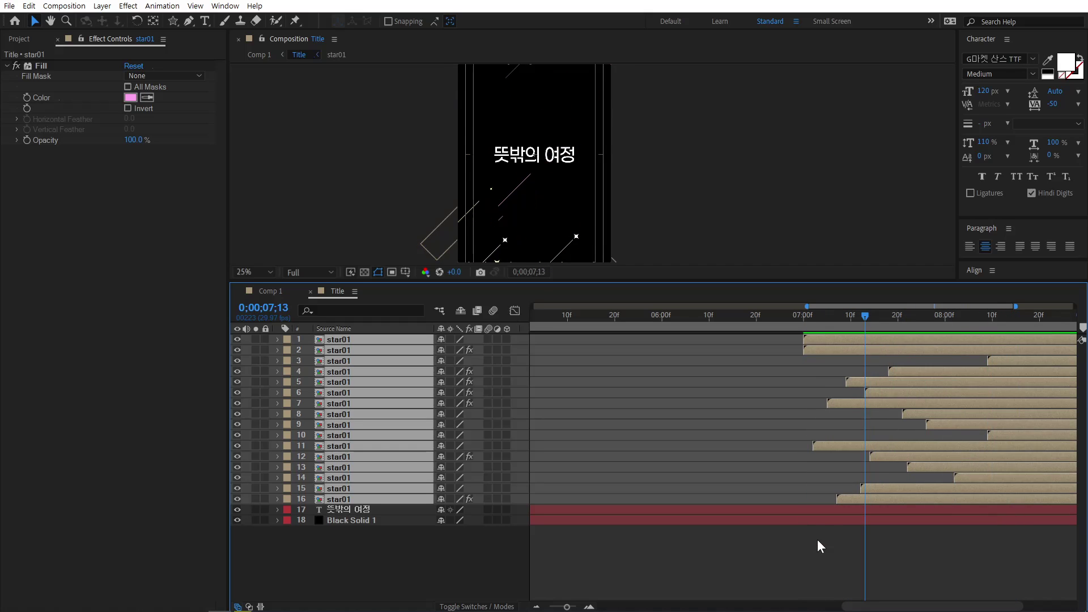
# - Check the Title composition's frames just before 0;00;07;00, ahead of the star01 layers' start
pyautogui.click(817, 539)
pyautogui.moveTo(801, 323); pyautogui.dragTo(606, 326)
pyautogui.moveTo(736, 413); pyautogui.dragTo(811, 491)
pyautogui.press('v')
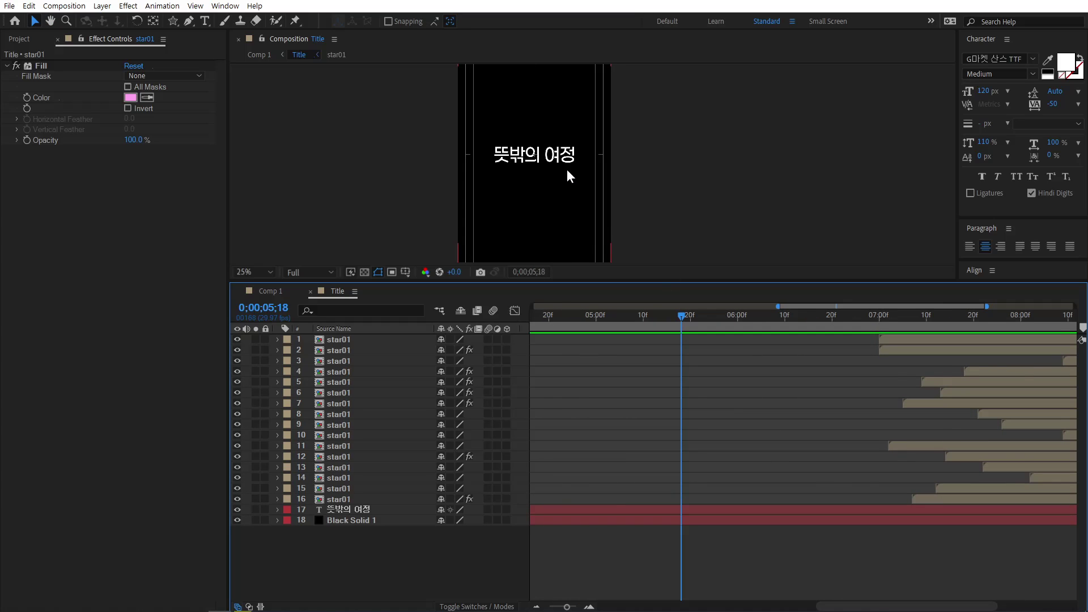
pyautogui.moveTo(886, 316)
pyautogui.mouseDown()
pyautogui.moveTo(951, 327)
pyautogui.moveTo(875, 331)
pyautogui.mouseUp()
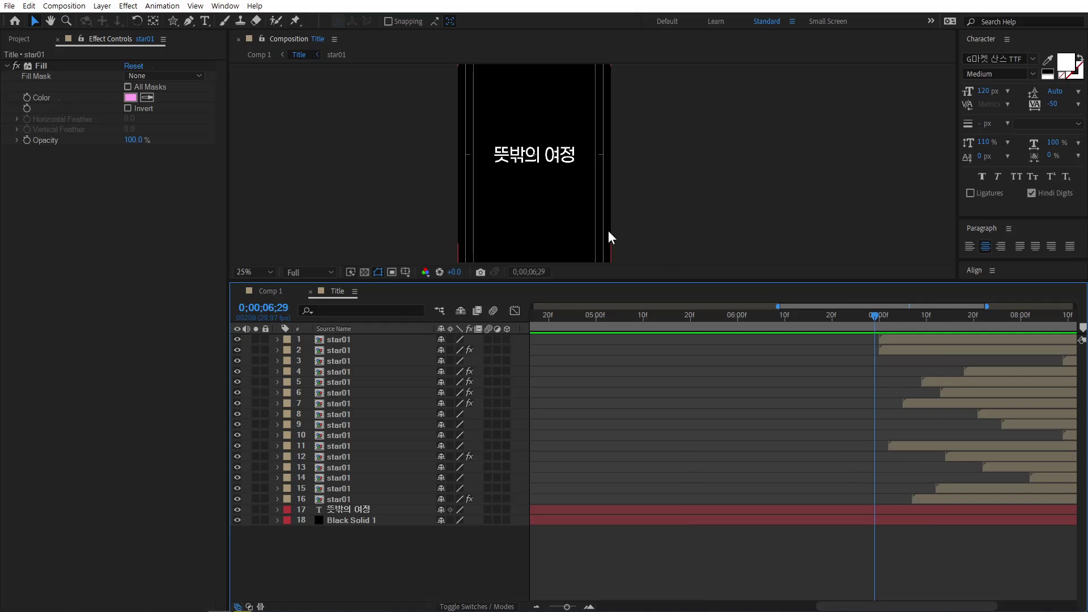
pyautogui.press(',')
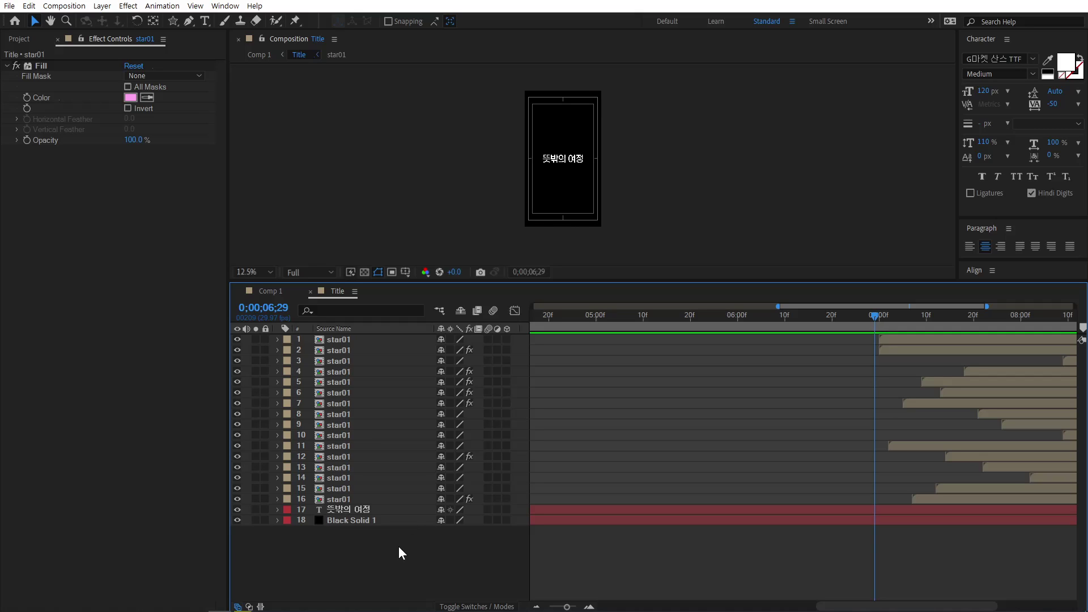
# - Enlarge the composition view and add a new adjustment layer above all layers in the Title composition
pyautogui.scroll(2, 597, 189)
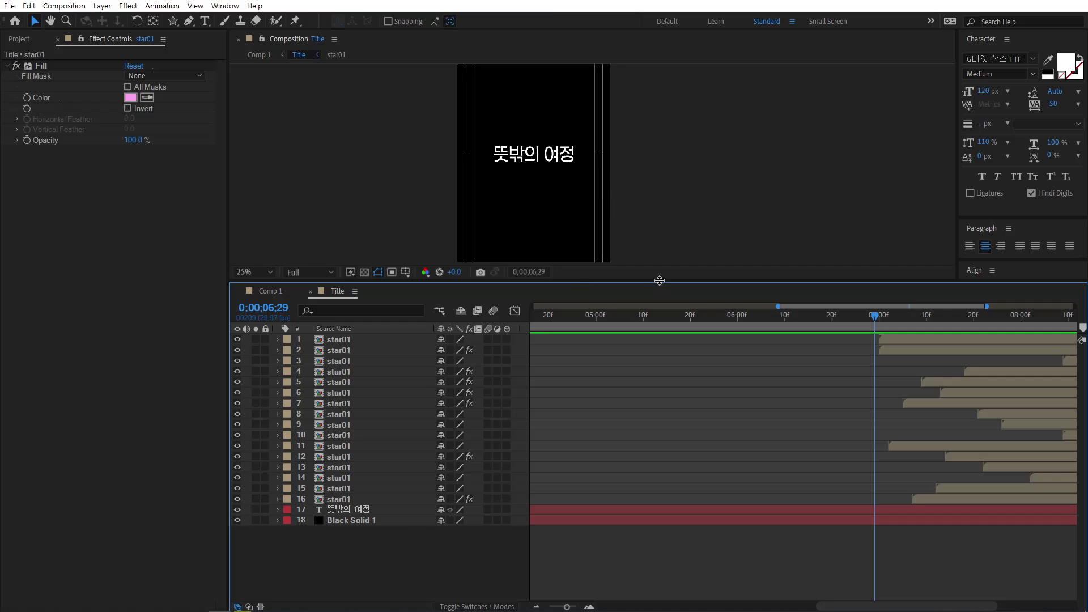
pyautogui.moveTo(660, 280); pyautogui.dragTo(660, 320)
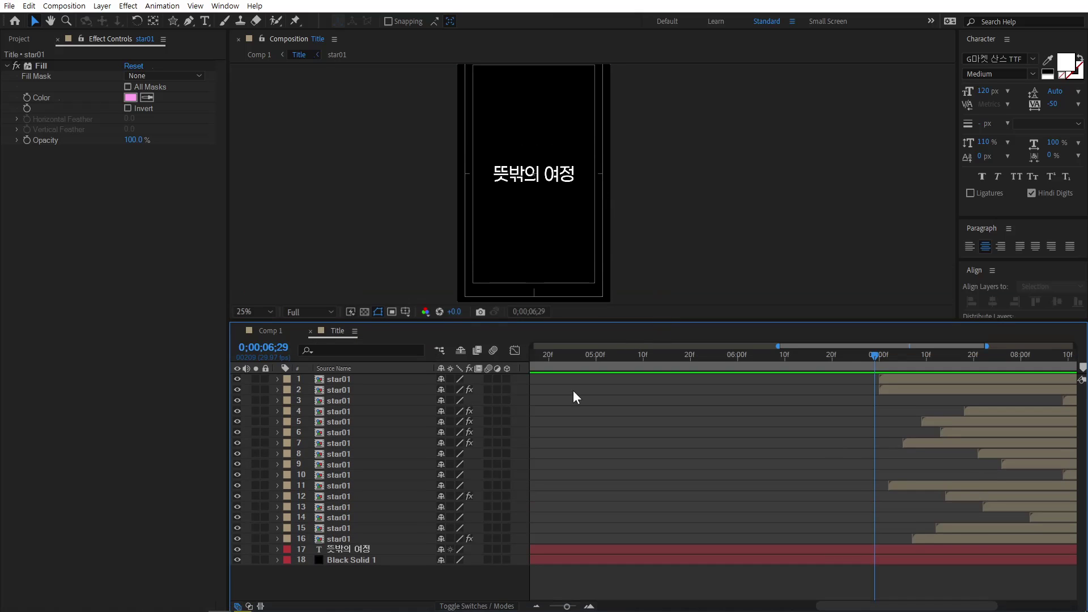
pyautogui.rightClick(353, 577)
pyautogui.moveTo(482, 440)
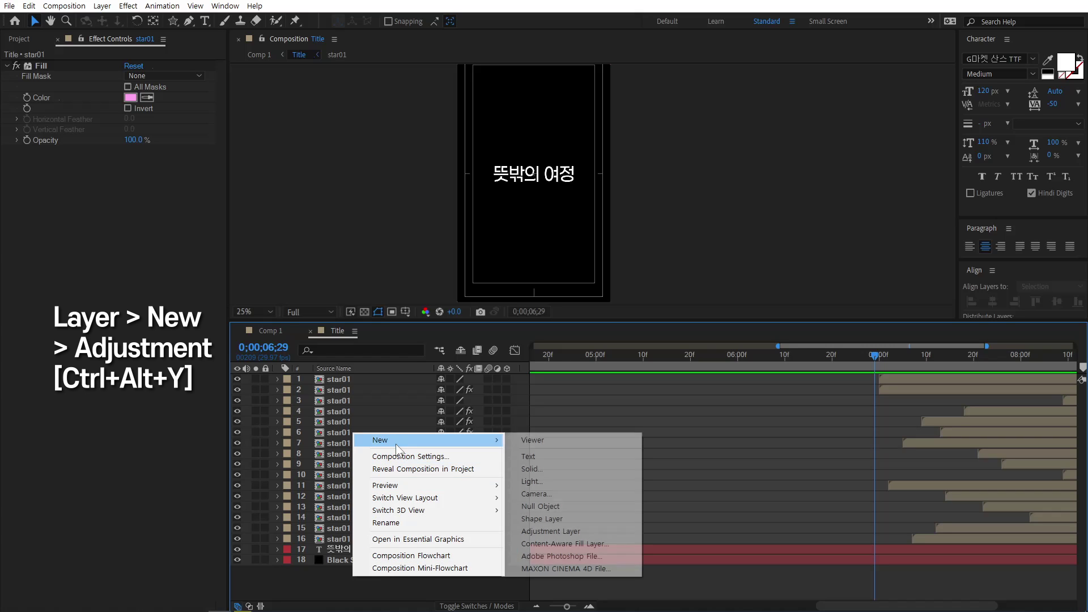
pyautogui.click(573, 535)
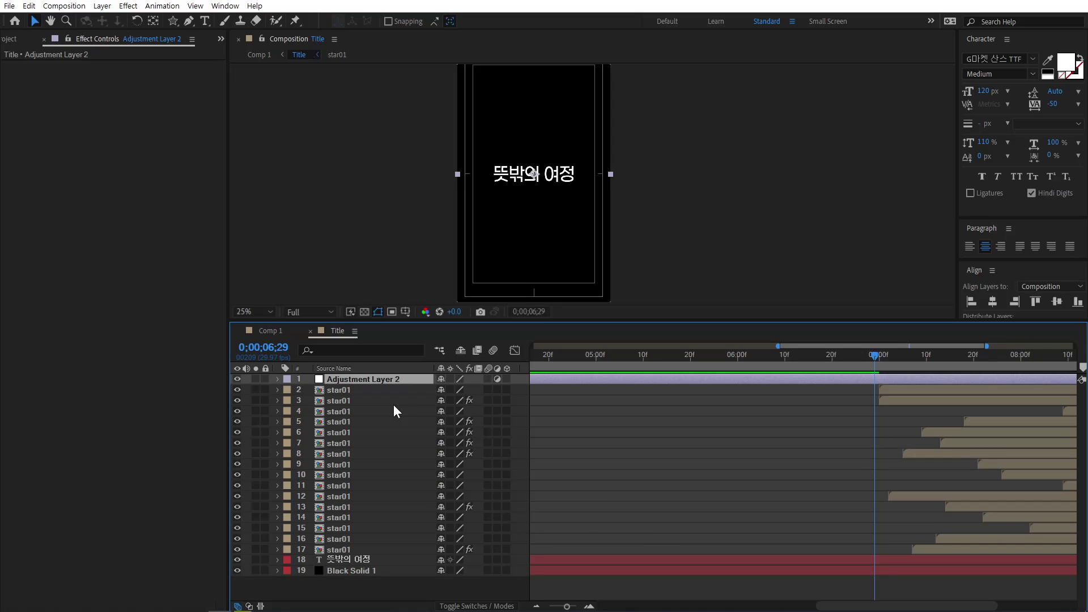
# - Apply the Channel > Invert effect to the new adjustment layer
pyautogui.rightClick(389, 382)
pyautogui.moveTo(419, 221)
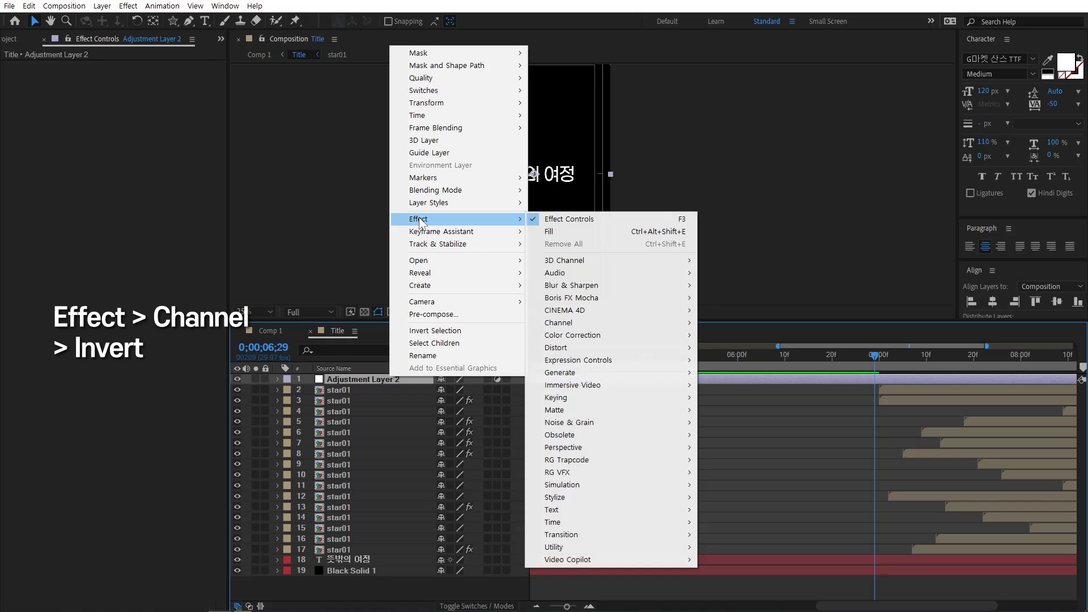
pyautogui.moveTo(596, 328)
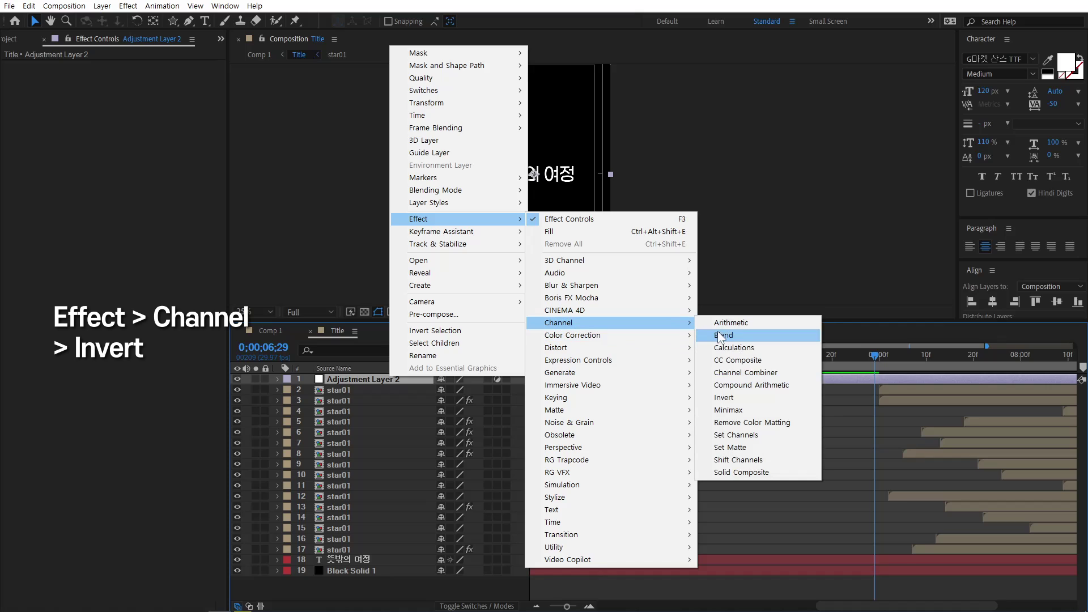
pyautogui.click(752, 399)
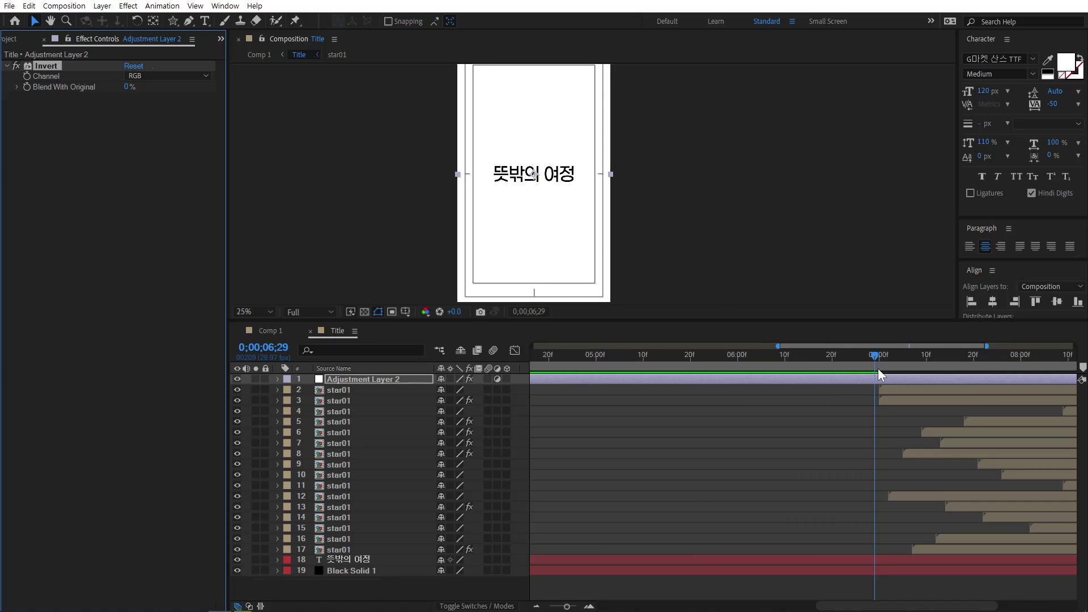
# - Trim the end of the adjustment layer so the inversion stops right where the stars start at 0;00;07;00
pyautogui.moveTo(876, 361); pyautogui.dragTo(881, 359)
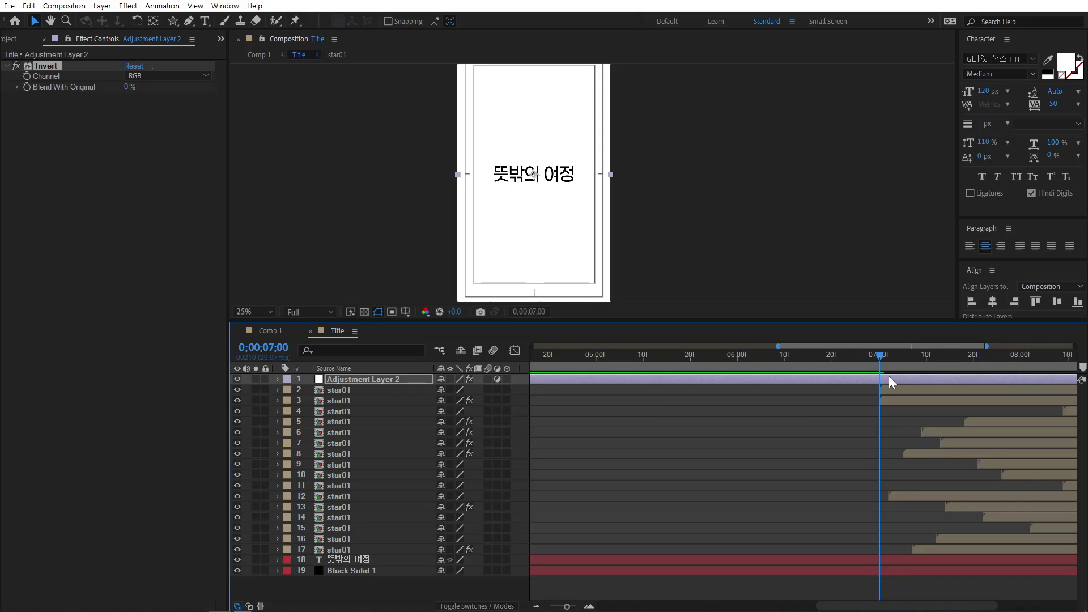
pyautogui.hotkey('alt', ']')
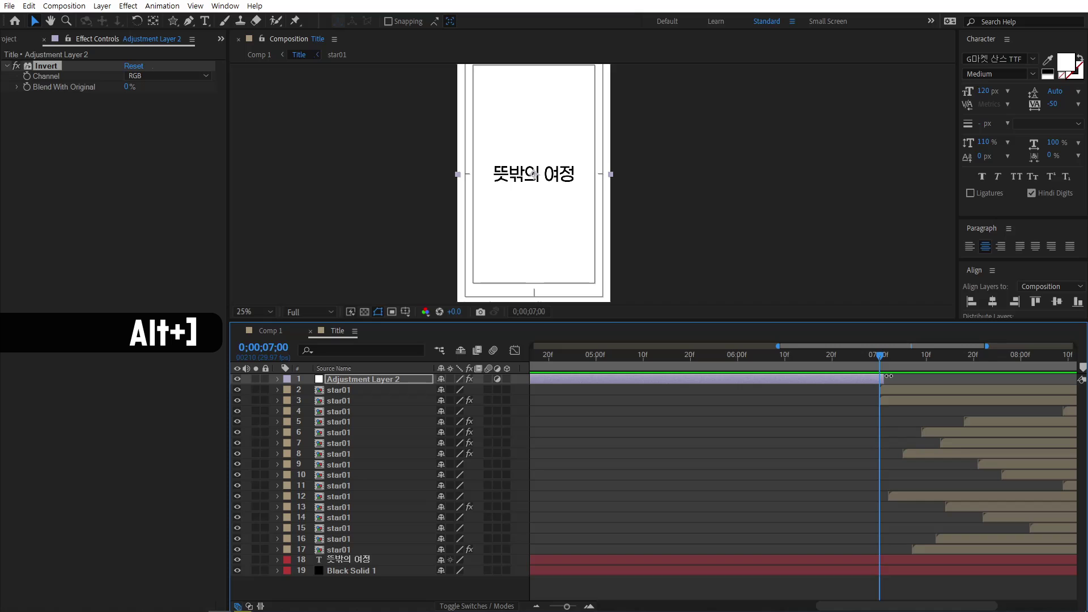
pyautogui.press('=')
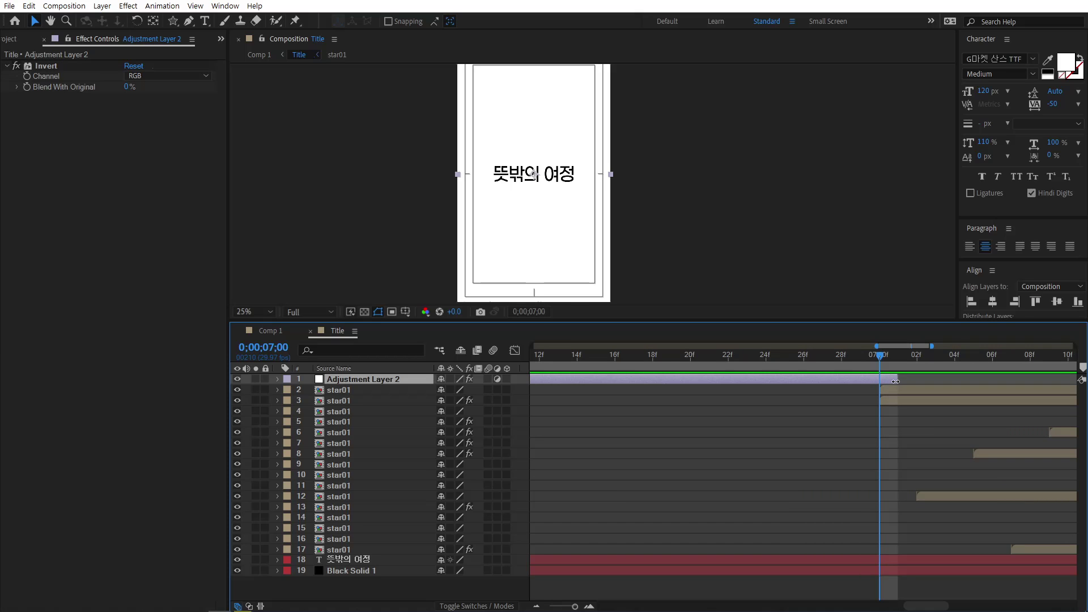
pyautogui.moveTo(880, 359); pyautogui.dragTo(917, 363)
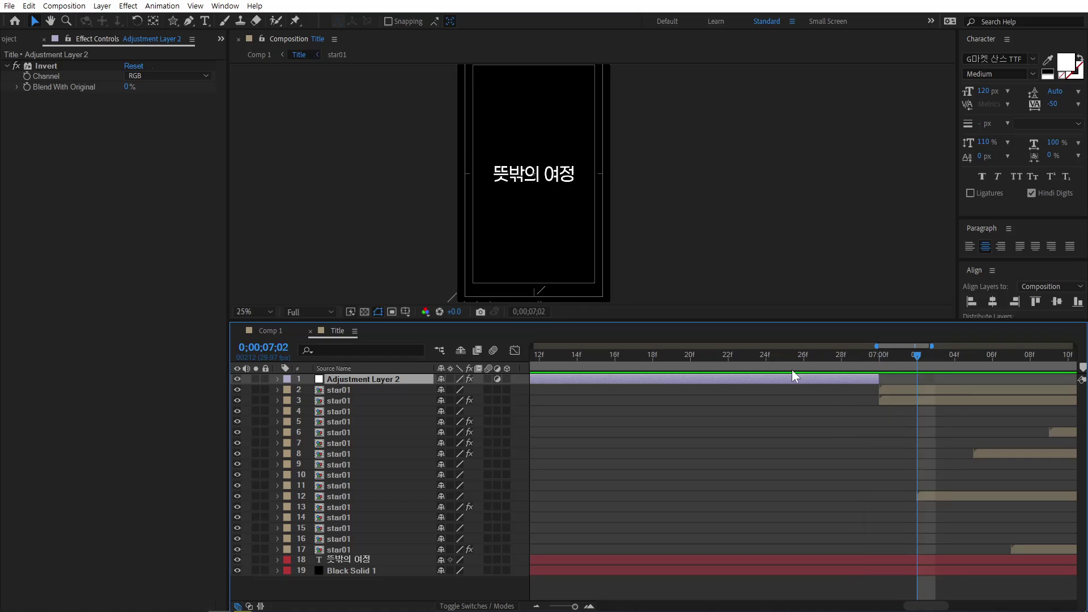
# - Return to Comp 1, preview the whole animation, and enlarge the composition view to show the full frame
pyautogui.click(278, 333)
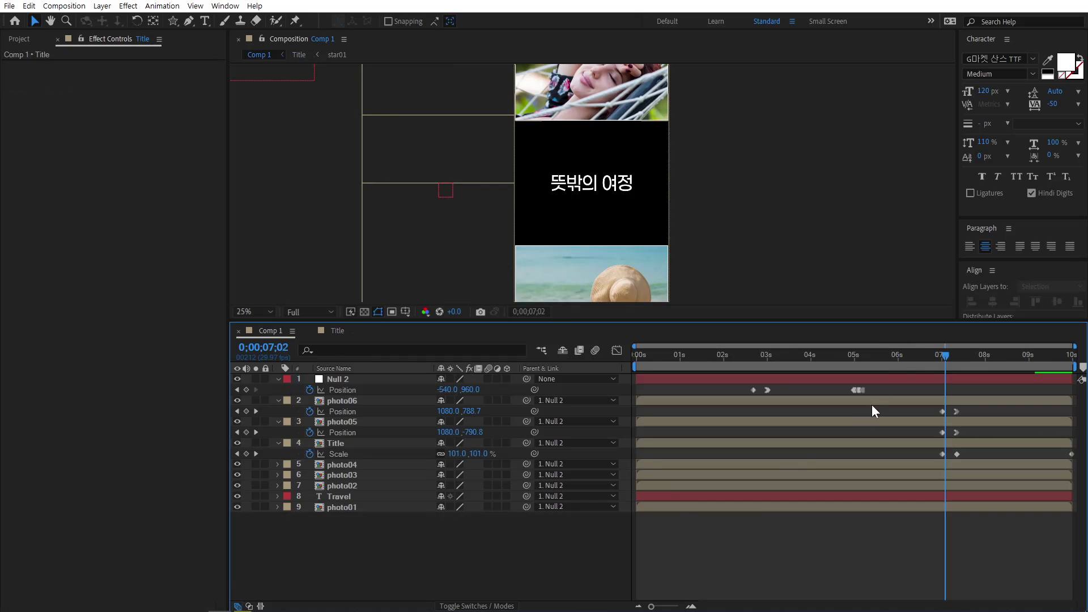
pyautogui.moveTo(926, 358); pyautogui.dragTo(1071, 386)
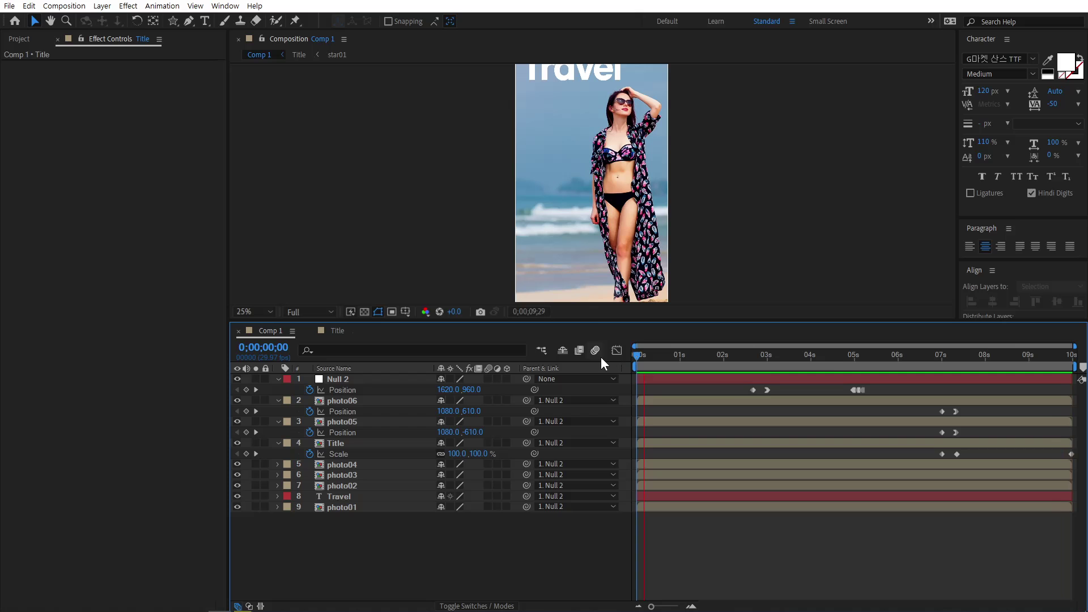
pyautogui.press('space')
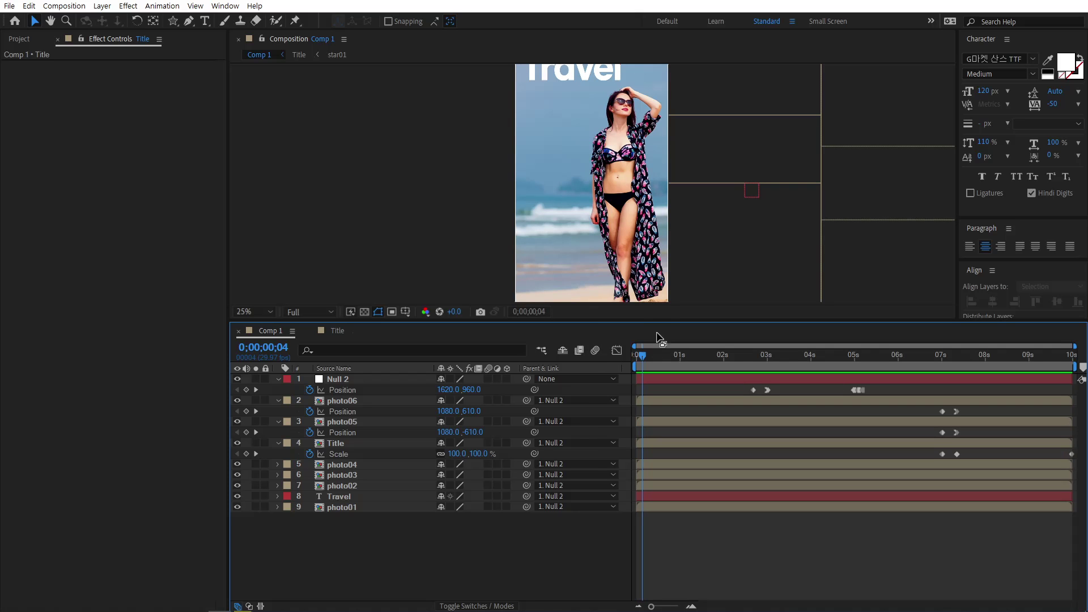
pyautogui.moveTo(660, 322); pyautogui.dragTo(647, 366)
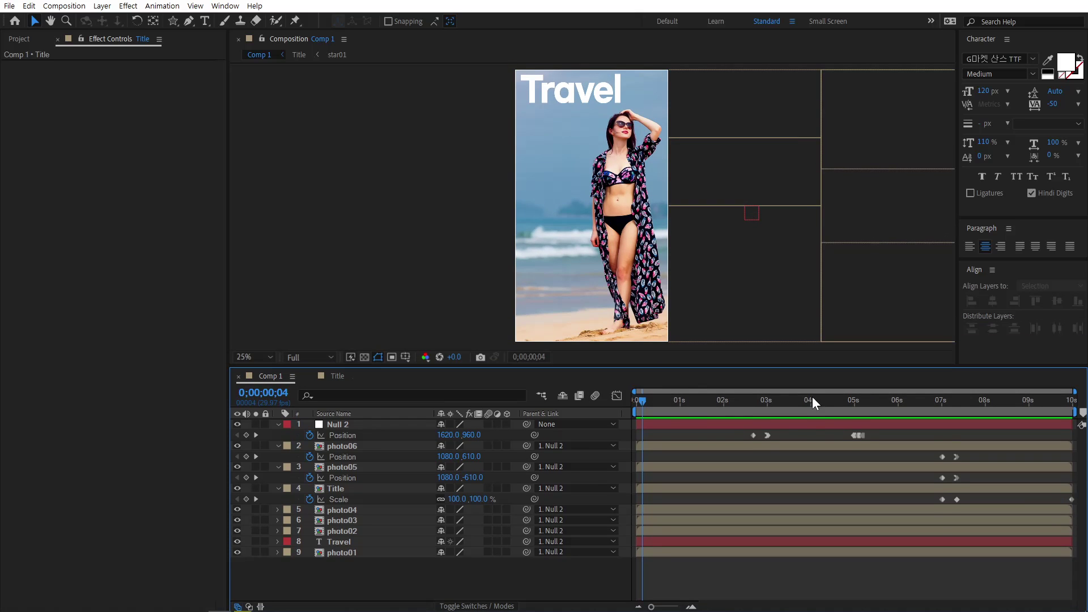